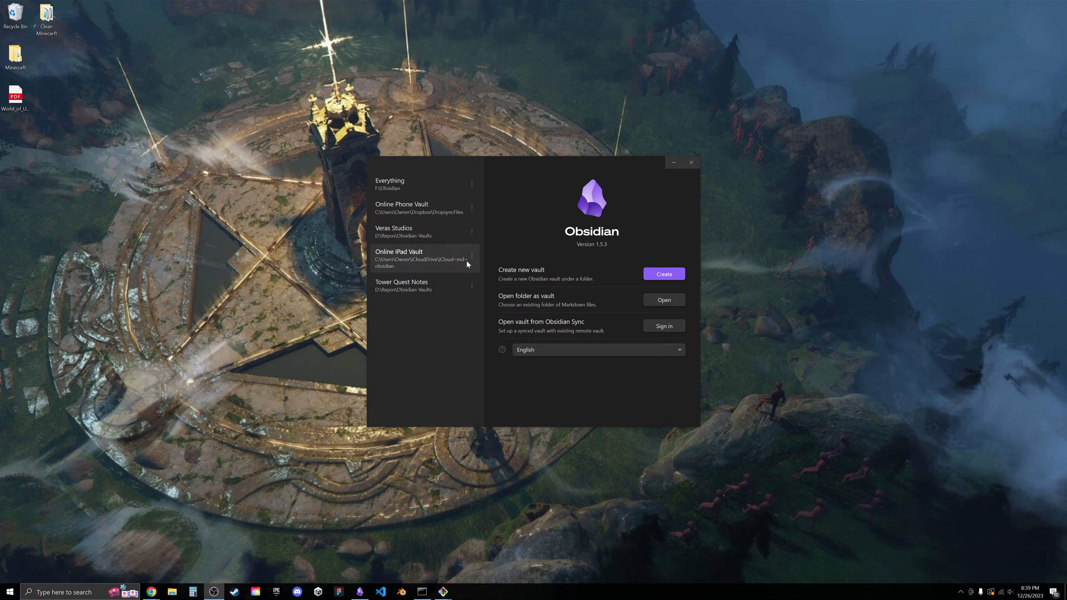
Create a new local vault named Example in the Documents folder.
click(667, 275)
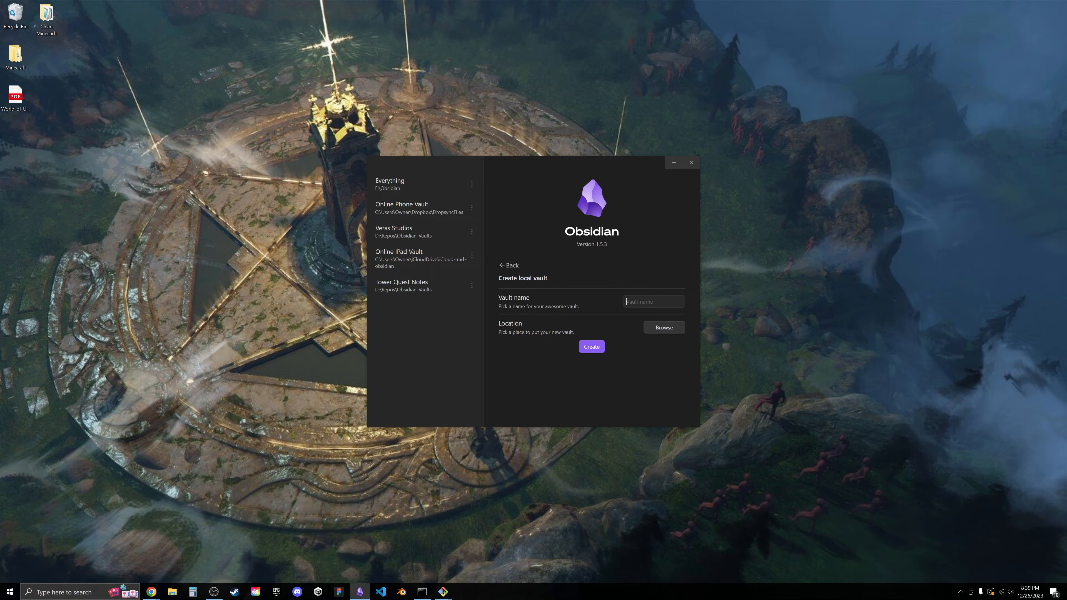
click(671, 327)
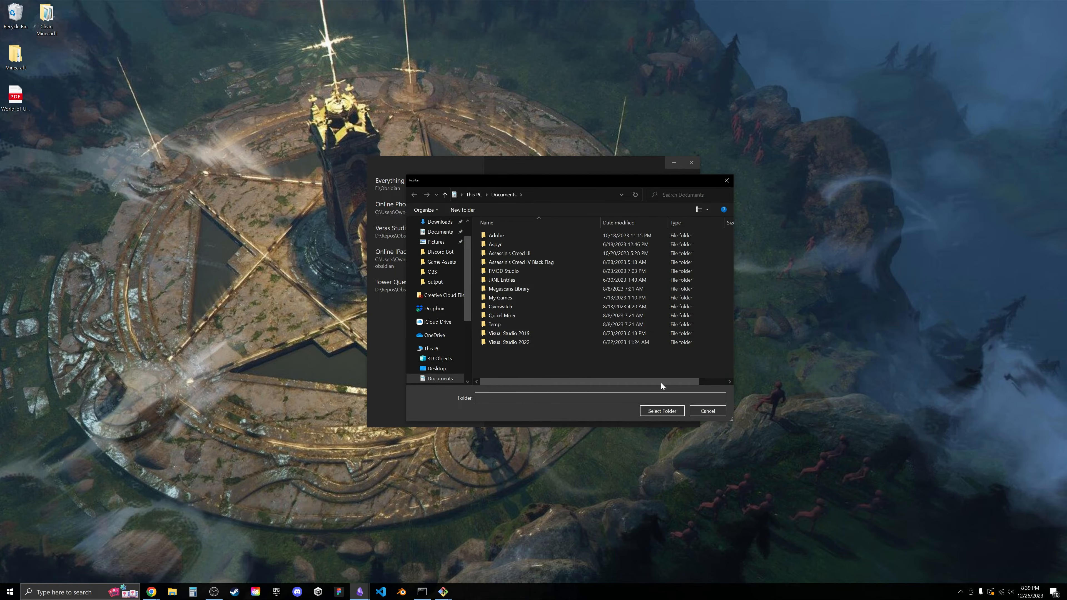
click(662, 411)
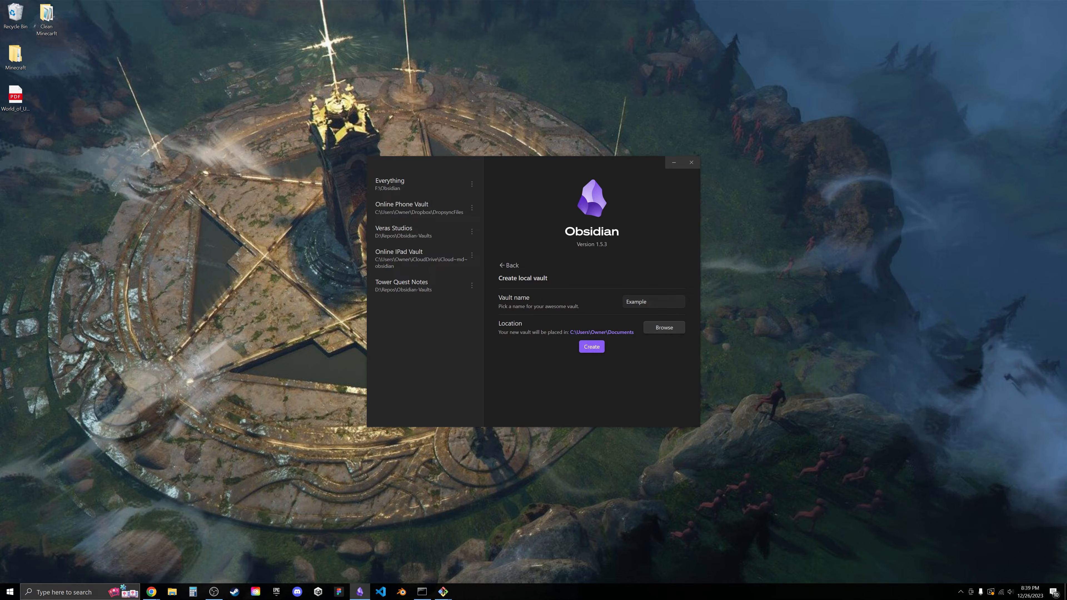
click(622, 377)
click(597, 348)
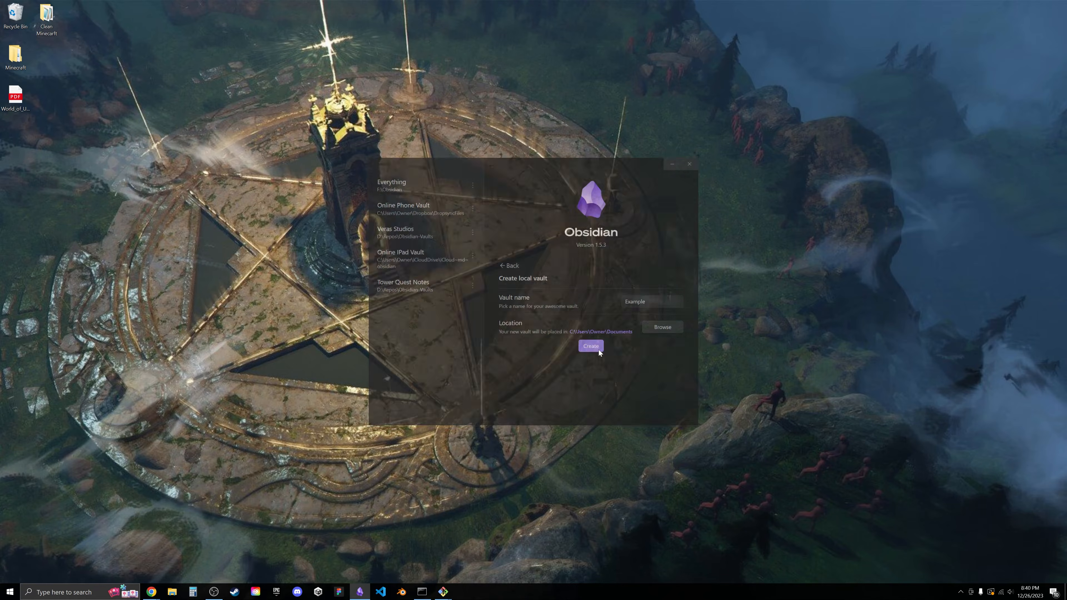
click(720, 133)
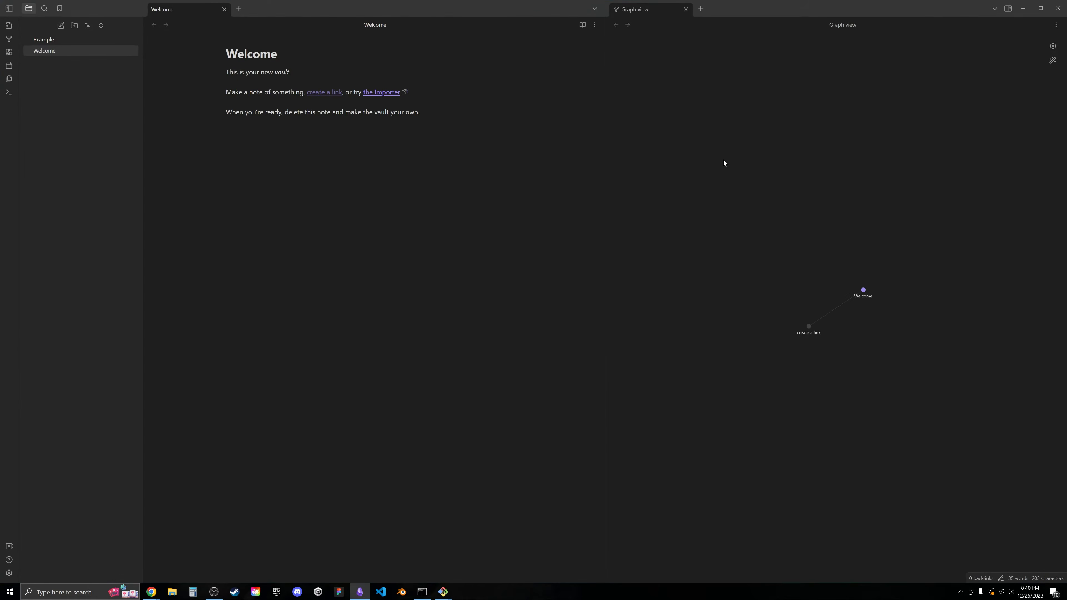
Delete the text after the "create a link" link in the Welcome note, including the Importer link.
key(ctrl+equal)
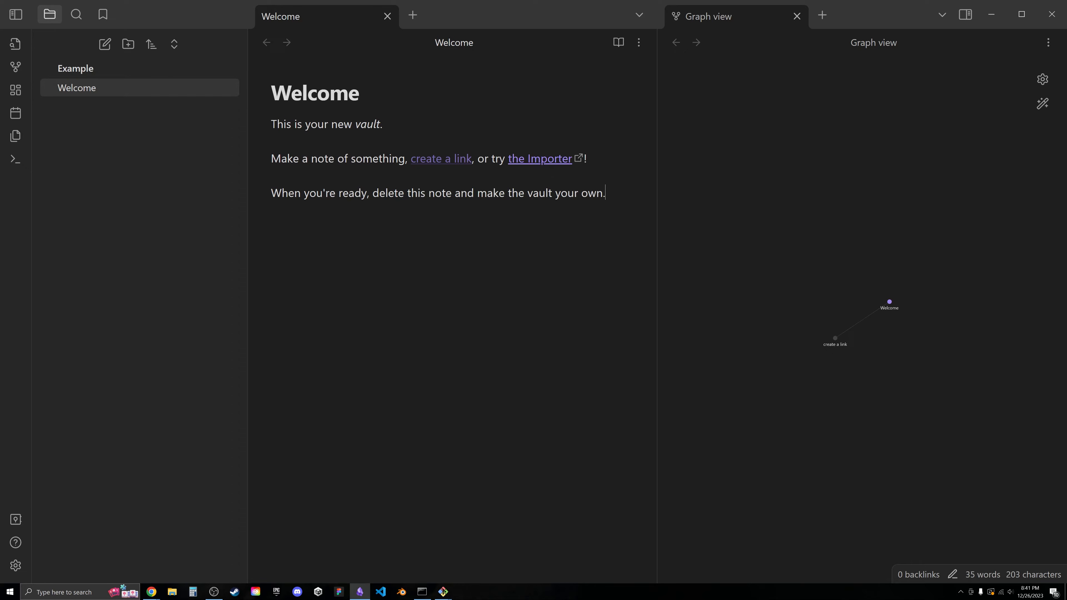
key(Up)
key(Up)
key(shift+Left)
key(shift+Left)
key(shift+Left)
key(shift+Left)
key(shift+Left)
key(shift+Left)
key(shift+Left)
key(shift+Left)
key(shift+Left)
key(shift+Left)
key(shift+Left)
key(shift+Left)
key(shift+Left)
key(shift+Left)
key(shift+Left)
key(shift+Left)
key(shift+Left)
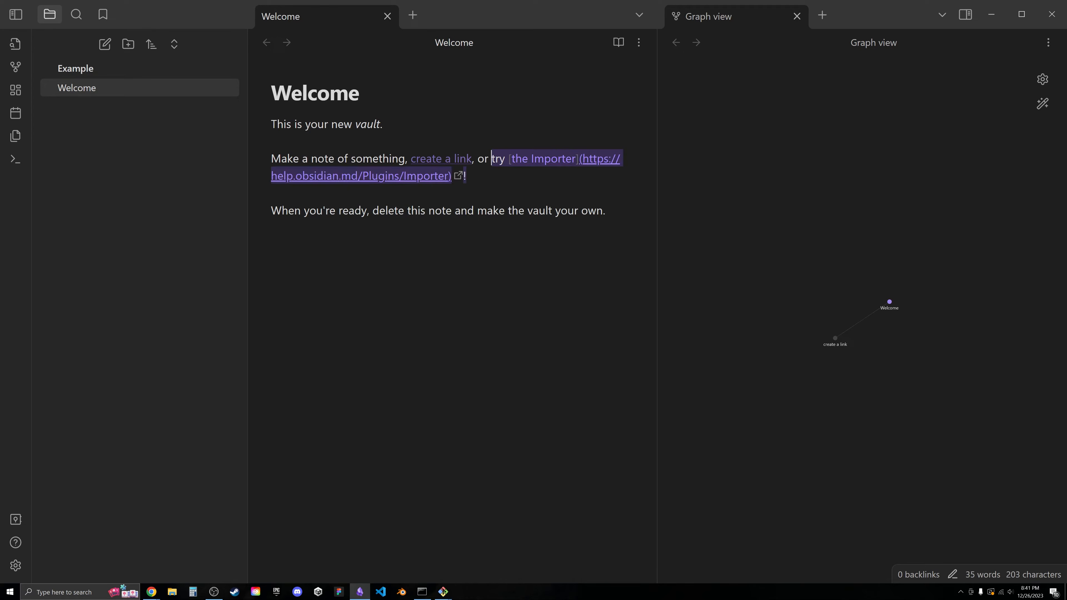
key(BackSpace)
key(BackSpace)
key(BackSpace)
key(BackSpace)
key(BackSpace)
key(BackSpace)
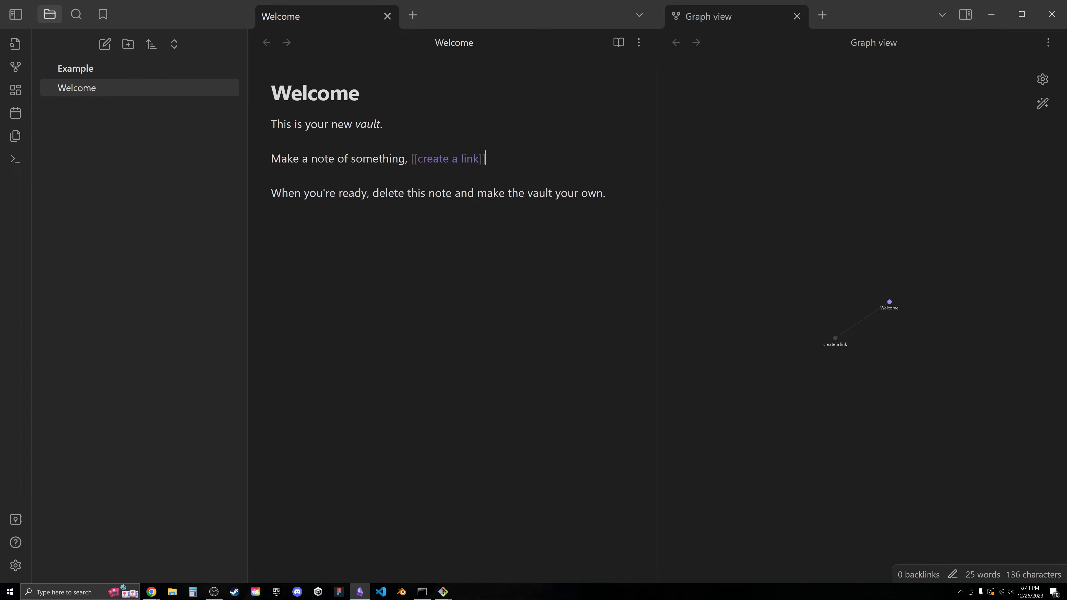
click(629, 196)
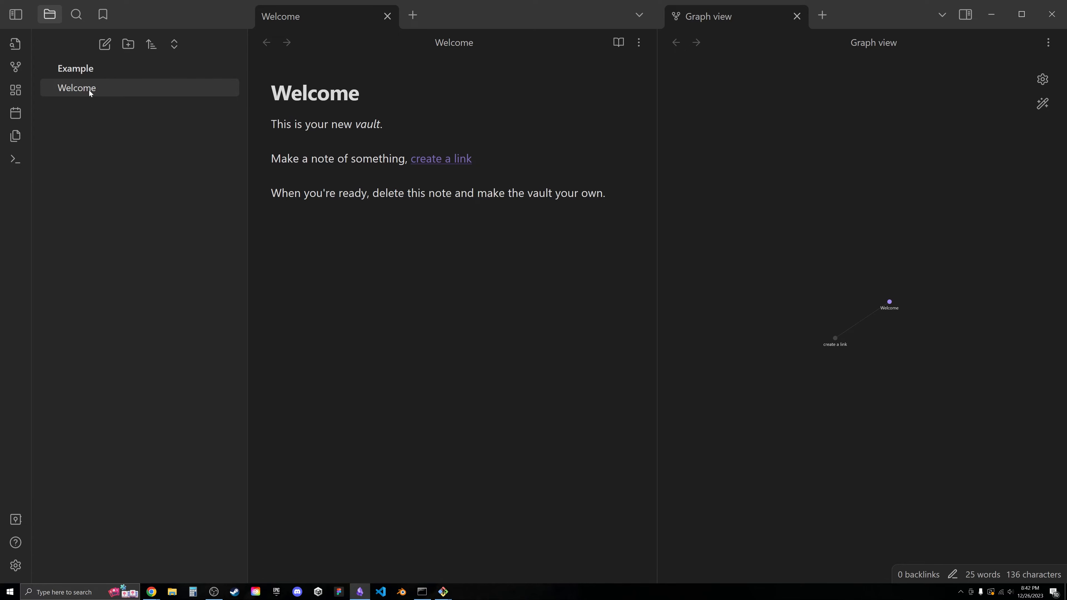
click(122, 154)
click(485, 160)
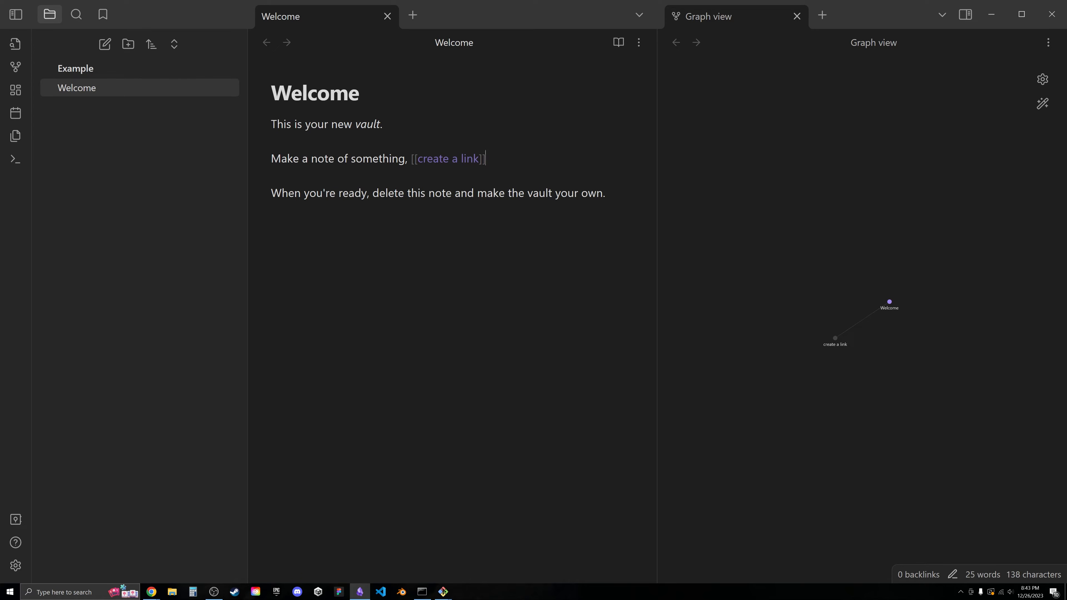
Create the missing "create a link" note by following its link in the Welcome note, and return to Welcome.
key(Down)
key(Down)
click(439, 162)
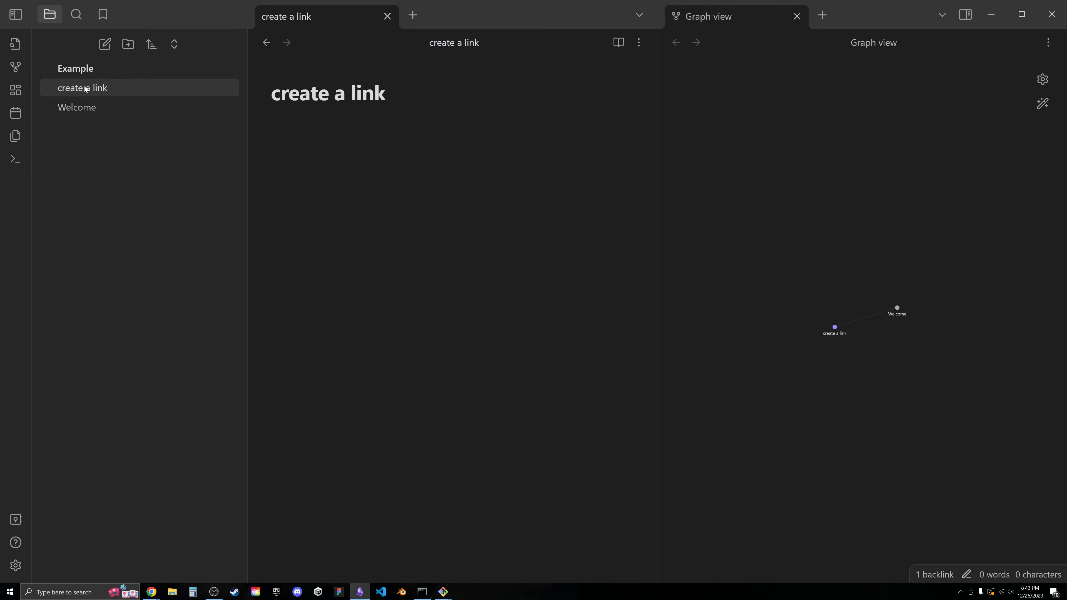
click(187, 106)
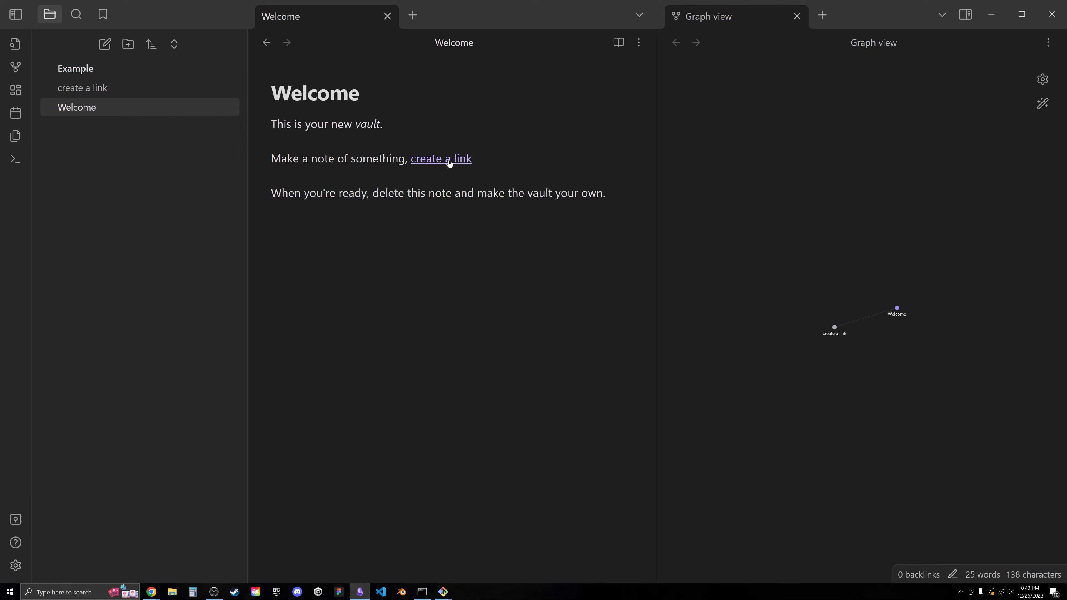
Open the "create a link" note from the file list and through its link in Welcome, returning to Welcome each time.
click(60, 88)
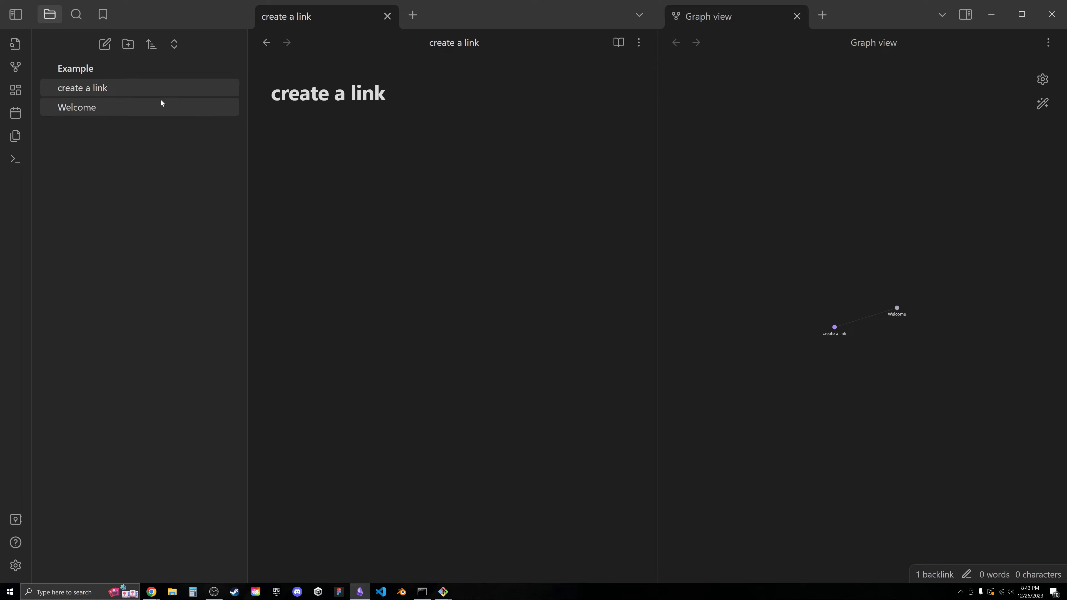
click(104, 105)
click(451, 161)
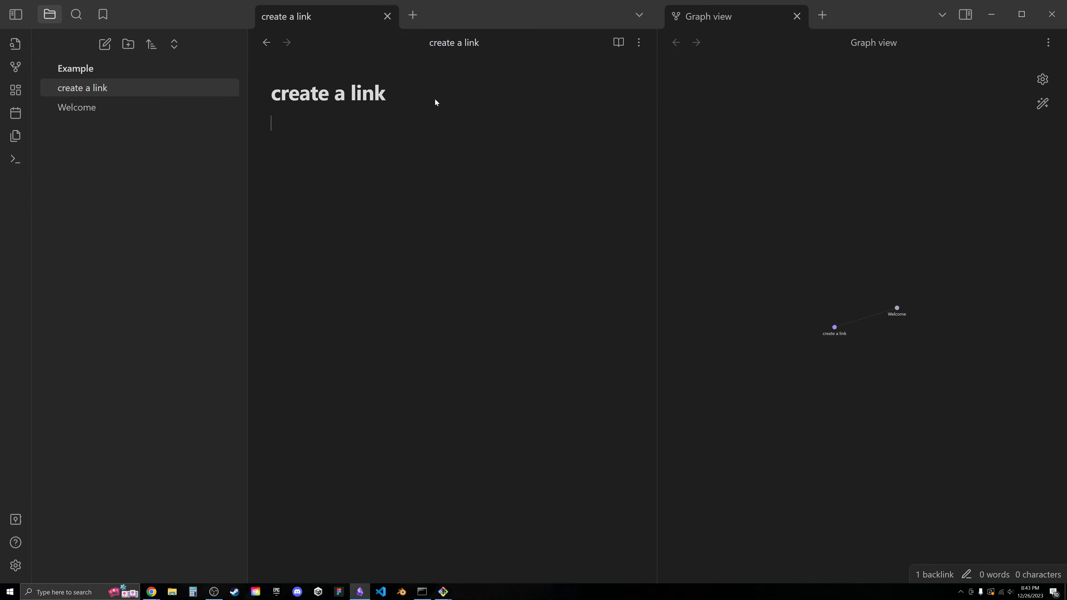
click(81, 107)
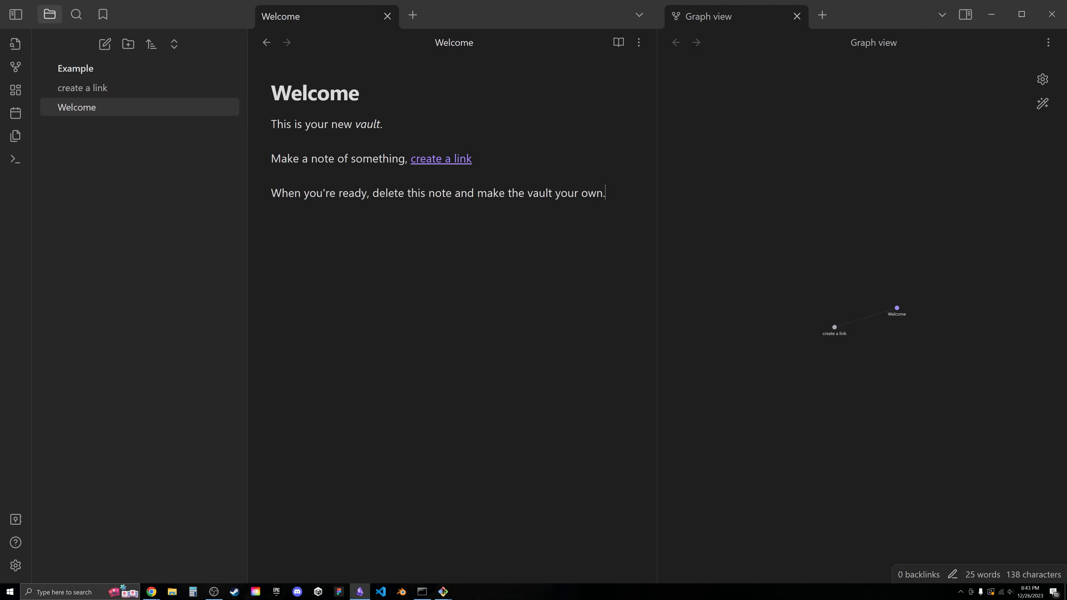
Add an internal link [[Veras Learning]] on a new paragraph at the end of the Welcome note.
key(Return)
key(Return)
text([[)
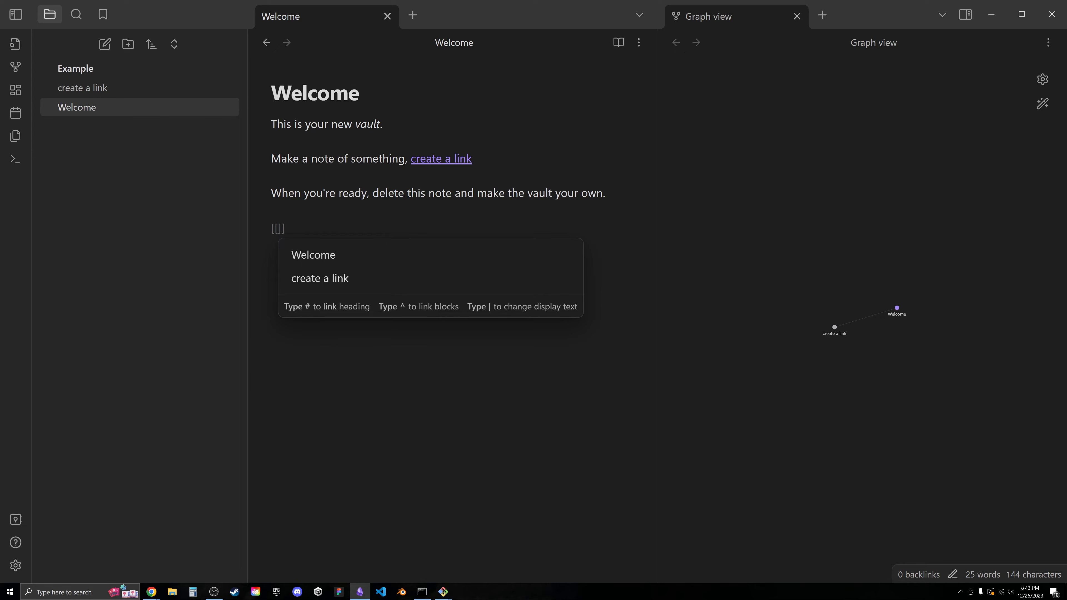
text(Veras)
text( Learni)
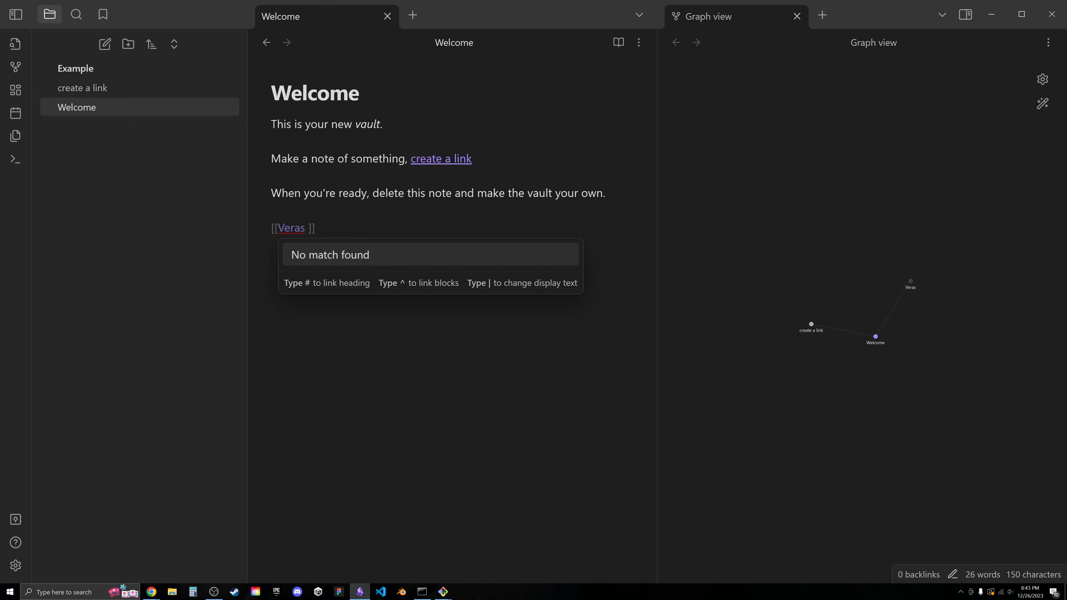
text(ng)
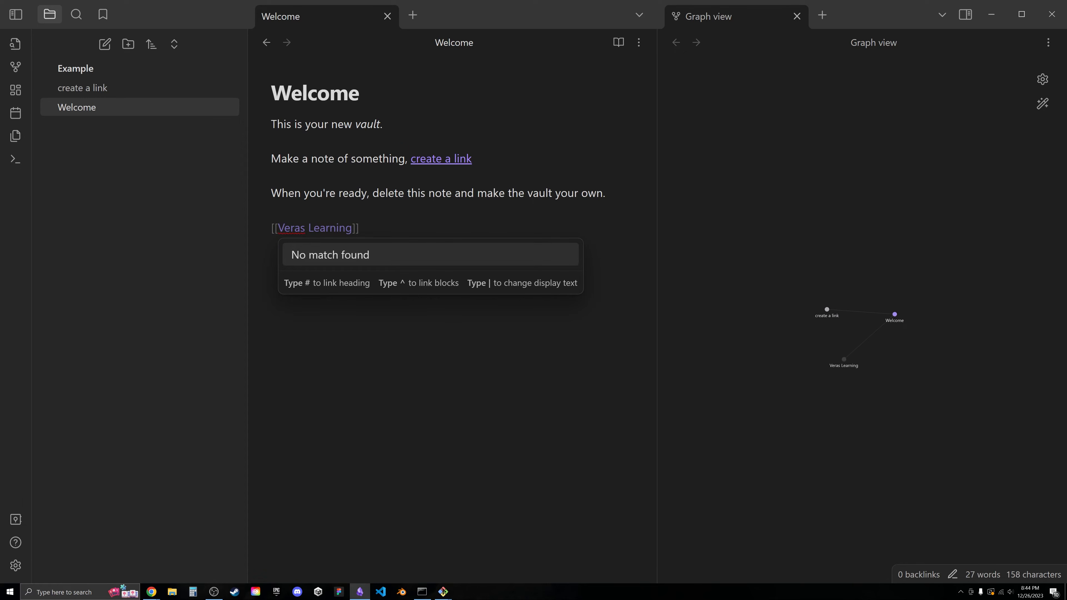
key(Escape)
key(End)
key(Return)
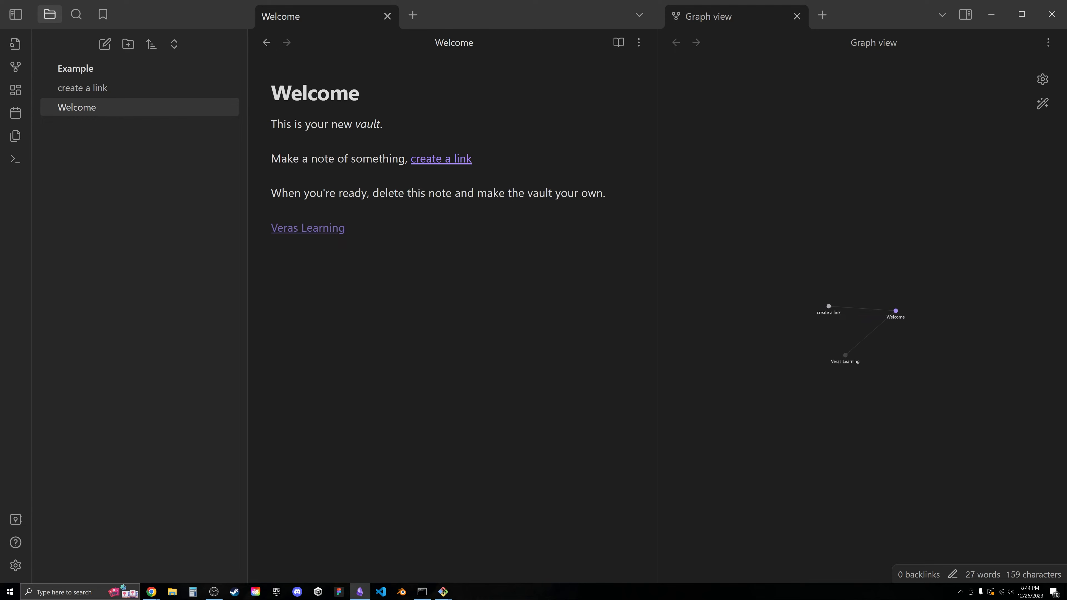
key(Return)
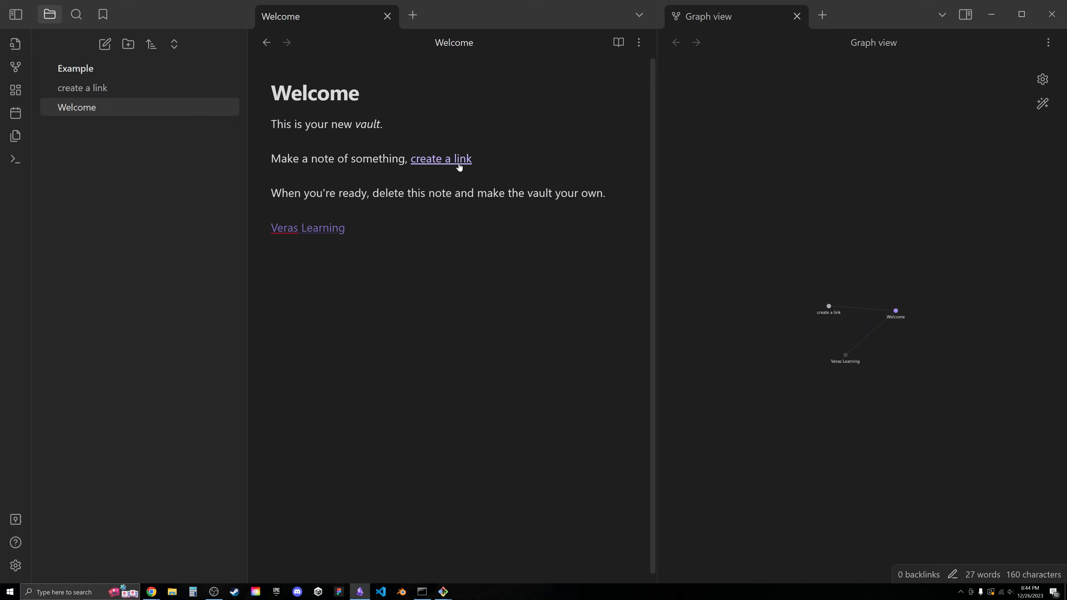
View the "create a link" note, create the Veras Learning note by following its link in Welcome, and return to Welcome.
click(107, 88)
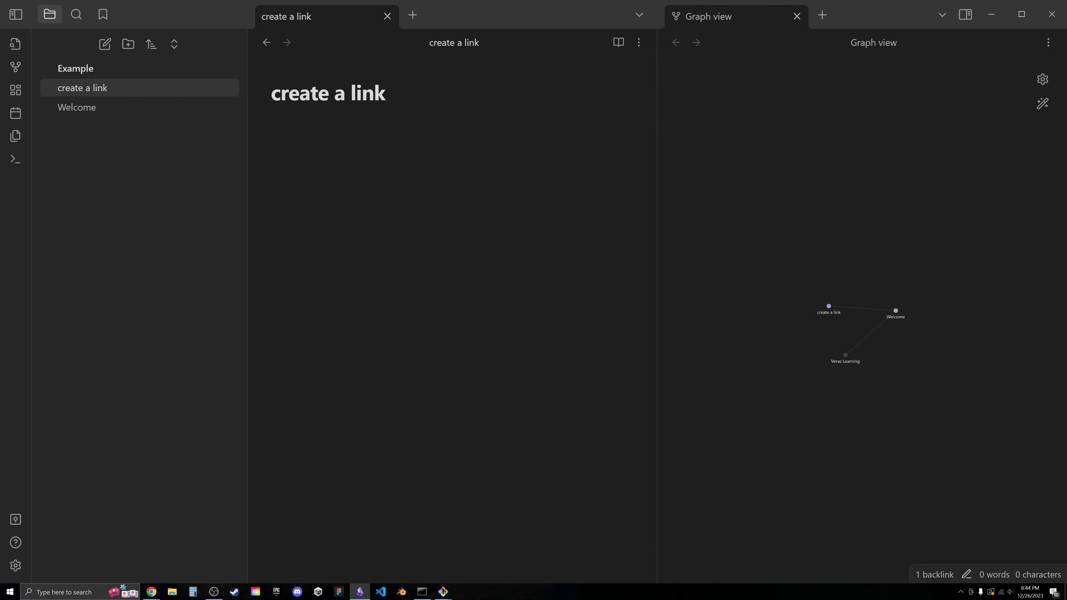
click(105, 109)
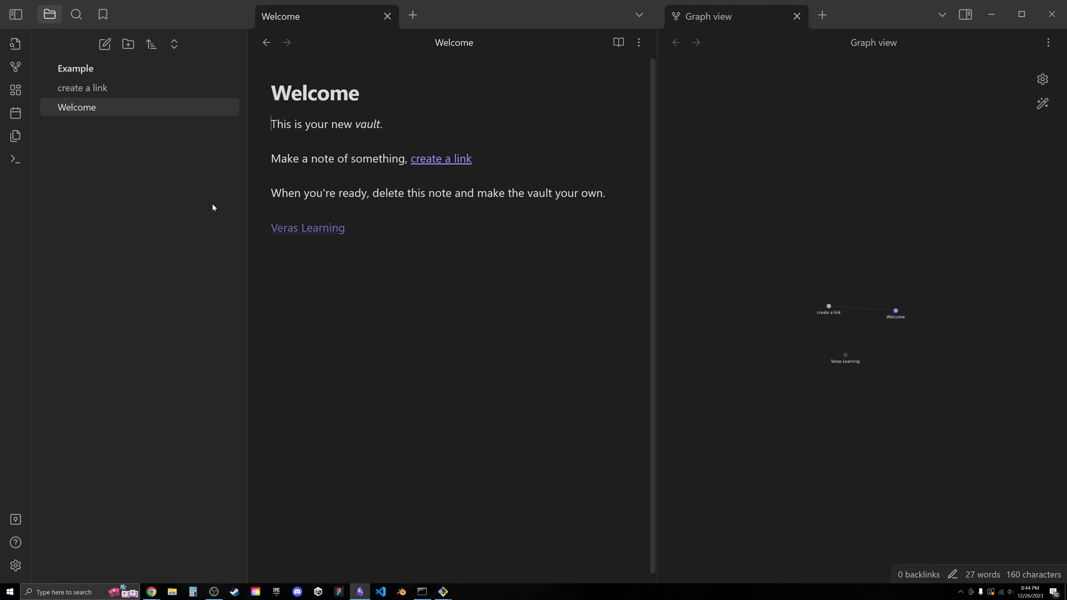
click(334, 232)
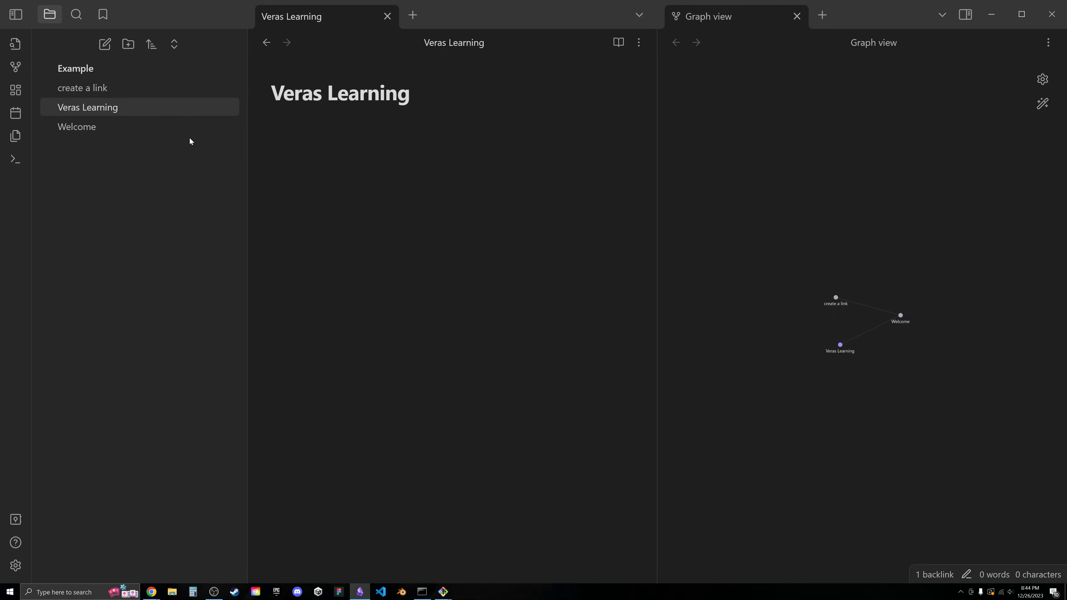
click(185, 129)
Below the Veras Learning link, write "How to make a youtube video" with a numbered list: Record Video, Edit the video, Publish the video.
click(365, 230)
key(Return)
key(Return)
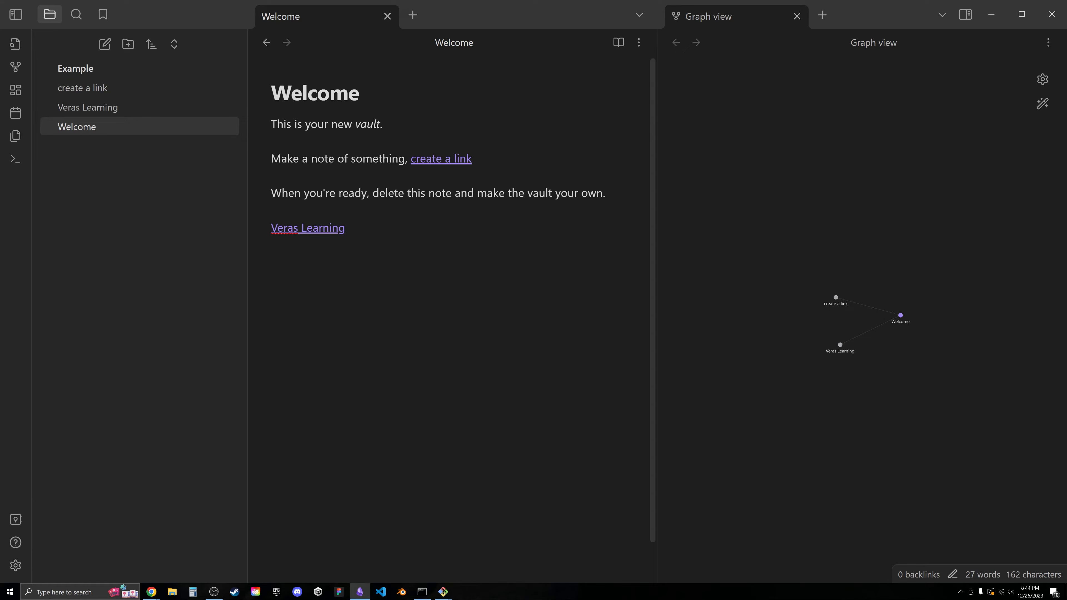
text(How to make a youtube video)
key(Return)
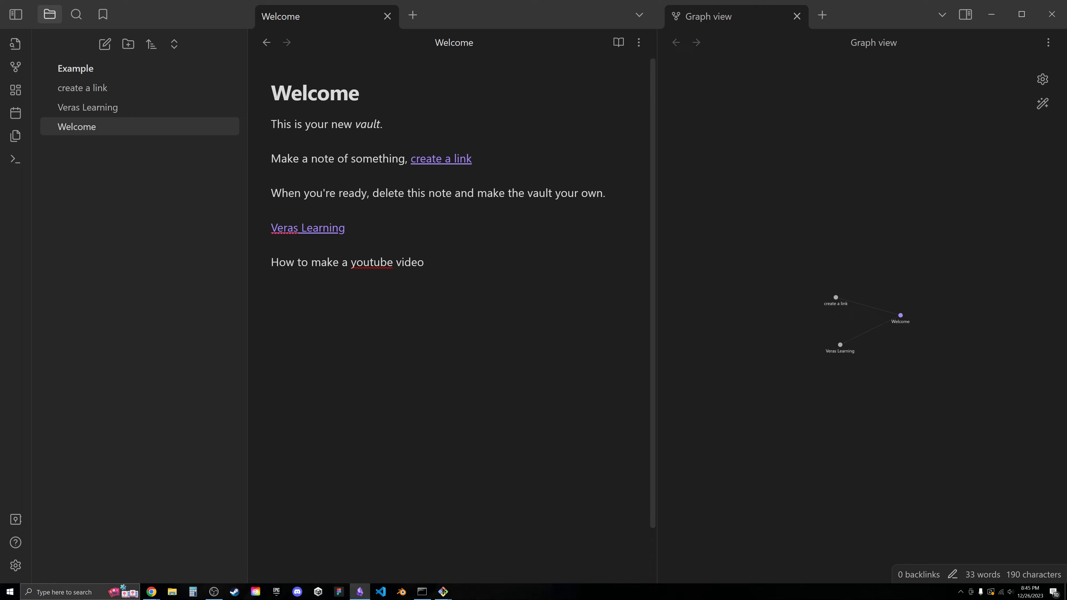
text(1. Record Video)
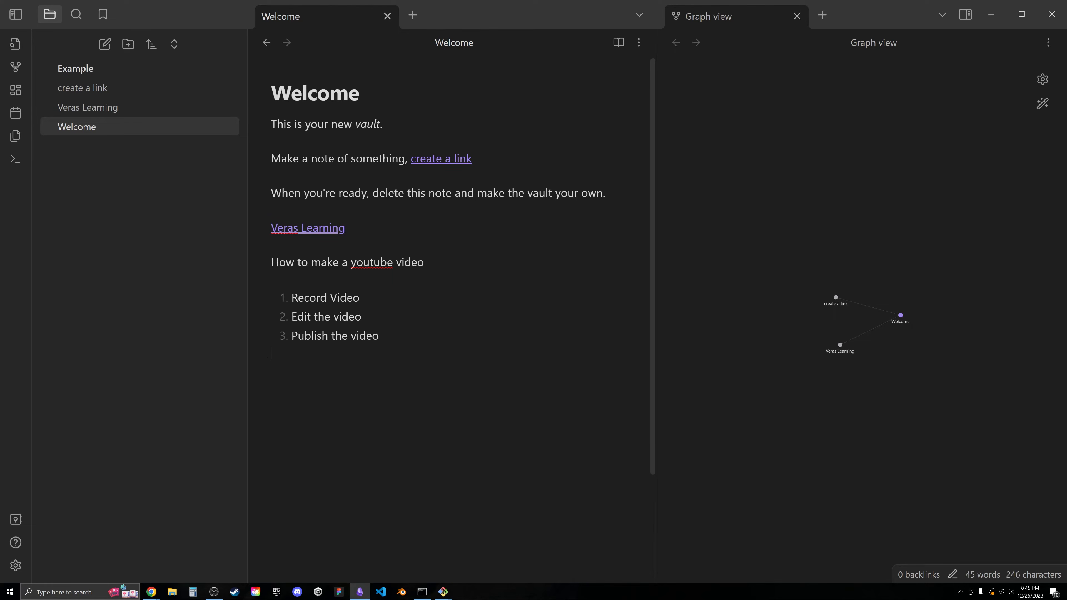
key(Return)
Extract the "How to make a youtube video" line and its numbered list into a new note named "How to make a youtube video".
drag(379, 335, 255, 265)
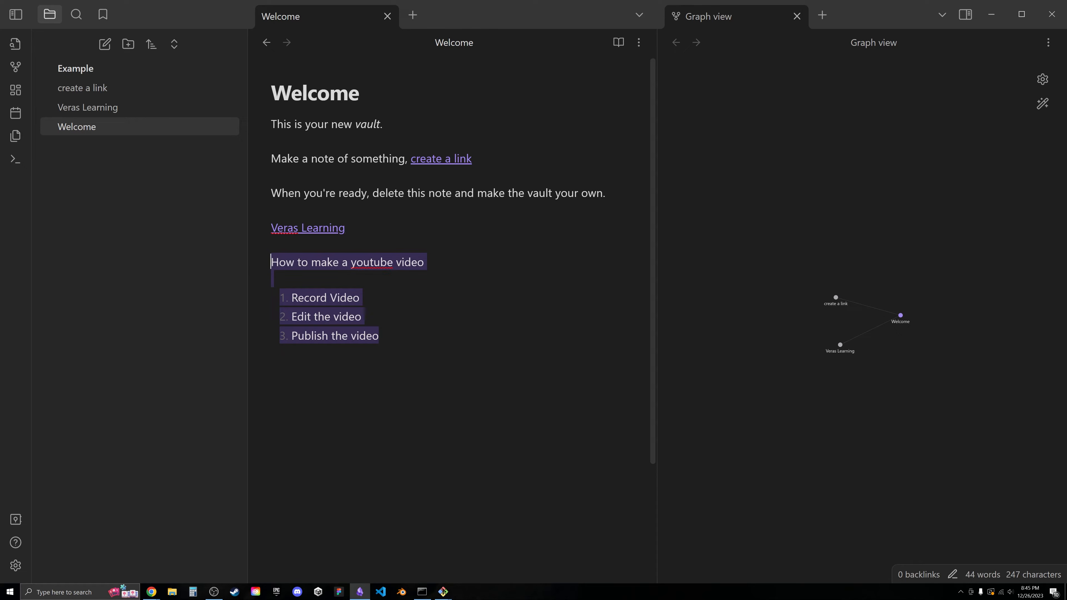
right_click(318, 266)
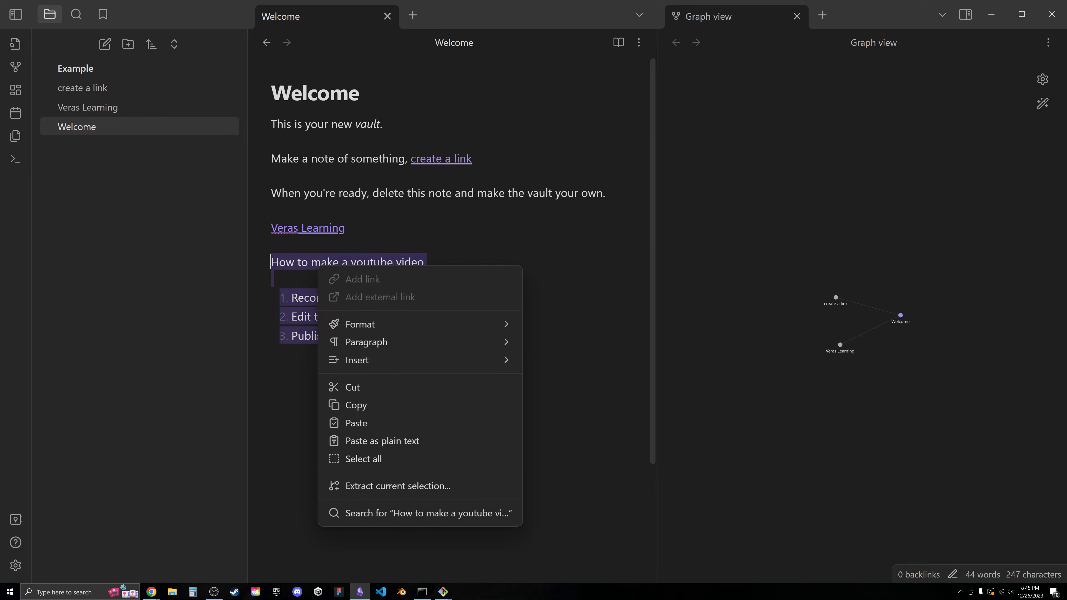
click(417, 485)
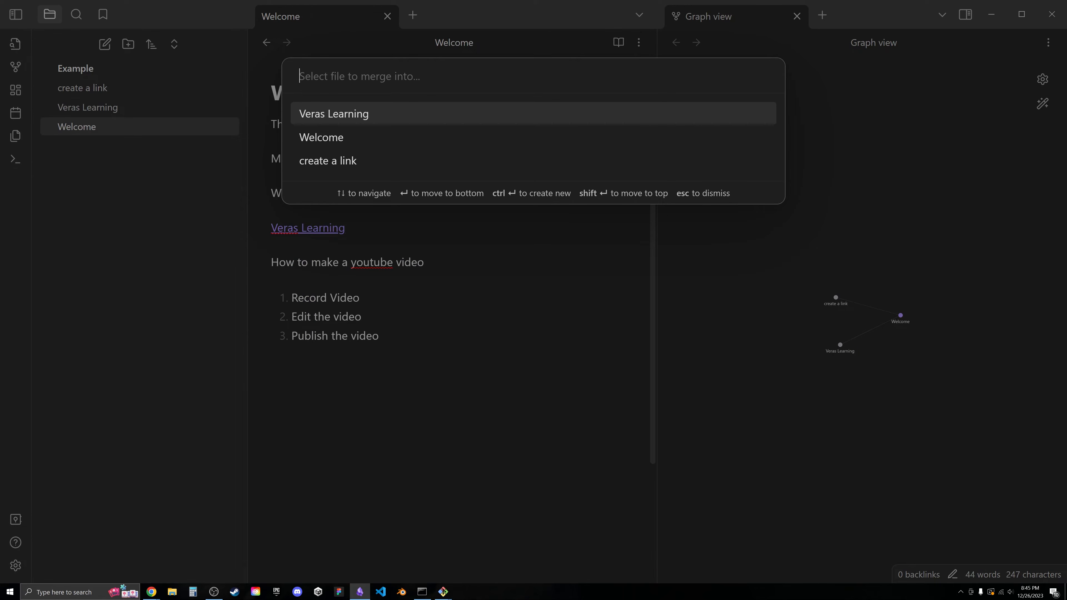
key(Up)
key(Up)
text(How to )
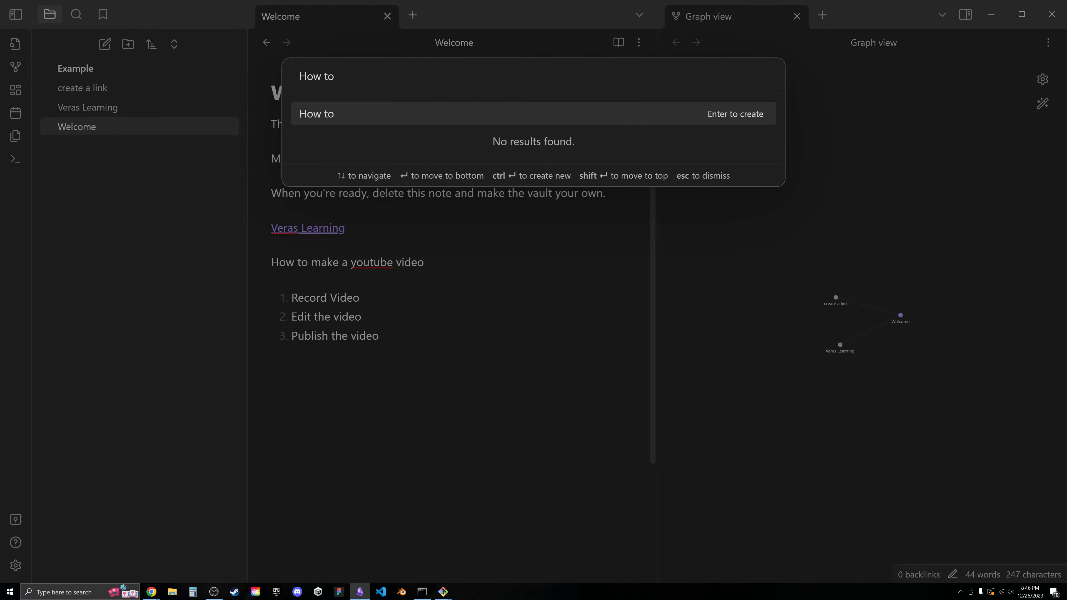
text(make a voutube video)
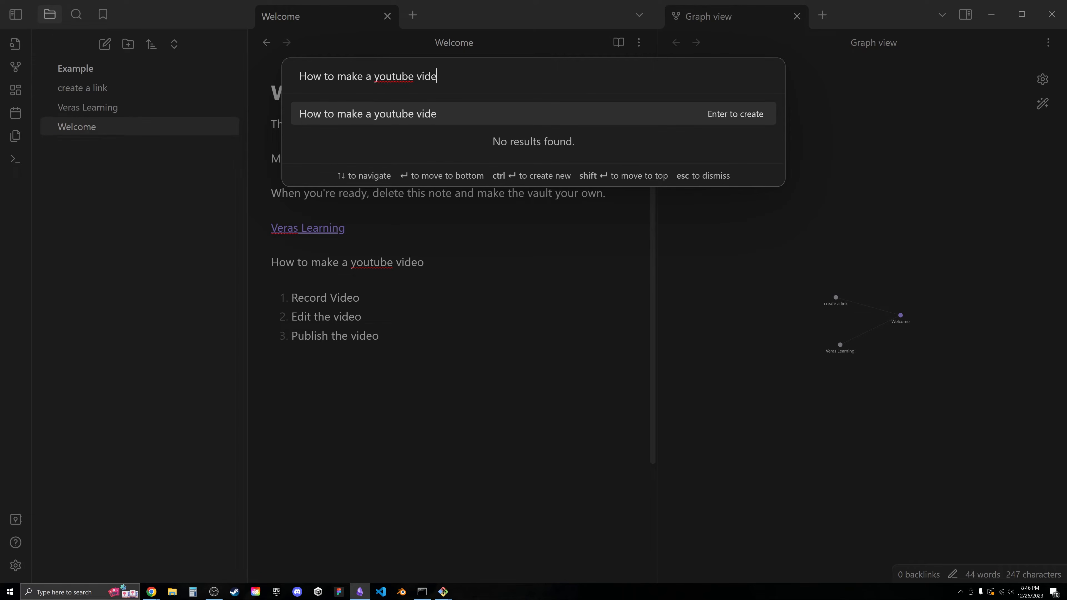
key(Return)
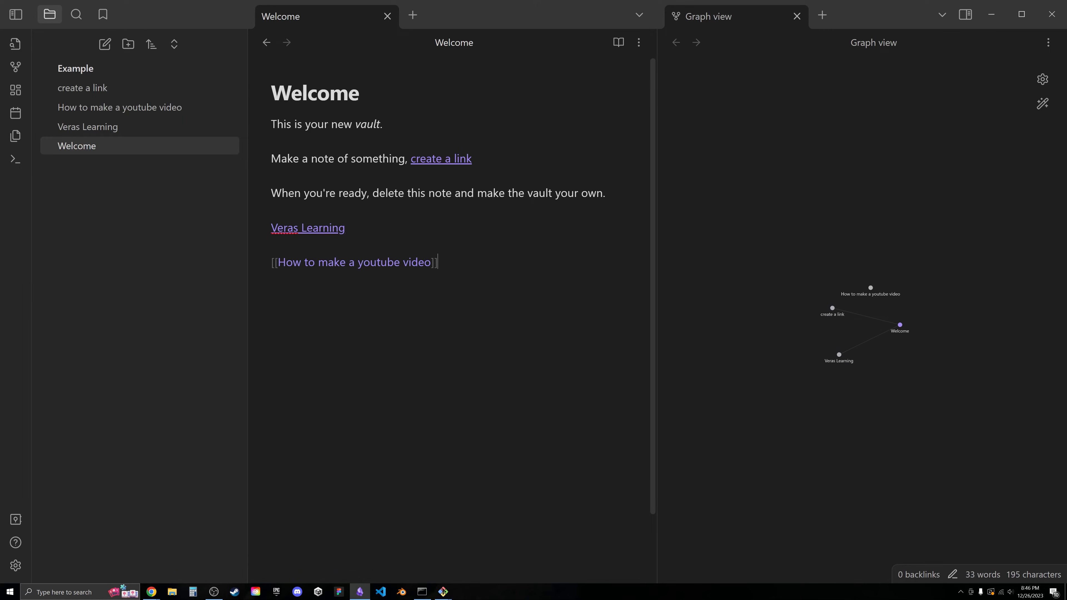
Open the "How to make a youtube video" note from its link, examine the extracted text, and return to the Welcome note.
click(385, 265)
drag(380, 197, 269, 105)
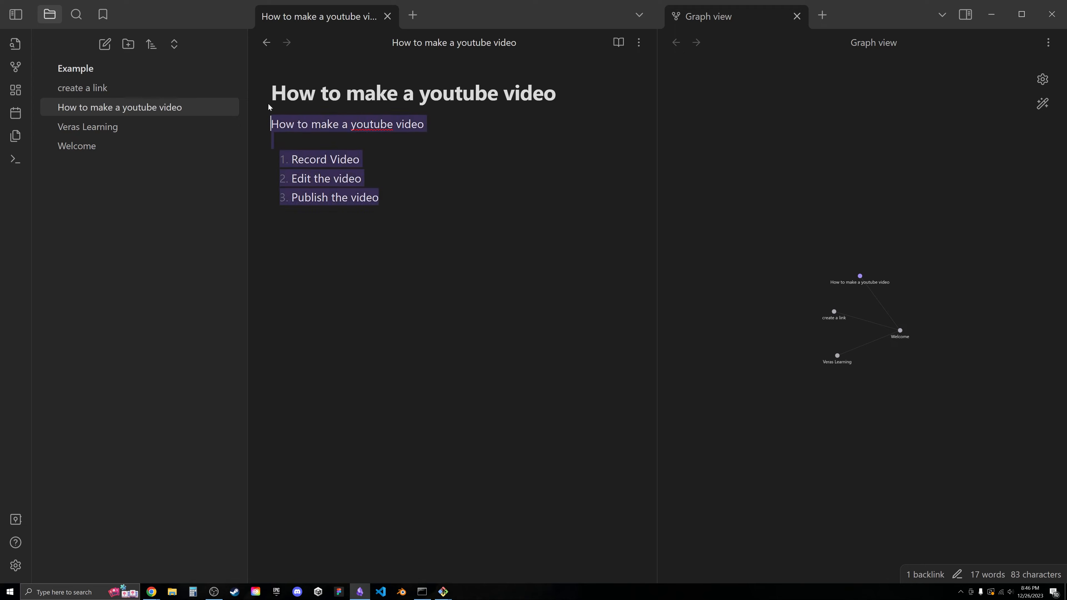
click(379, 197)
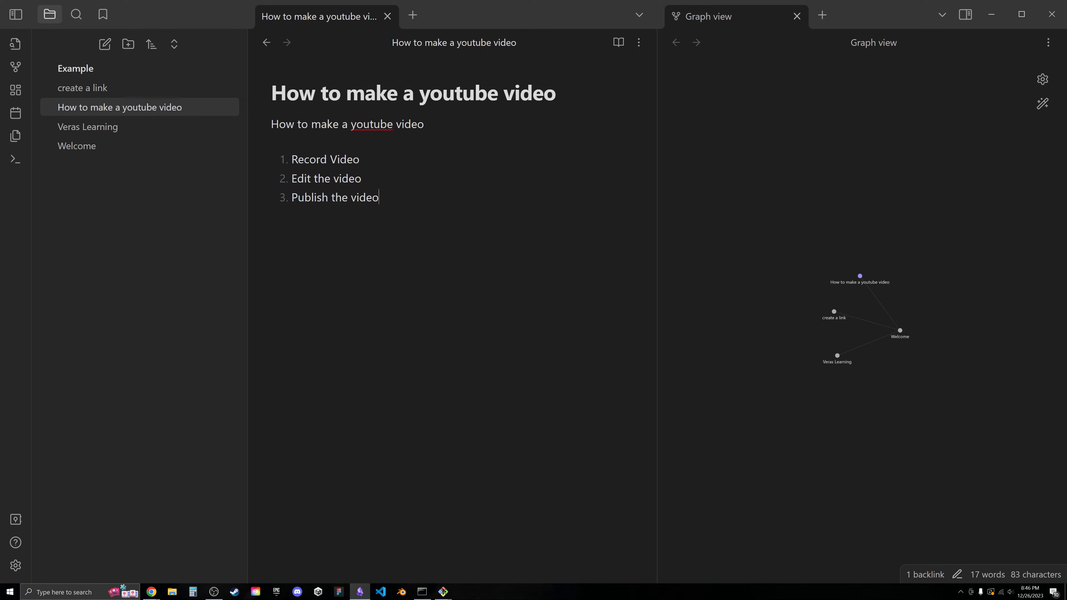
click(142, 146)
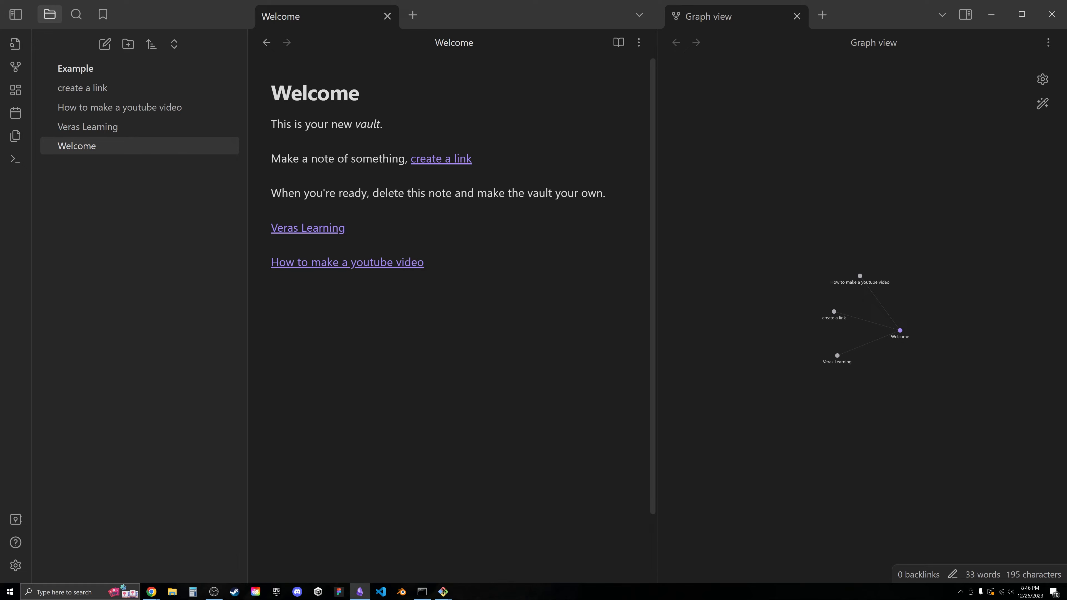
Open Welcome from its node in the graph, return and reposition the node to examine its connections, and close the graph view.
click(900, 335)
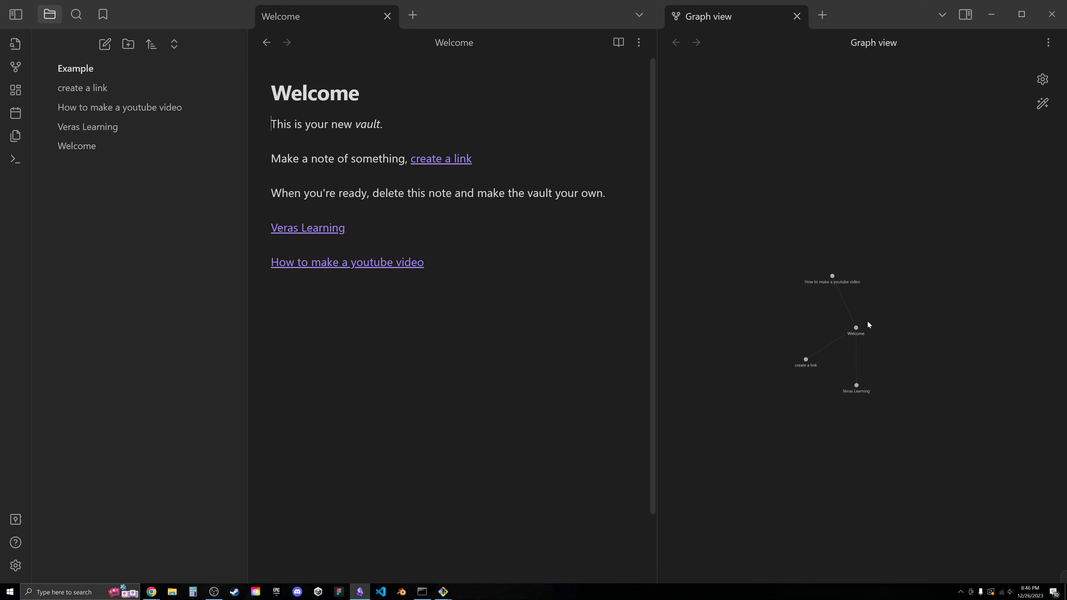
click(865, 301)
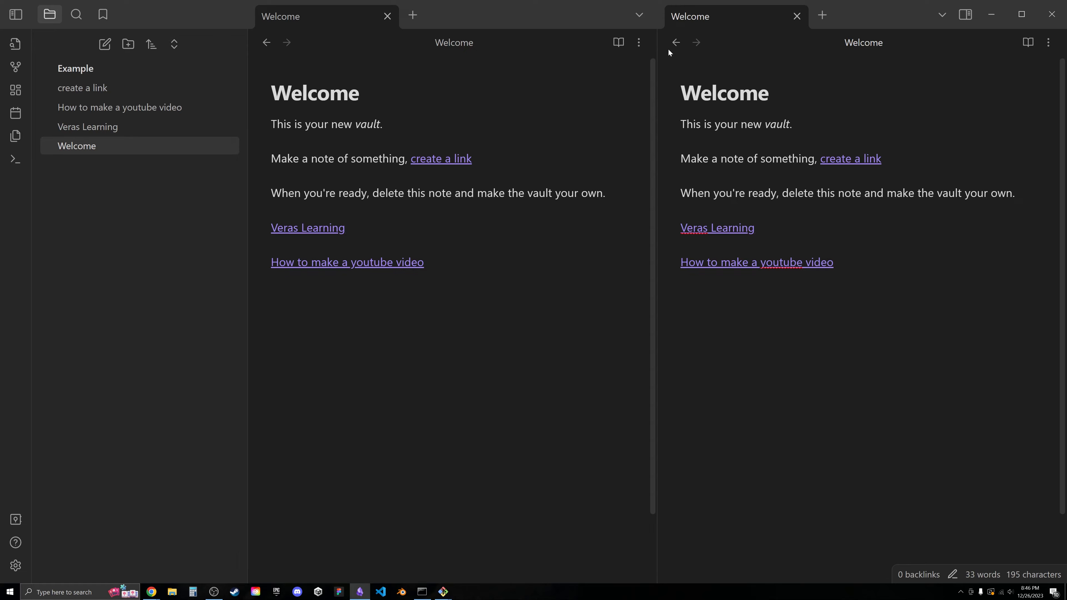
click(675, 42)
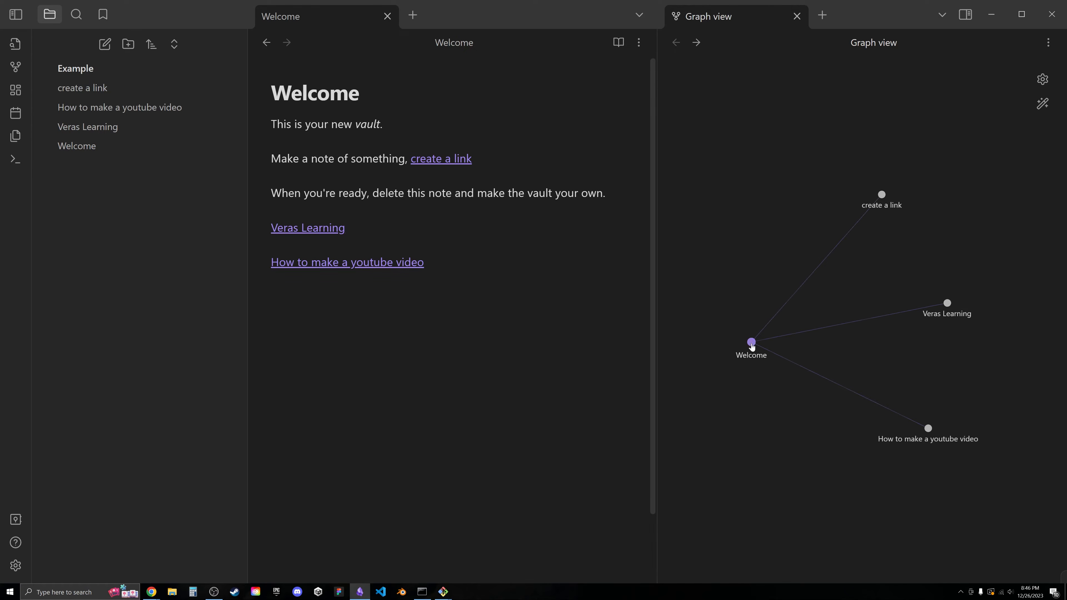
drag(752, 343, 921, 310)
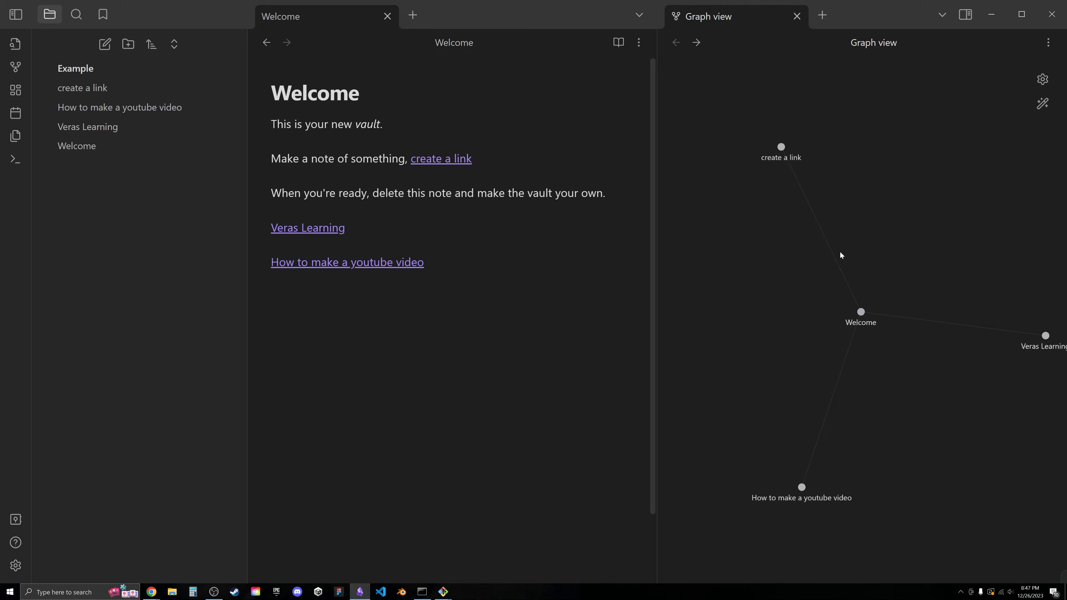
click(797, 16)
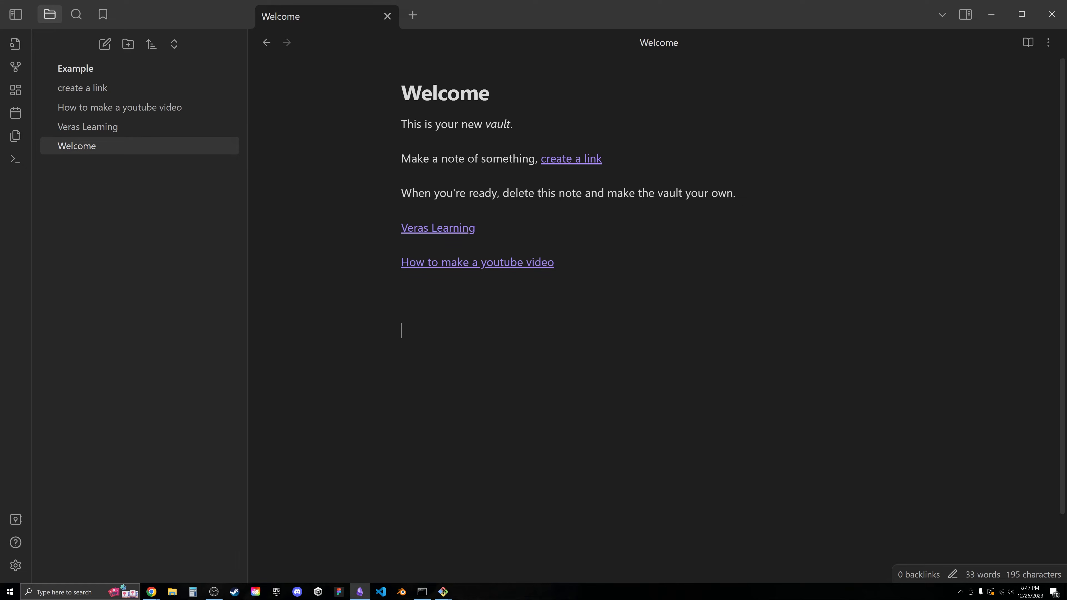
Format the "When you're ready, delete this note and make the vault your own." line as heading 1 and view the heading's options.
drag(736, 193, 499, 193)
right_click(521, 200)
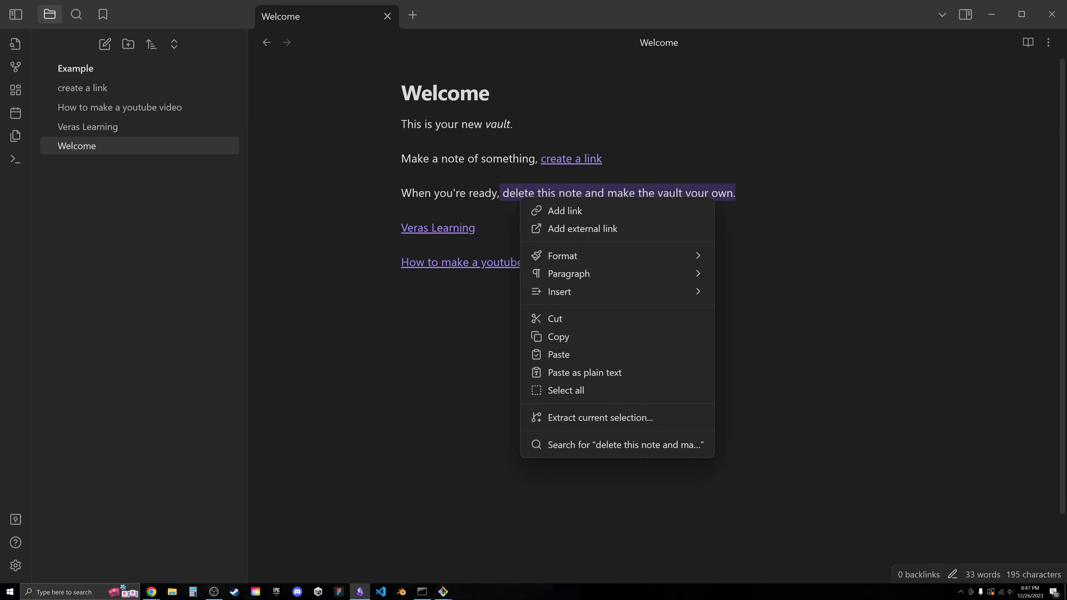
mouse_move(584, 256)
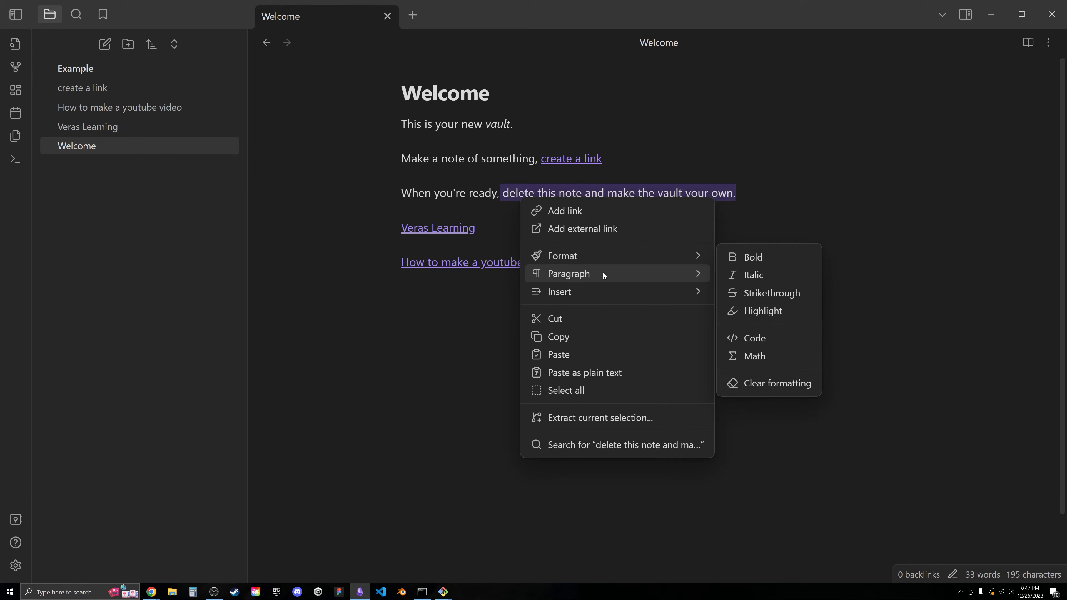
mouse_move(634, 273)
click(765, 336)
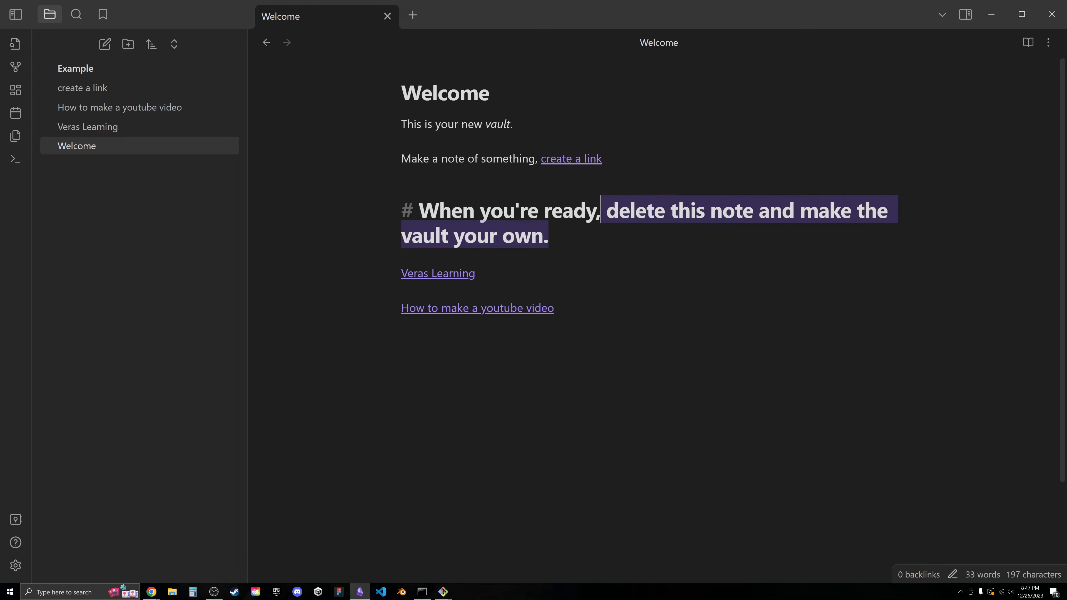
click(402, 255)
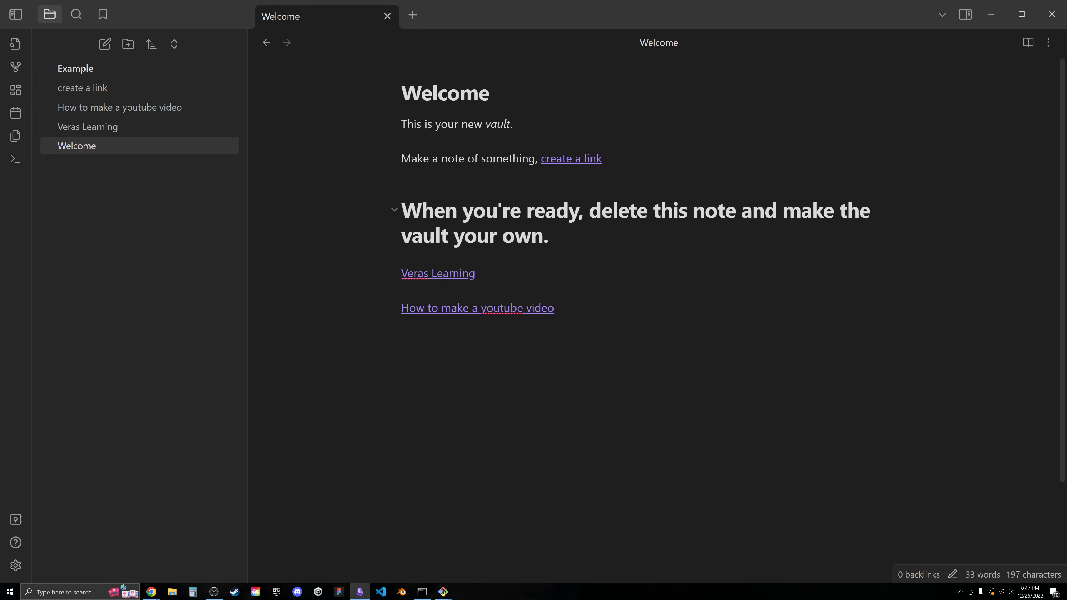
right_click(517, 216)
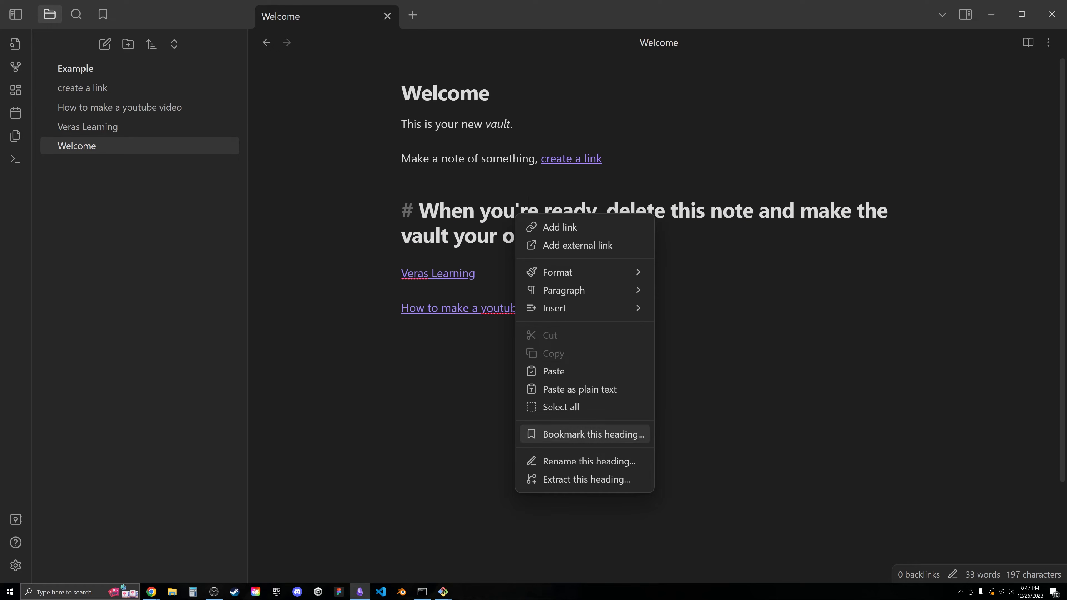
click(402, 324)
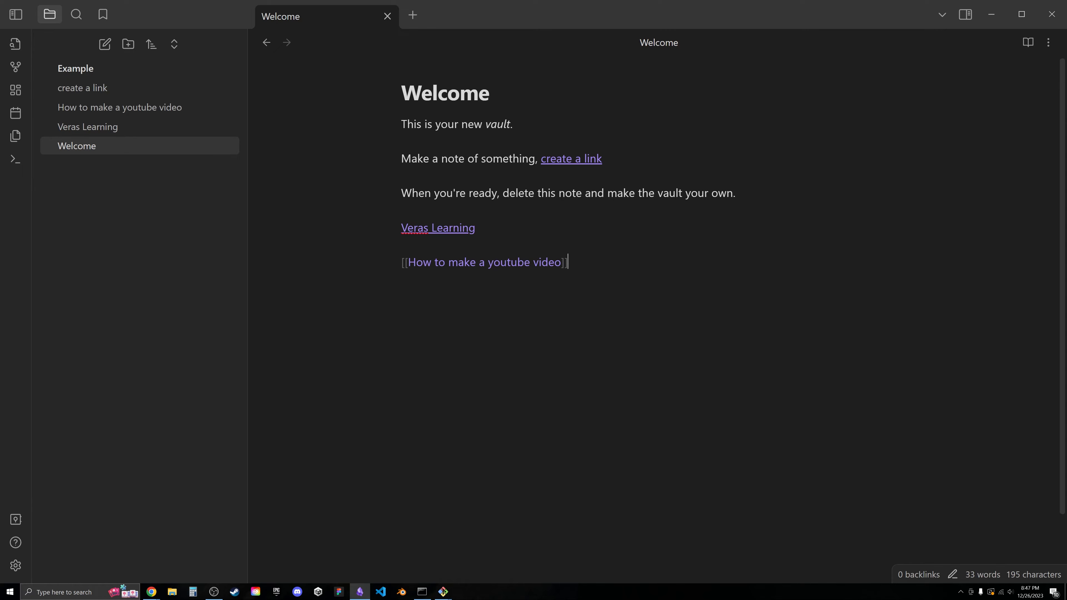
Add blank lines below the "How to make a youtube video" link and narrow the file list sidebar.
key(Return)
key(Return)
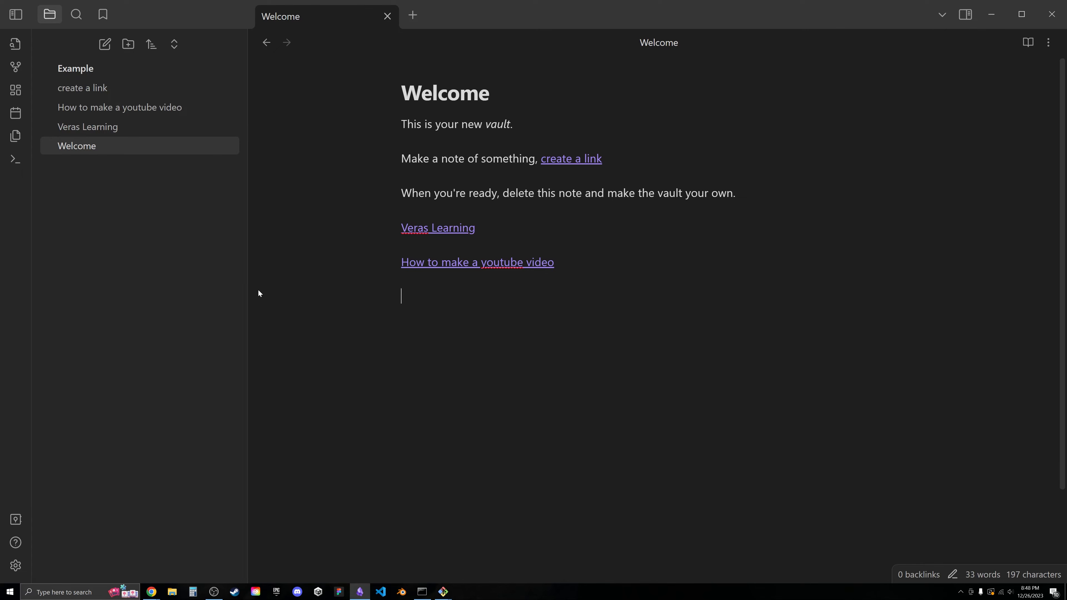
drag(247, 289, 173, 292)
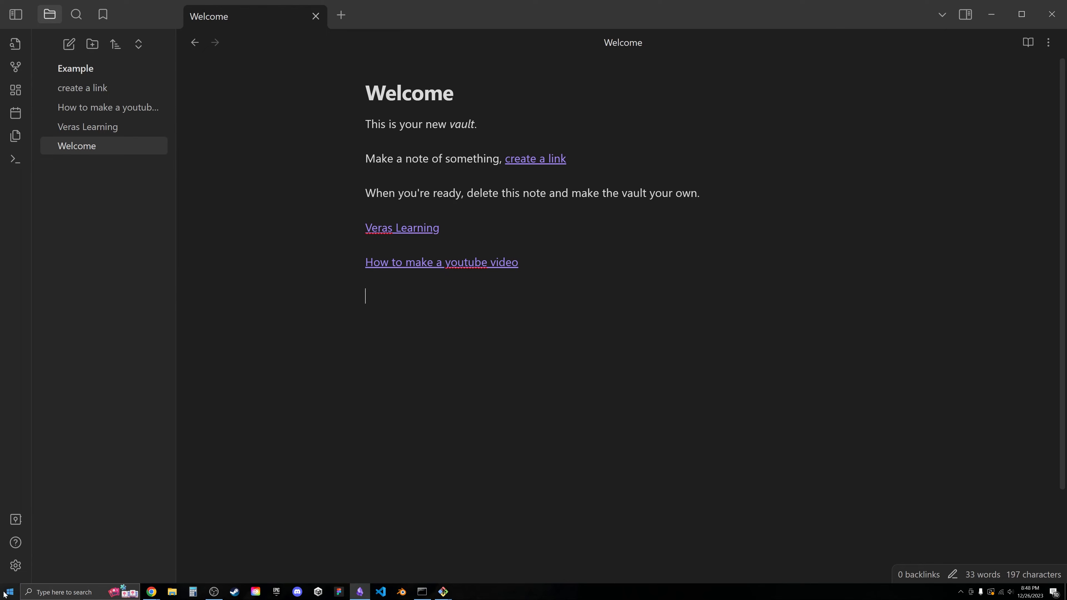
Enable the Slash commands core plugin in the settings and return to the Welcome note.
click(16, 566)
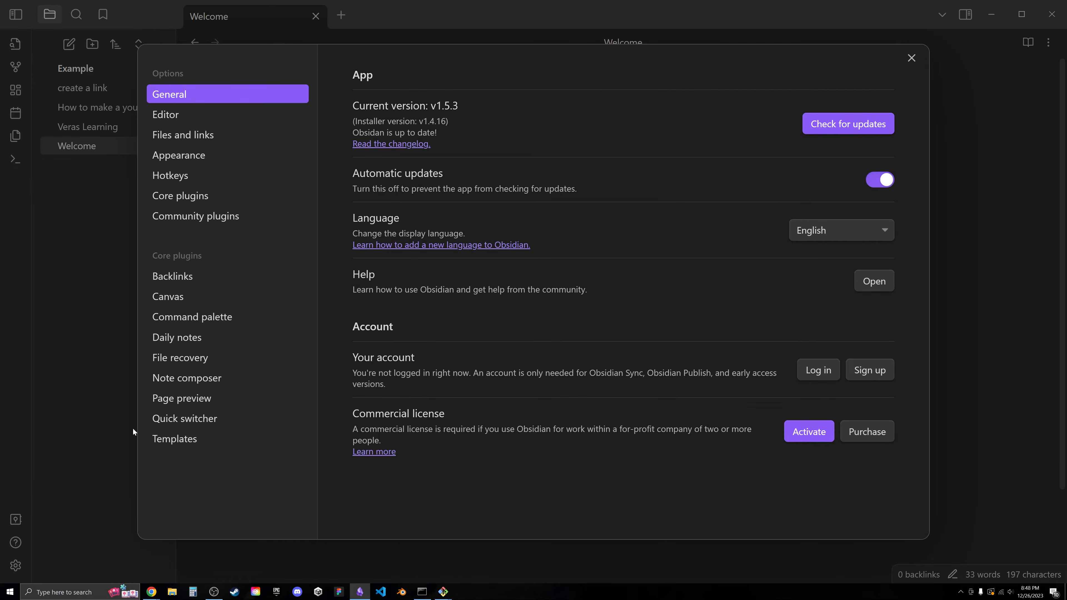
click(208, 196)
click(911, 58)
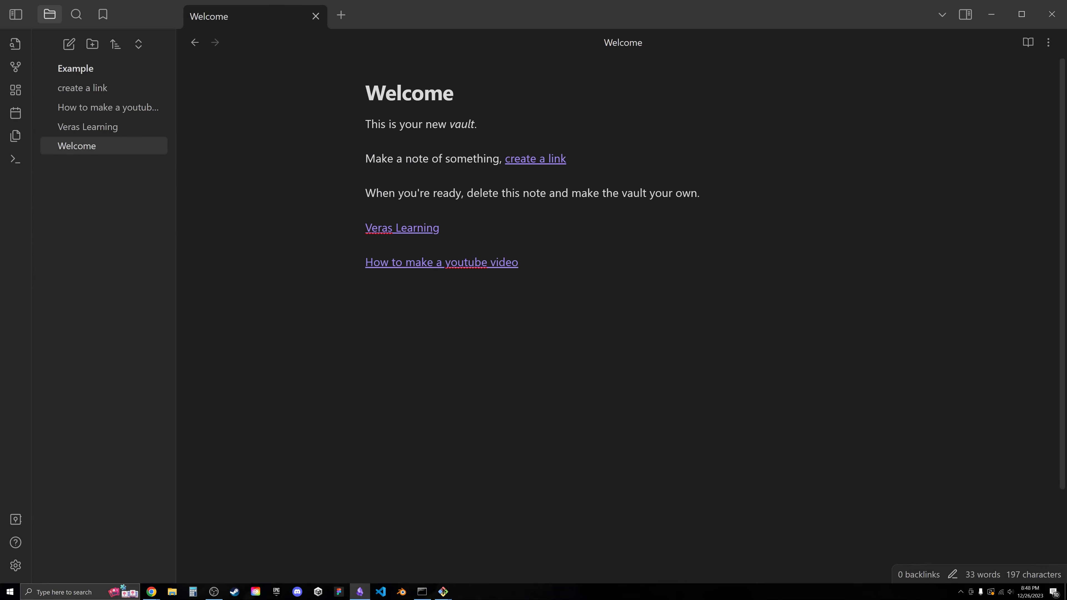
click(16, 566)
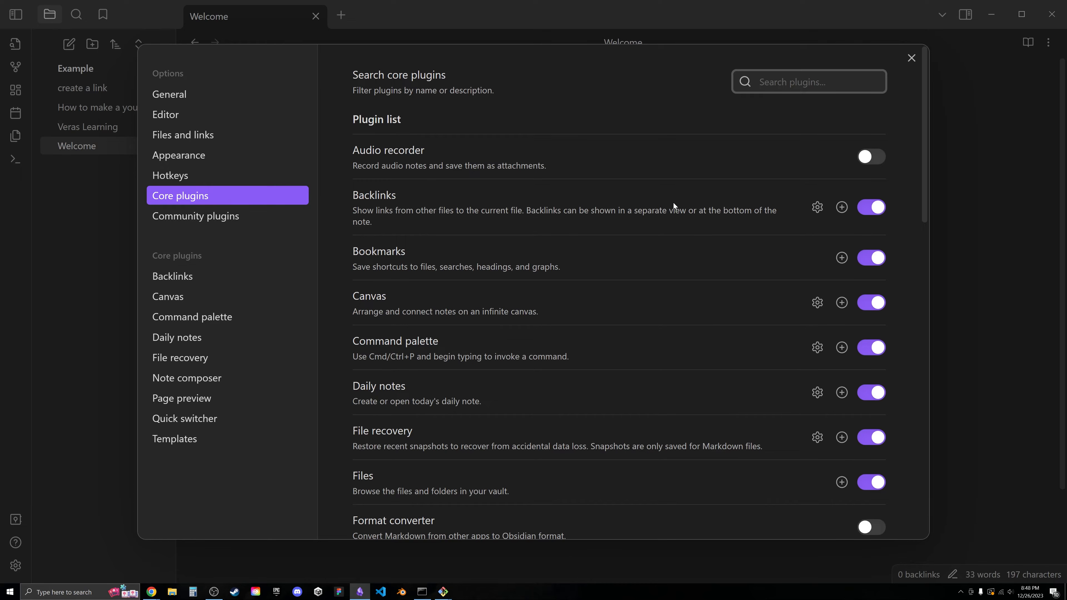
scroll(673, 201, down, 8)
scroll(668, 241, down, 6)
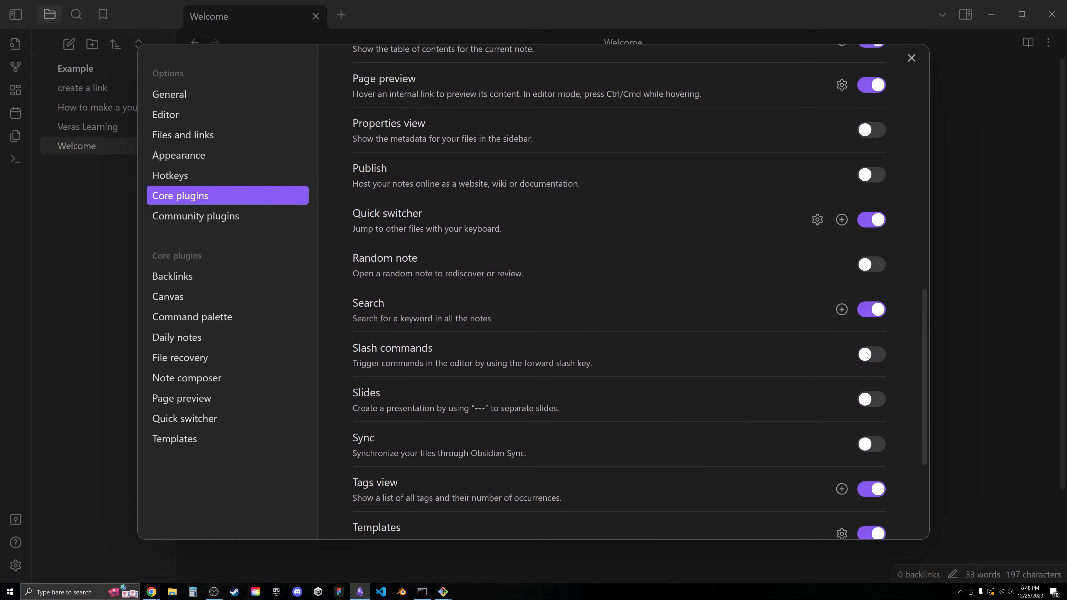
click(867, 355)
click(911, 58)
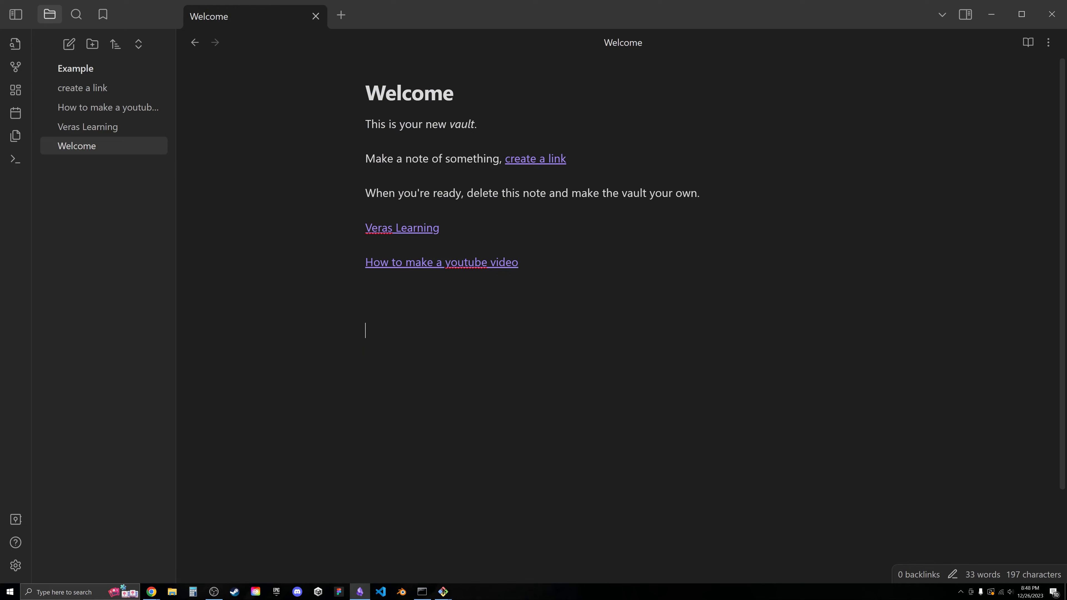
Below the links, add the heading 1 "This is heading 1" with a slash command, and write "Write whatever we want to here" under it.
key(BackSpace)
key(BackSpace)
text(/)
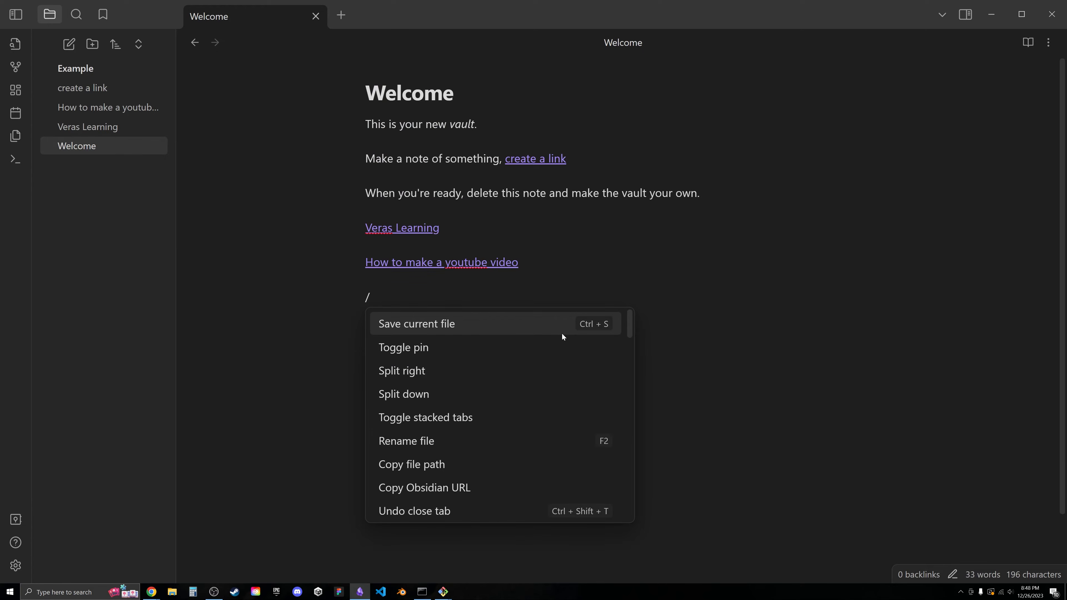
text(heading)
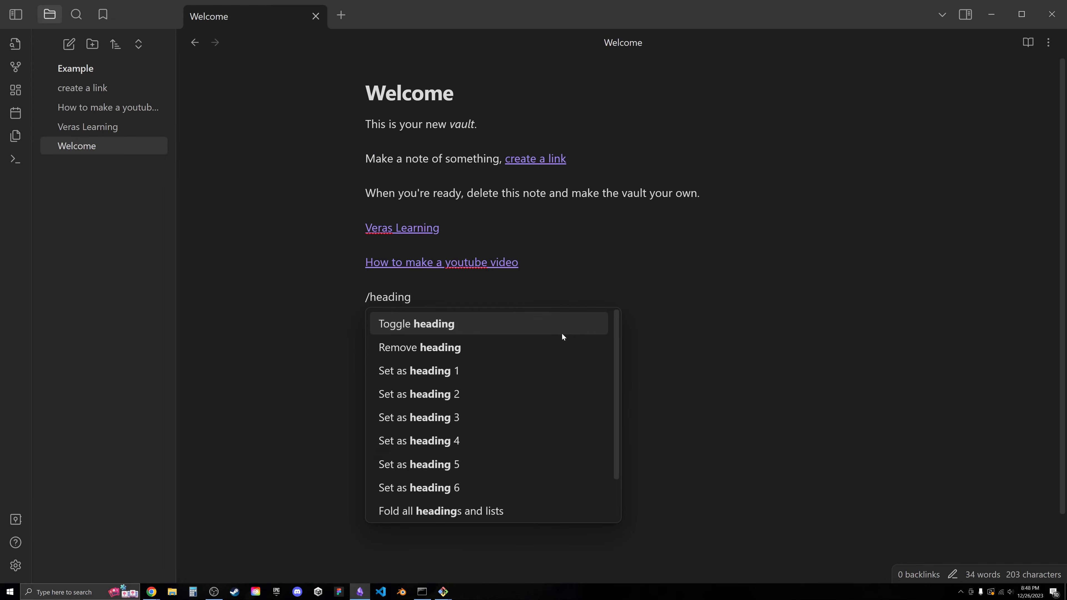
key(Down)
key(Down)
key(Return)
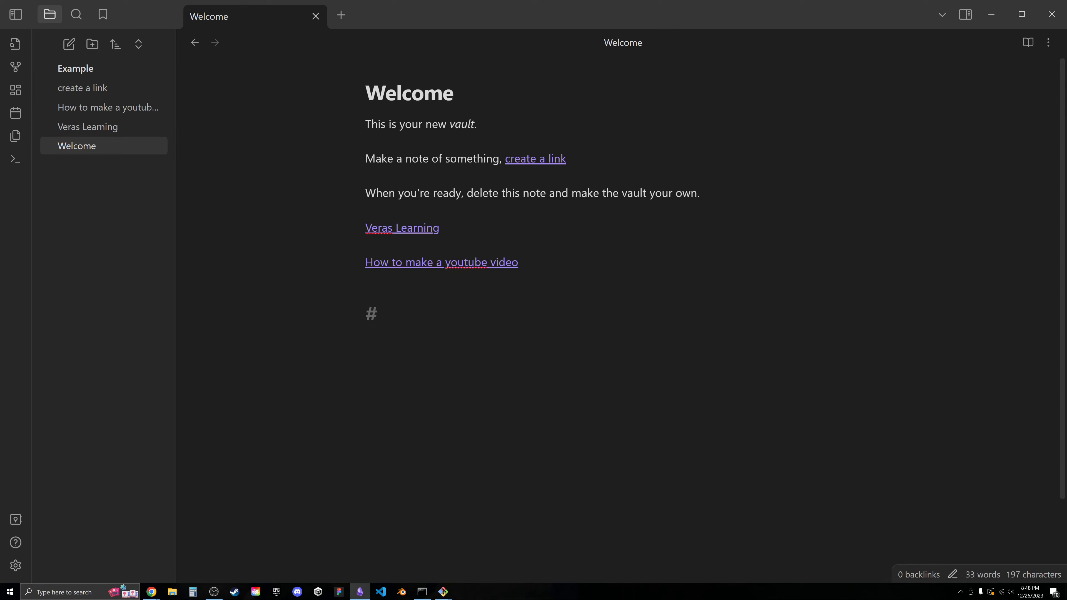
text(This is heading 1)
key(Return)
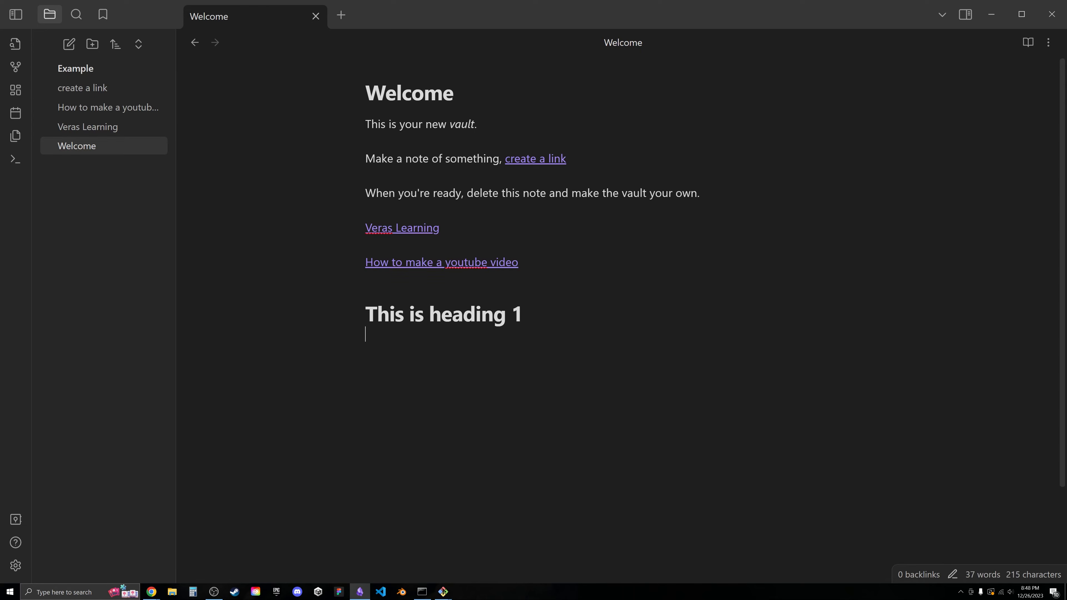
key(Return)
text(Write whatever we want to here)
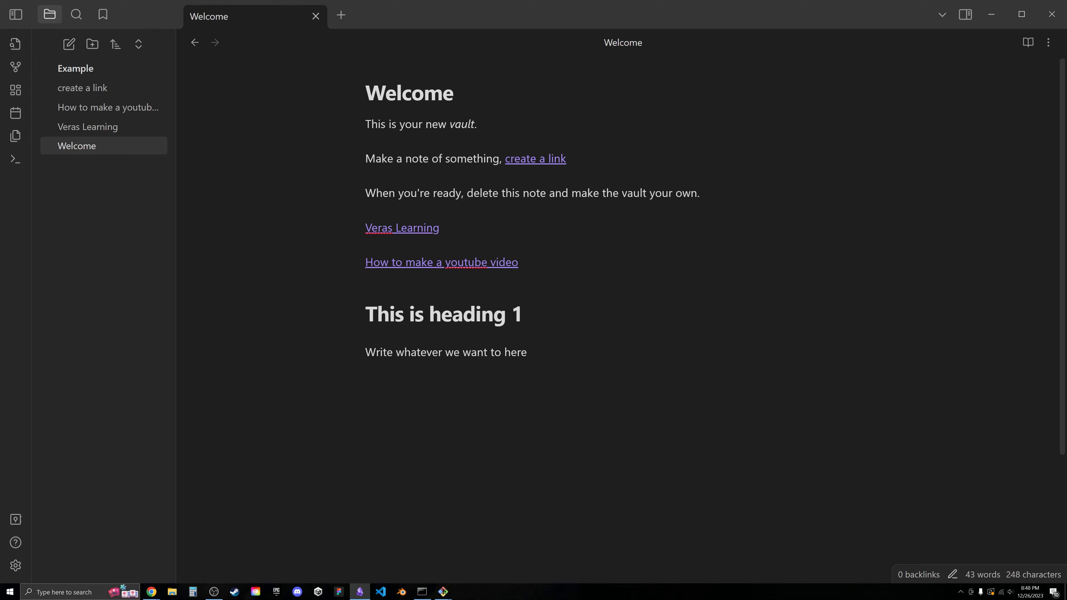
Add the heading 2 "This is heading 2" under that text with a slash command, and fold the "This is heading 1" section.
key(Return)
text(/heading)
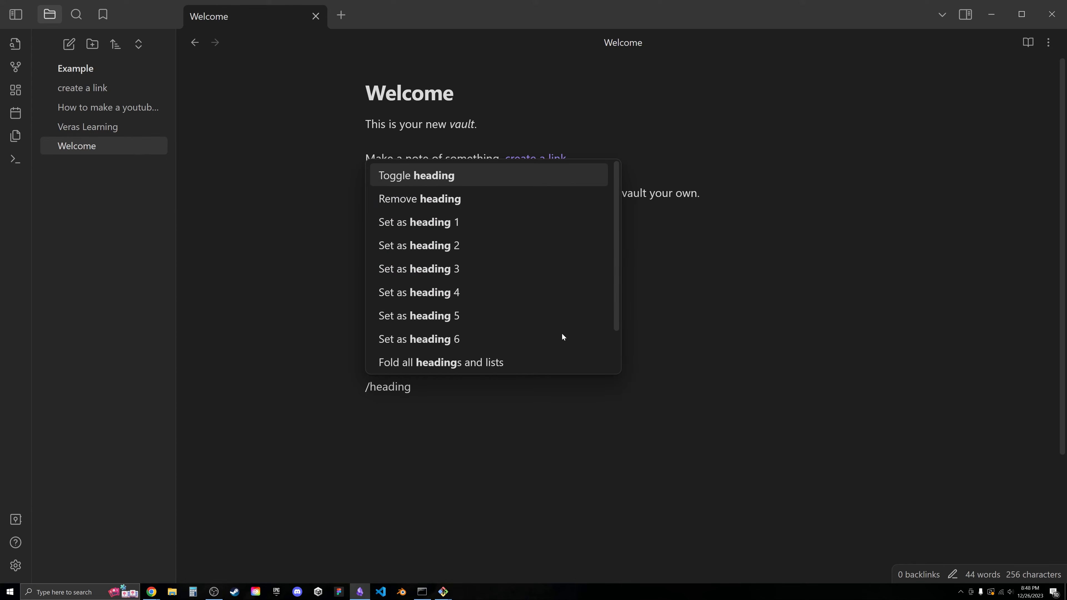
key(Down)
key(Down)
key(Down)
key(Return)
text(This is heading 2)
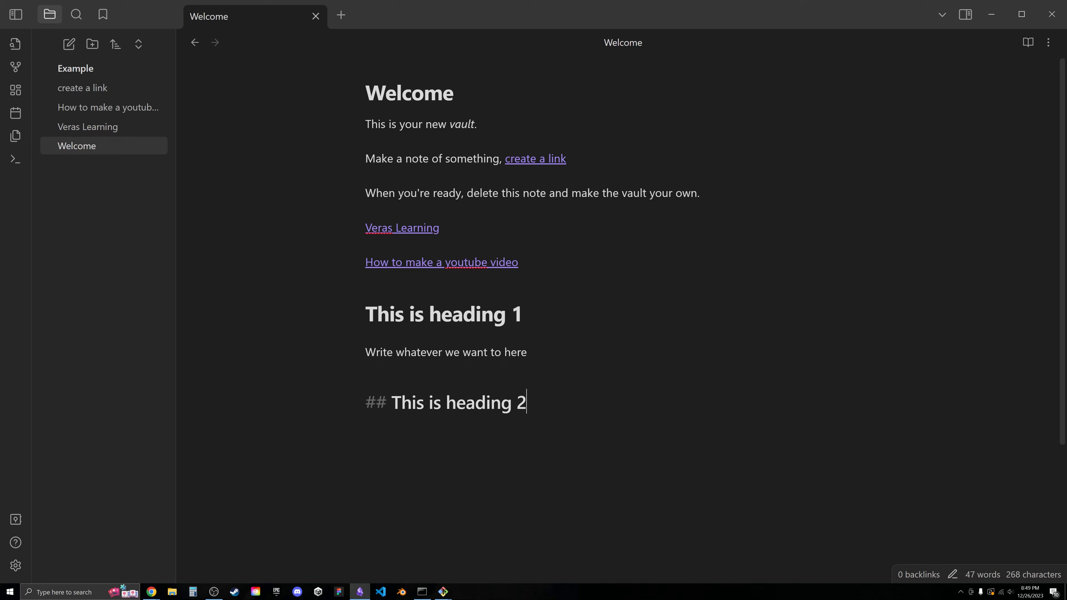
key(Return)
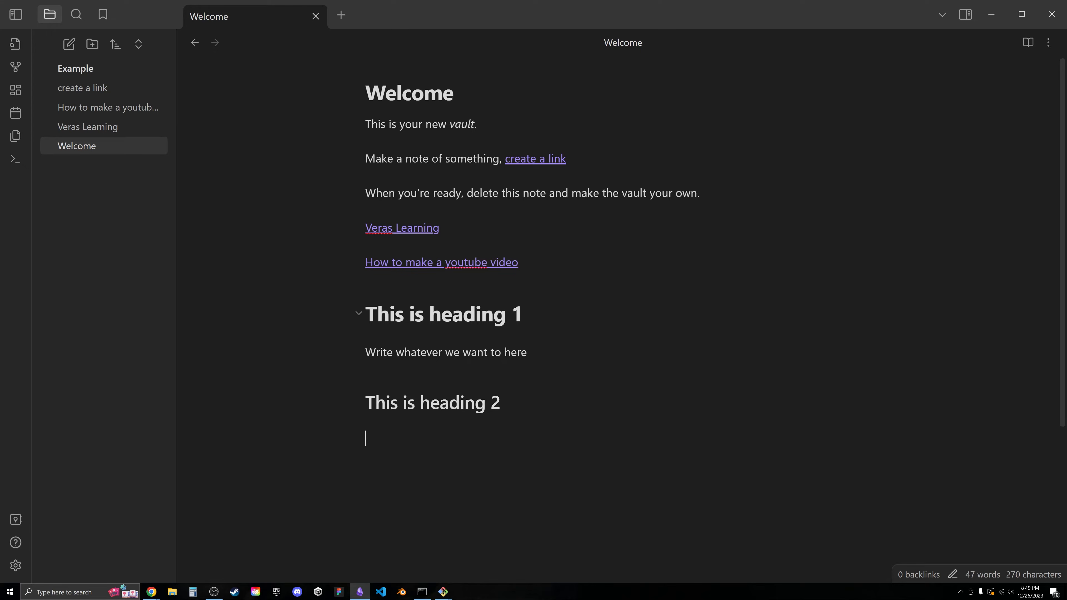
click(359, 314)
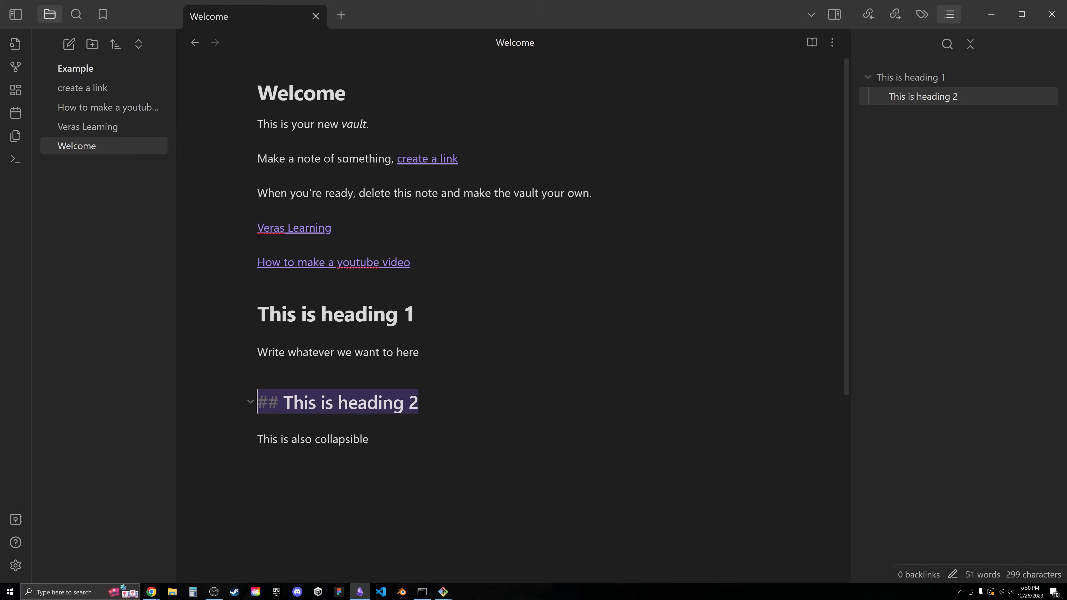
Add the heading 2 "Another heading 2" in Markdown syntax below the "This is also collapsible" line.
click(419, 402)
click(258, 491)
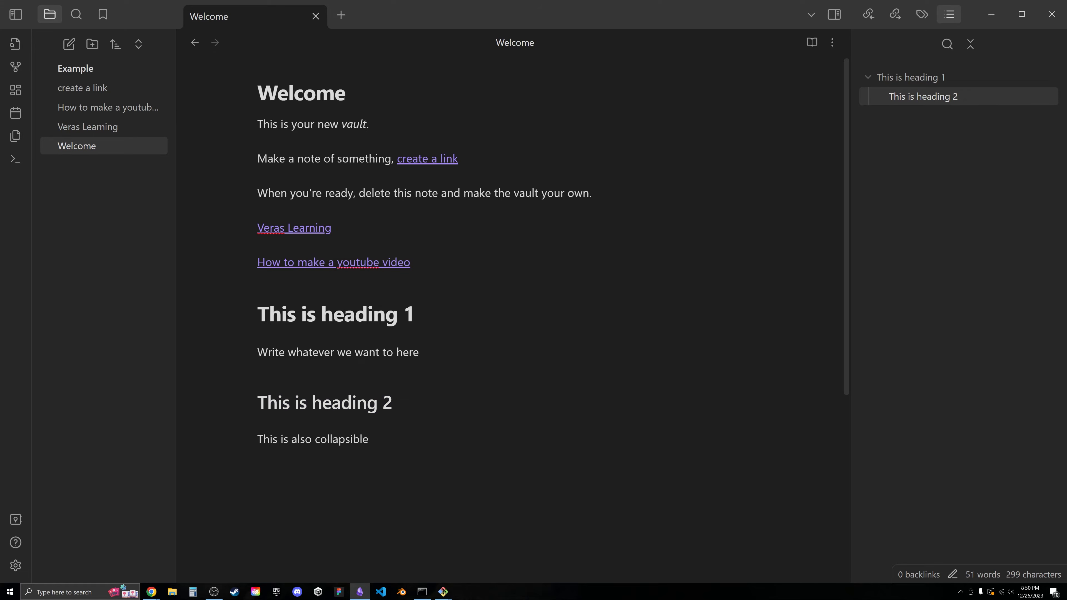
key(BackSpace)
key(BackSpace)
key(Return)
text(##)
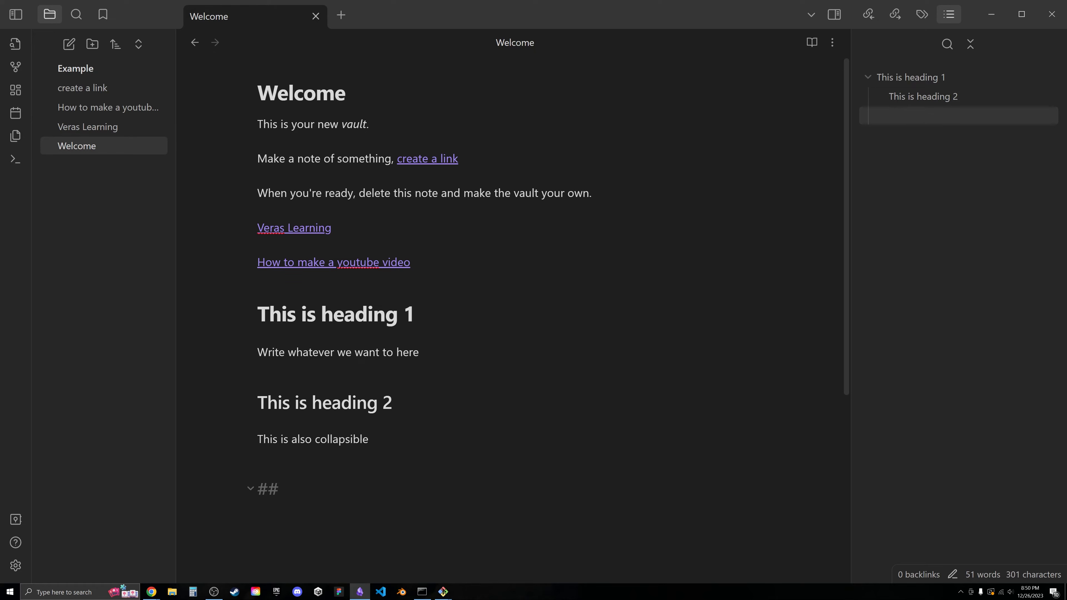
text( Heal)
key(BackSpace)
key(BackSpace)
key(BackSpace)
key(BackSpace)
text(Another heading 2)
key(Return)
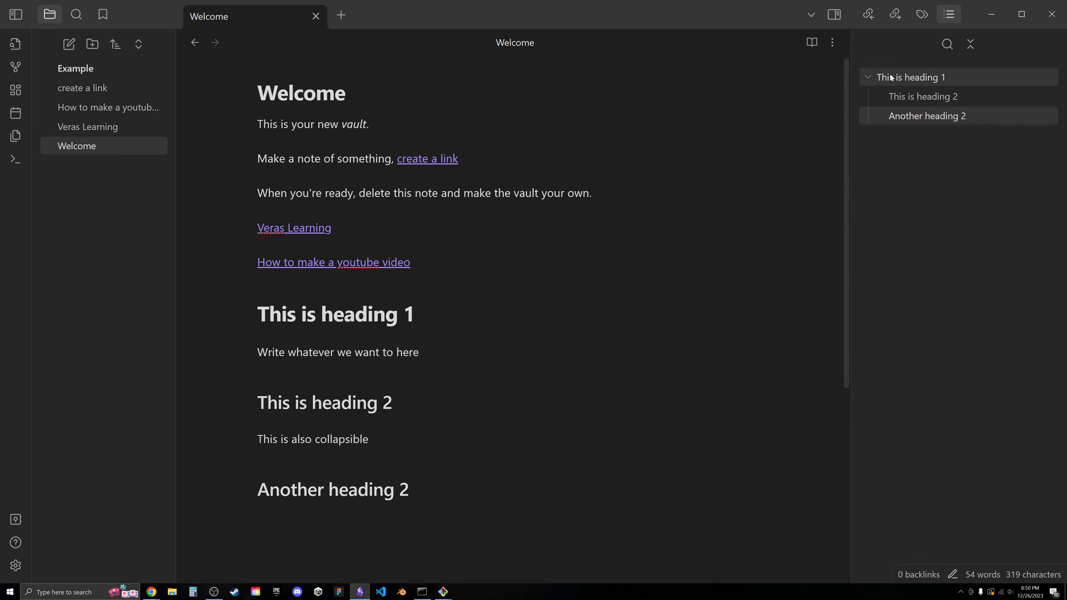
Collapse and expand "This is heading 1" in the note outline, and jump to each of its level 2 headings.
click(868, 77)
click(867, 77)
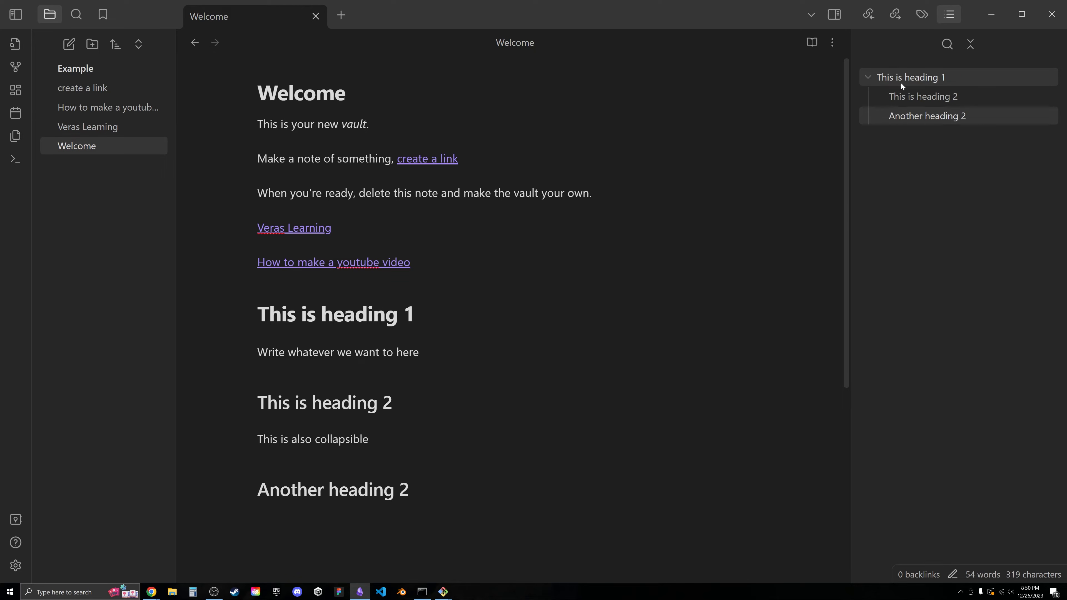
click(921, 100)
click(920, 116)
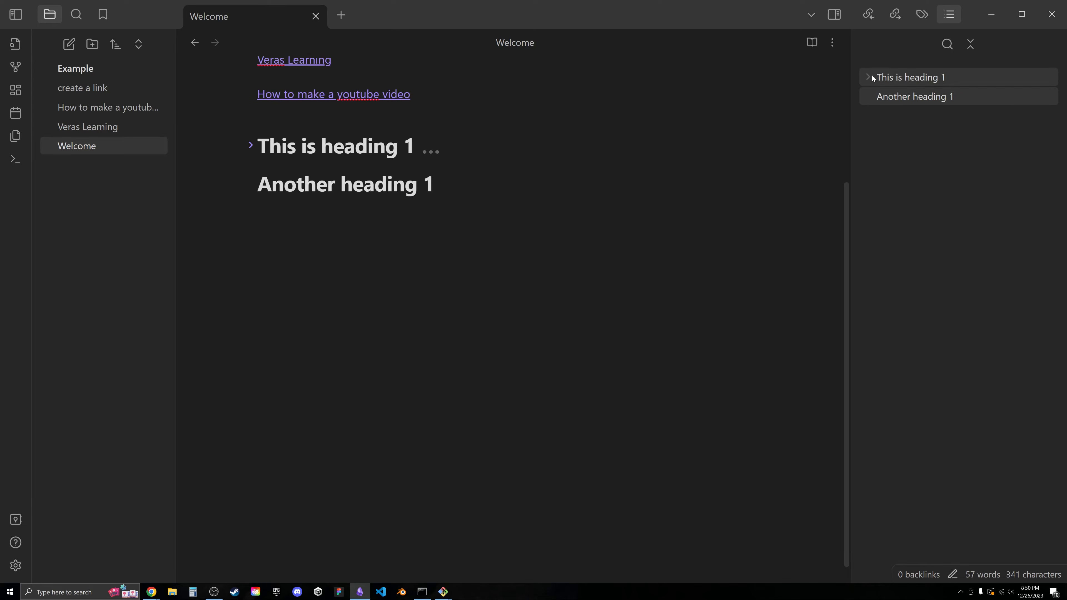
click(872, 74)
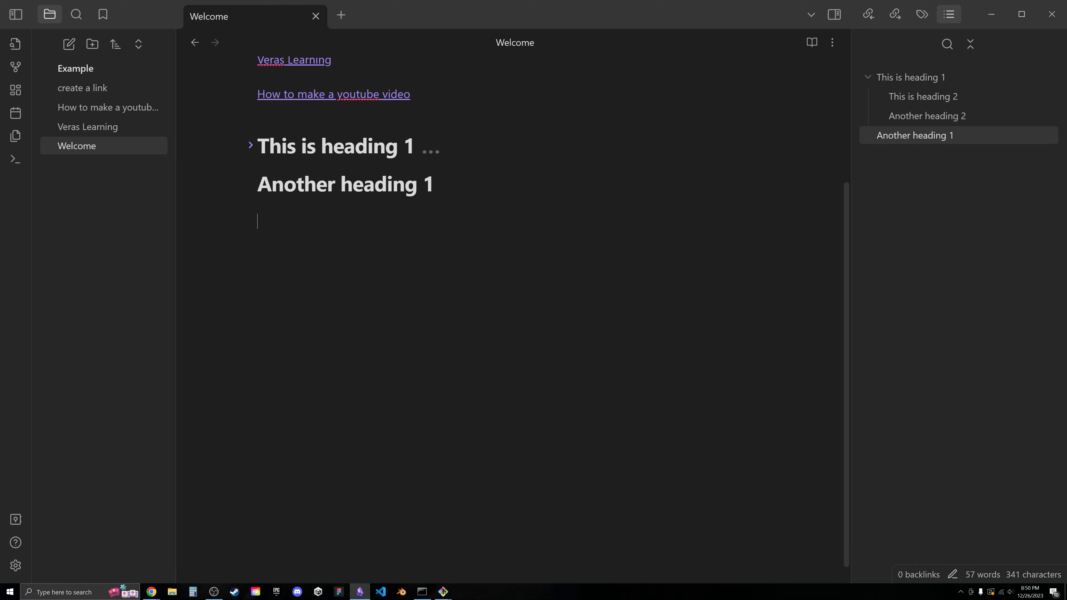
Under "Another heading 1", write "Then text is bold" in bold with a slash command, followed by "compared to this" in plain text.
text(/bold)
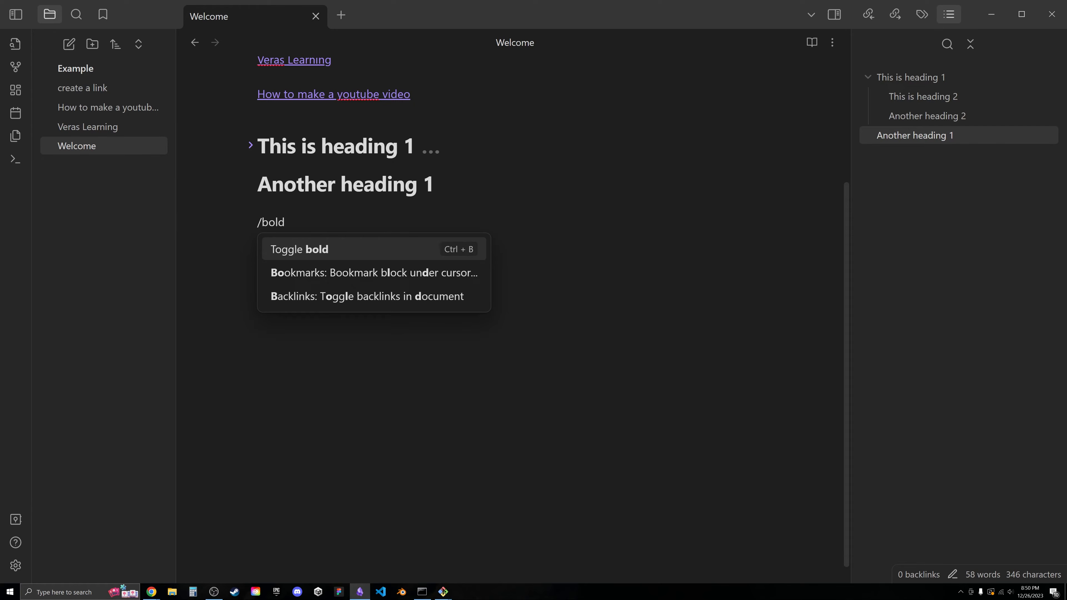
key(Return)
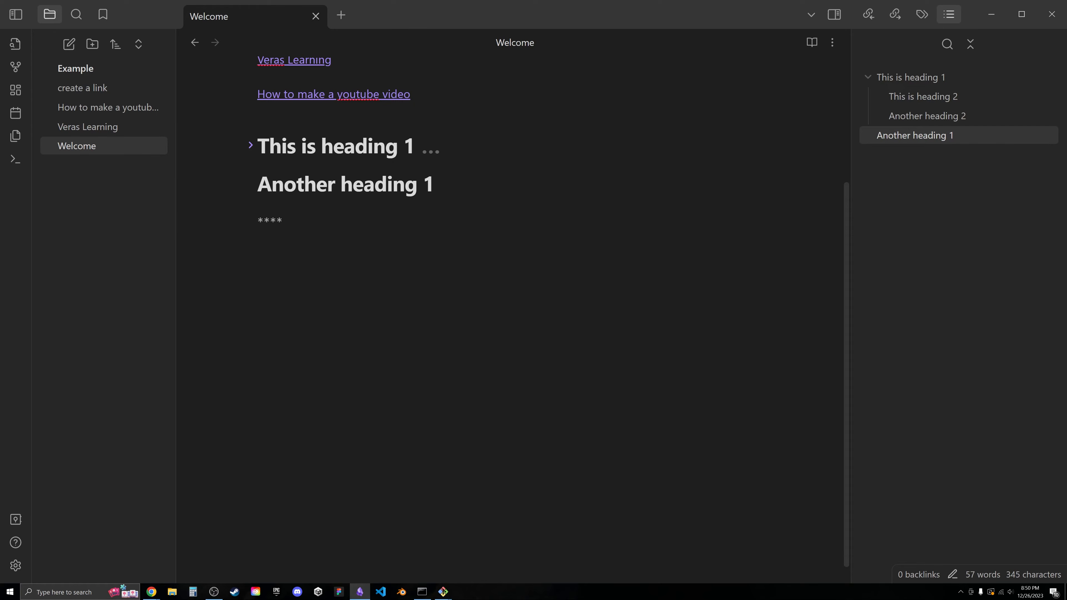
text(Then text is bold)
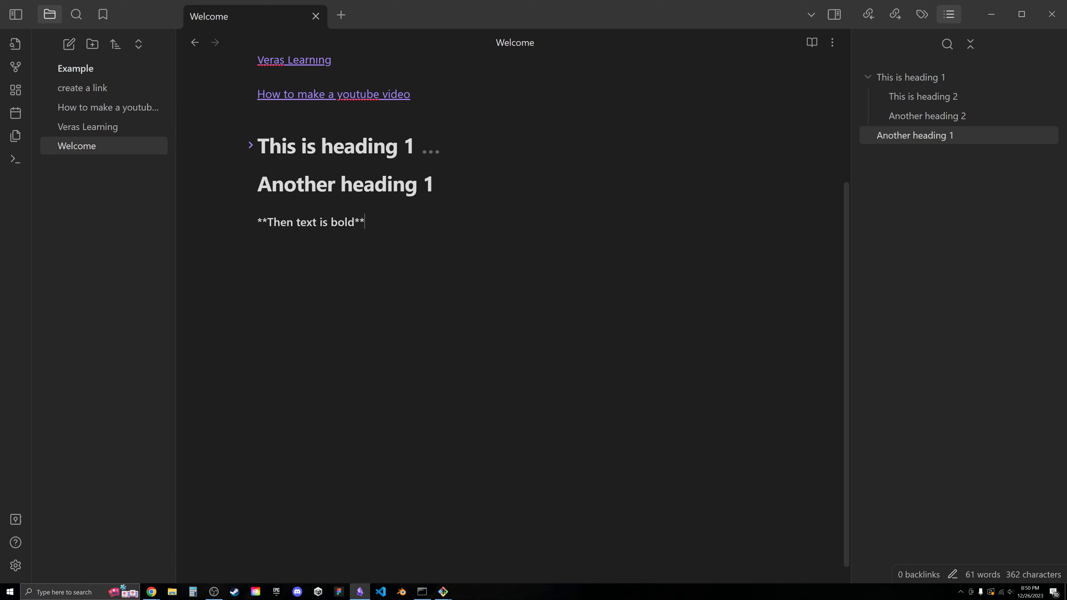
text( compared to this)
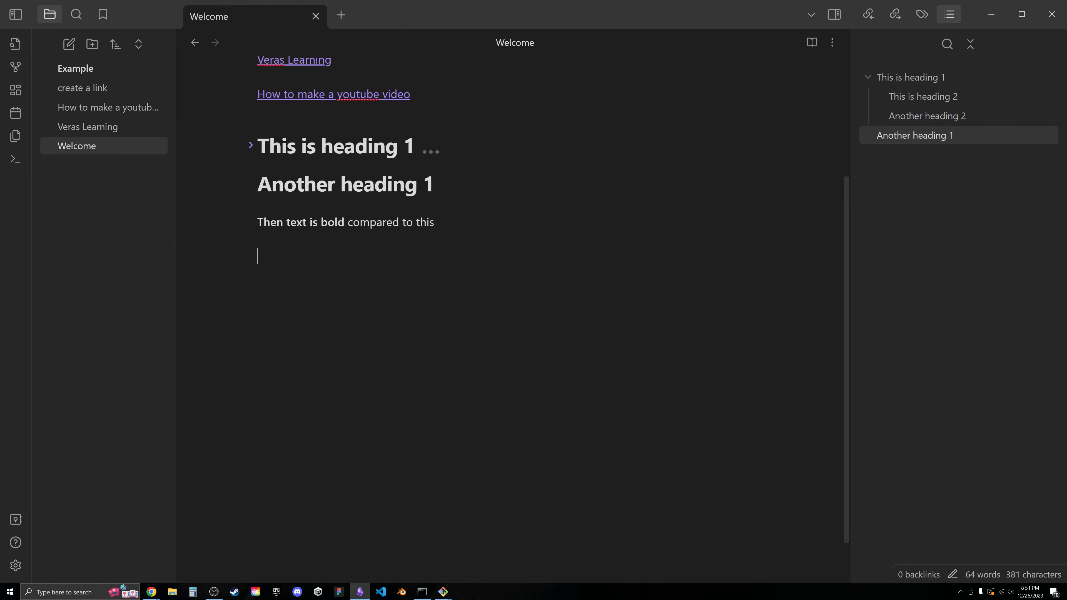
On a new line below the bold text, write "This is italicized" in italics with a slash command, followed by plain "compared to this".
text(/)
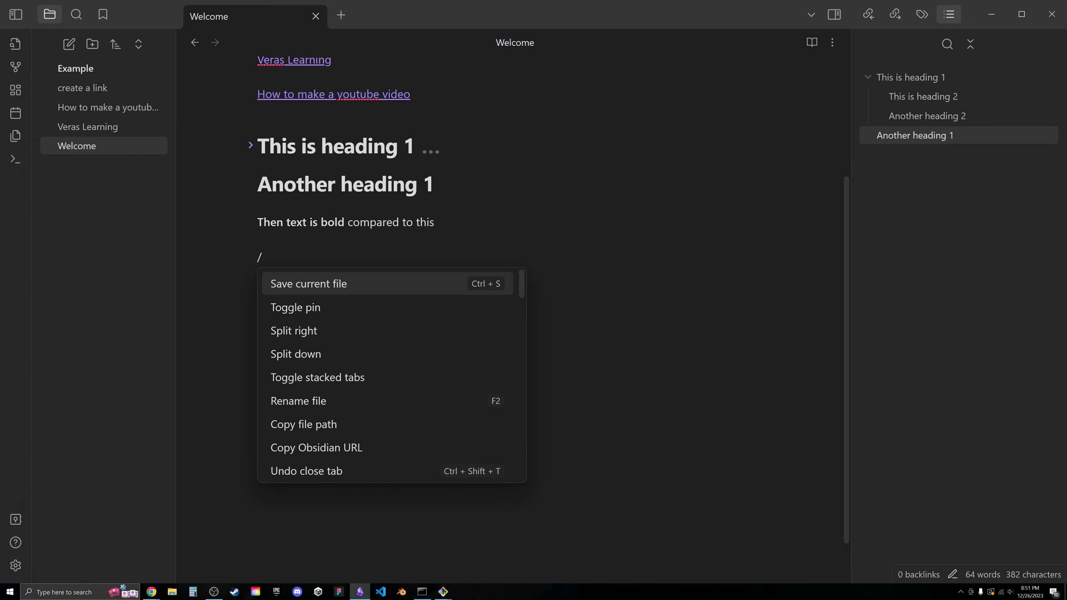
text(it)
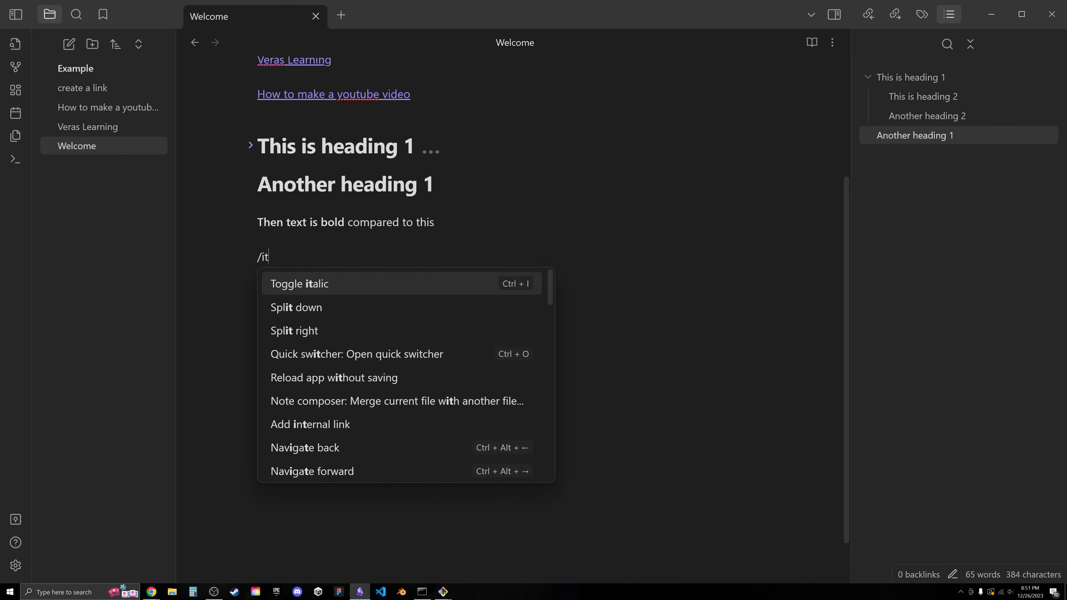
key(Return)
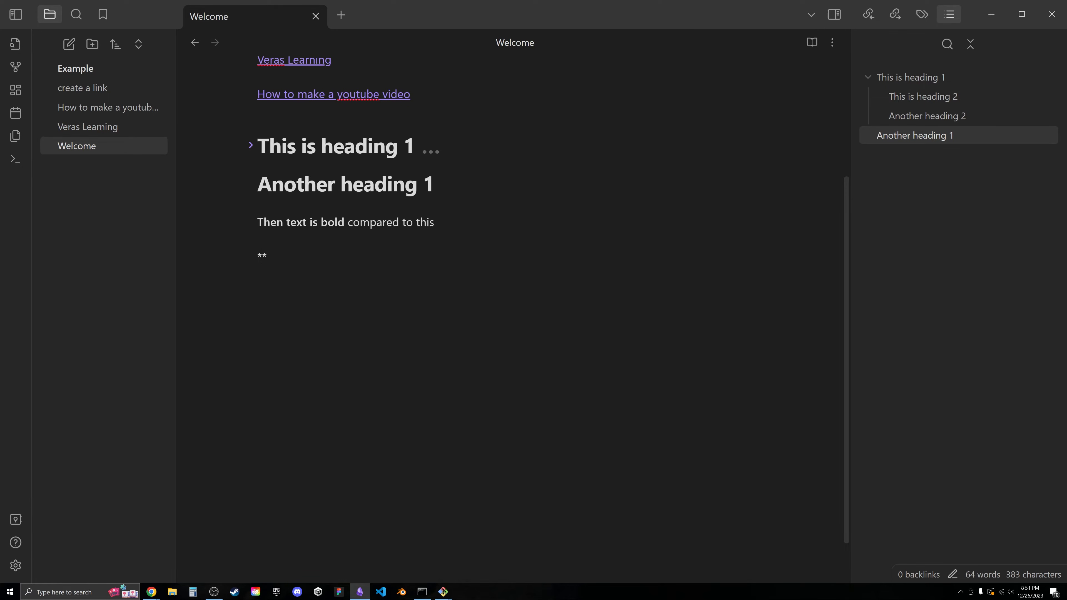
text(This is talic)
key(BackSpace)
key(BackSpace)
key(BackSpace)
key(BackSpace)
key(BackSpace)
text(italicized)
key(End)
text(cokmapr)
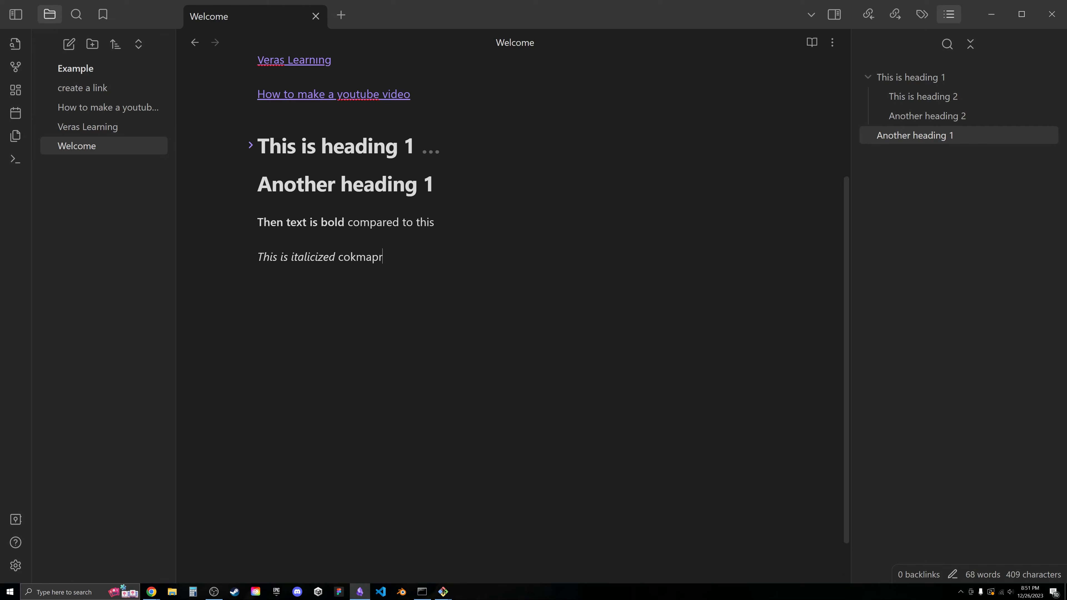
key(BackSpace)
key(BackSpace)
key(BackSpace)
key(BackSpace)
key(BackSpace)
text(mpared to this)
Turn on community plugins for the vault in the settings.
click(15, 565)
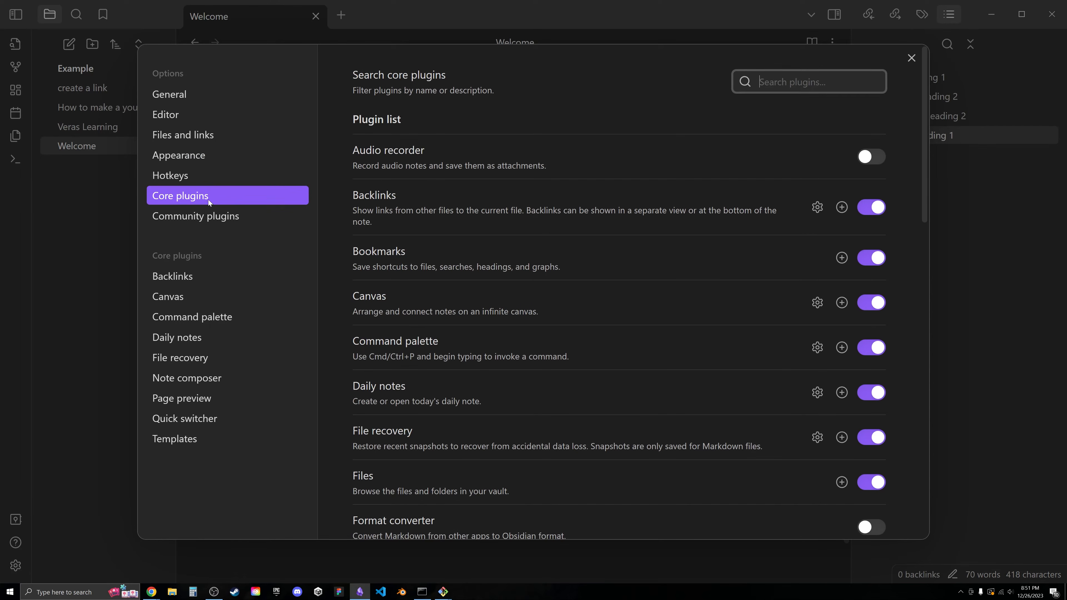
click(185, 208)
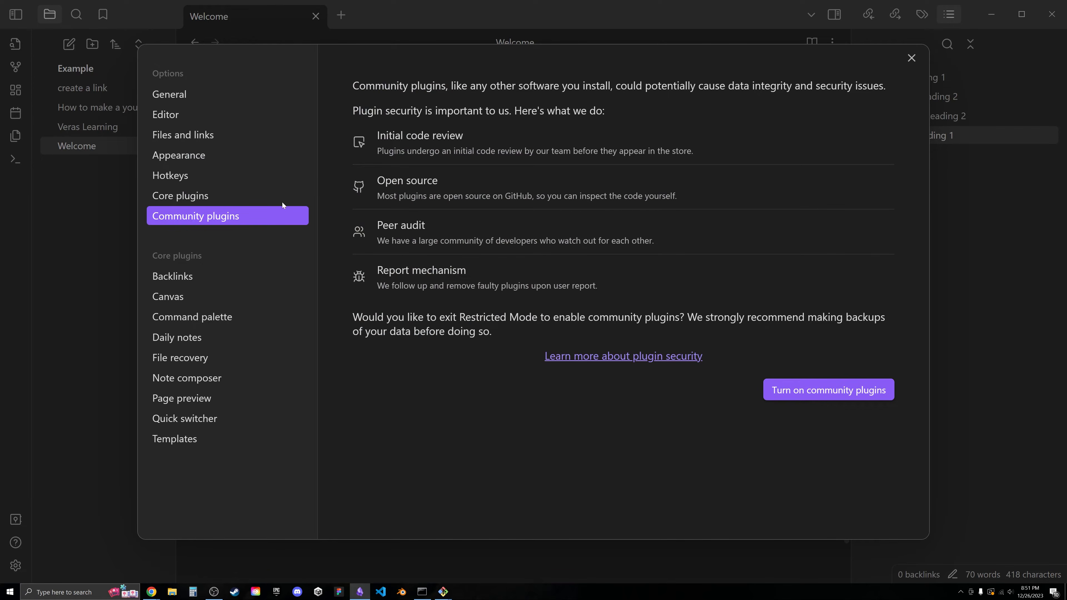
click(221, 203)
scroll(555, 244, down, 4)
click(825, 380)
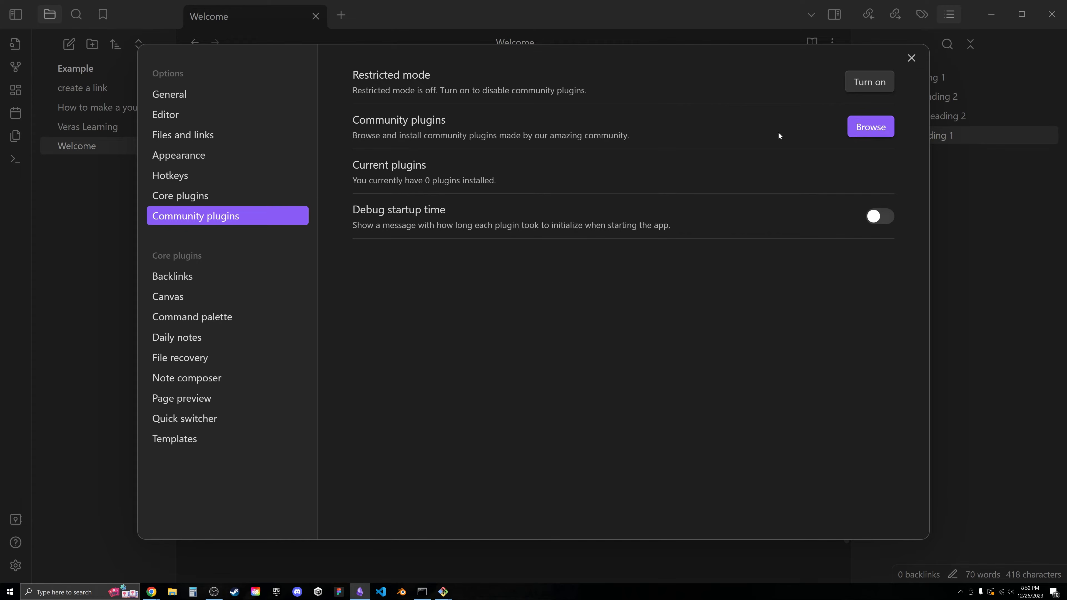
Browse the community plugin library and look through the available plugins.
click(870, 127)
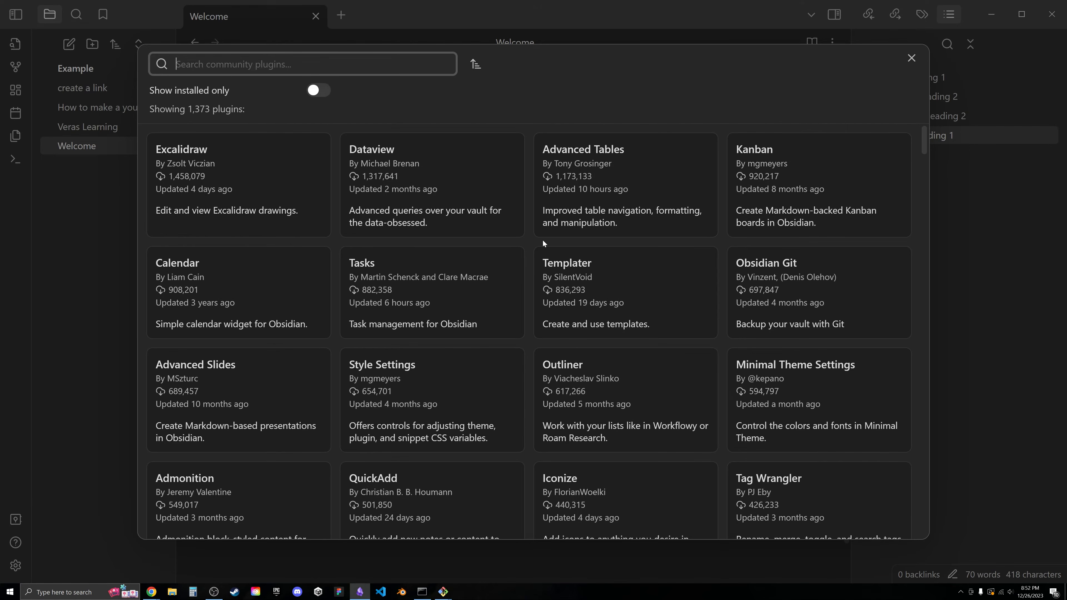
scroll(543, 244, down, 20)
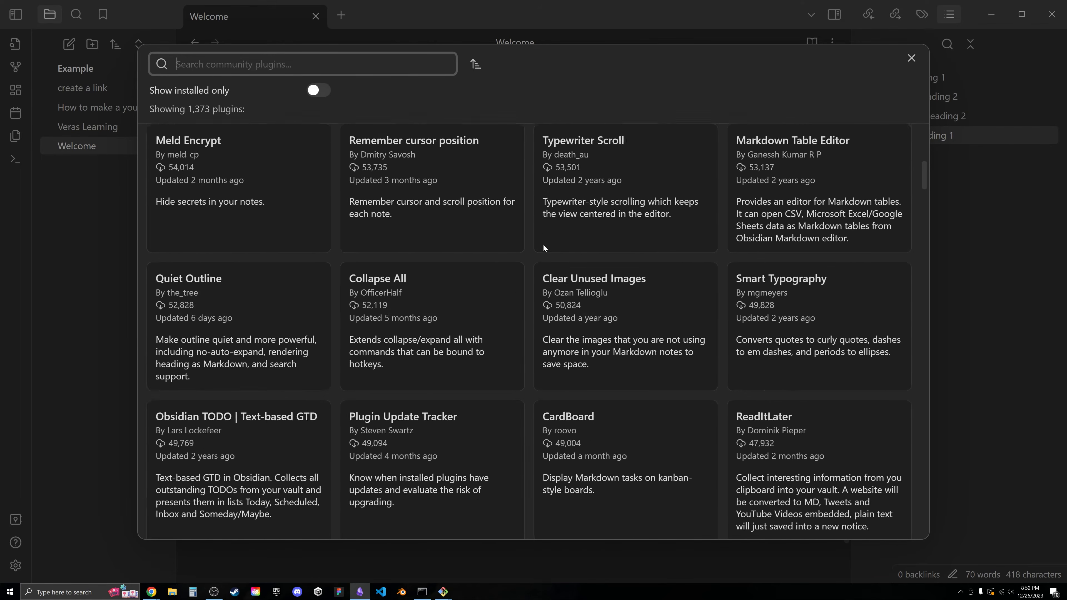
scroll(543, 248, down, 20)
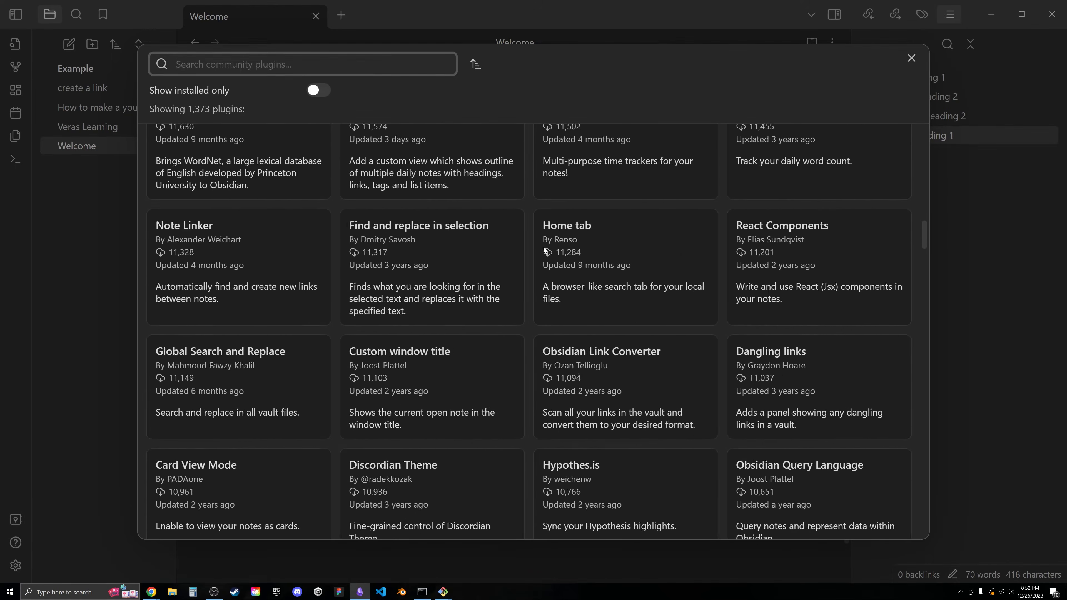
scroll(543, 247, down, 8)
scroll(543, 247, up, 15)
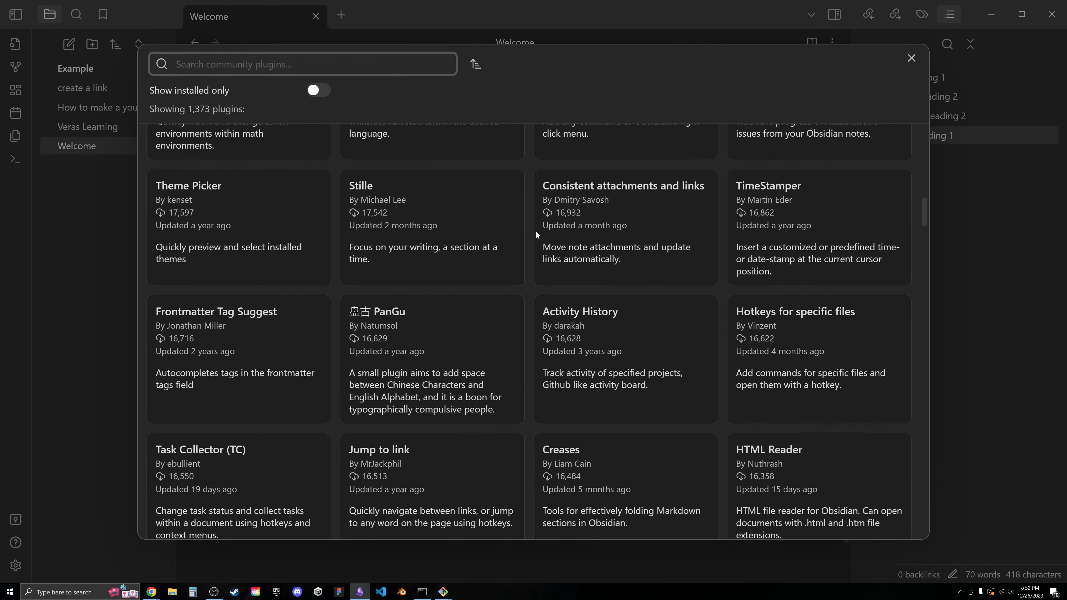
scroll(537, 234, up, 20)
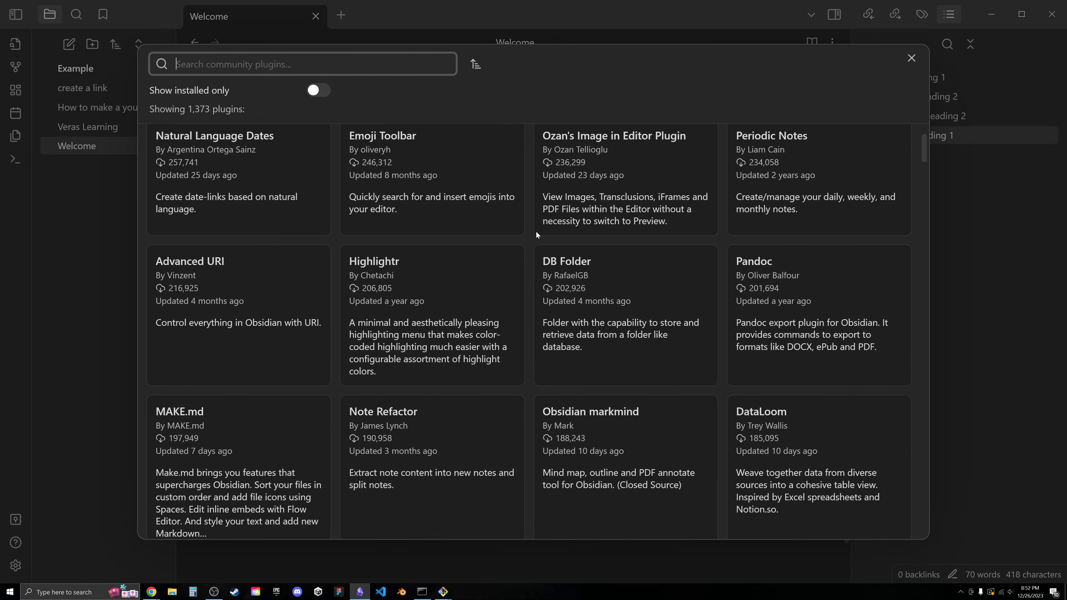
scroll(536, 232, up, 10)
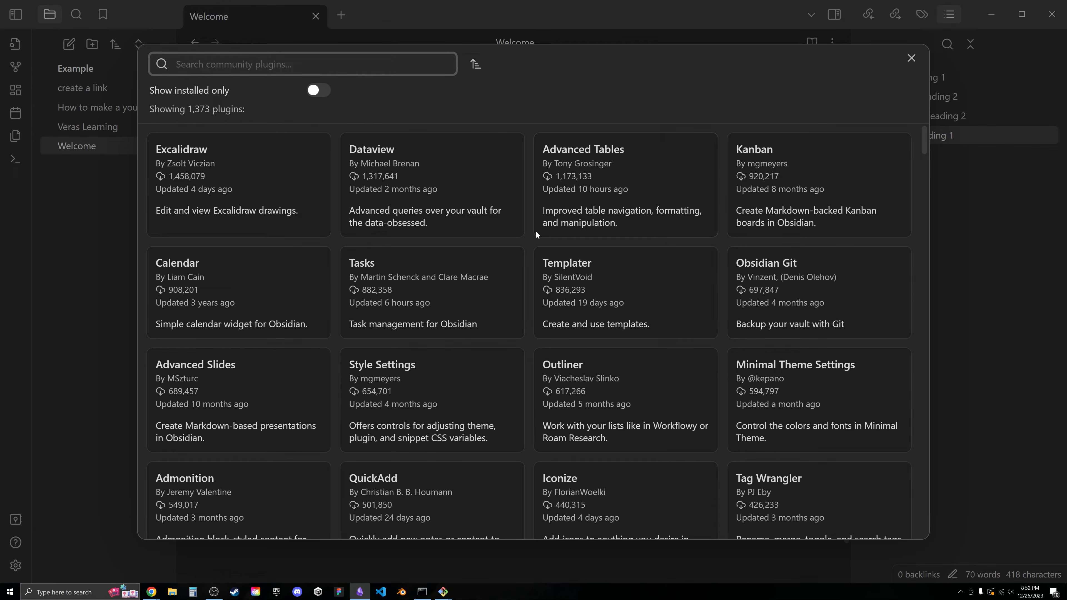
click(199, 108)
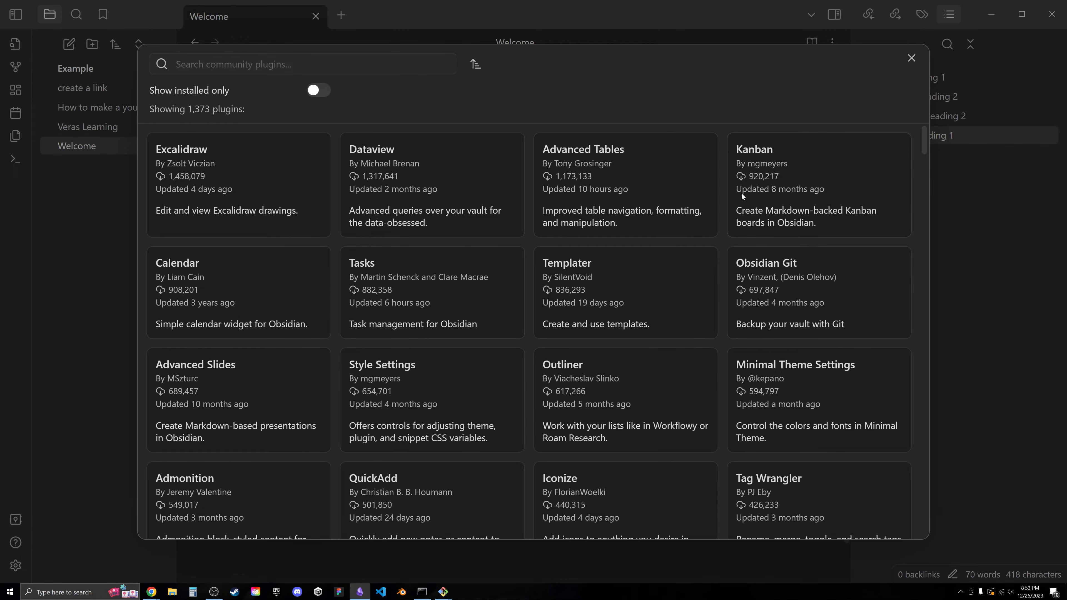
Review the description and preview images of the Kanban community plugin, and install it.
click(812, 196)
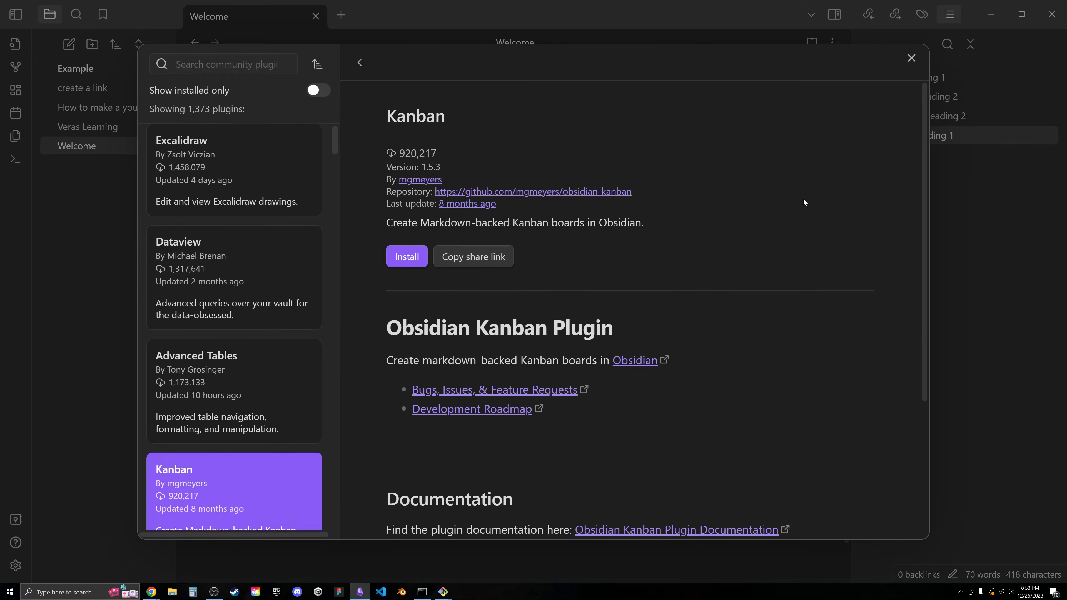
scroll(667, 289, down, 1)
scroll(667, 288, down, 8)
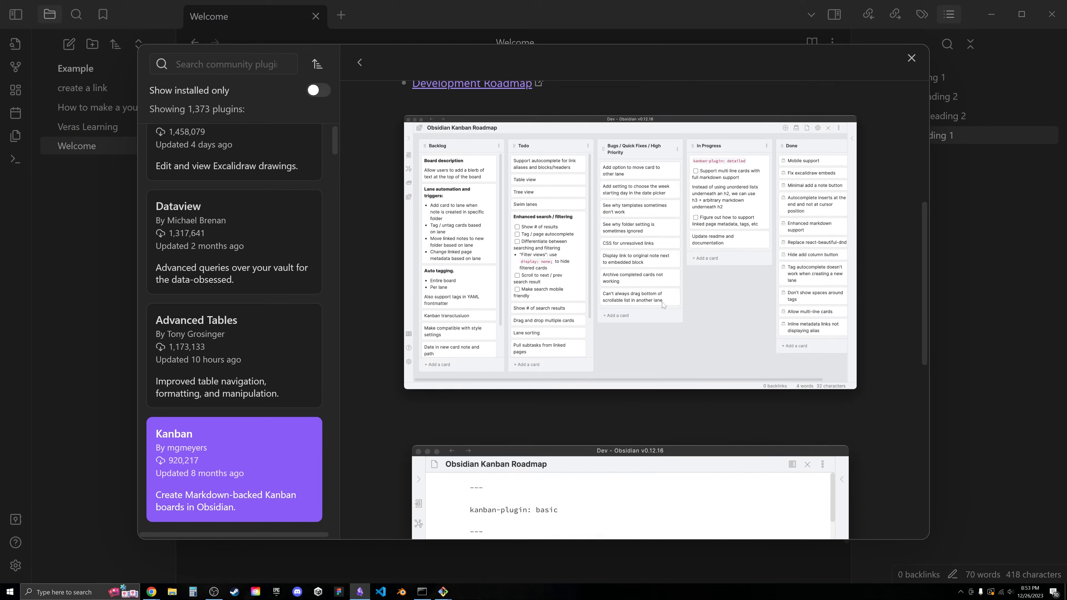
scroll(666, 308, up, 7)
scroll(666, 309, down, 3)
scroll(649, 287, up, 2)
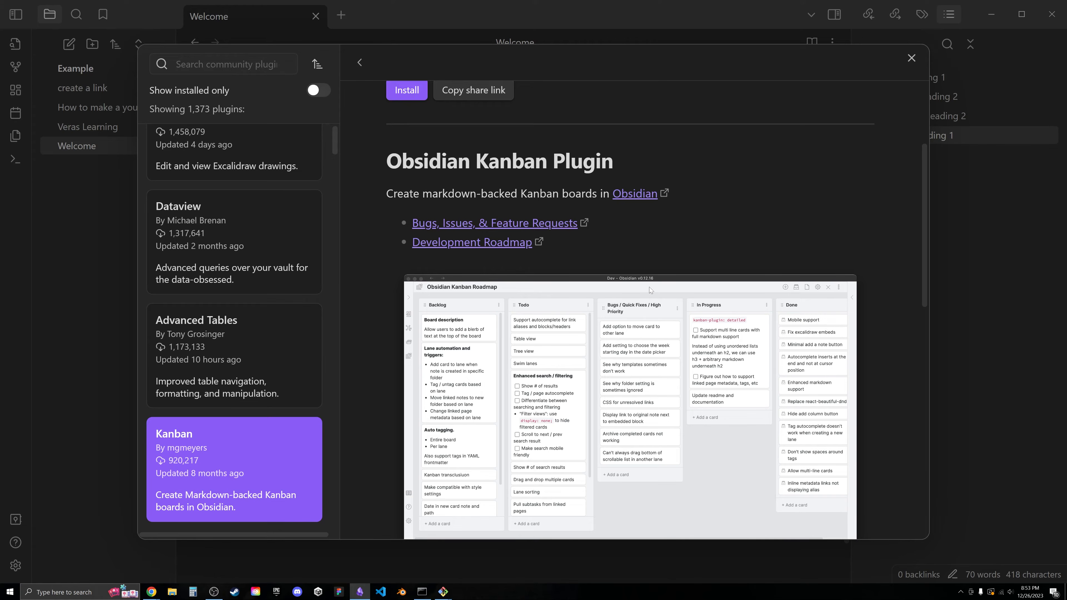
scroll(449, 231, up, 4)
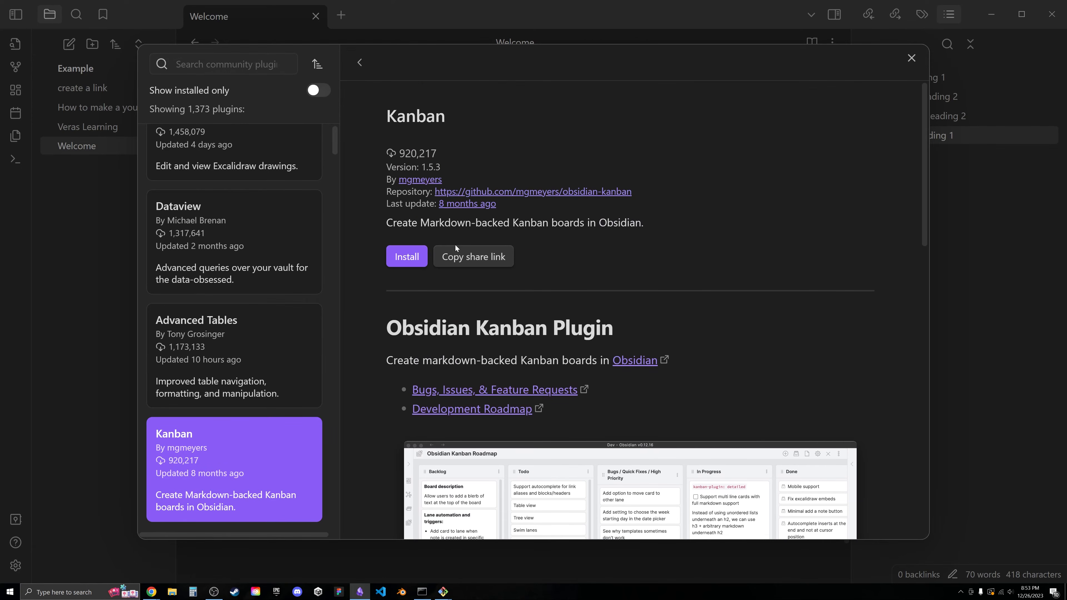
click(399, 263)
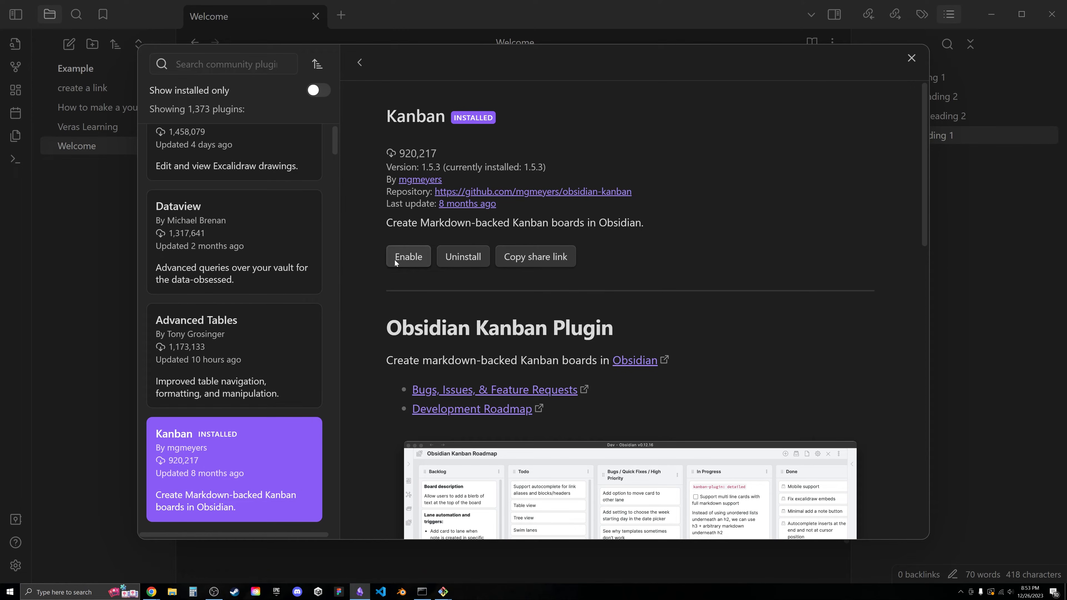
Search the community plugins for "Editing", and install and enable the Editing Toolbar plugin.
click(359, 63)
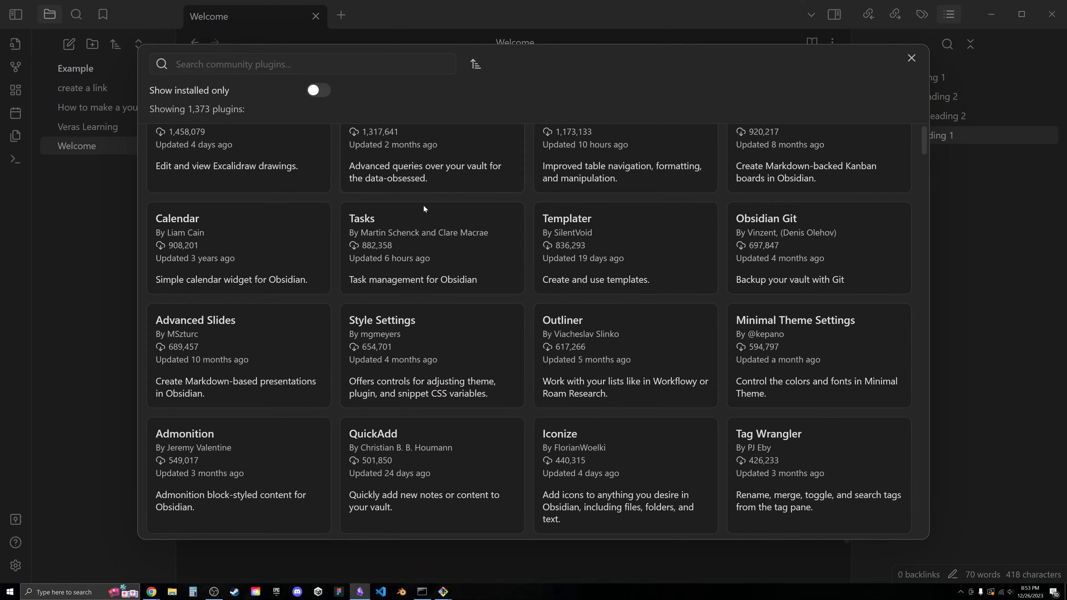
scroll(532, 258, up, 1)
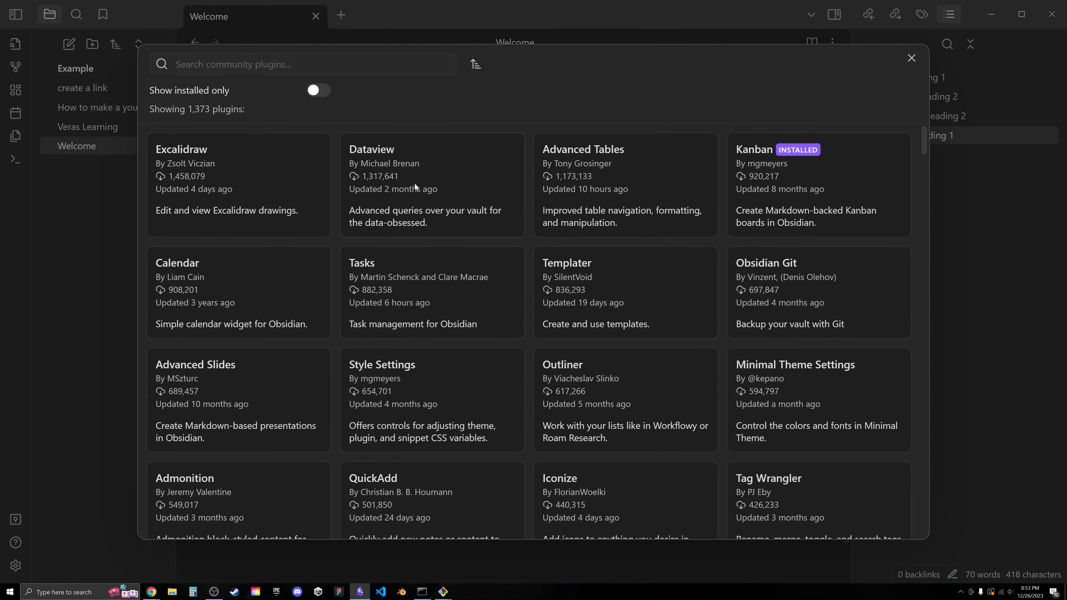
click(303, 64)
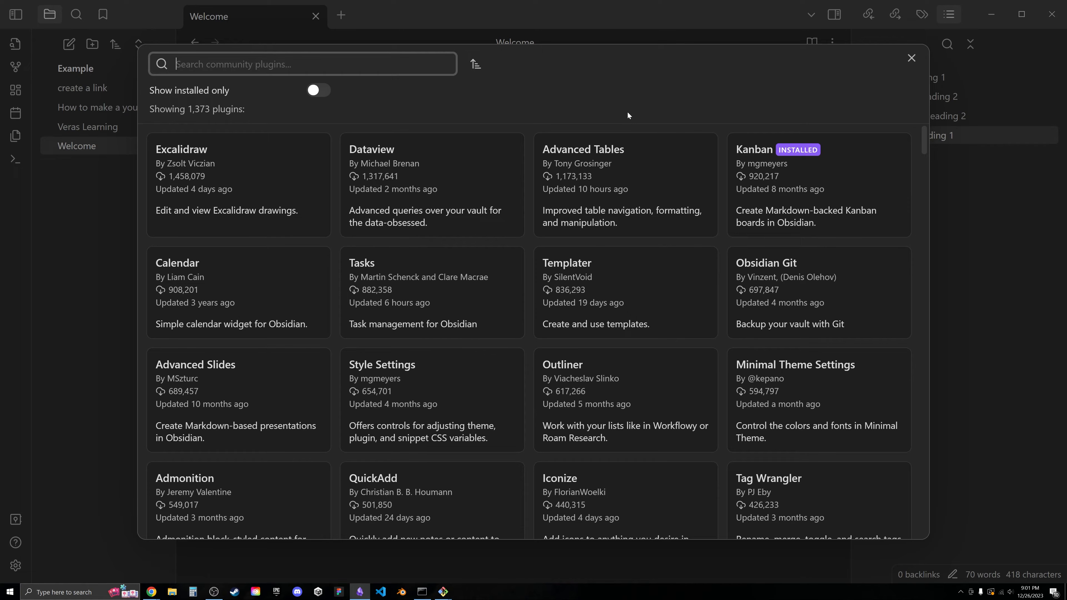
text(Editing)
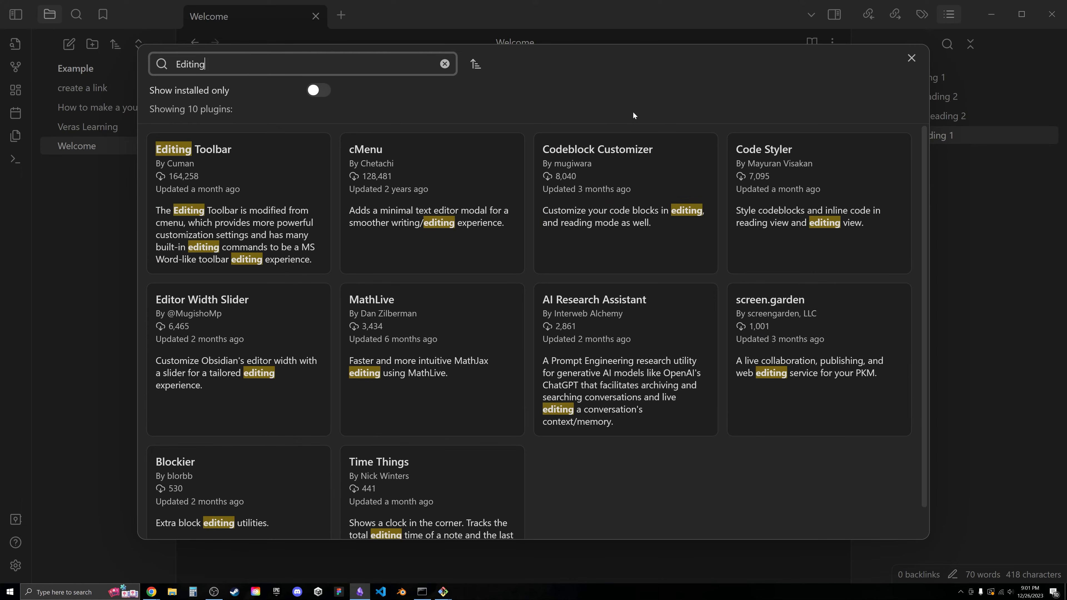
click(255, 196)
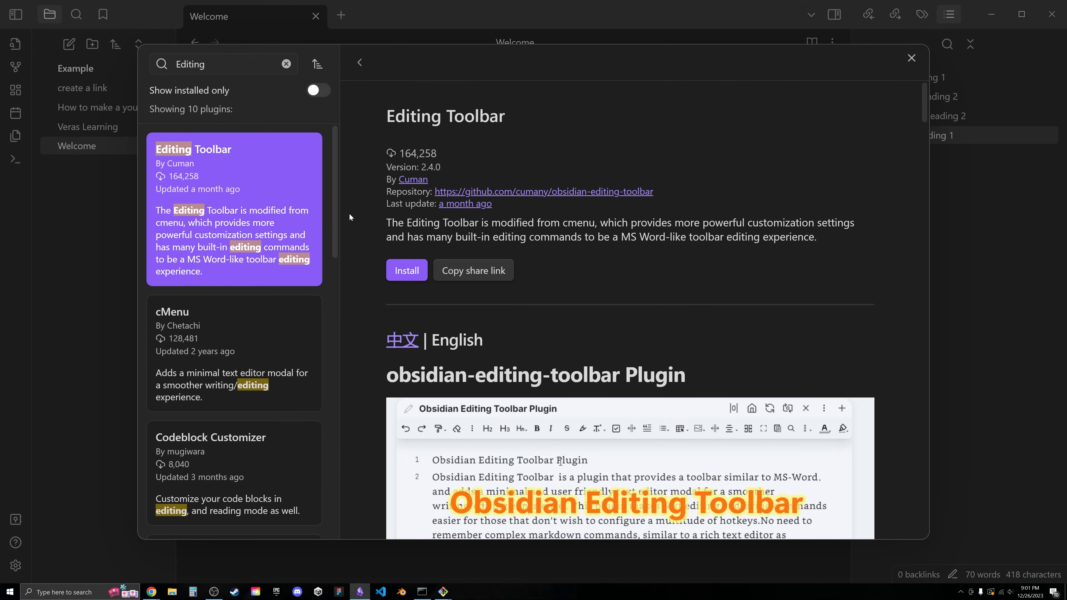
click(410, 278)
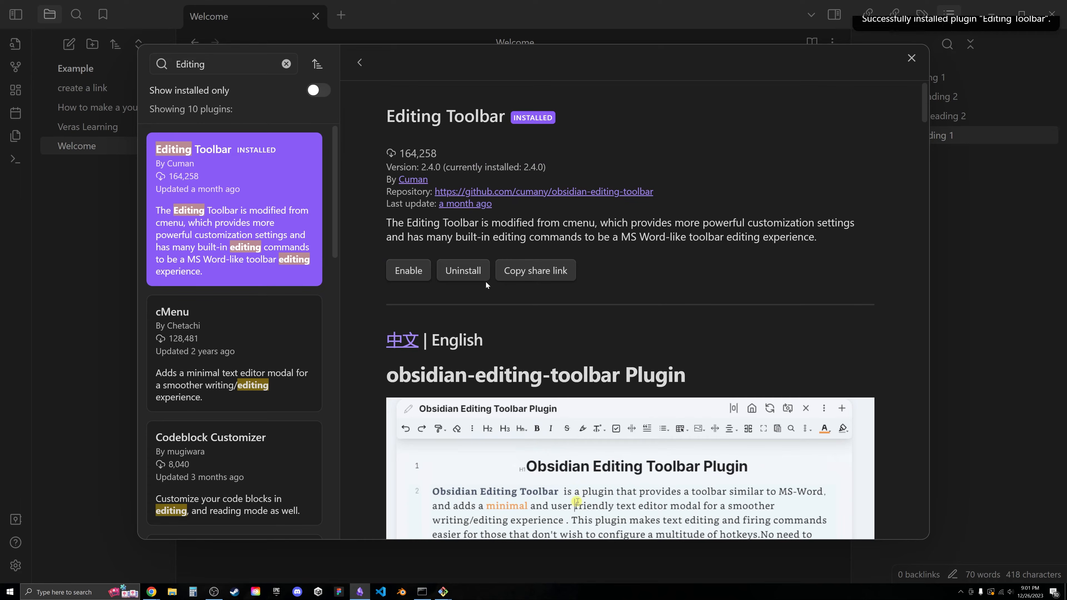
click(405, 272)
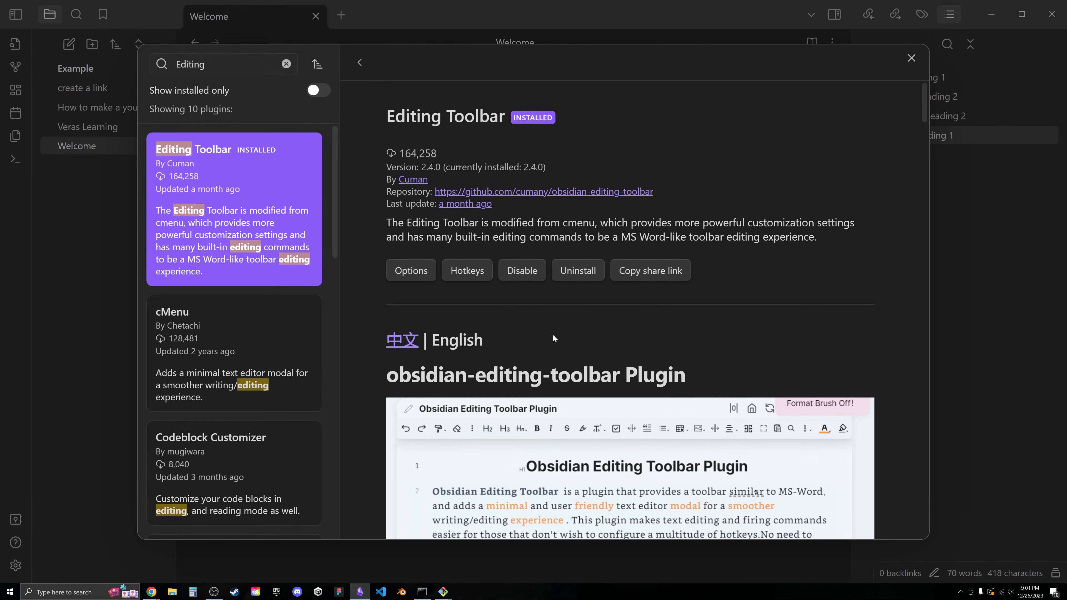
Look through the Editing Toolbar plugin's options, including its custom colours and toolbar commands, and return to the Welcome note.
click(413, 272)
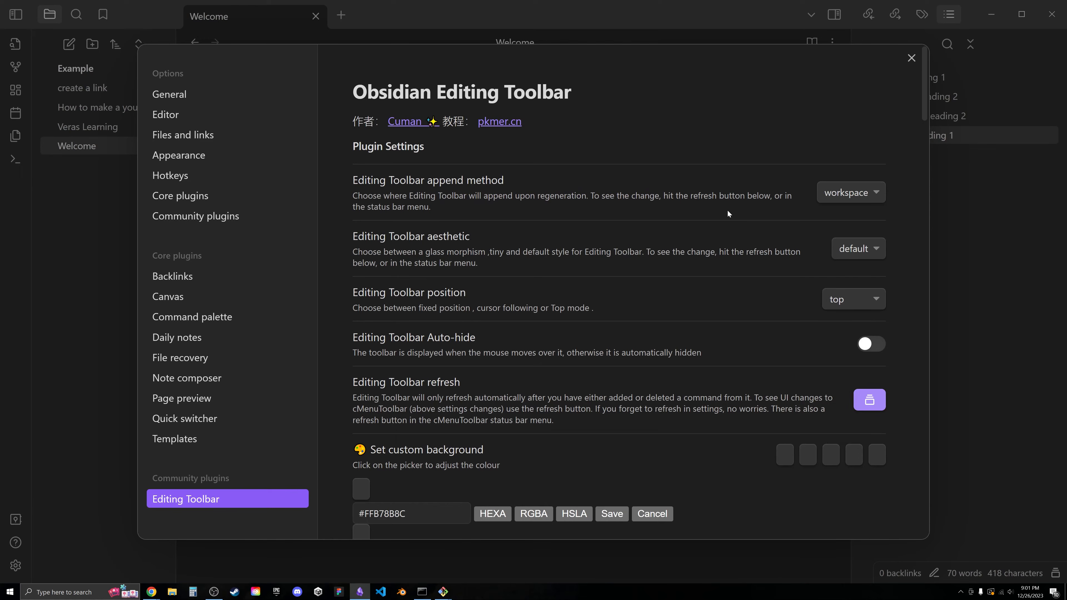
scroll(728, 213, down, 10)
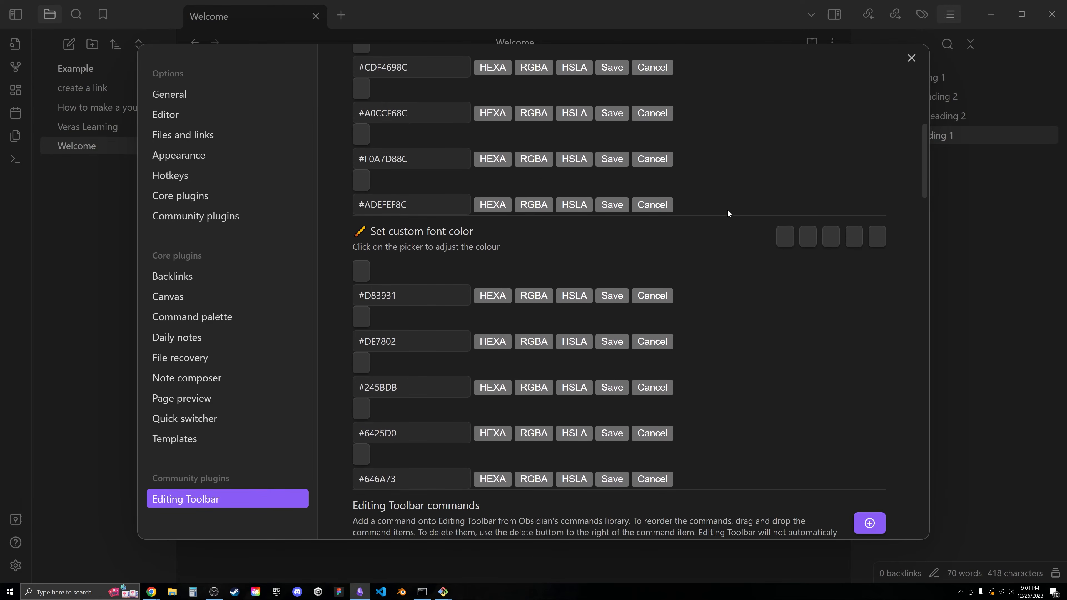
scroll(728, 214, down, 15)
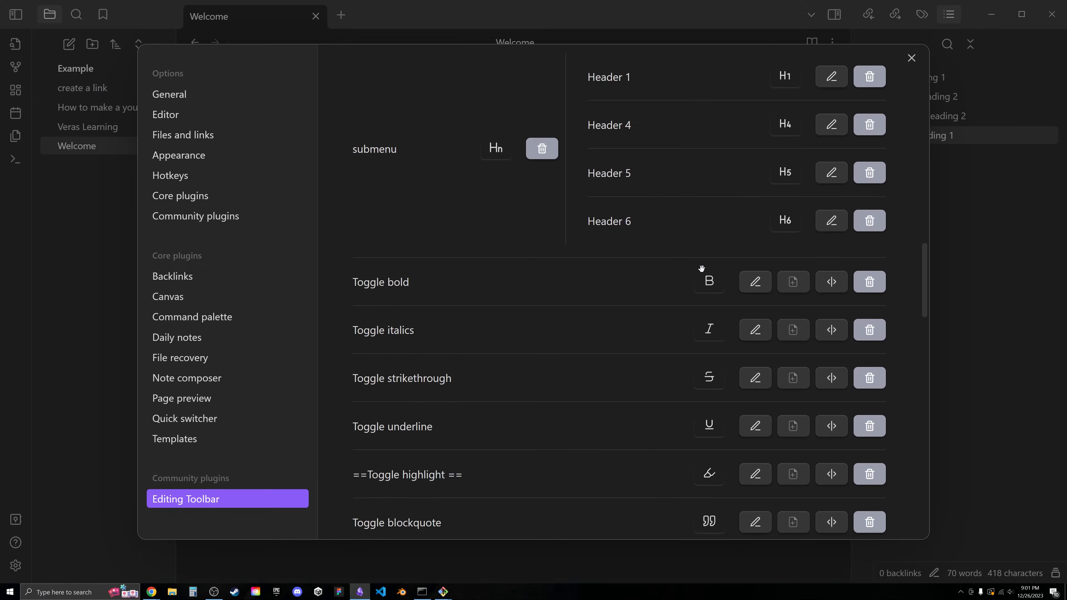
click(911, 58)
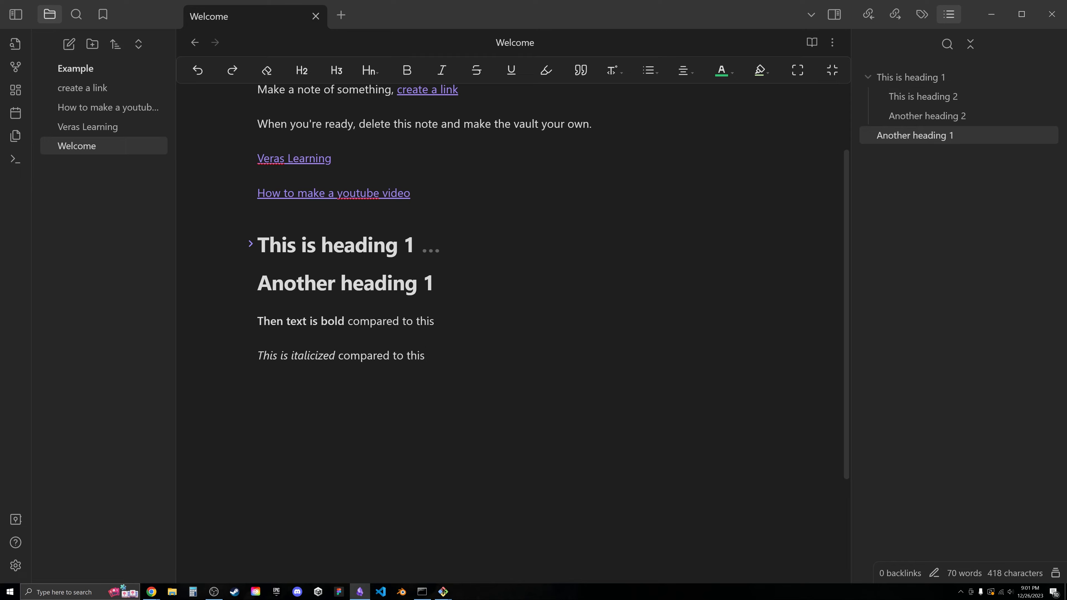
Add the line "This is test" below the italic text and format it as heading 1.
key(Return)
key(Return)
text(This is test)
key(ctrl+1)
key(Return)
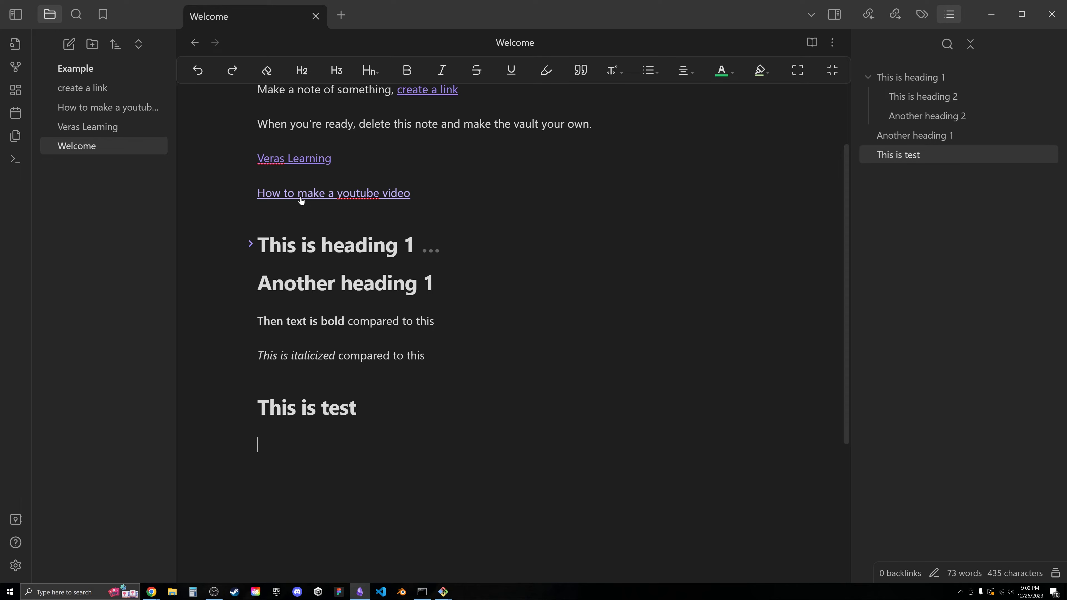
Enable the Kanban community plugin, disable the Editing Toolbar plugin, and return to the Welcome note.
scroll(260, 294, up, 3)
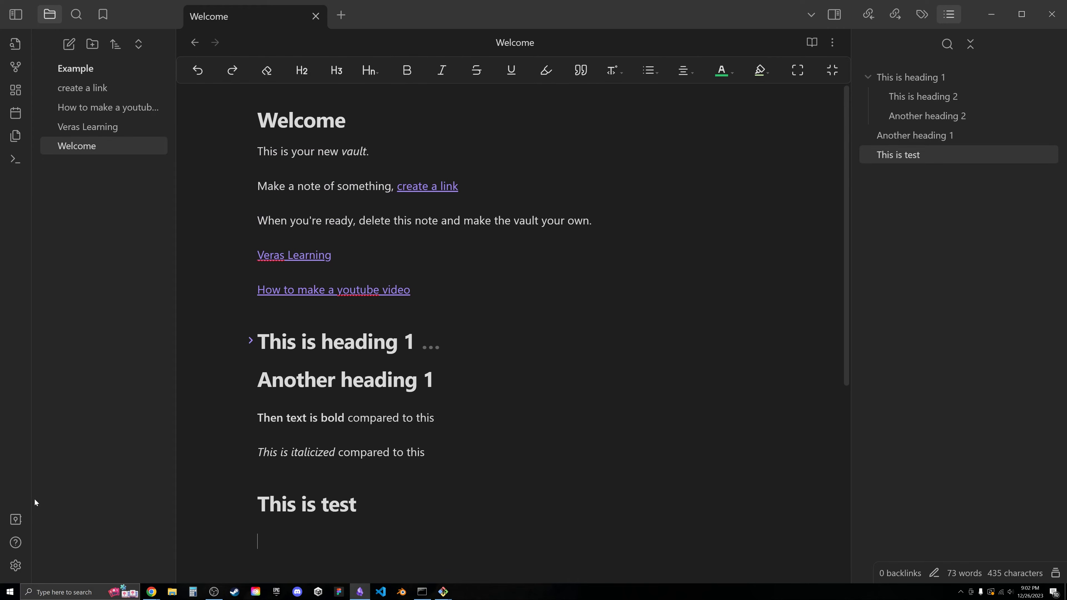
click(16, 565)
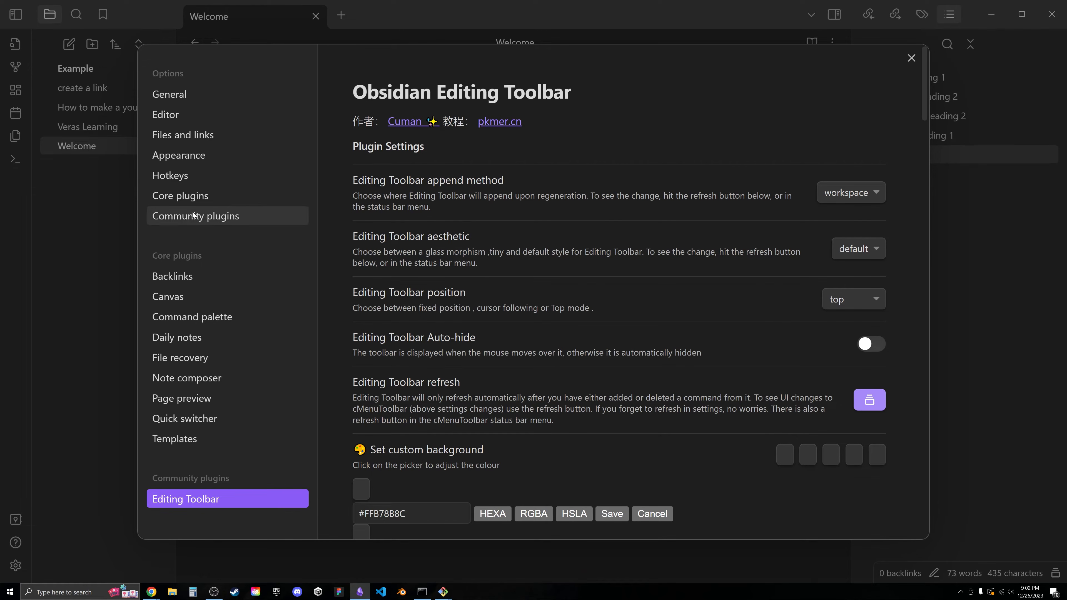
click(217, 217)
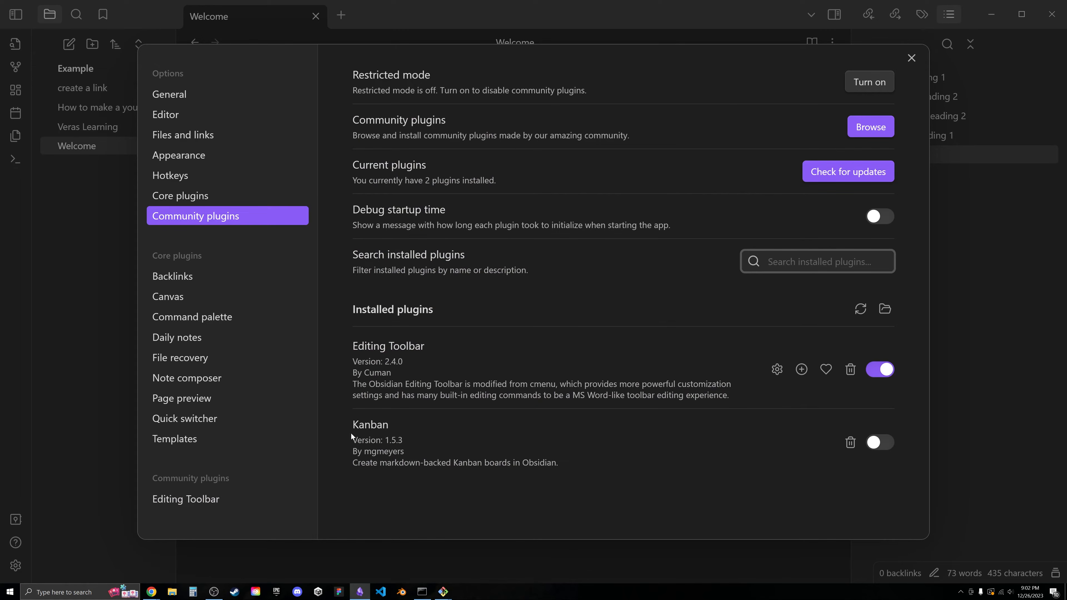
click(881, 442)
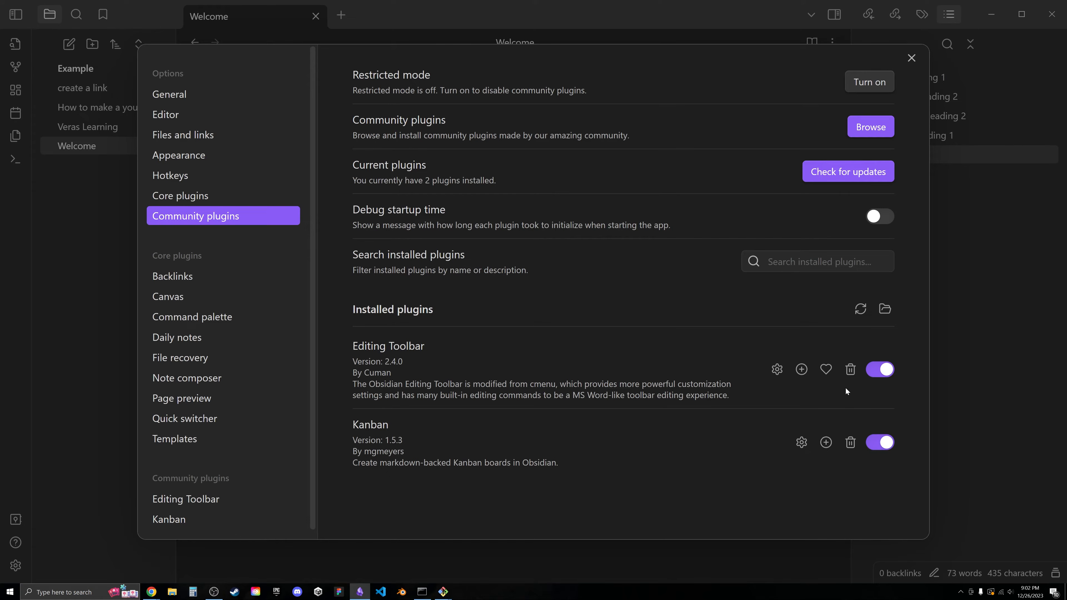
click(880, 370)
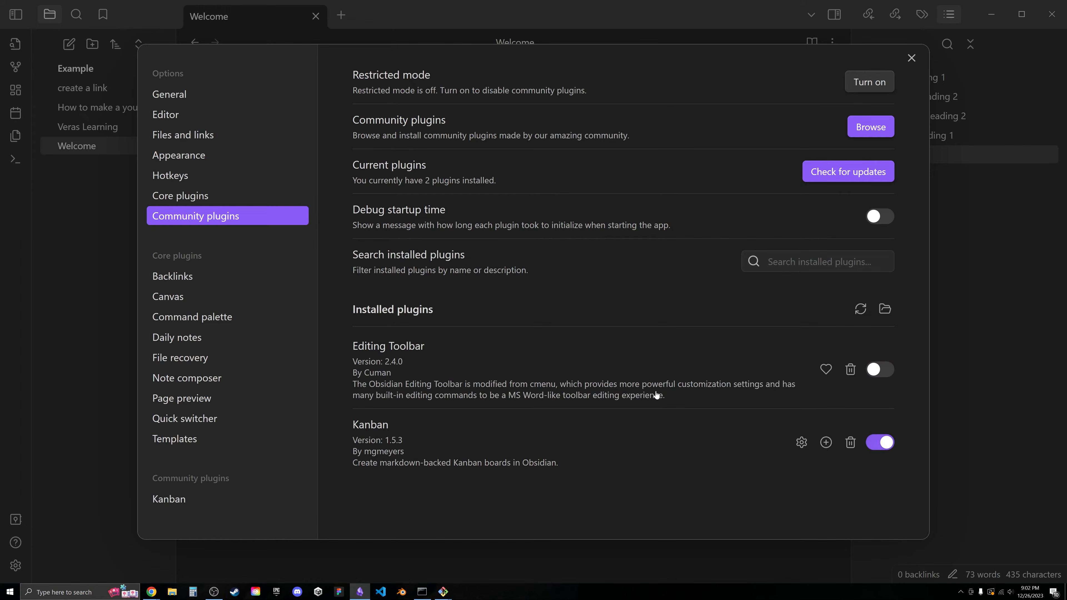
click(911, 58)
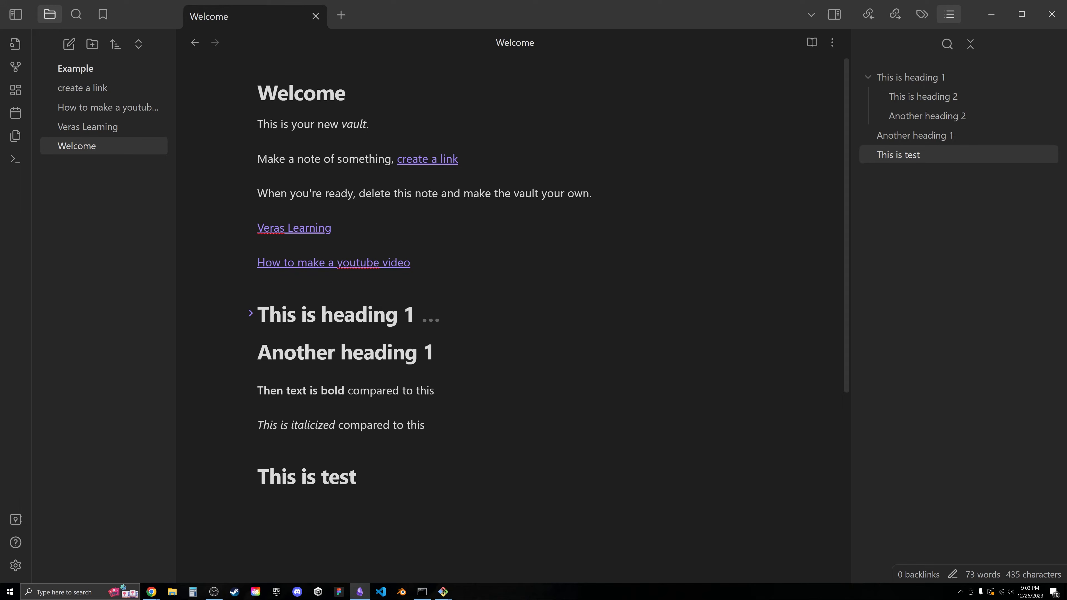
Add the tag #onboarding on its own line directly below the Welcome note's title.
key(Return)
text(#)
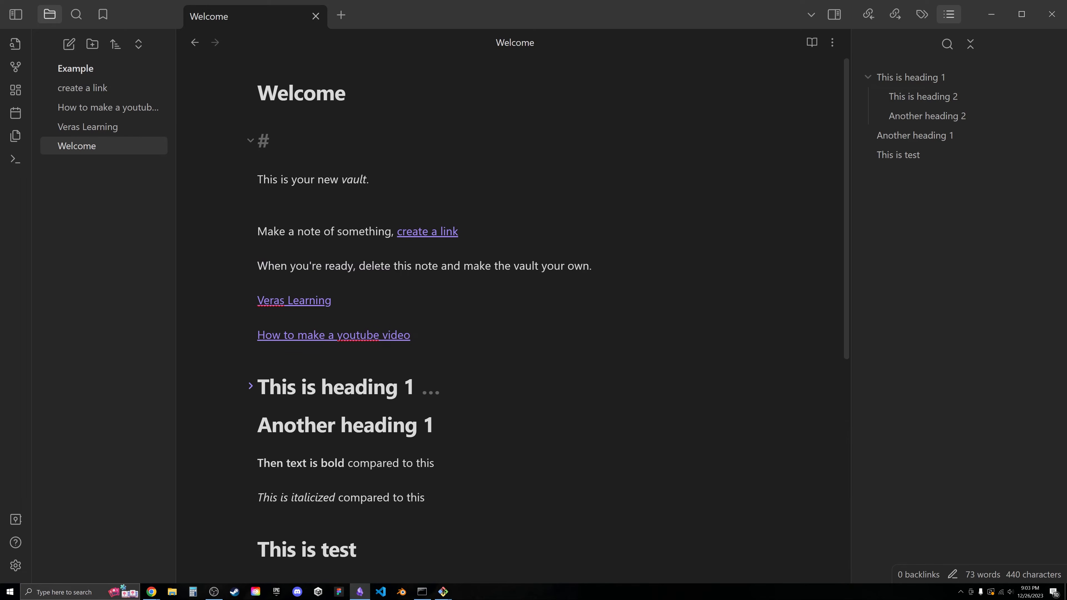
text( Wel)
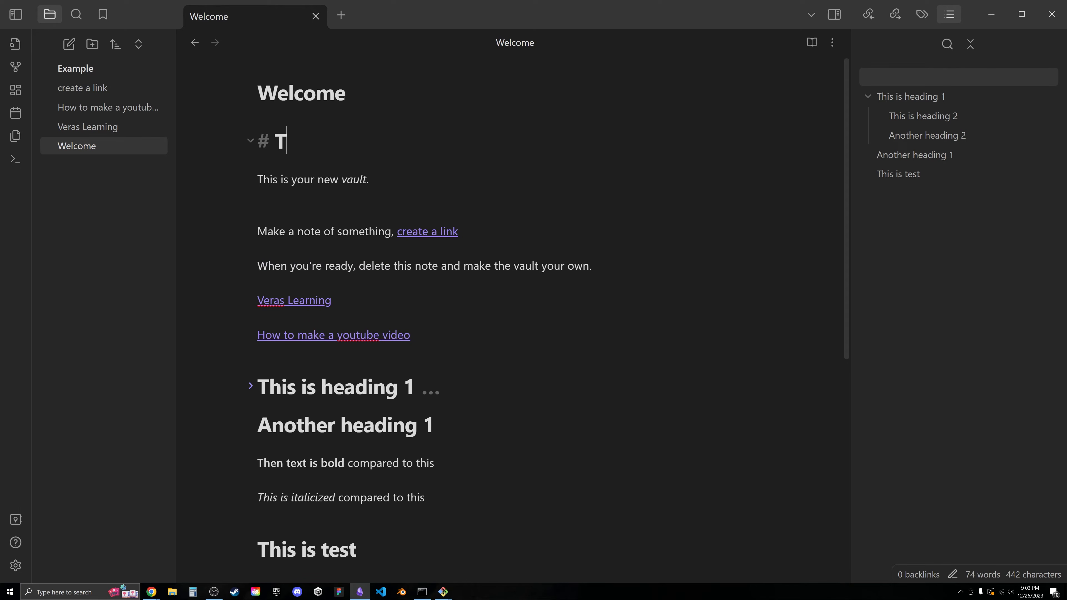
key(BackSpace)
key(BackSpace)
key(BackSpace)
key(BackSpace)
text(onboarding)
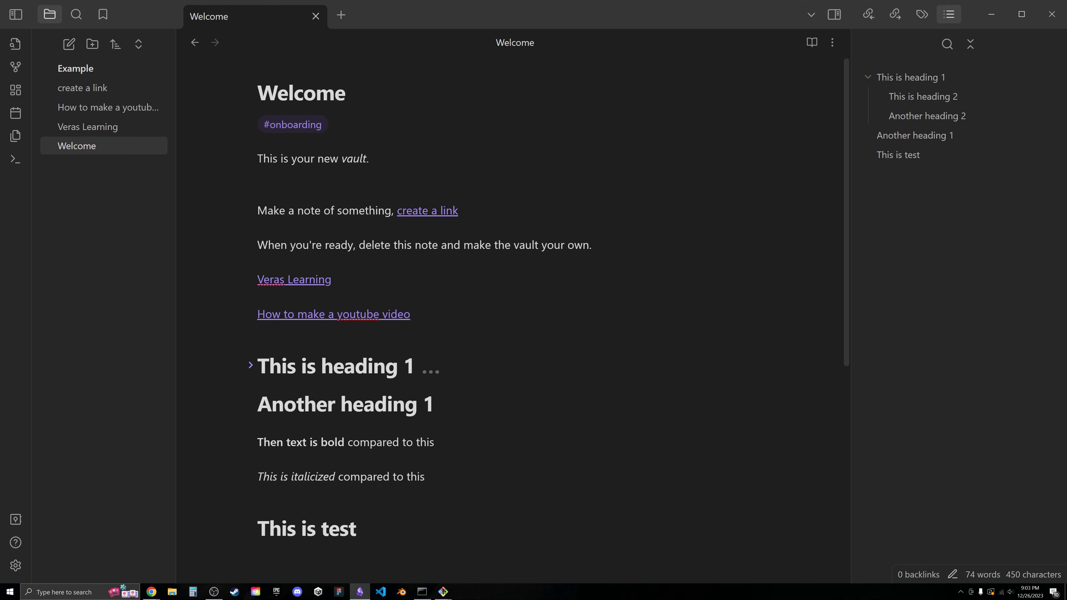
Add the tag #video to the empty Veras Learning note.
click(113, 126)
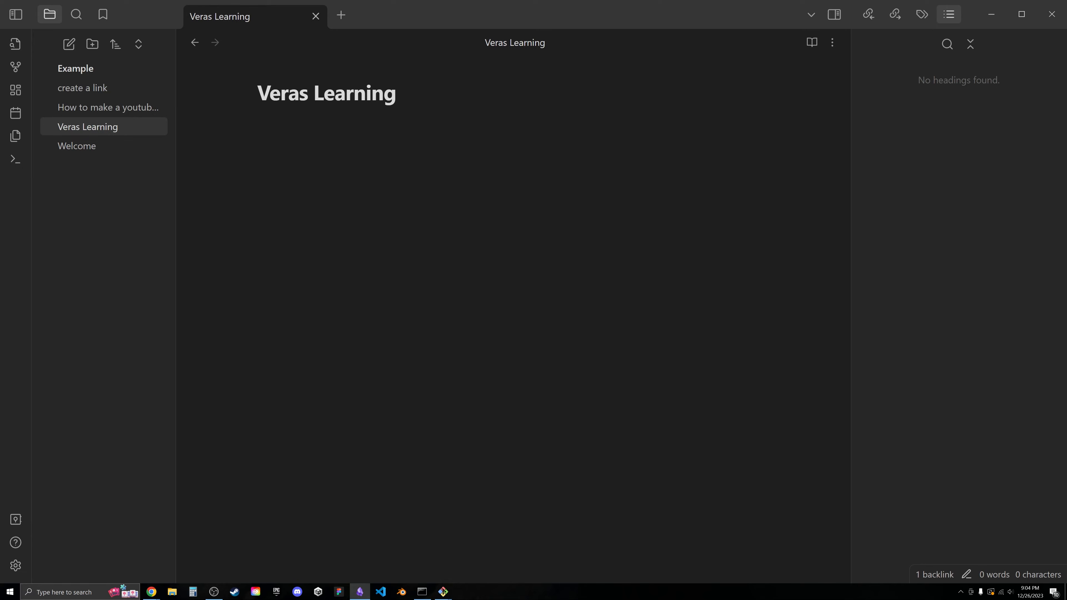
text(#)
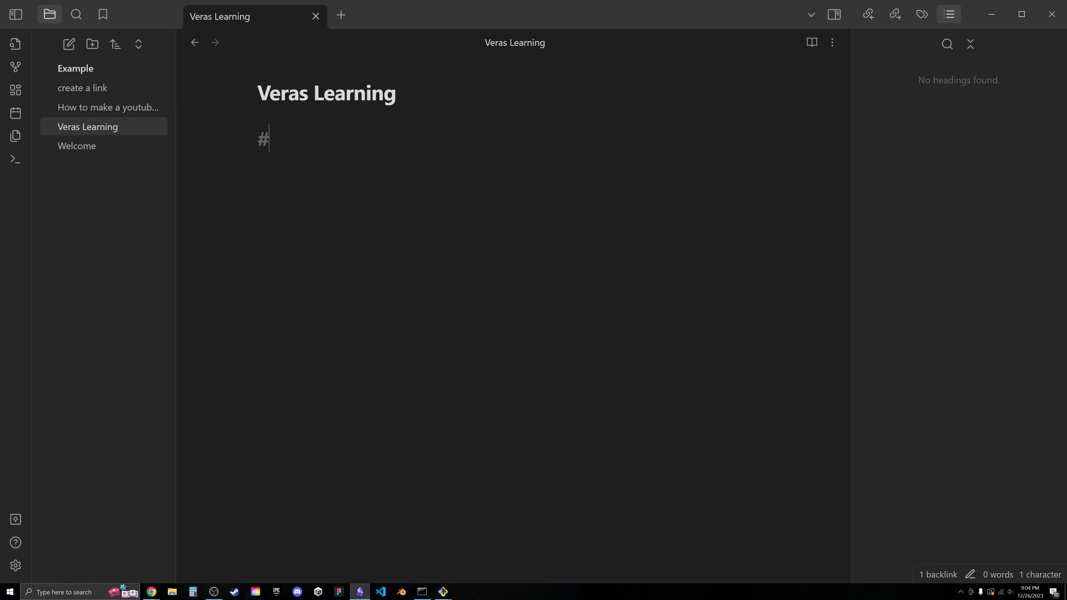
text(video)
Add the tag #video on a new line above the text of the "How to make a youtube video" note.
click(136, 109)
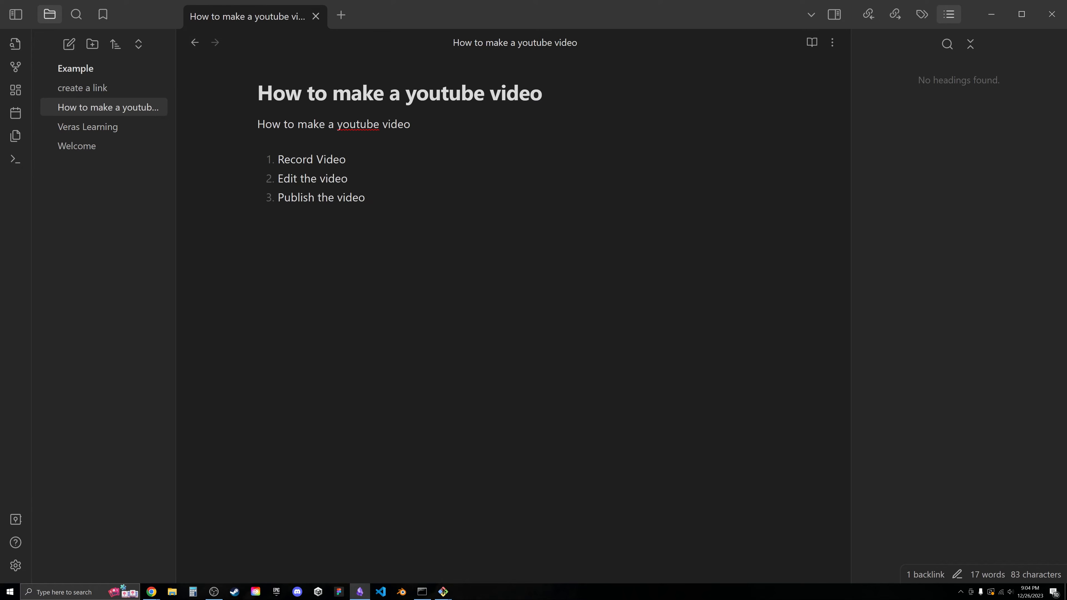
key(Return)
key(Up)
text(#video)
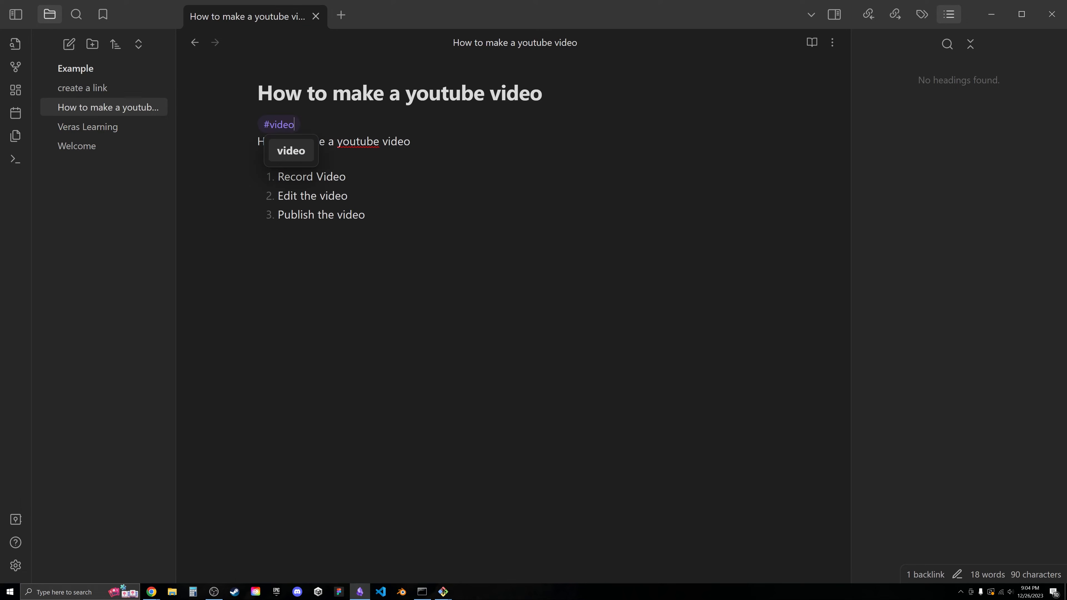
key(Escape)
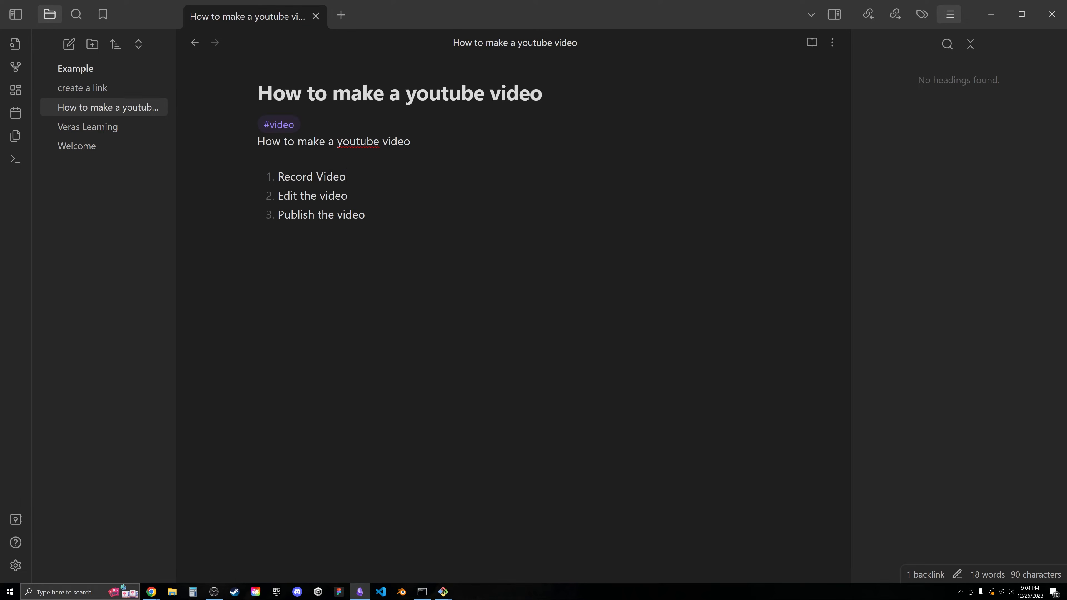
Search the vault for "video", and list the notes that carry the video and onboarding tags.
click(81, 20)
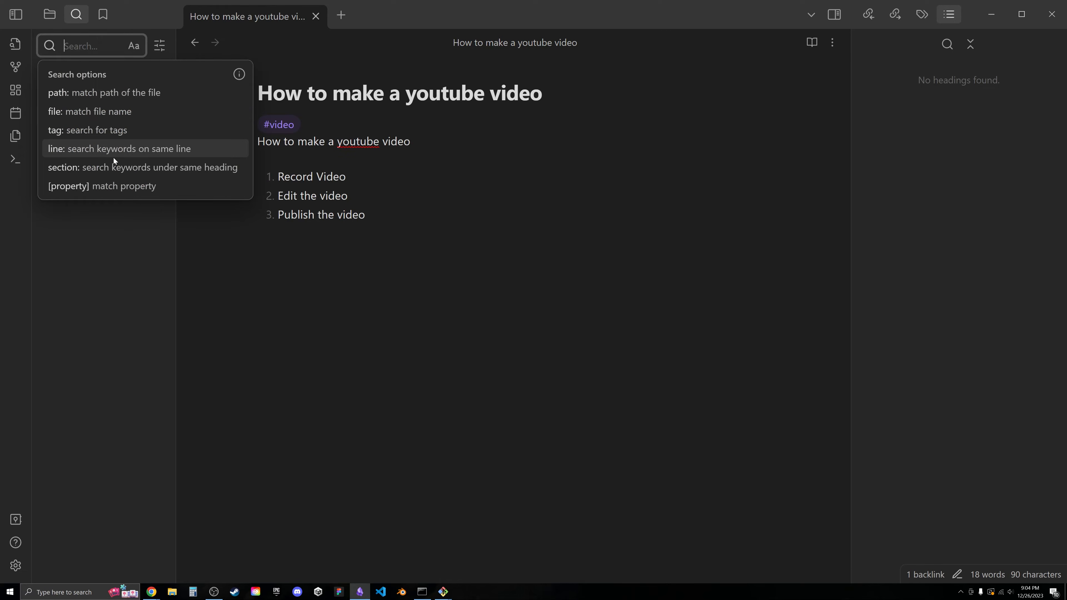
text(video)
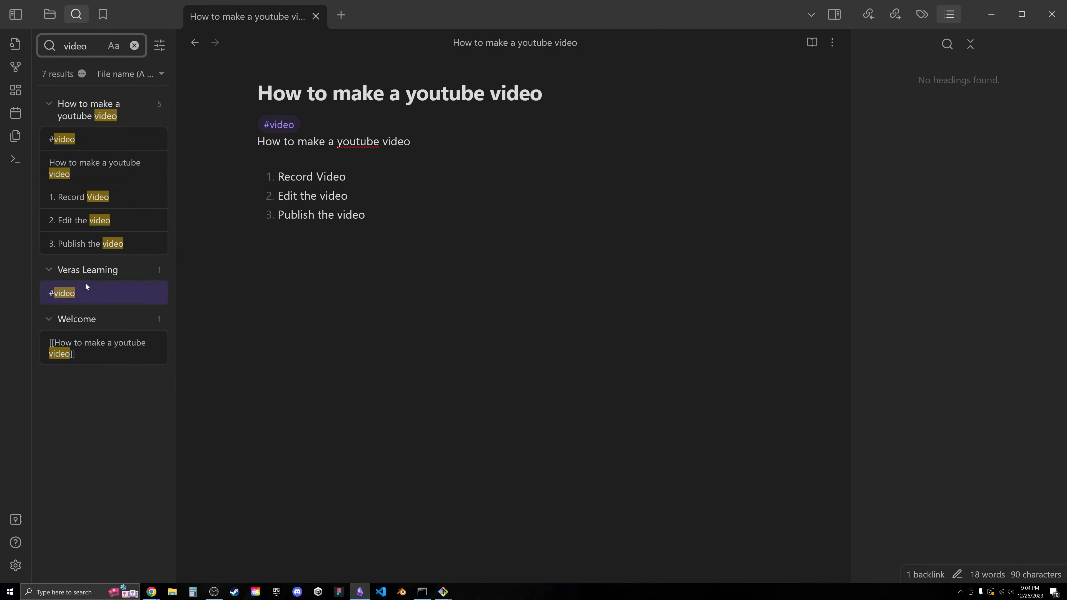
click(921, 14)
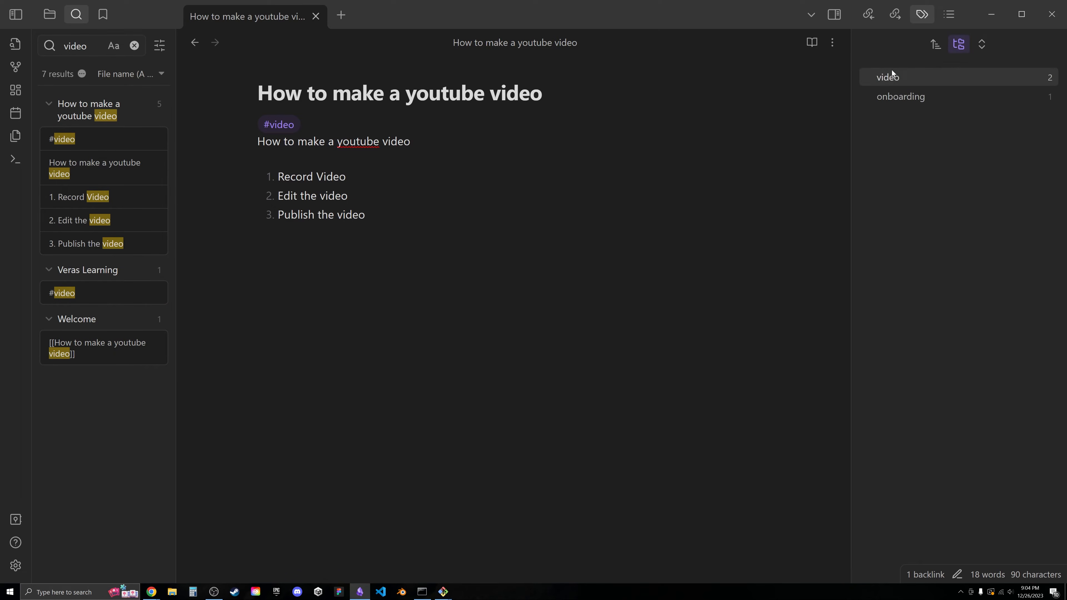
click(905, 82)
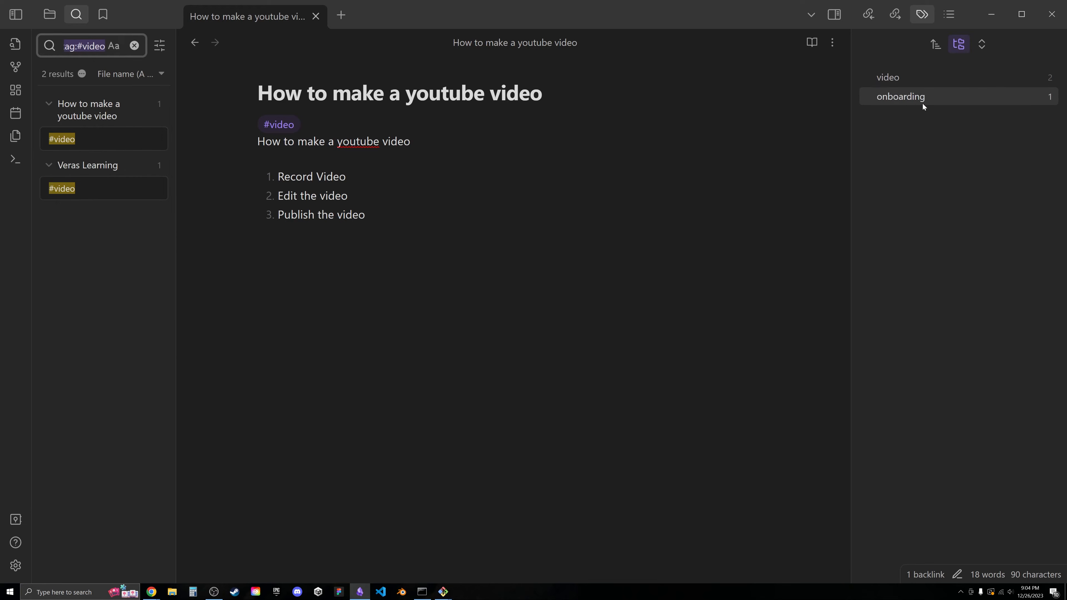
click(910, 100)
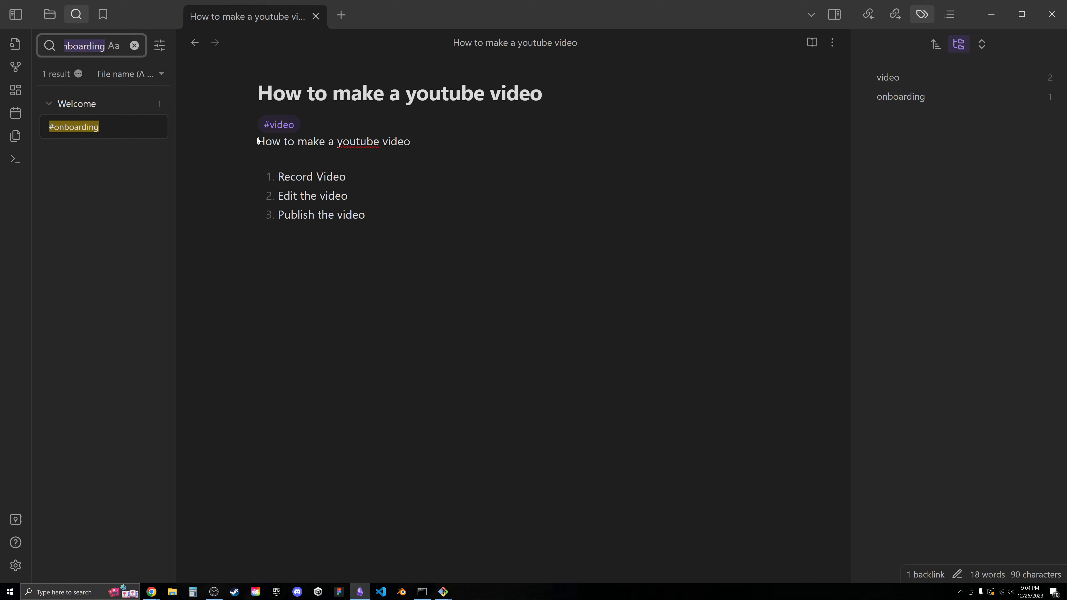
click(296, 126)
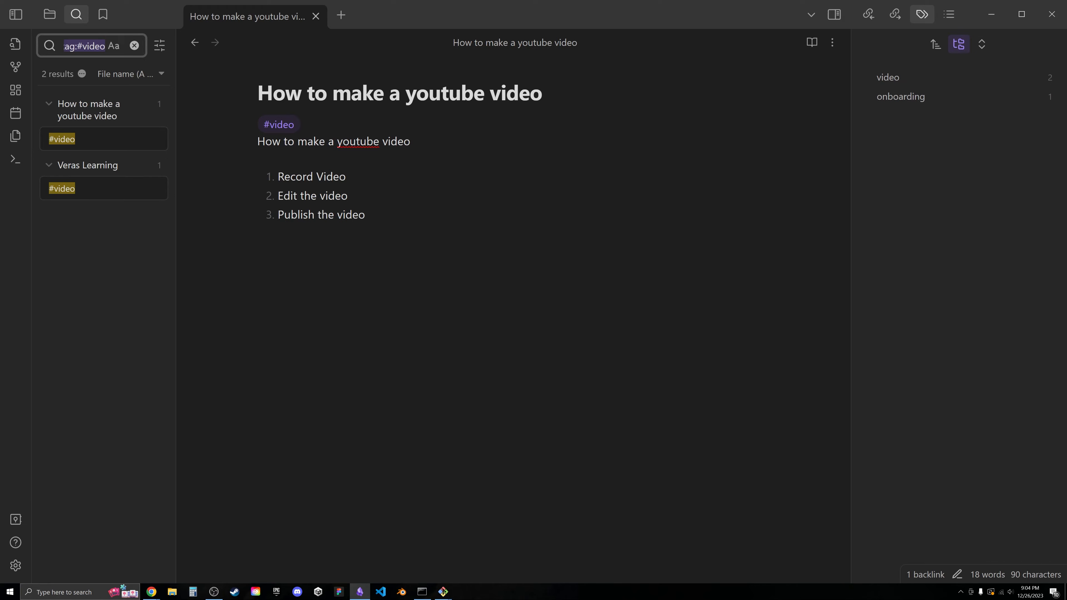
Extend the note's #video tag to the nested tag #video/youtube, and list the notes that carry it.
click(299, 124)
text(/y)
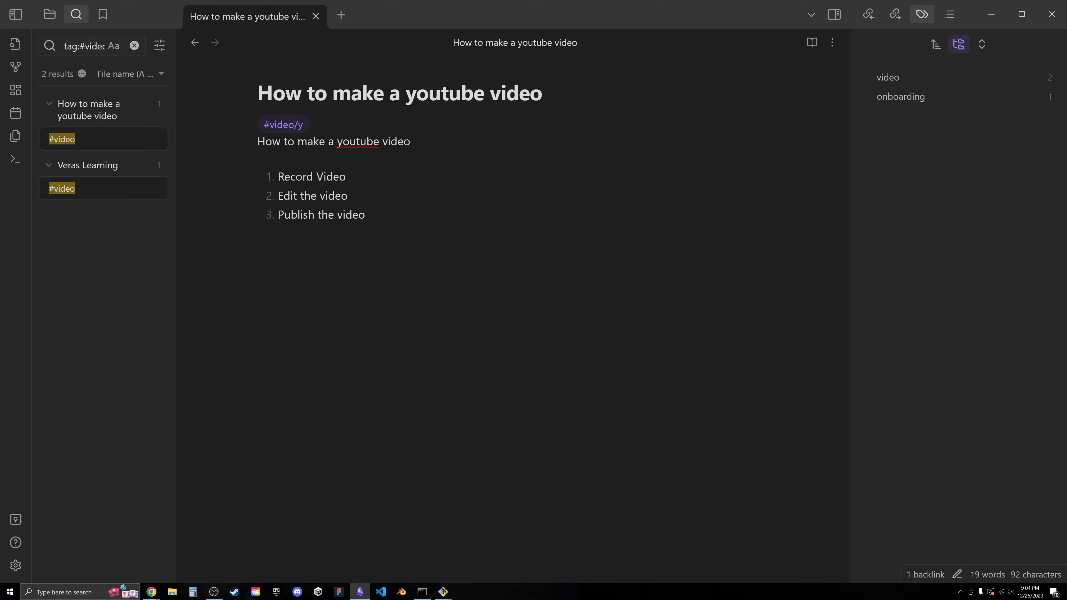
text(outube)
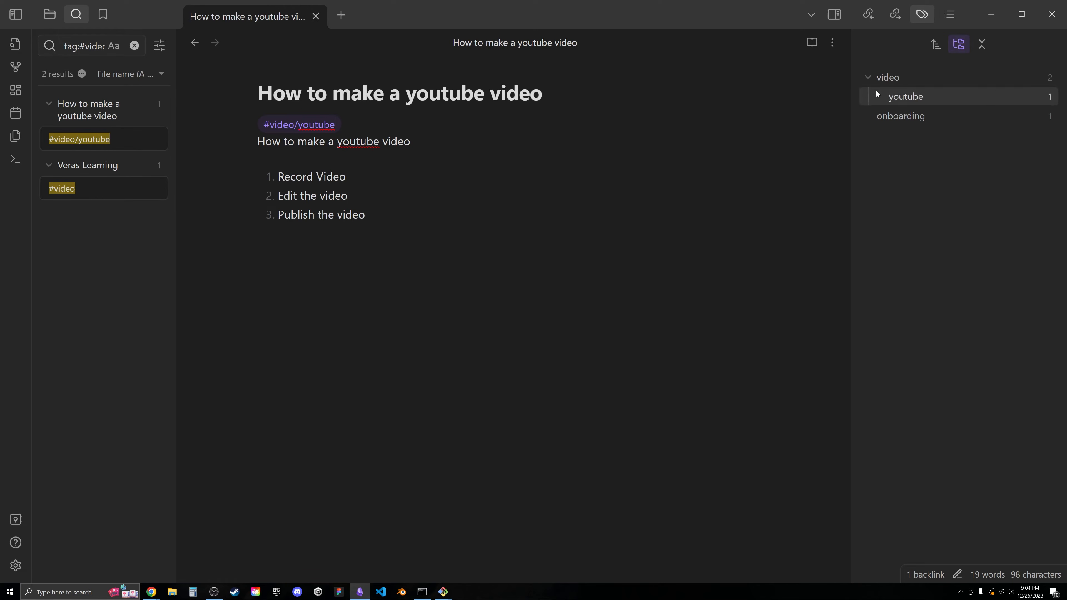
click(905, 96)
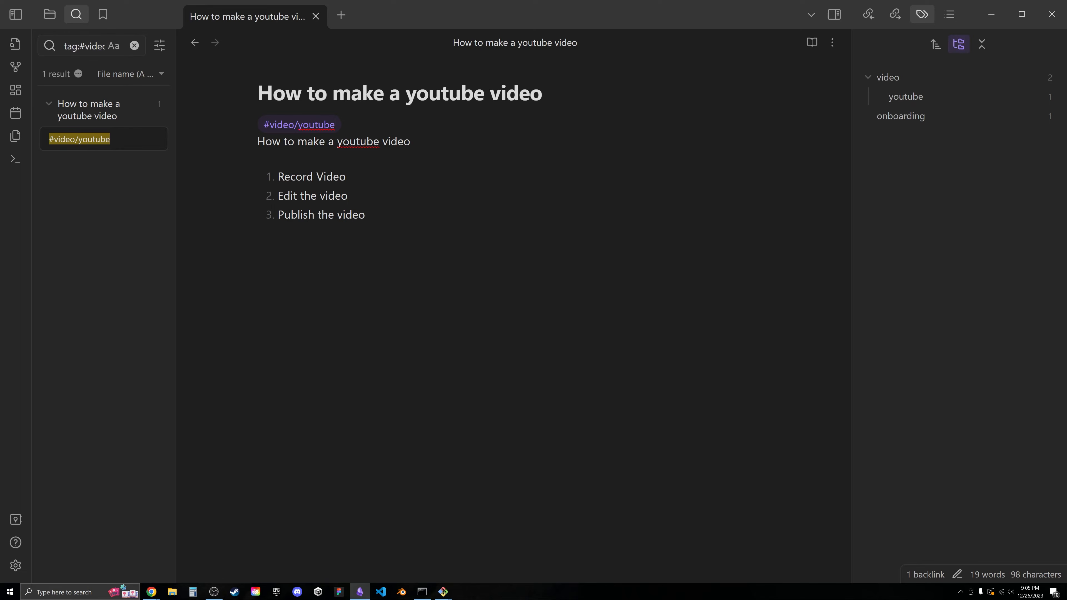
Replace the nested tag in the "How to make a youtube video" note with two separate tags, #video and #youtube.
key(BackSpace)
key(BackSpace)
key(BackSpace)
key(BackSpace)
key(BackSpace)
key(BackSpace)
key(BackSpace)
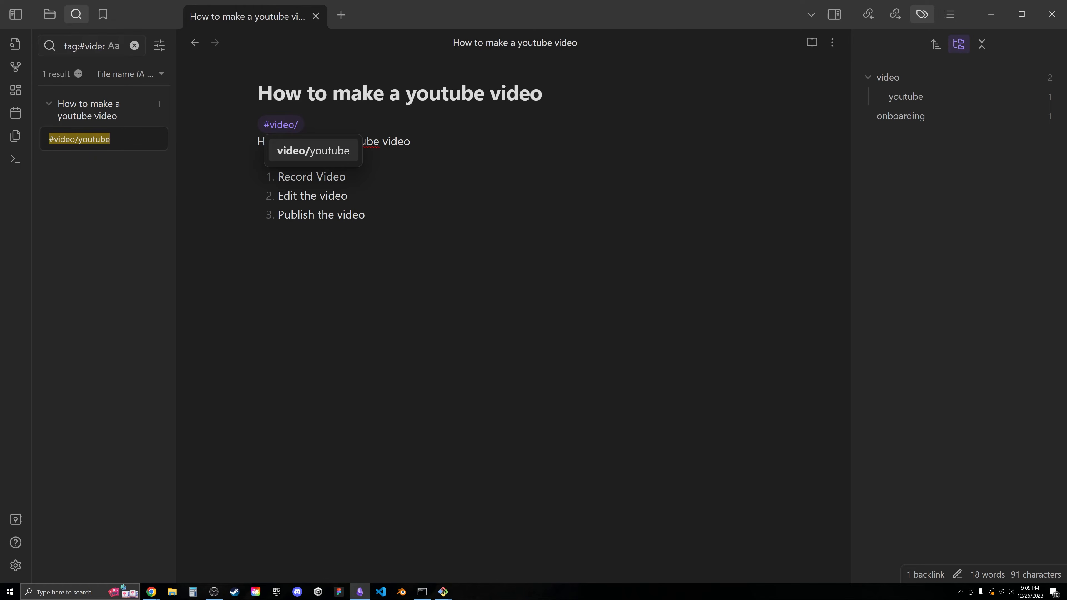
key(BackSpace)
text(#y)
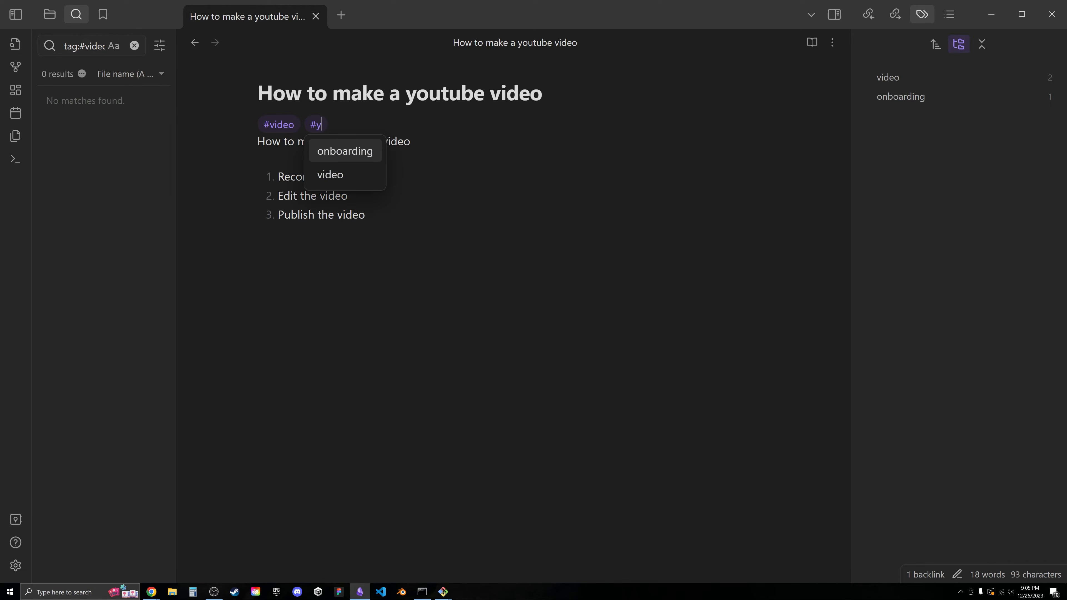
text(outube)
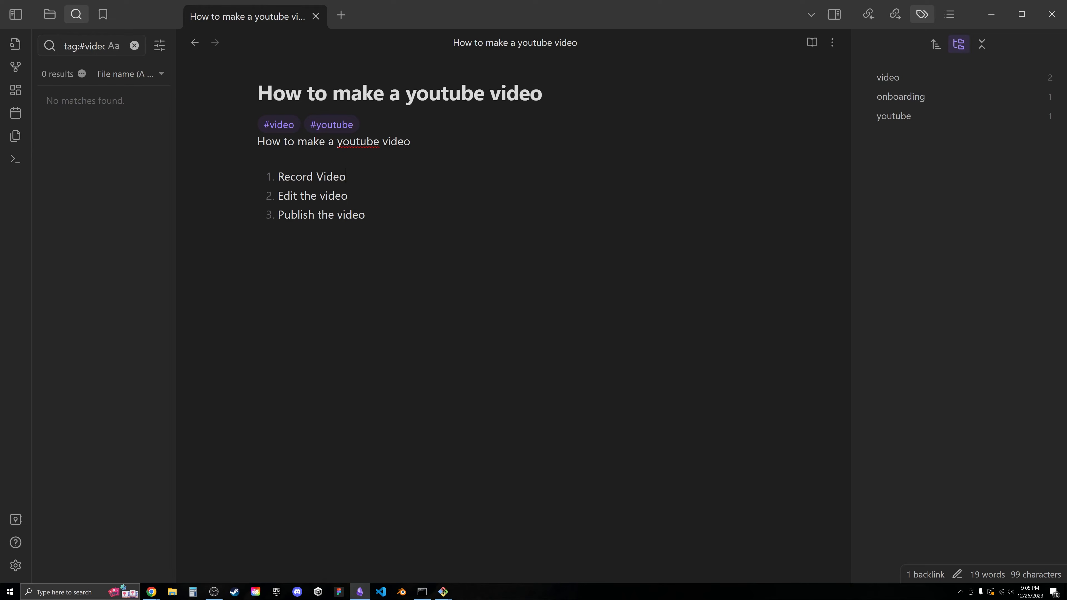
List the notes tagged video, clear the search, and return to the vault's file list.
click(887, 78)
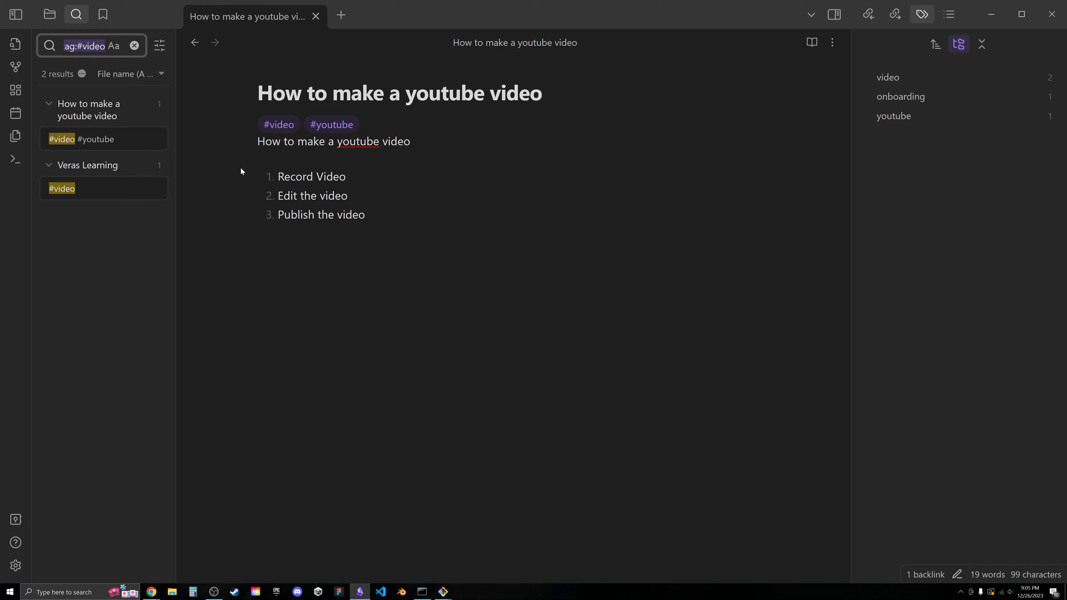
click(134, 45)
click(50, 13)
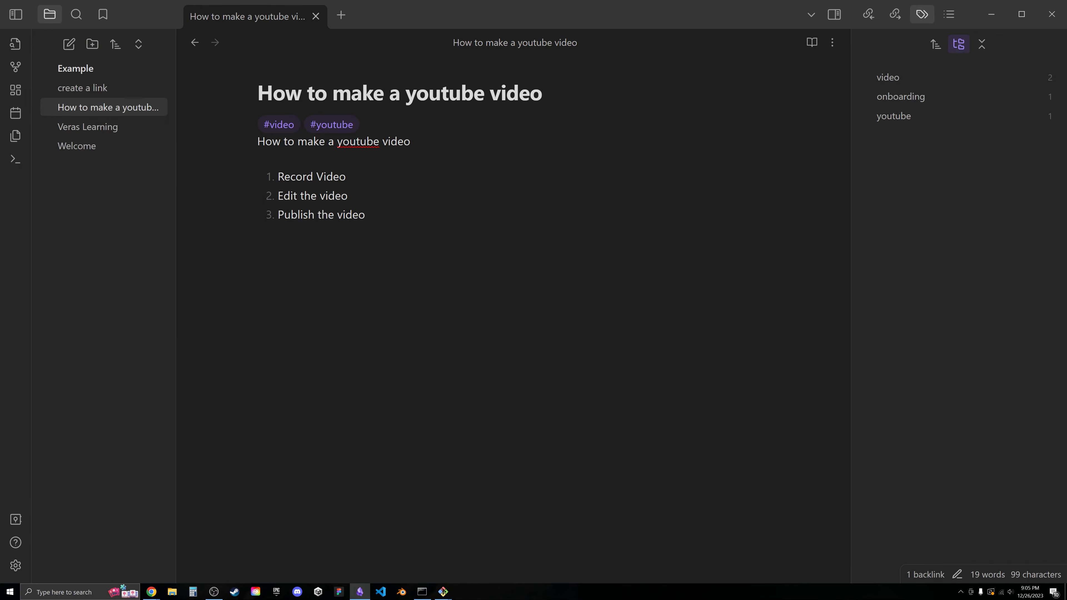
click(365, 214)
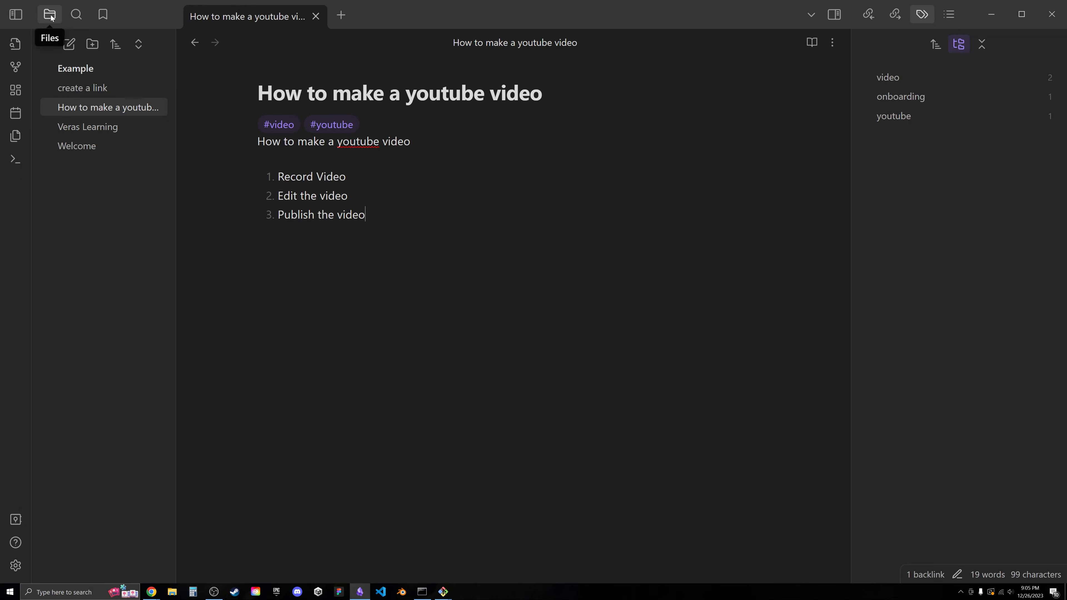
Create a new folder named "Loose Notes" in the vault.
click(93, 44)
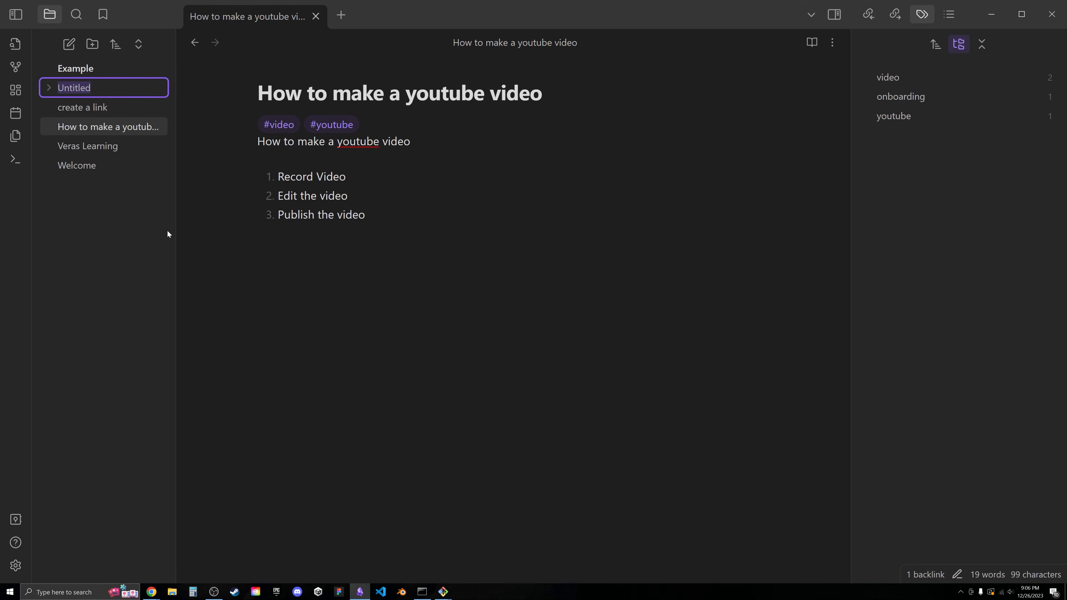
text(L)
key(BackSpace)
text(Loose Notes)
key(Return)
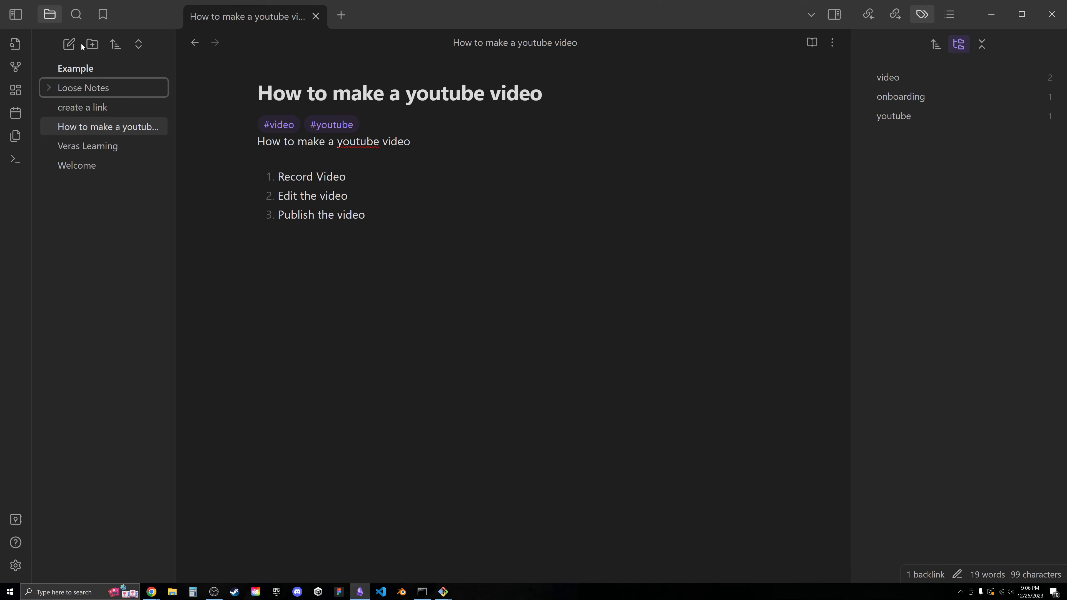
Create a second folder named "Kanban" in the vault's root.
click(90, 44)
text(K)
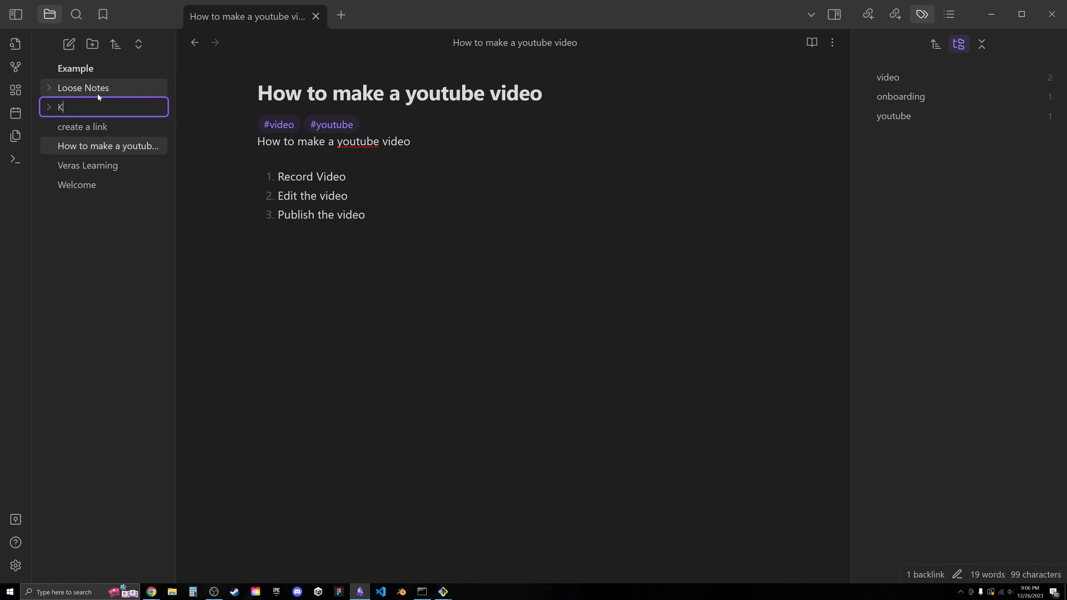
text(anban)
key(Return)
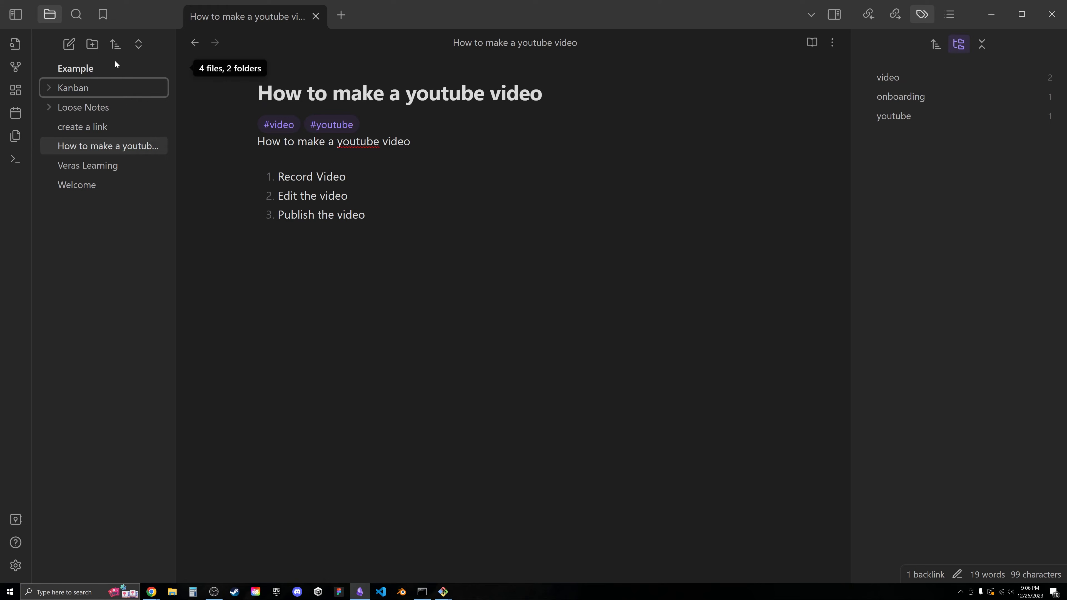
Create a third folder named "00 Meta" in the vault's root.
click(93, 45)
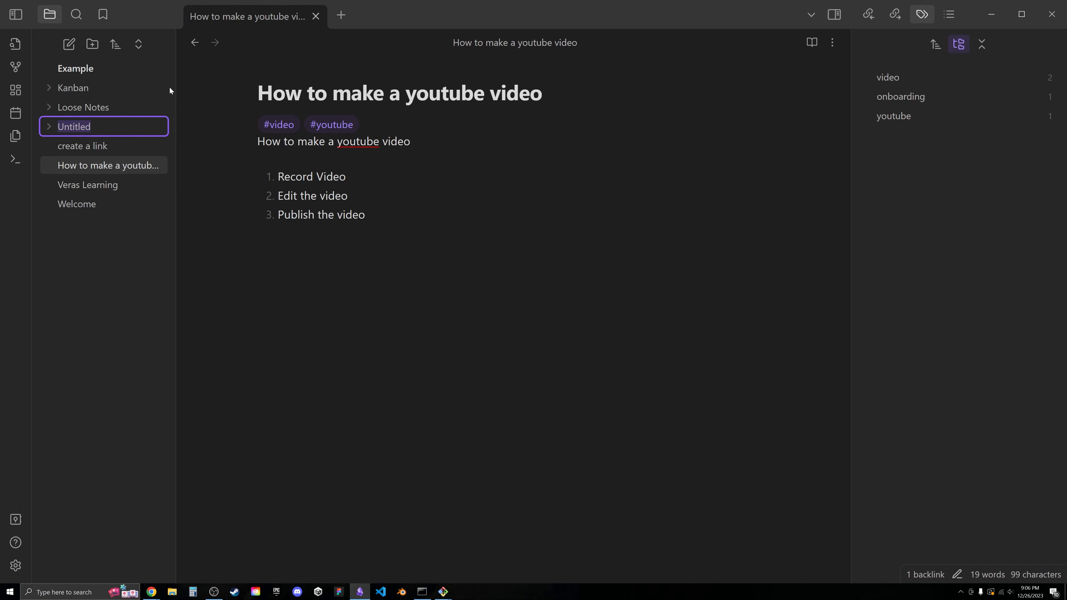
text(00 Meta)
key(Return)
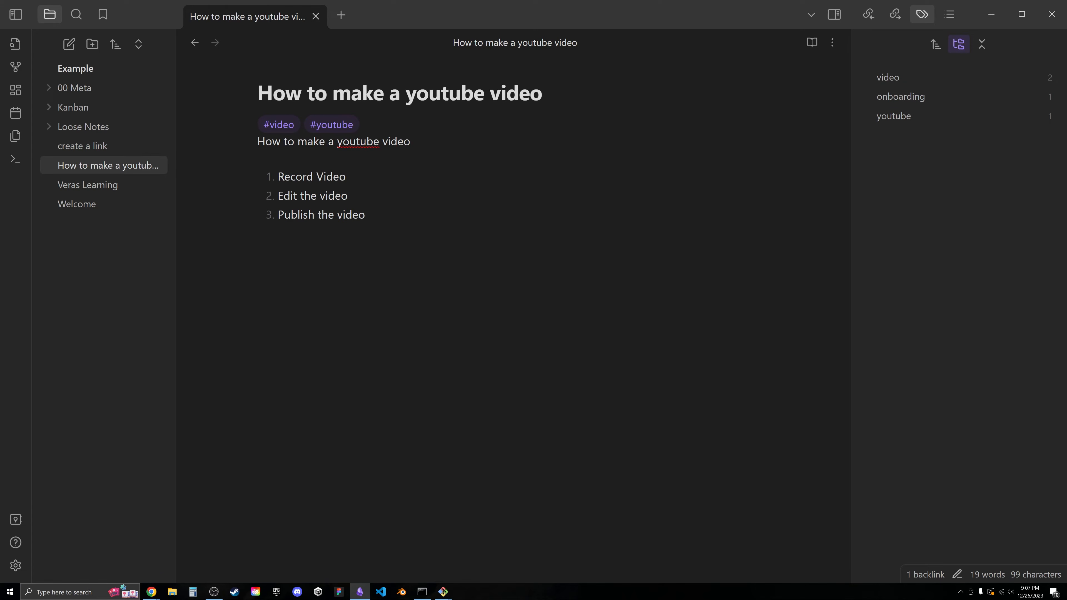
Insert the flower-meadow landscape from the browser's nature image results into the YouTube note, on its own line below the numbered list.
key(alt+Tab)
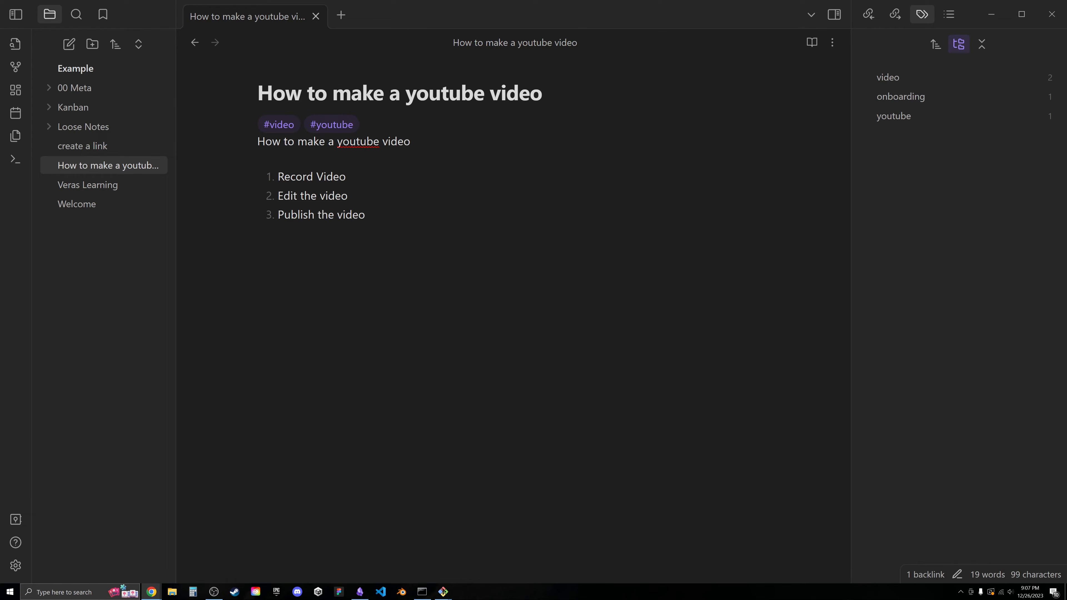
drag(1066, 38, 625, 36)
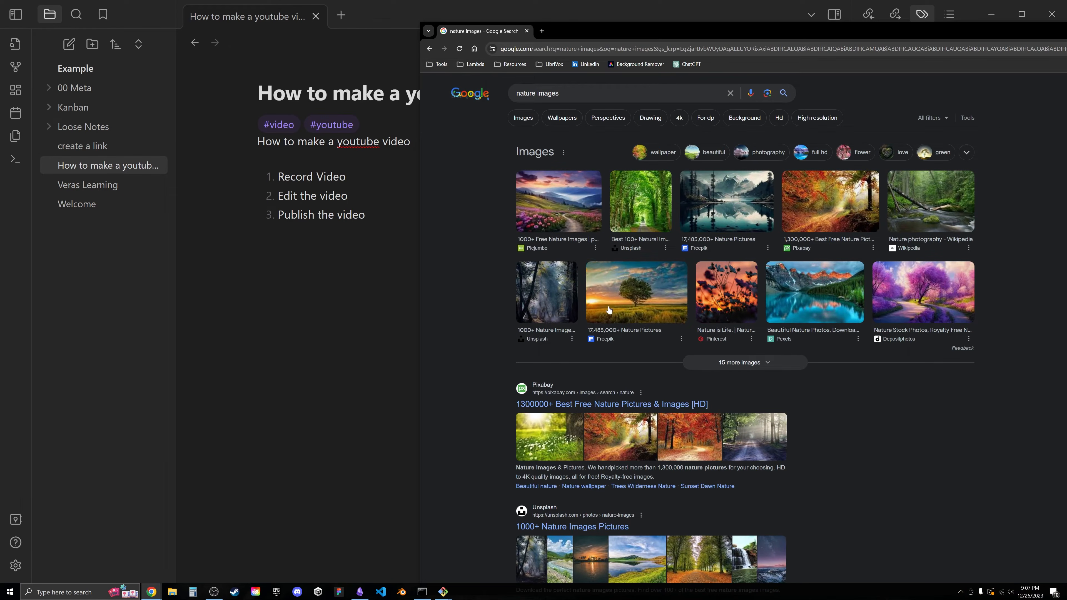
drag(584, 195, 308, 297)
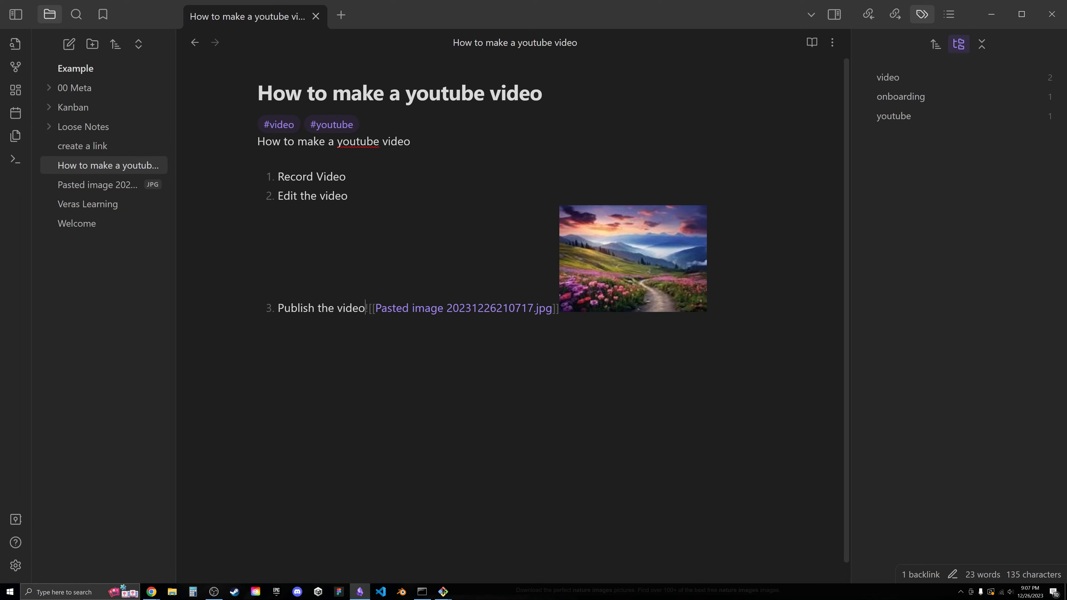
key(Return)
key(Return)
key(Return)
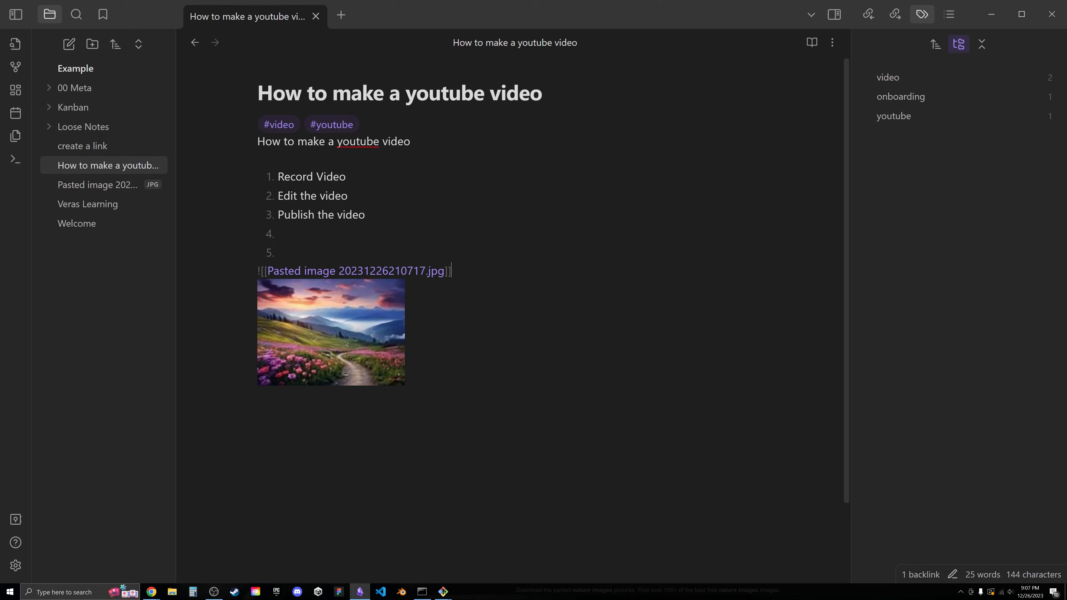
key(Return)
key(Return)
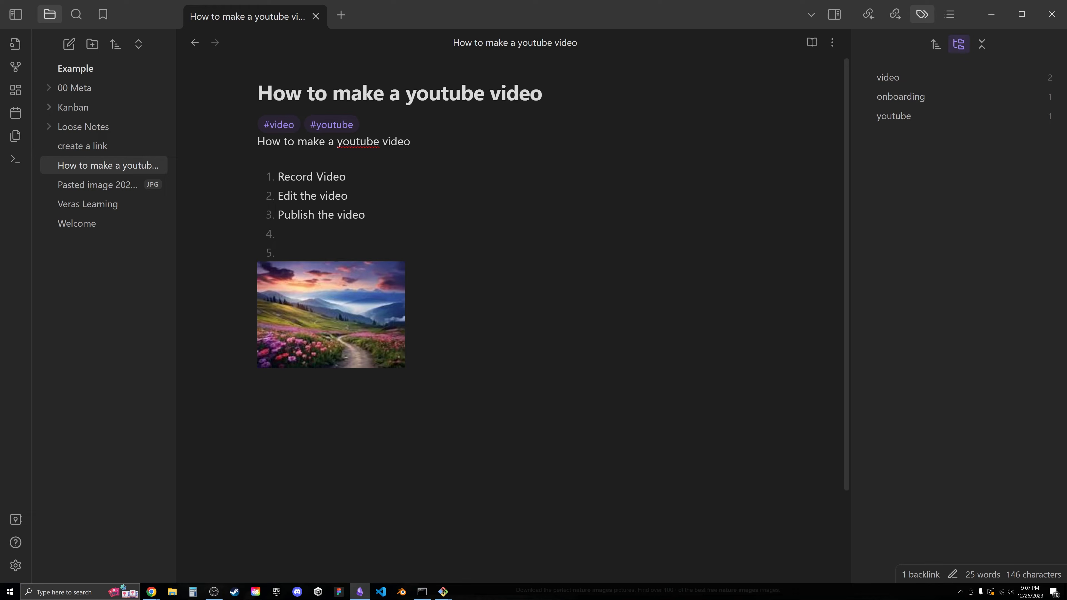
key(alt+Tab)
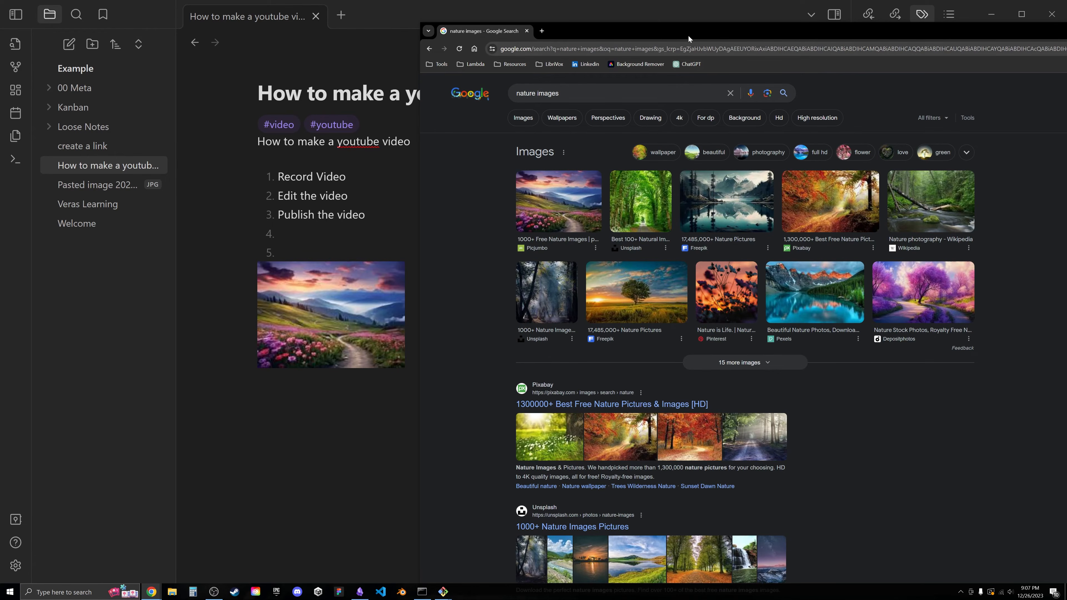
key(alt+Tab)
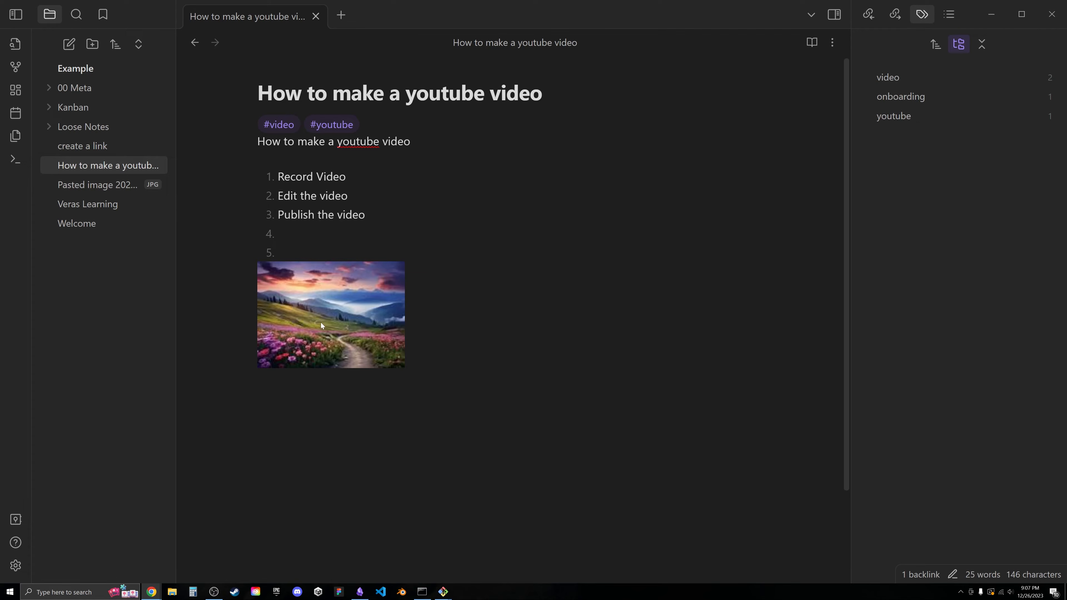
View the pasted image file on its own and check the 00 Meta folder's contents and available actions.
click(92, 187)
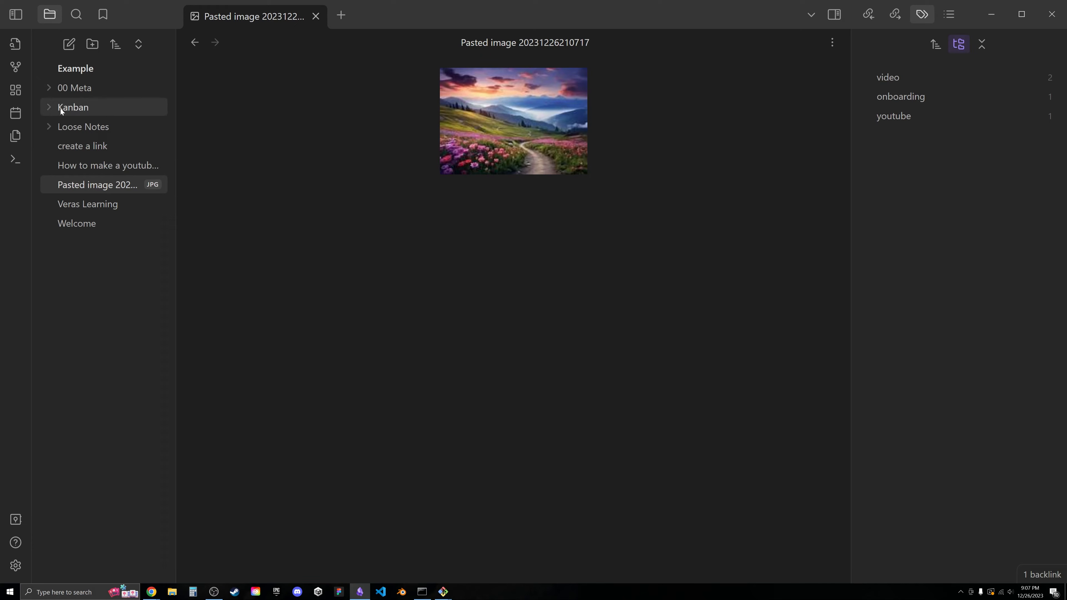
click(49, 86)
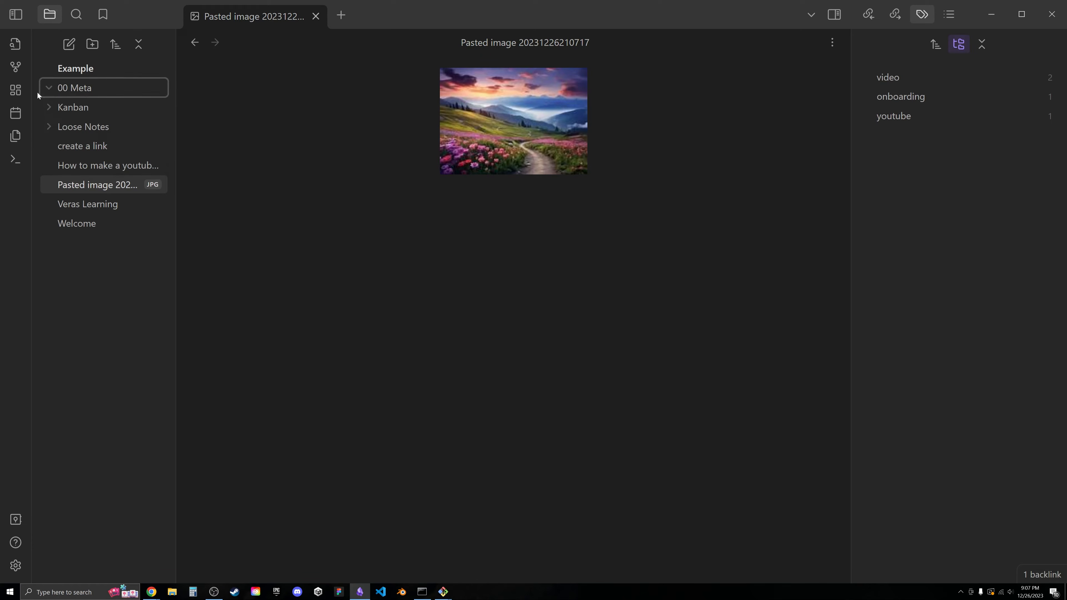
click(47, 88)
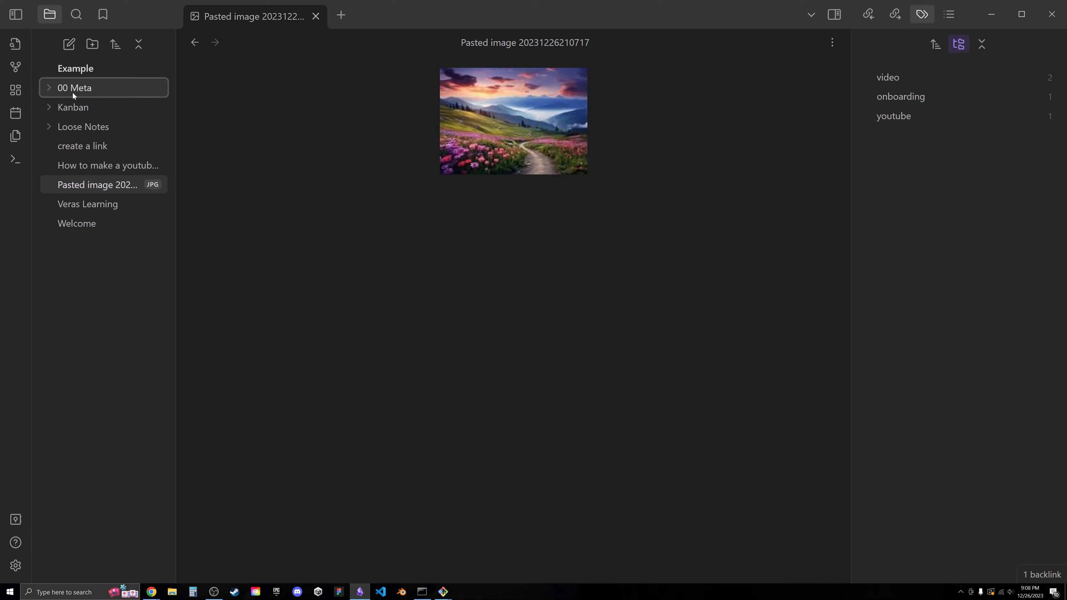
right_click(101, 84)
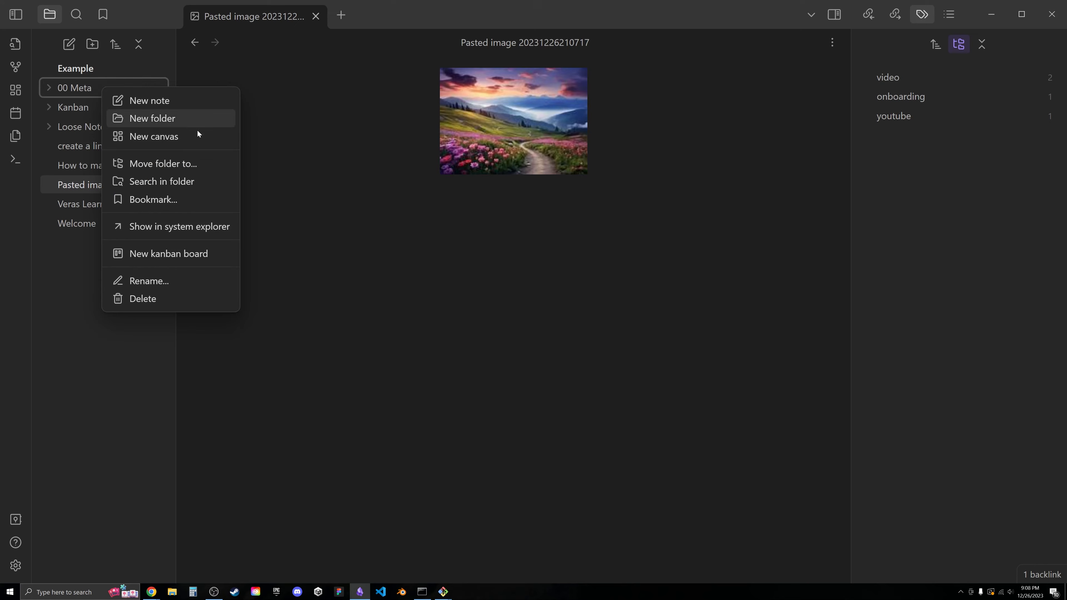
click(271, 158)
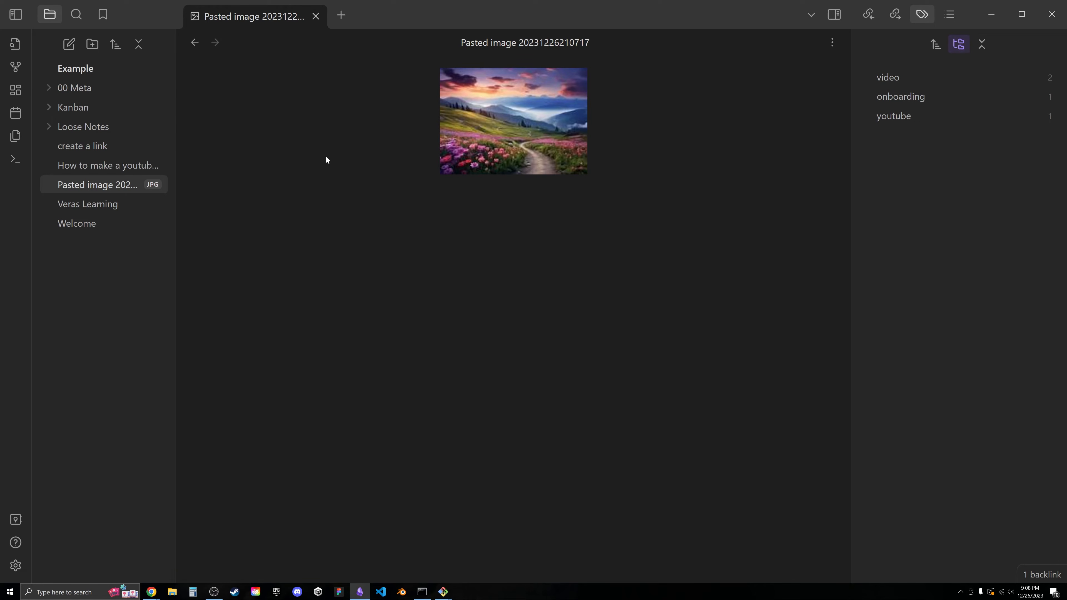
Delete the pasted JPG image file from the vault.
click(110, 186)
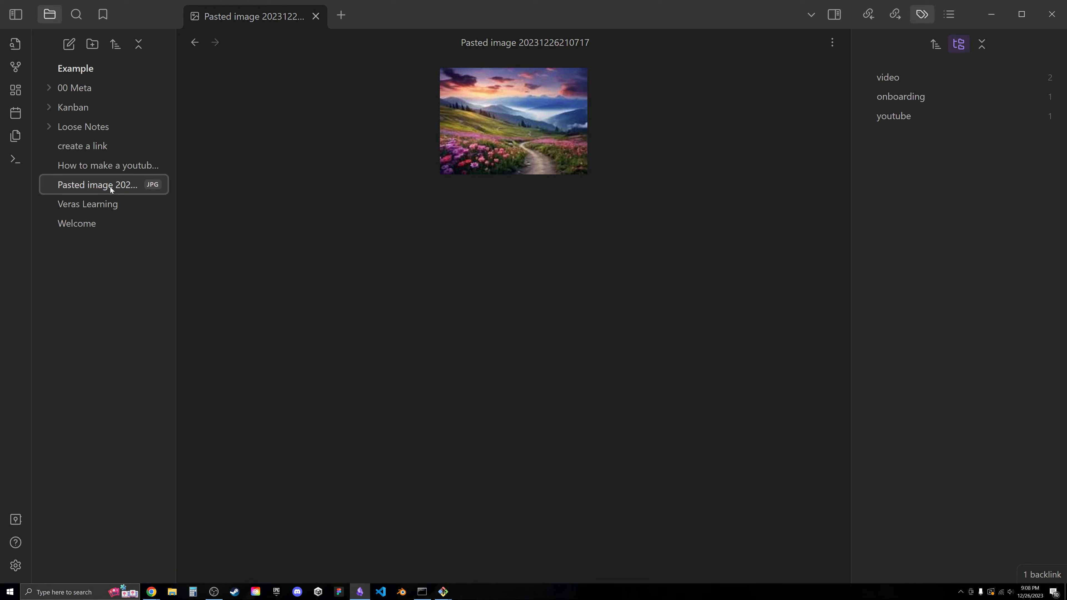
key(Delete)
click(633, 357)
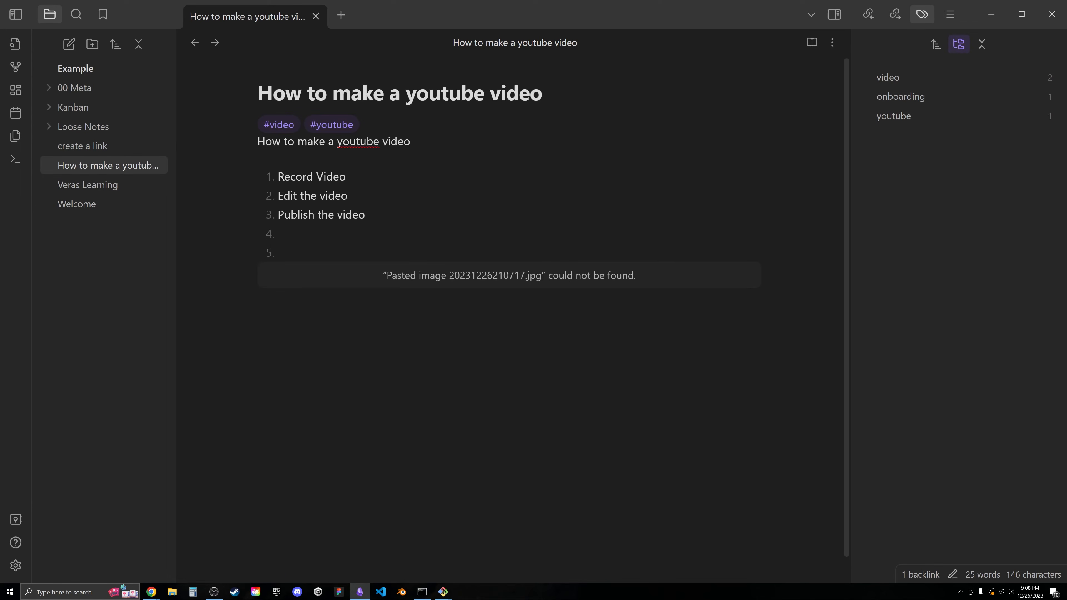
Remove the leftover image embed and the empty list items 4 and 5 from the YouTube note.
click(474, 317)
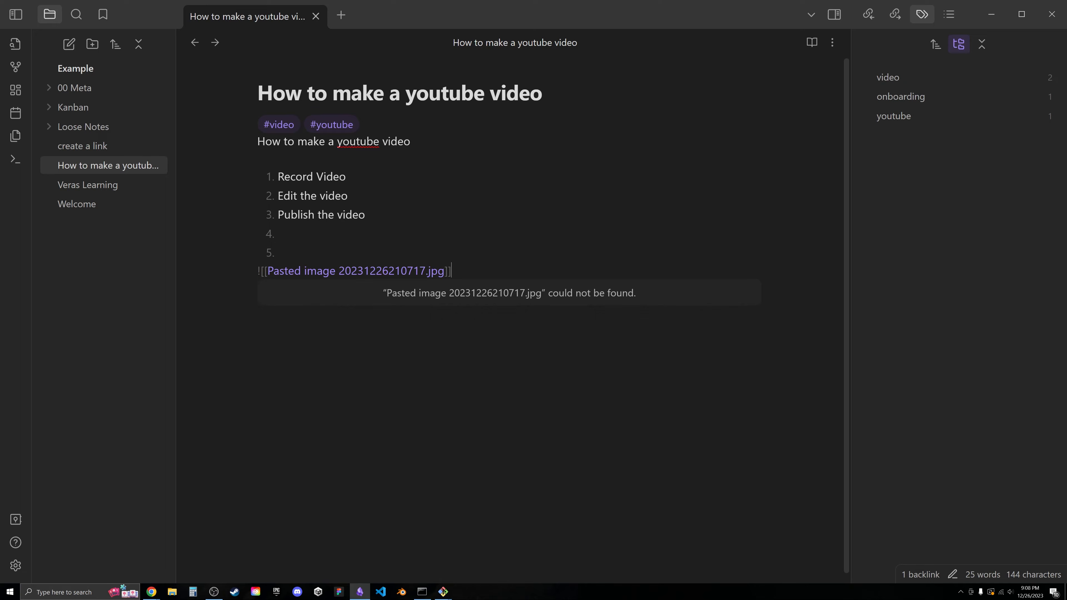
key(BackSpace)
key(BackSpace)
key(BackSpace)
key(BackSpace)
key(BackSpace)
key(BackSpace)
key(BackSpace)
key(BackSpace)
key(BackSpace)
key(BackSpace)
key(BackSpace)
key(BackSpace)
key(BackSpace)
key(BackSpace)
key(BackSpace)
key(BackSpace)
key(BackSpace)
key(BackSpace)
key(BackSpace)
key(BackSpace)
key(BackSpace)
key(BackSpace)
key(BackSpace)
key(BackSpace)
key(BackSpace)
key(BackSpace)
key(BackSpace)
key(BackSpace)
key(BackSpace)
key(BackSpace)
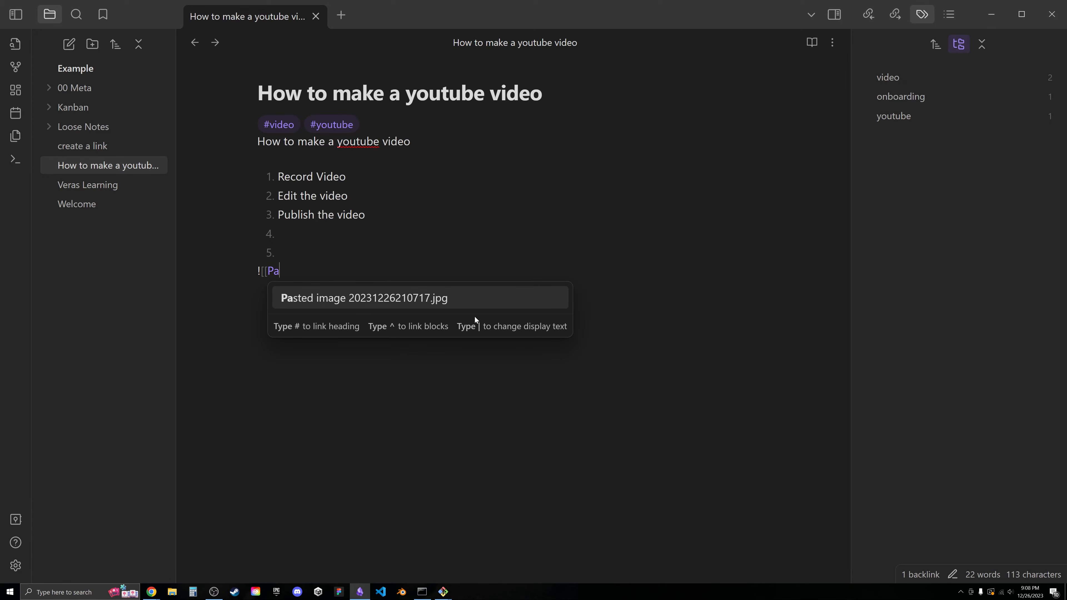
key(BackSpace)
key(BackSpace)
key(BackSpace)
key(BackSpace)
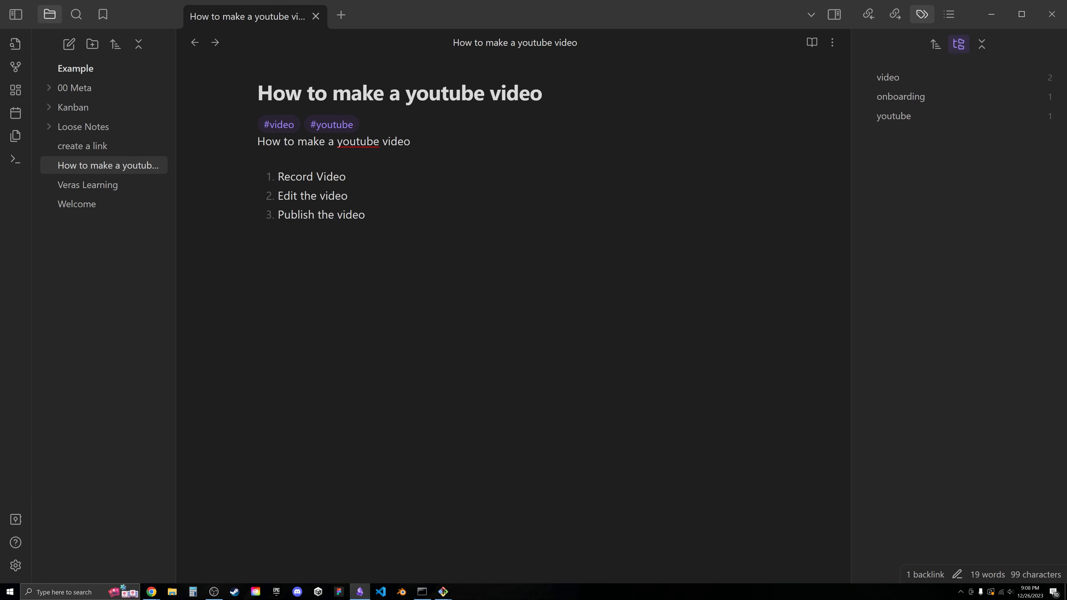
Create a subfolder named "Attachments" inside the 00 Meta folder.
click(87, 90)
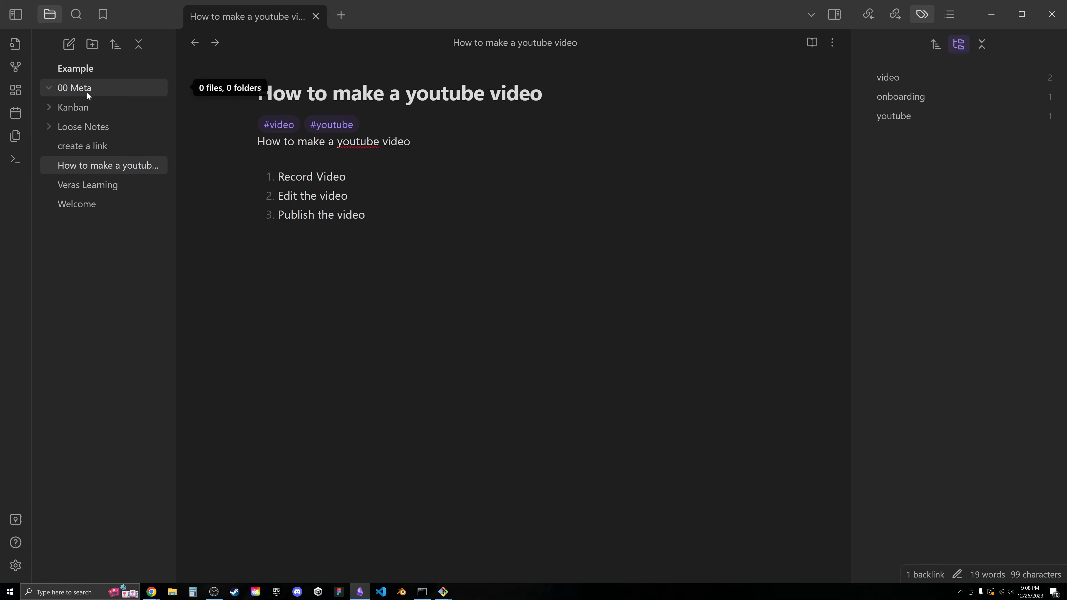
right_click(88, 93)
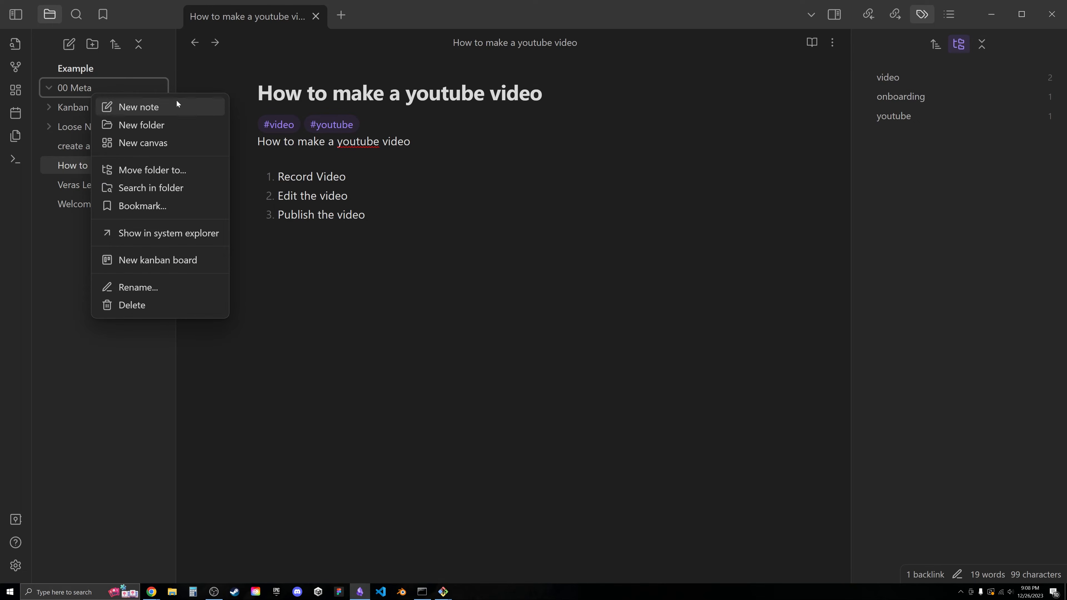
click(160, 125)
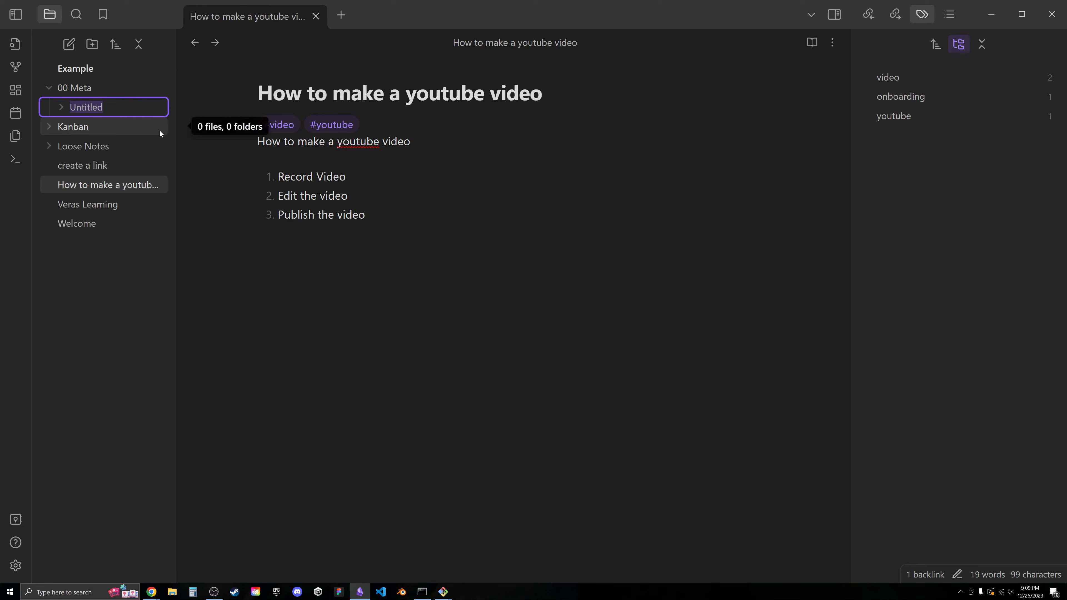
text(Attachments)
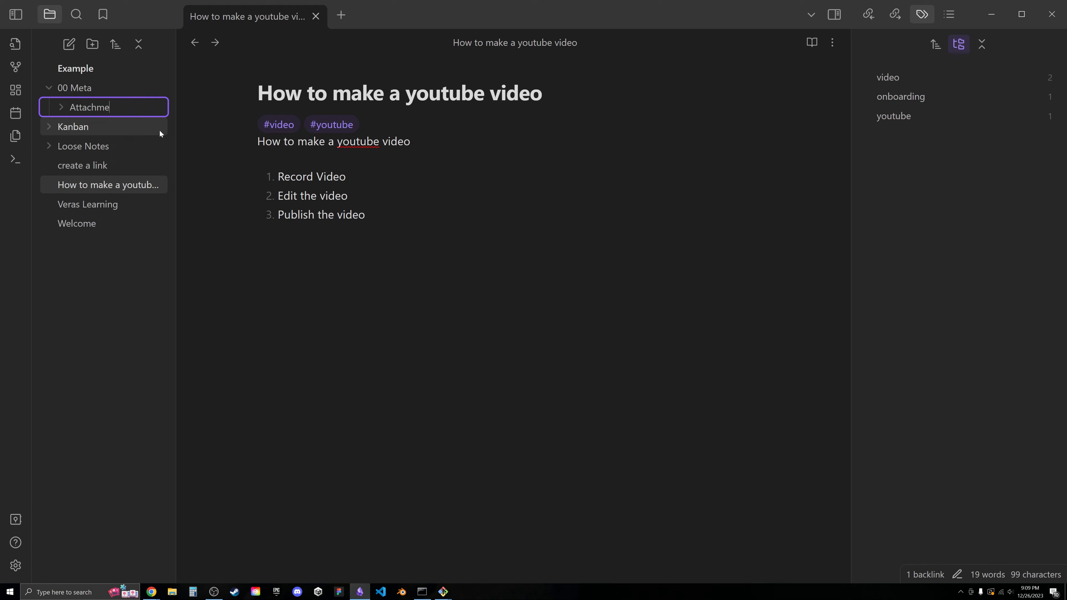
key(Return)
Set the default location for new notes to a specified folder and choose Loose Notes as that folder.
click(16, 565)
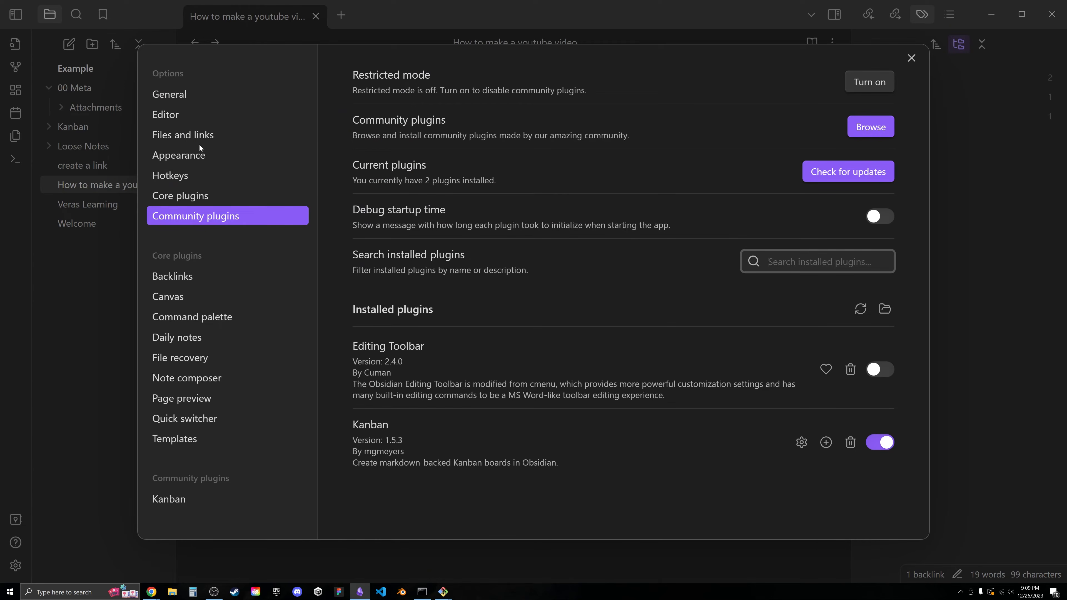
click(183, 135)
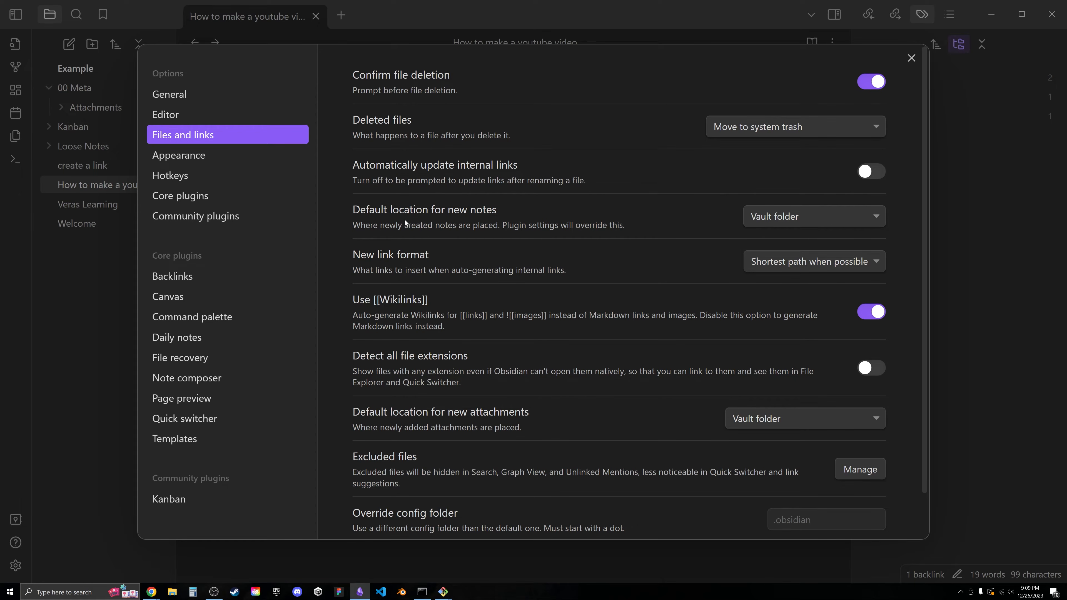
click(806, 224)
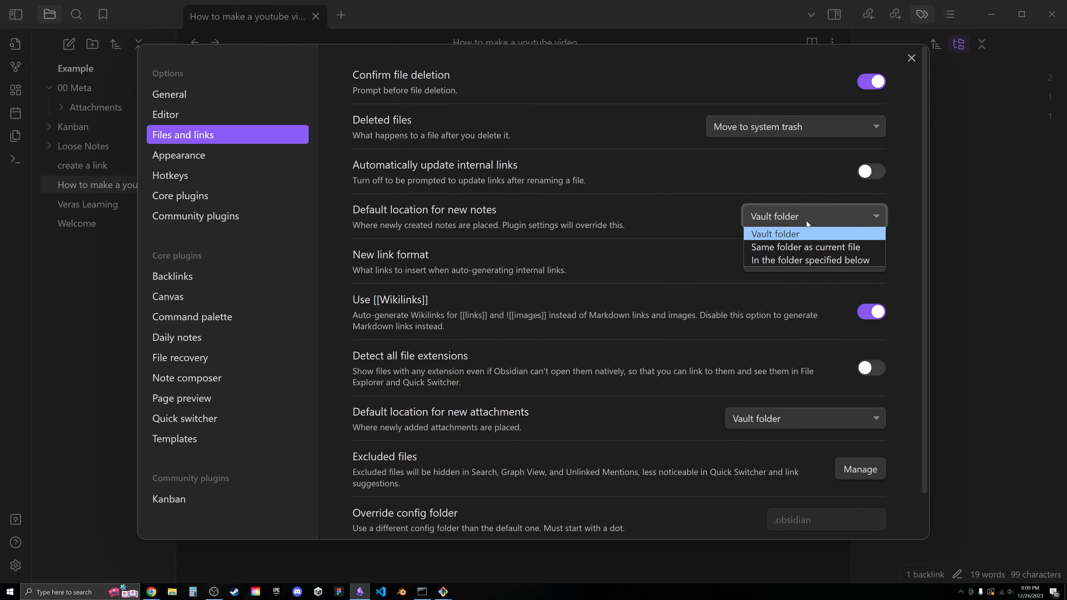
click(797, 261)
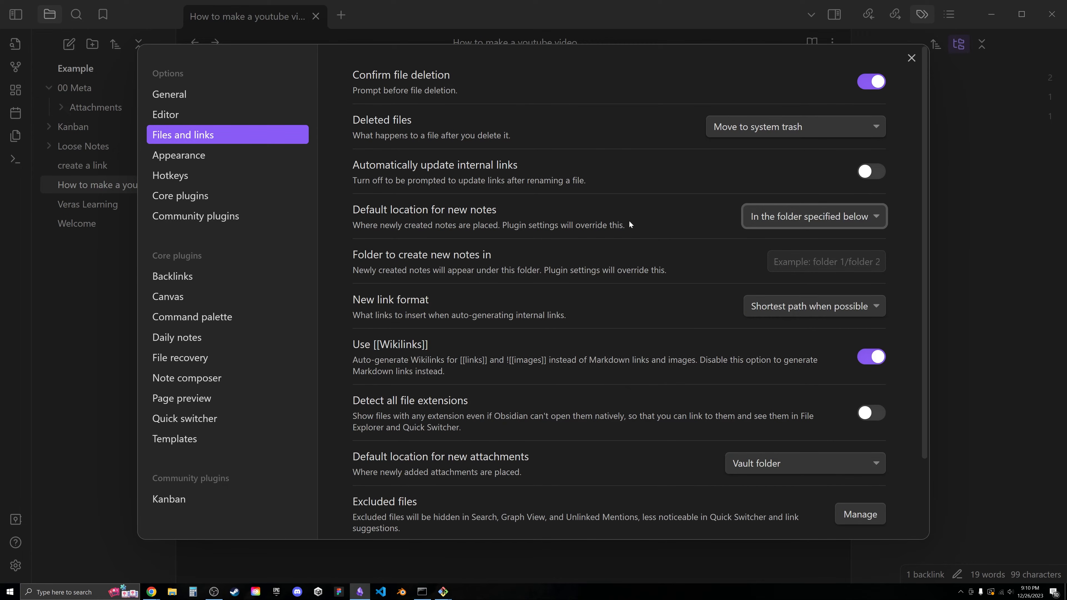
click(796, 261)
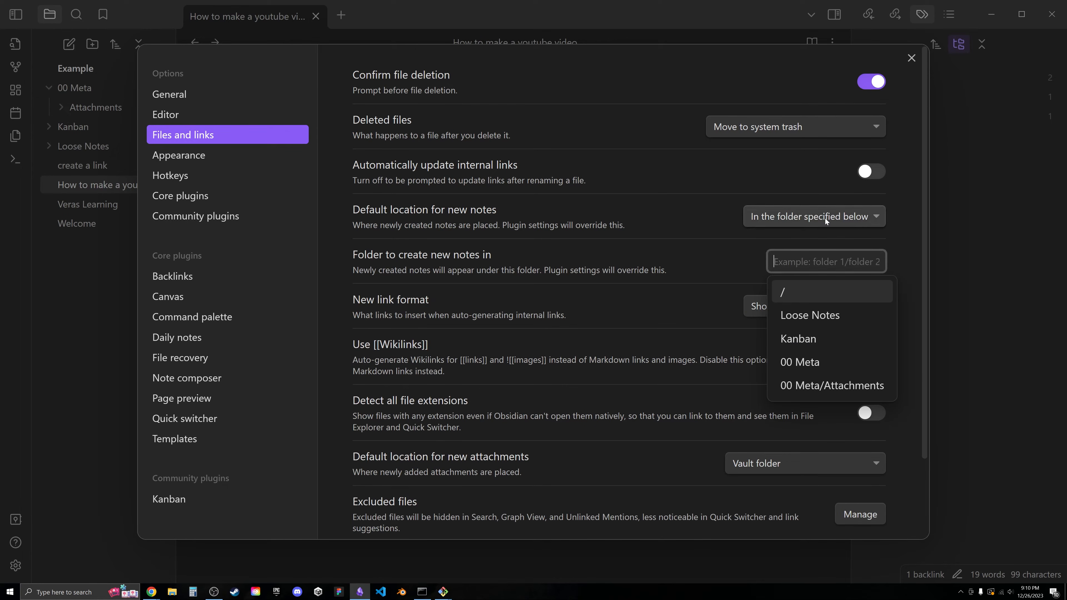
click(812, 219)
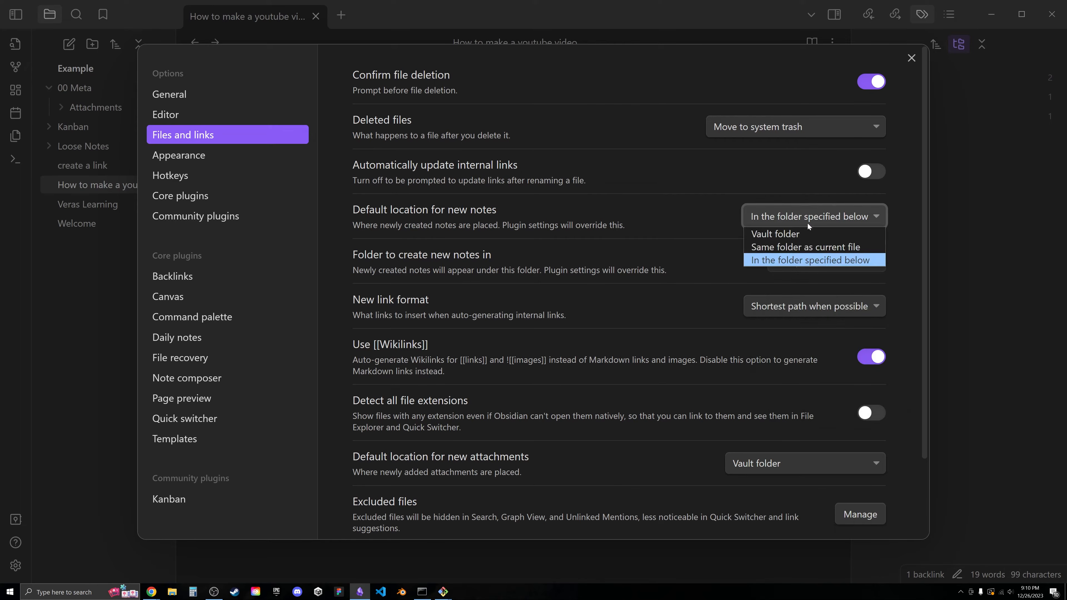
click(775, 260)
click(776, 261)
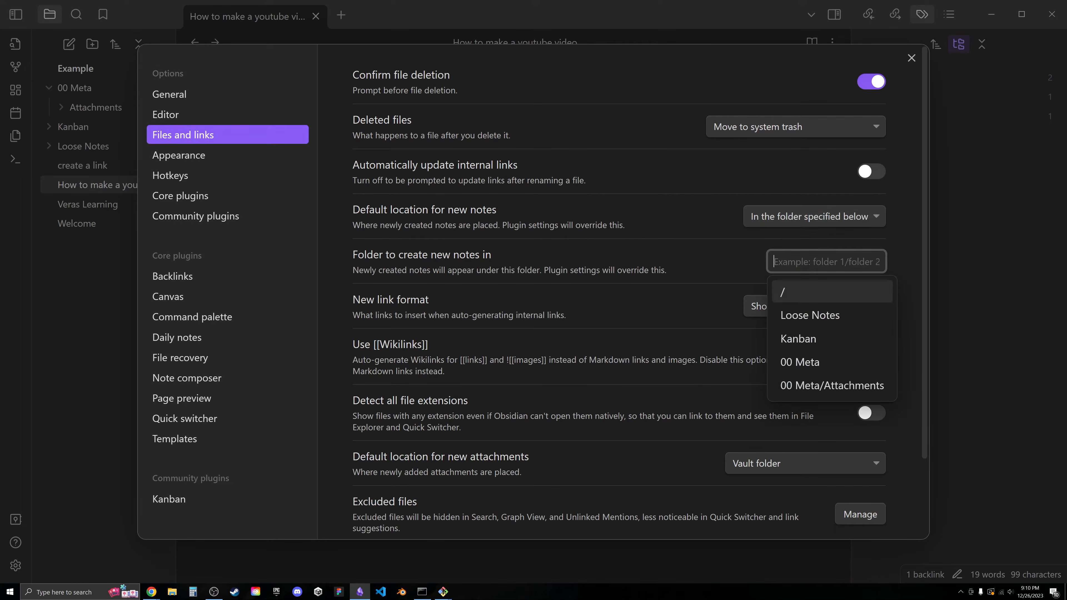
click(818, 316)
Set the default location for new attachments to a specified folder, use the path 00 Meta/Attachments, and close the settings.
scroll(640, 299, down, 2)
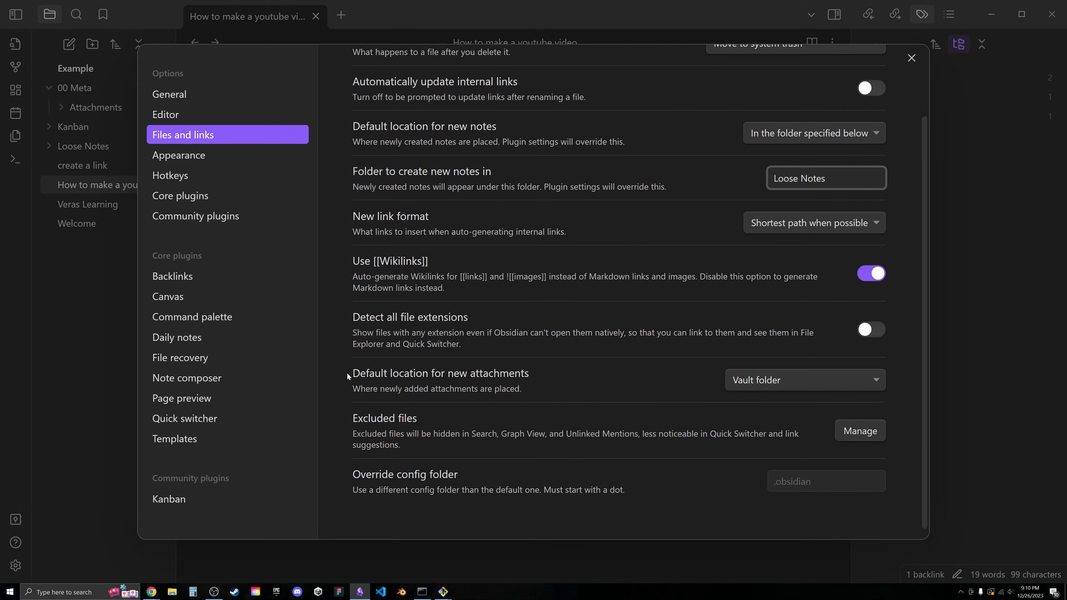
click(761, 381)
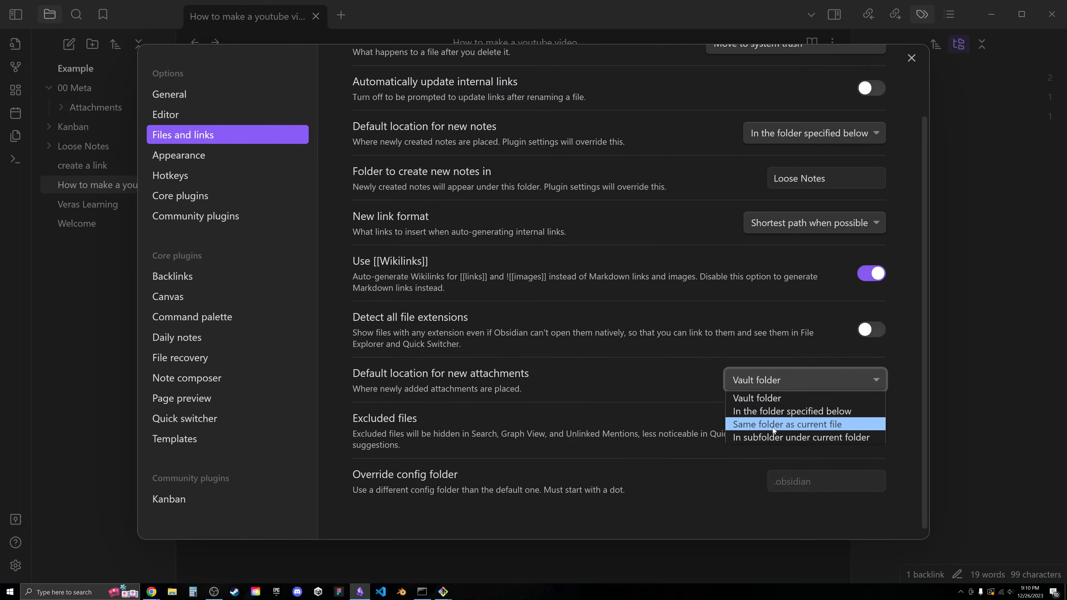
click(810, 411)
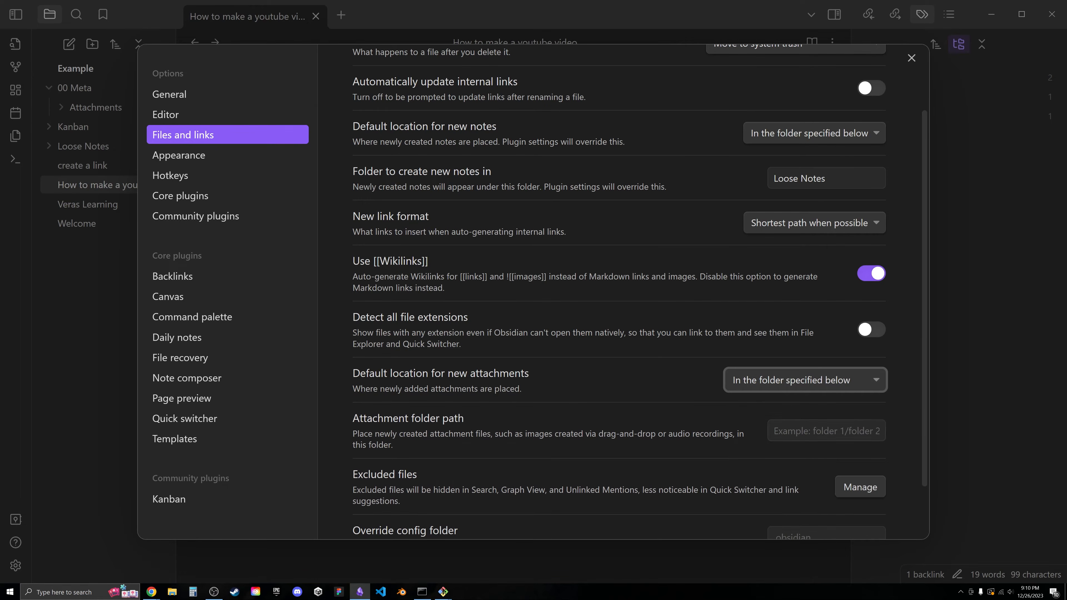
click(811, 430)
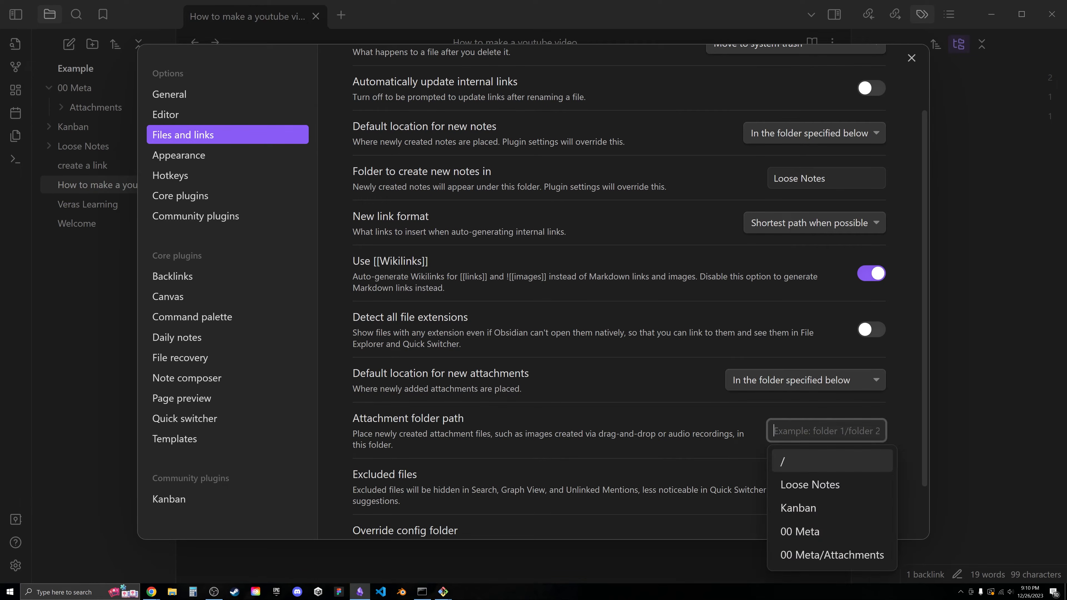
click(839, 554)
scroll(588, 409, down, 2)
scroll(587, 410, up, 4)
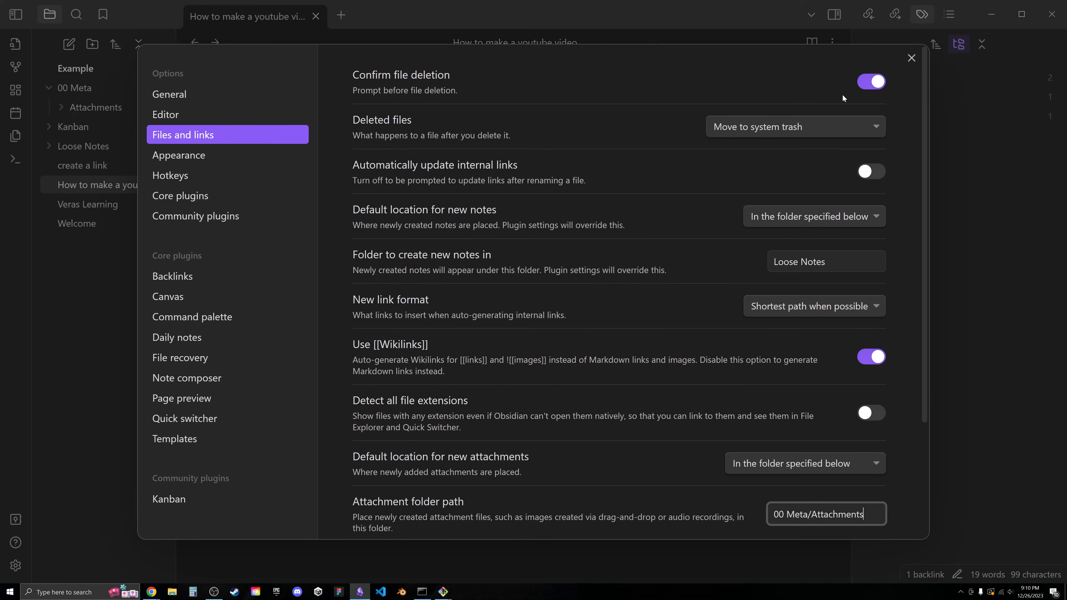
click(912, 58)
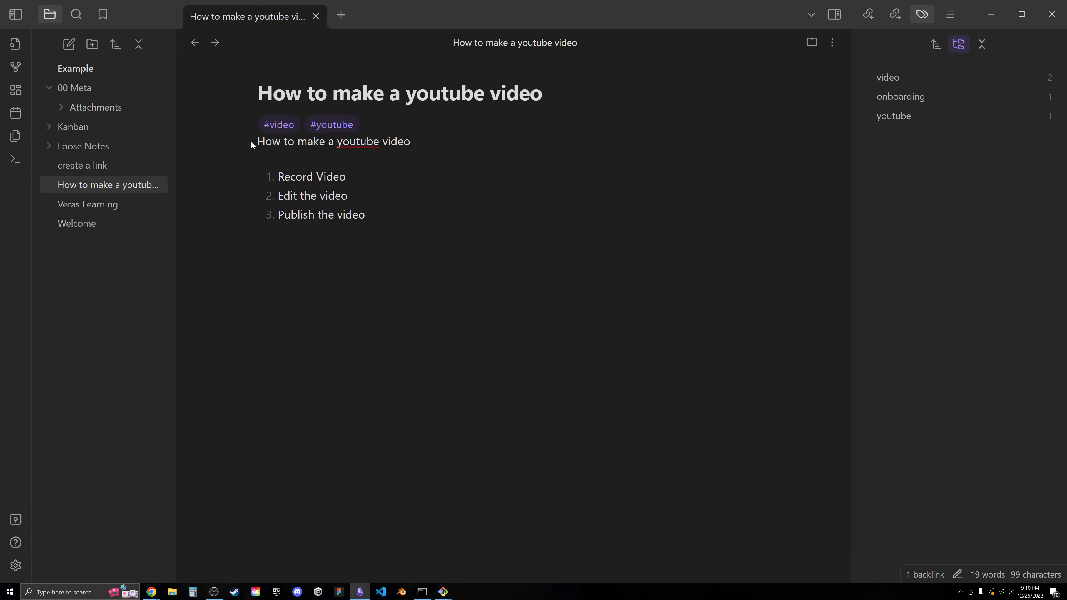
Create a new note titled "Whatever" in the default location and expand the Loose Notes folder to check where it is stored.
click(69, 43)
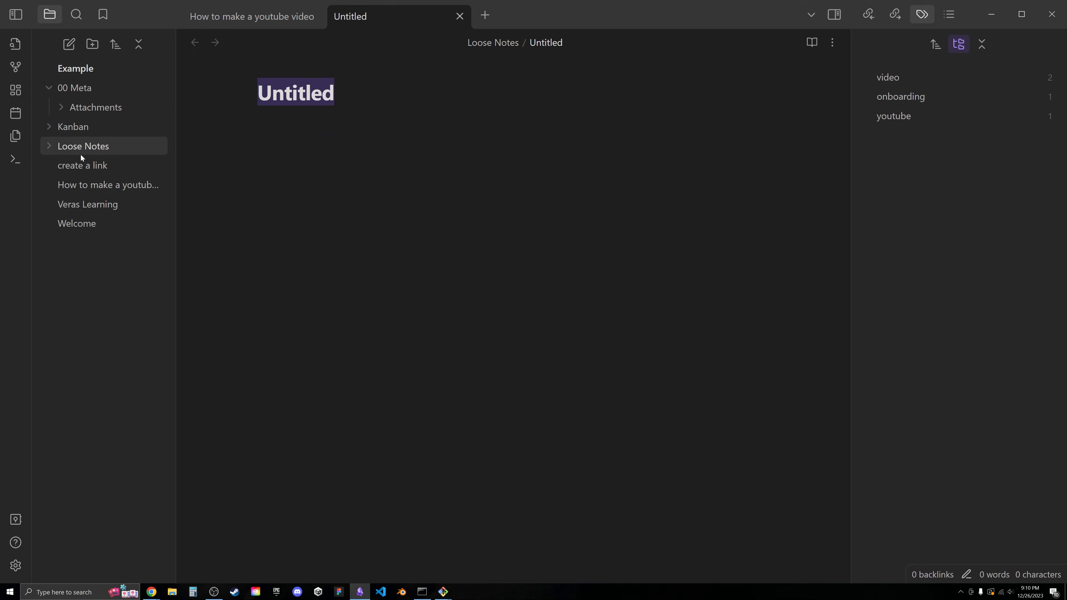
click(55, 146)
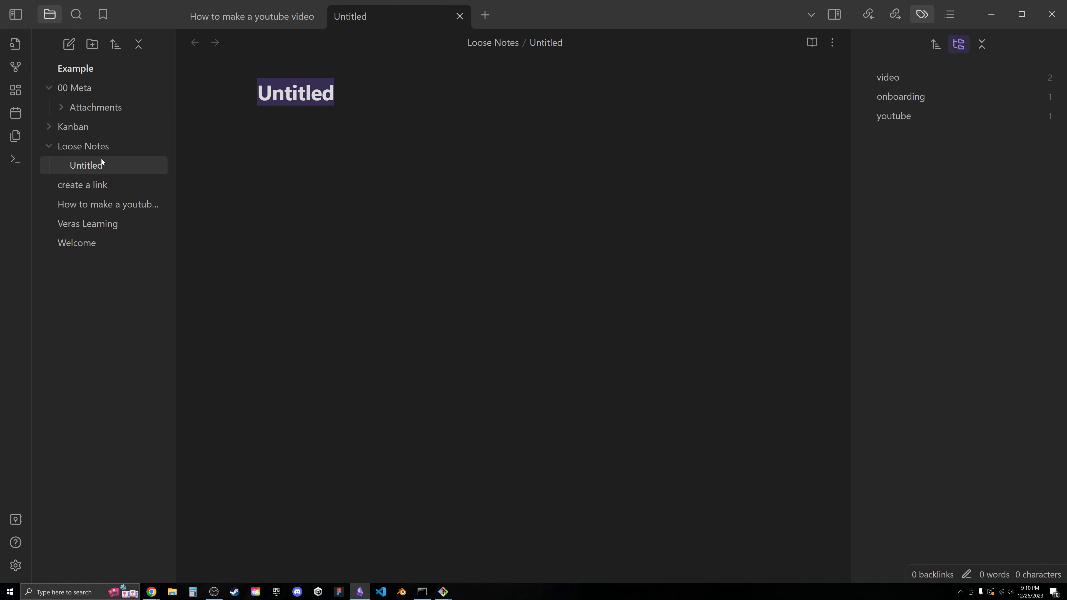
click(403, 96)
key(ctrl+a)
text(Whatever)
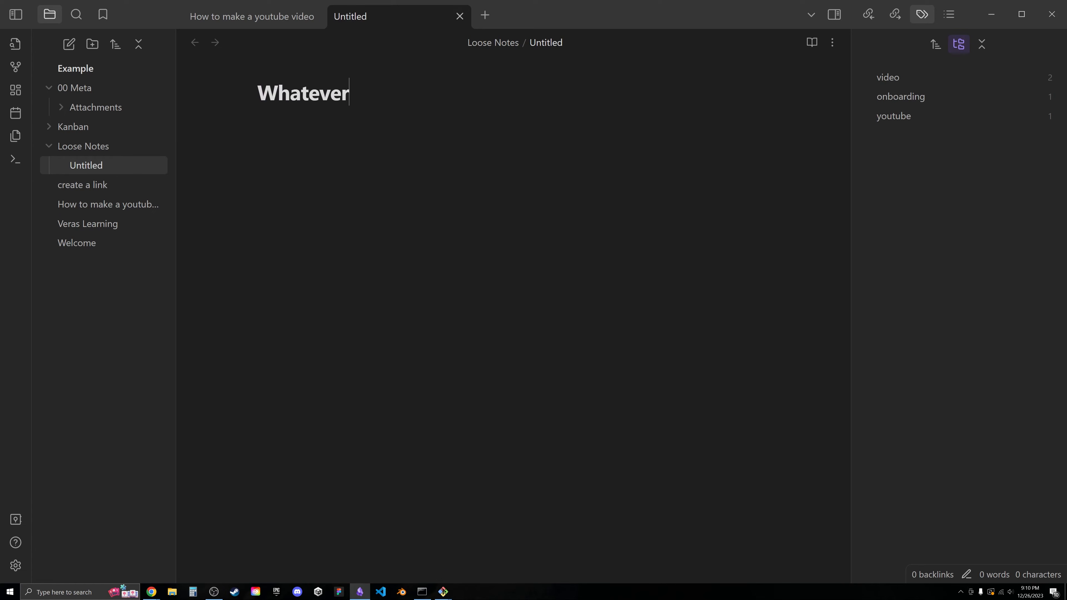
key(Return)
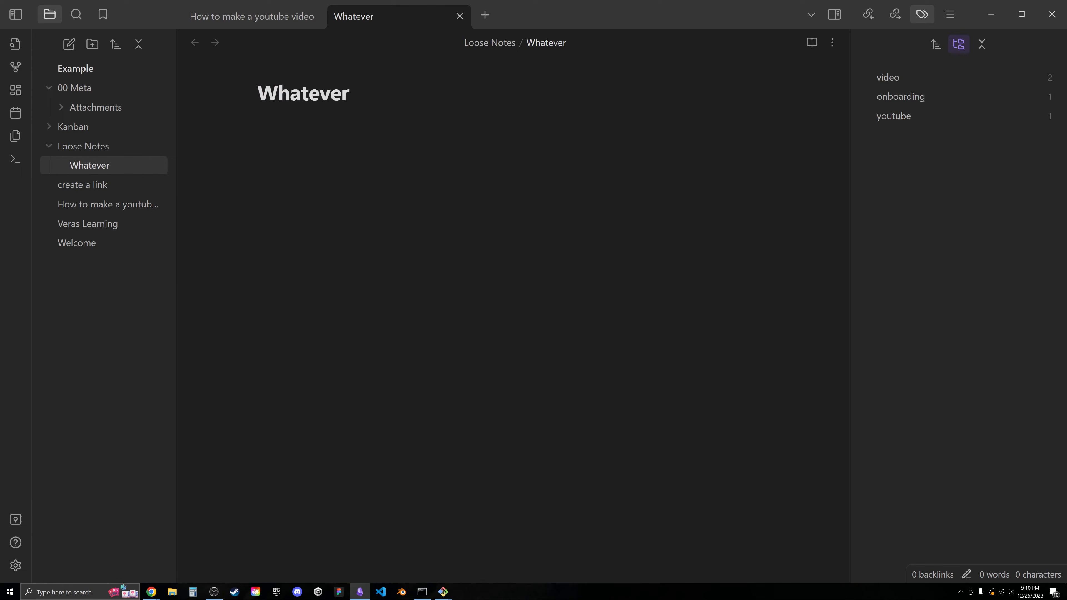
Move the four root-level notes, from create a link to Welcome, into the Loose Notes folder and collapse that folder.
click(77, 243)
shift+click(86, 188)
drag(85, 189, 93, 156)
click(83, 146)
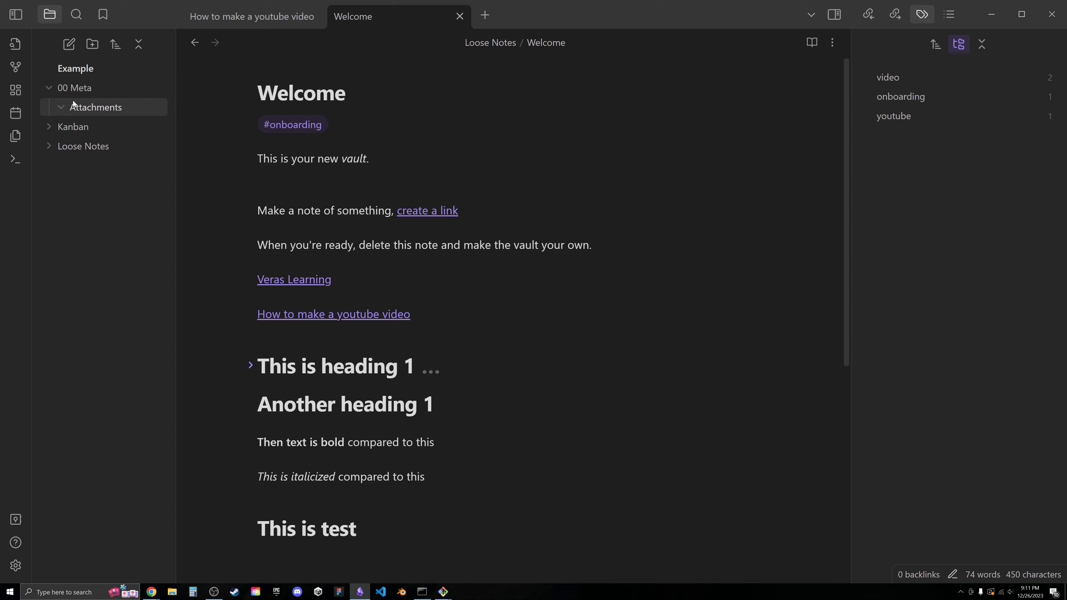
Embed the landscape image below "This is test" in the Welcome note and check the Attachments folder for the pasted file.
scroll(504, 295, down, 5)
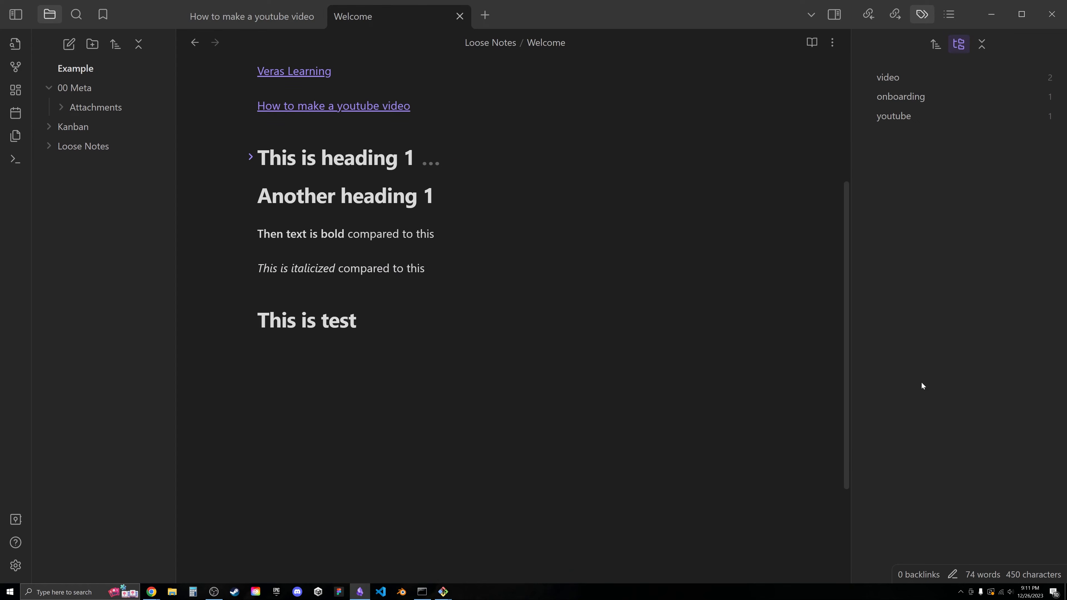
drag(602, 326, 354, 383)
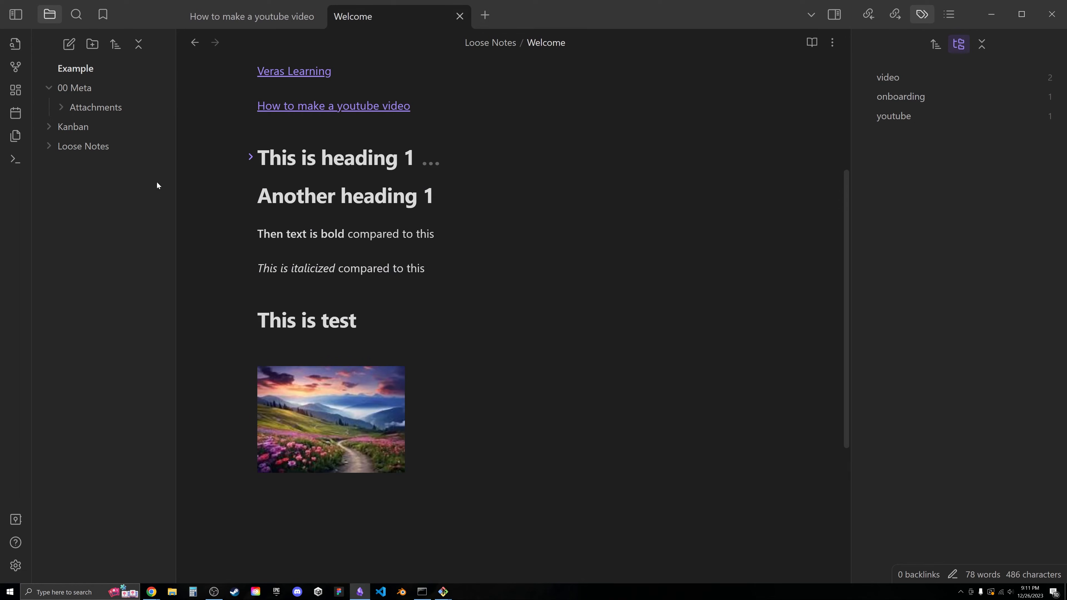
click(65, 107)
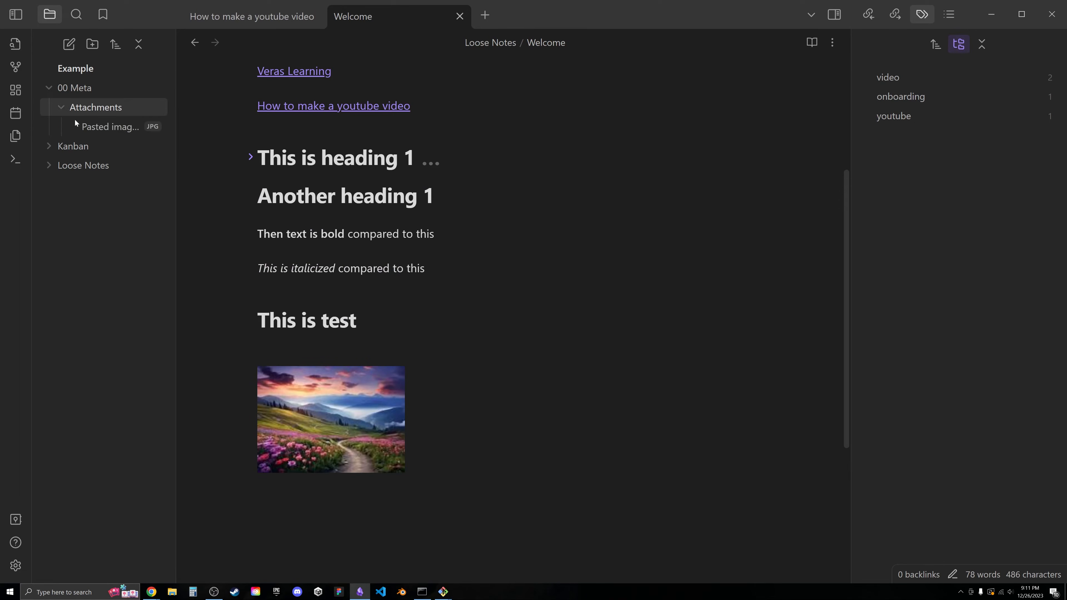
click(106, 110)
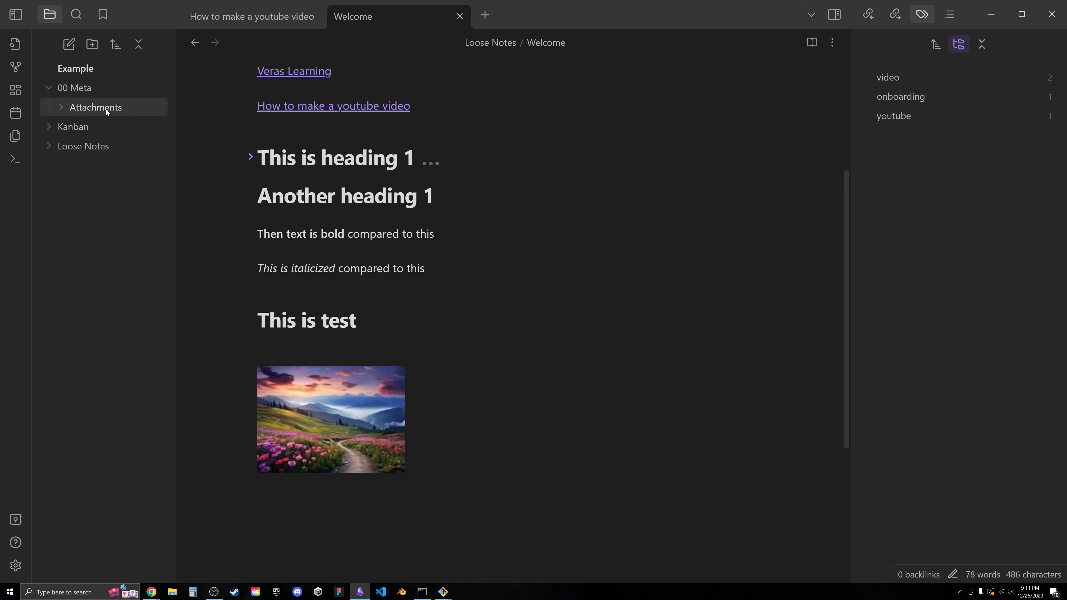
click(55, 88)
scroll(433, 93, up, 4)
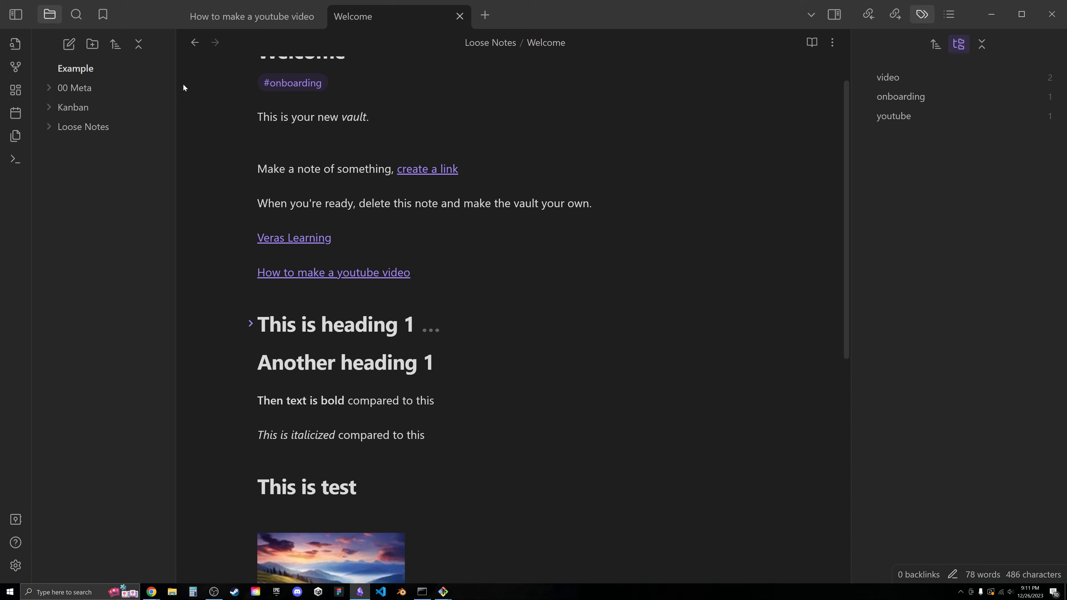
Create a subfolder named "Templates" inside the 00 Meta folder and close the Welcome note.
click(51, 89)
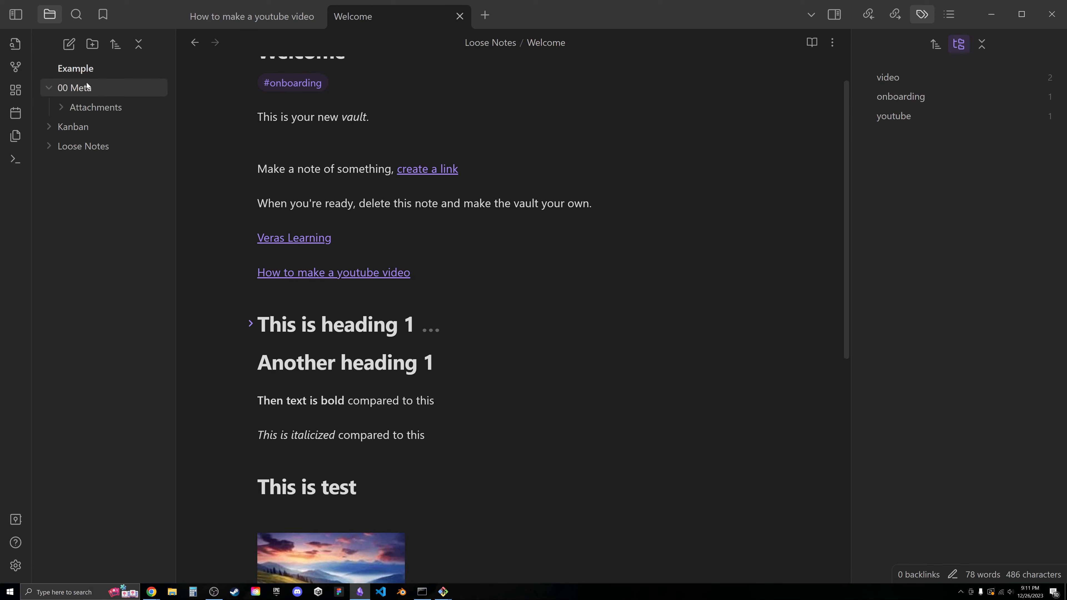
right_click(87, 86)
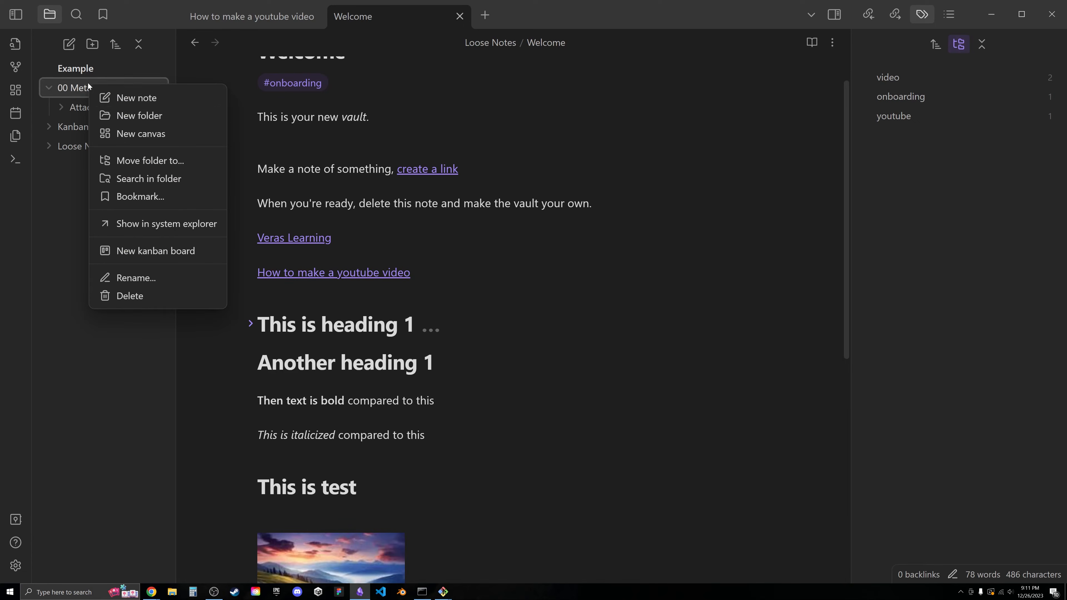
click(164, 120)
text(Templates)
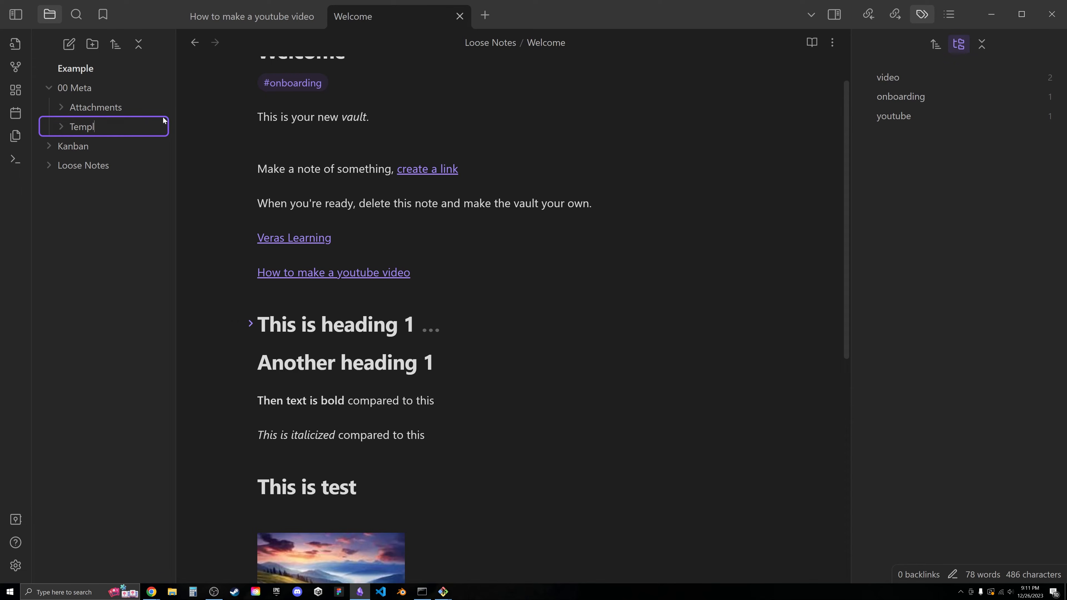
key(Return)
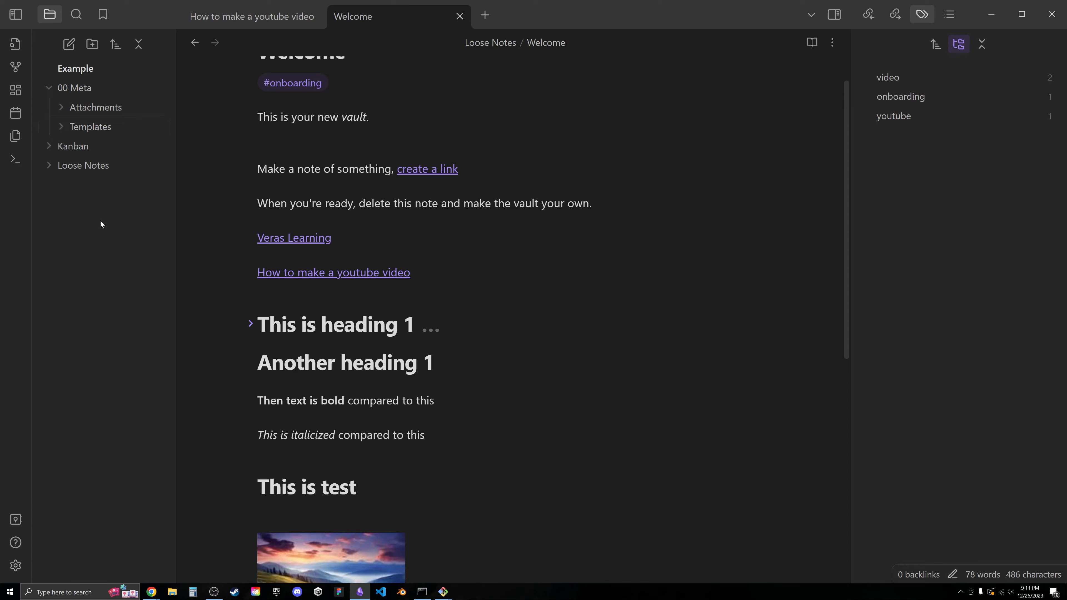
click(460, 17)
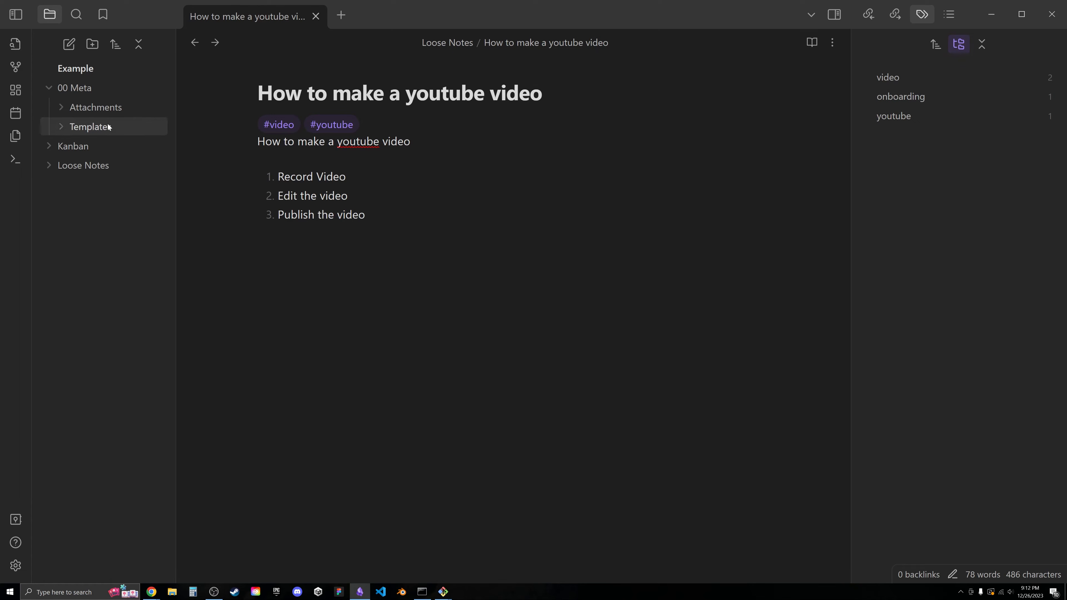
Create a note in the Templates folder and title it "Daily Note Template".
click(93, 126)
right_click(88, 131)
click(158, 153)
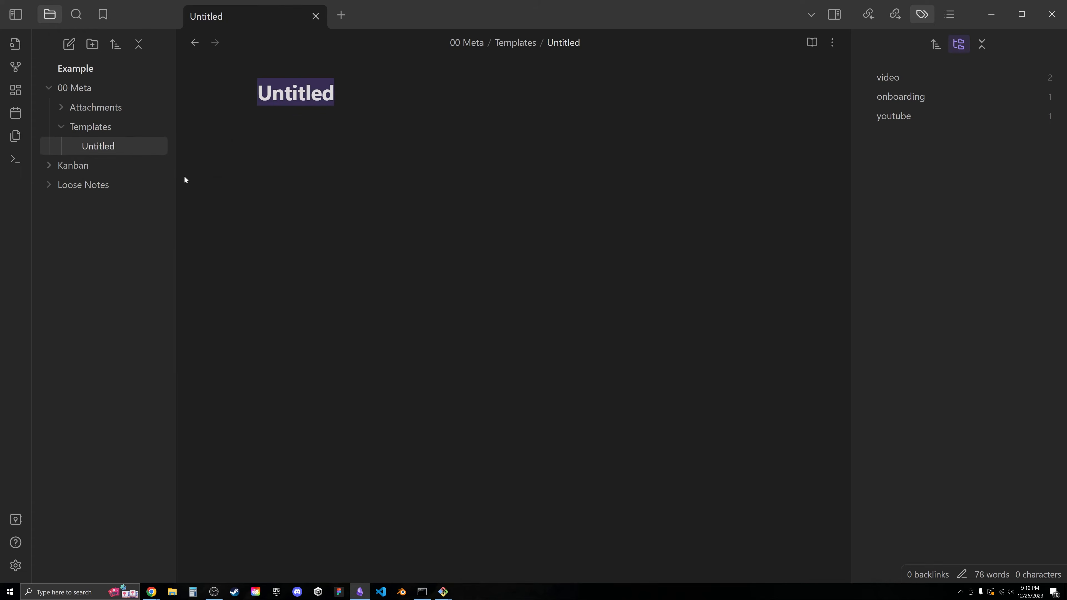
text(Daily n)
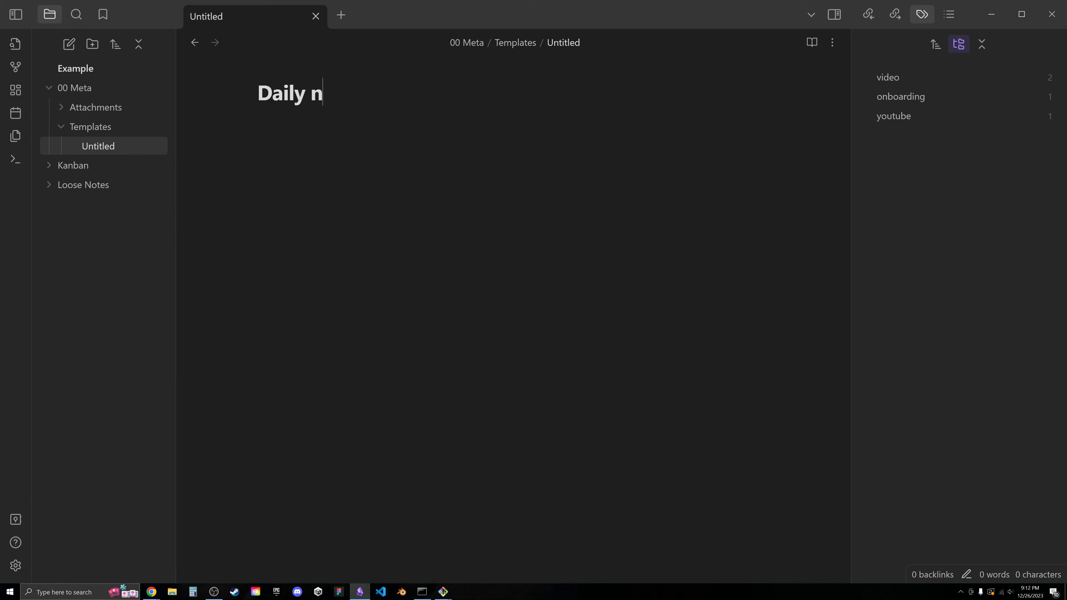
key(BackSpace)
text(Note Template)
key(Return)
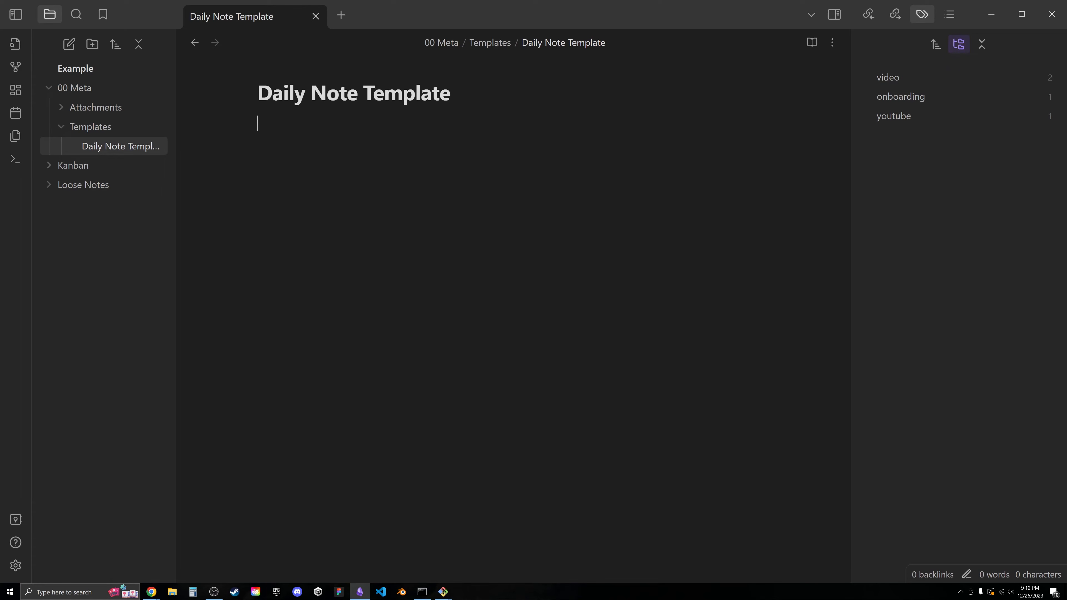
Add three level-1 headings to the template: Thoughts, Daily Goals and Summary.
text(# Thoughts)
key(Return)
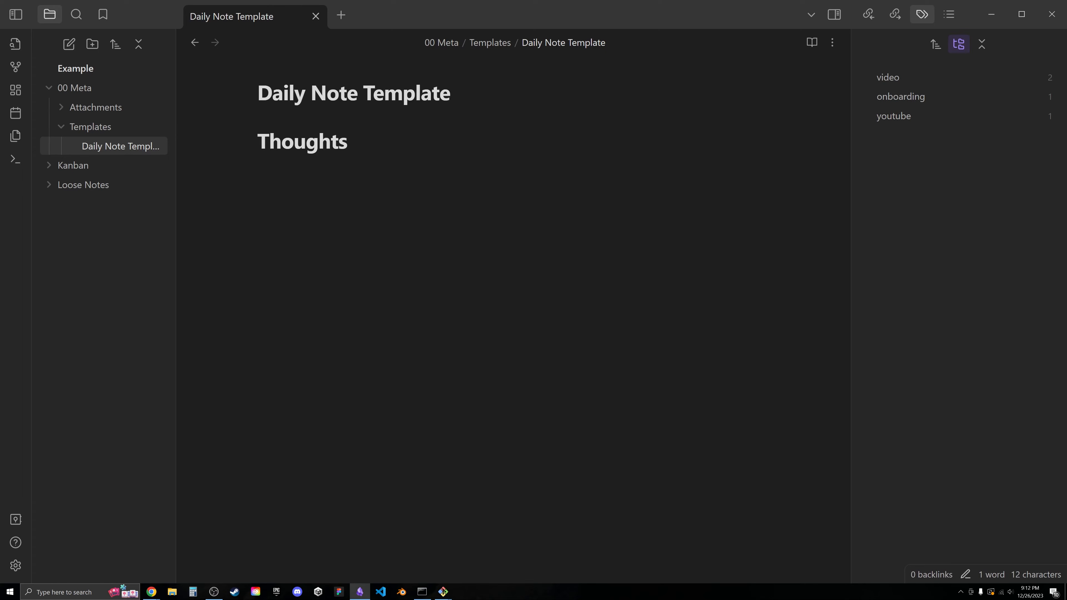
text(# Dia)
key(BackSpace)
key(BackSpace)
text(aily Goals)
key(Return)
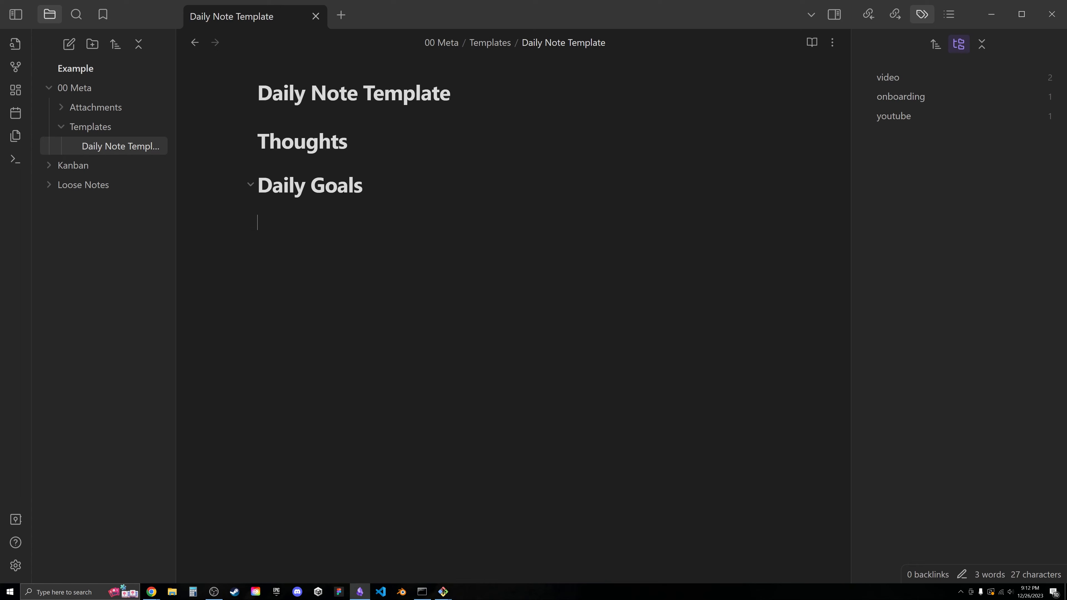
text(#)
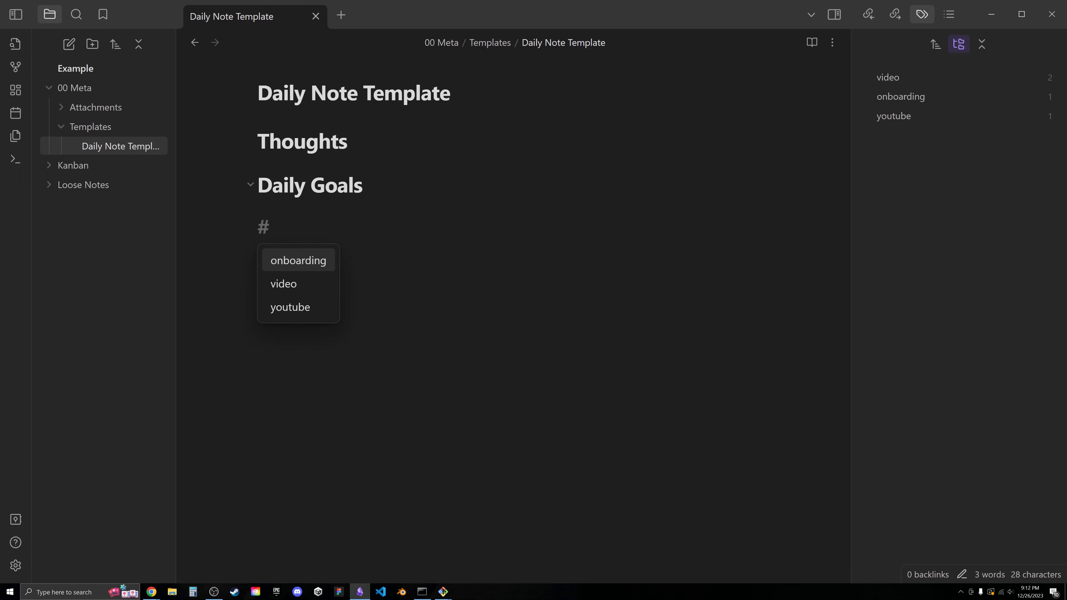
text( Summary)
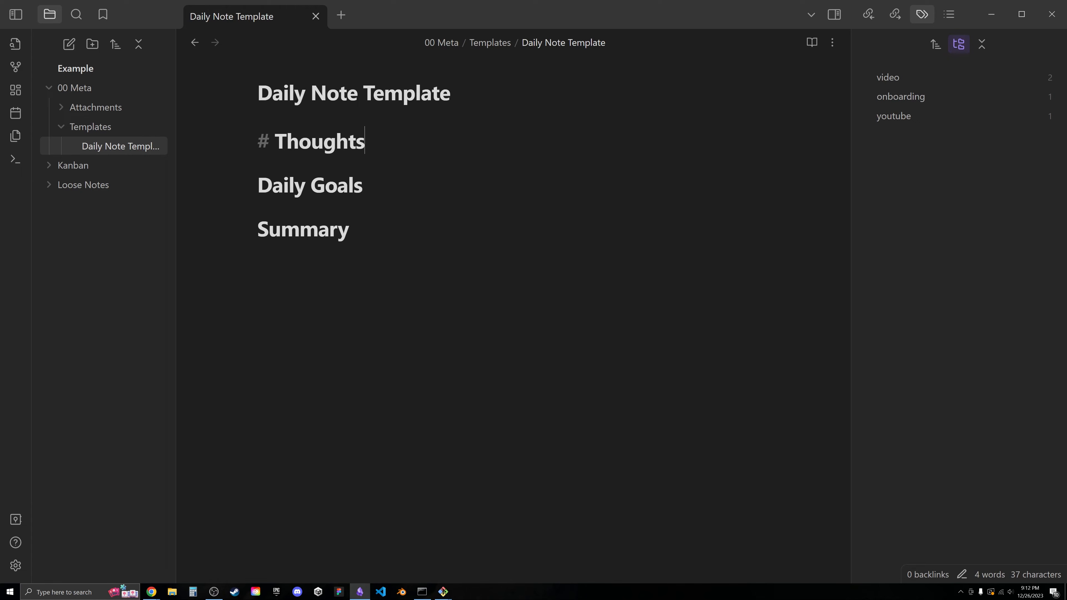
Add two checkbox items under Daily Goals reading "This is a checkbox" and "This is also a checkbox".
click(380, 185)
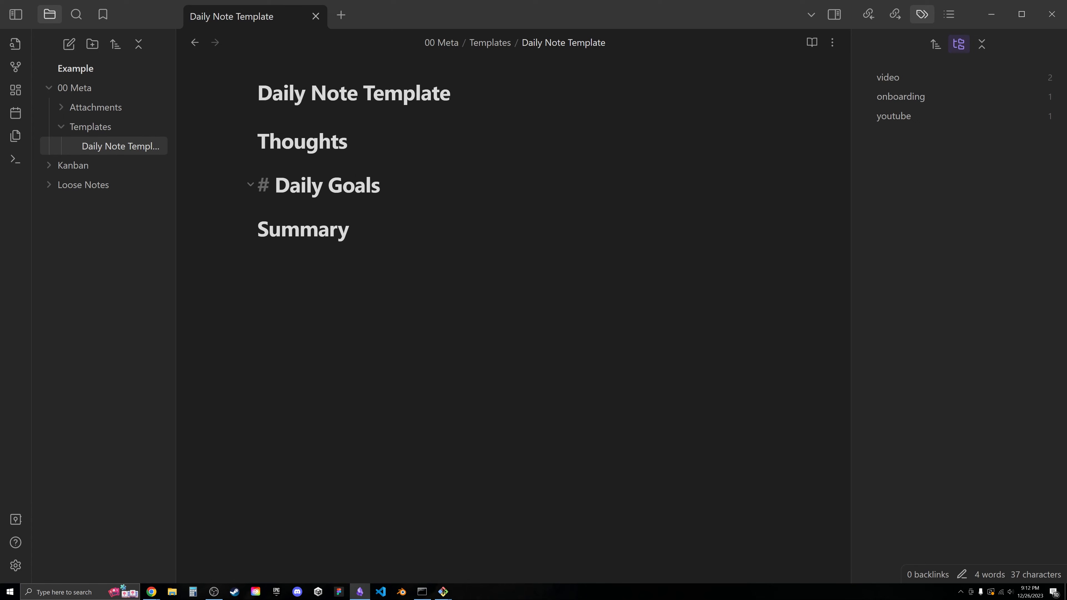
key(Return)
key(Return)
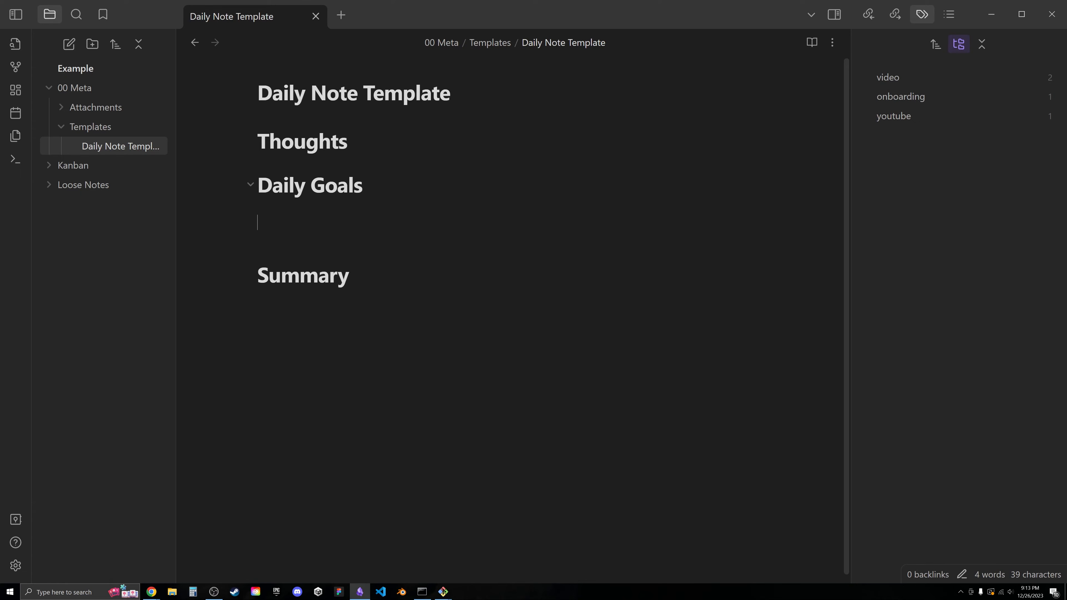
text(- [ )
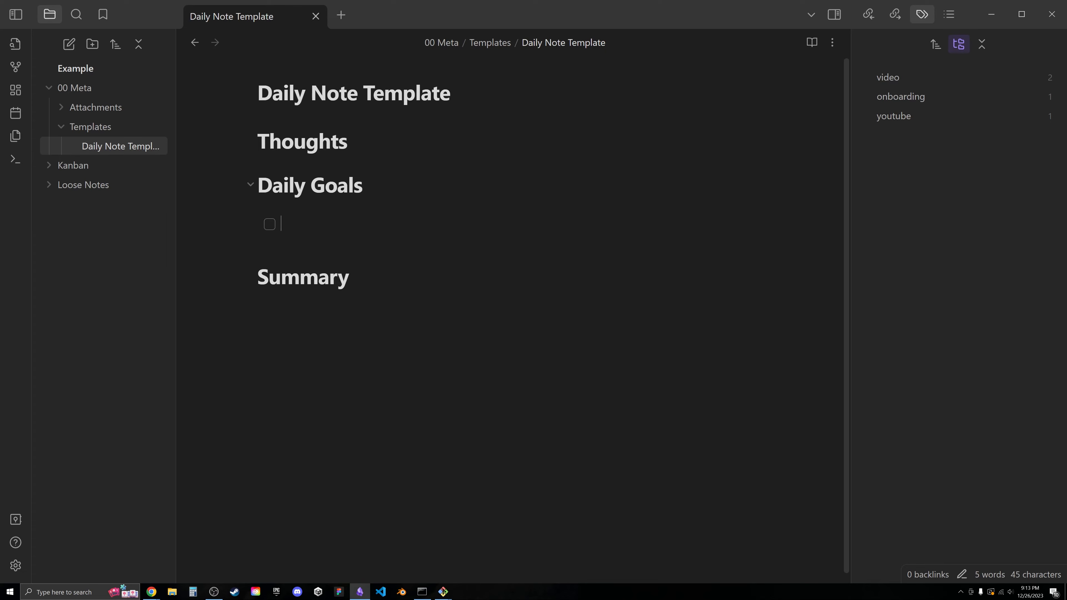
text( This is a checkbox)
key(Return)
text(This is al)
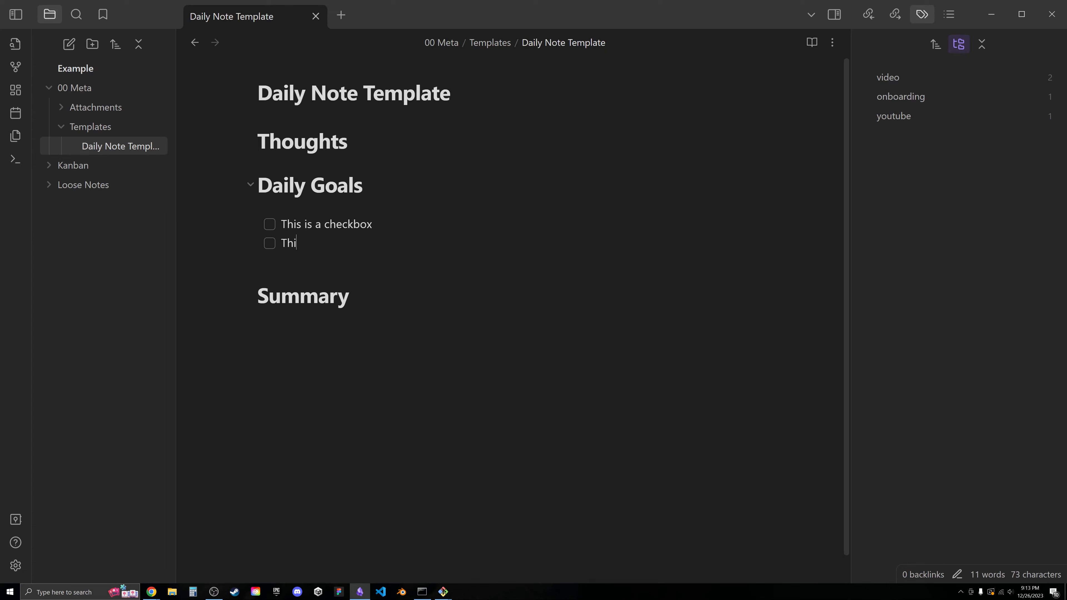
text(so a checkbox)
Try adding an empty checkbox below the list with the Toggle checkbox status slash command, and remove it again.
key(Return)
key(Return)
key(Return)
text(/check)
key(Return)
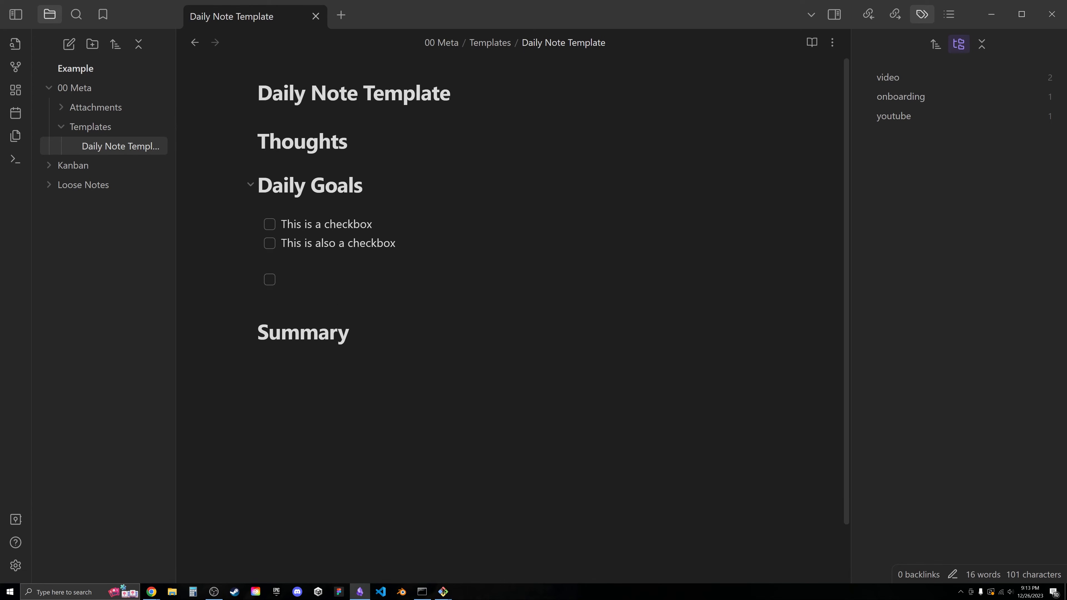
key(BackSpace)
key(BackSpace)
key(BackSpace)
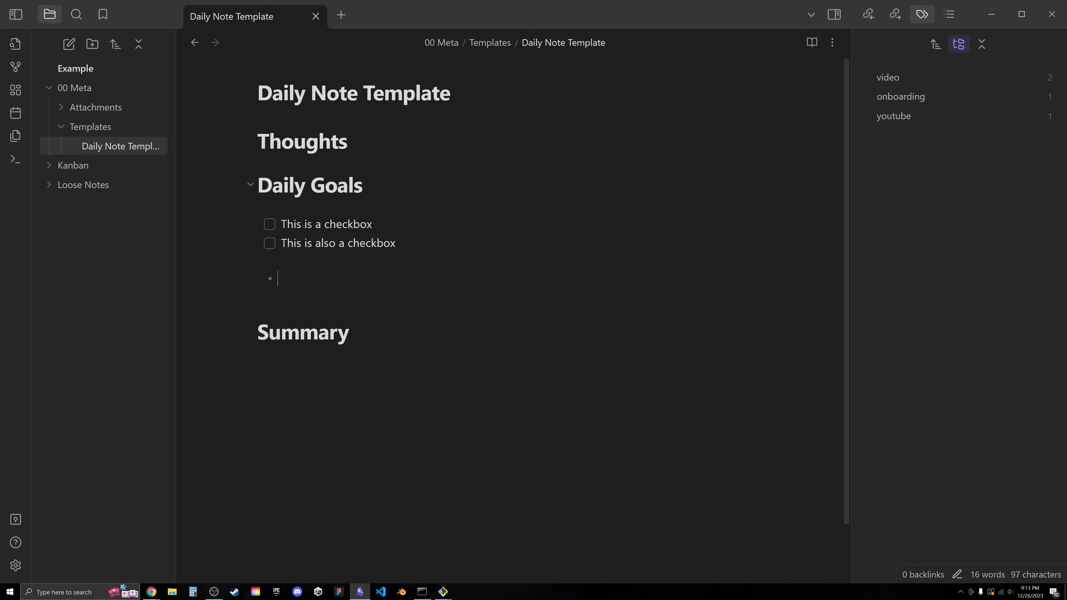
text(/)
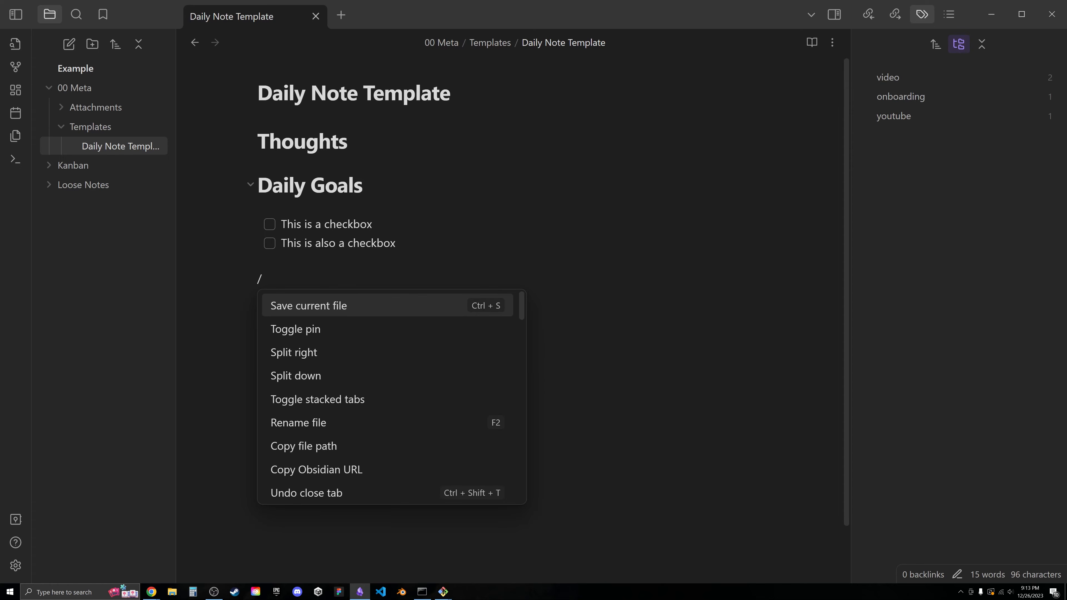
text(check)
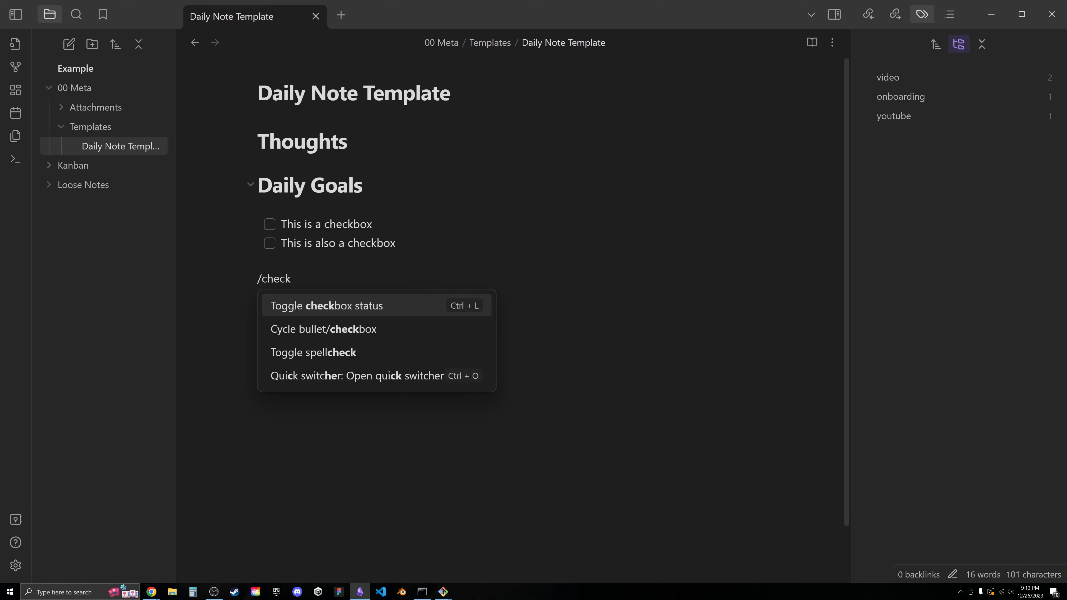
key(Return)
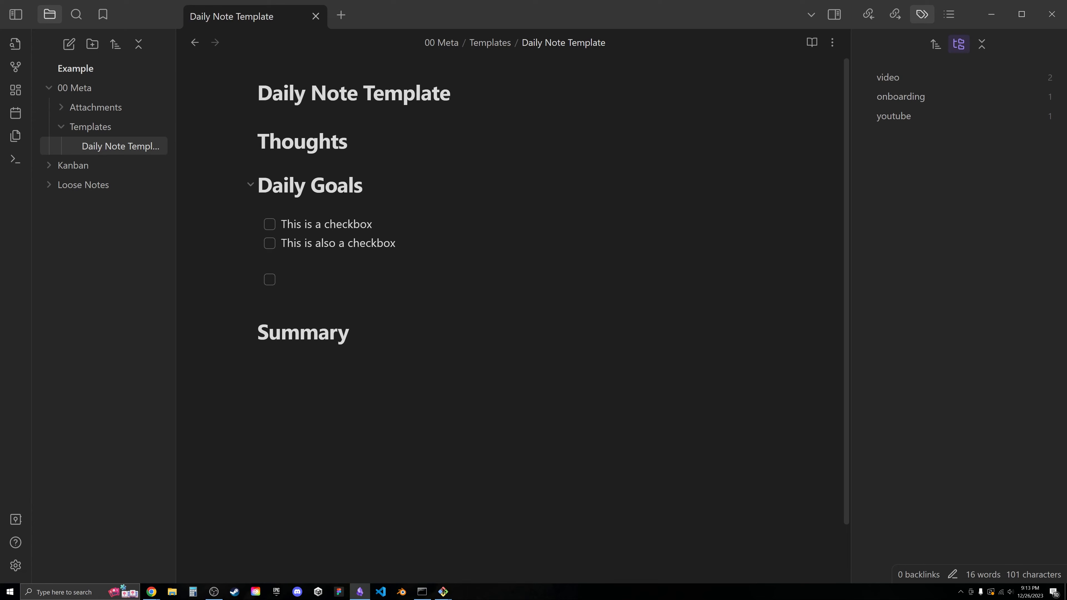
key(BackSpace)
key(BackSpace)
key(BackSpace)
key(BackSpace)
key(BackSpace)
key(BackSpace)
key(BackSpace)
key(BackSpace)
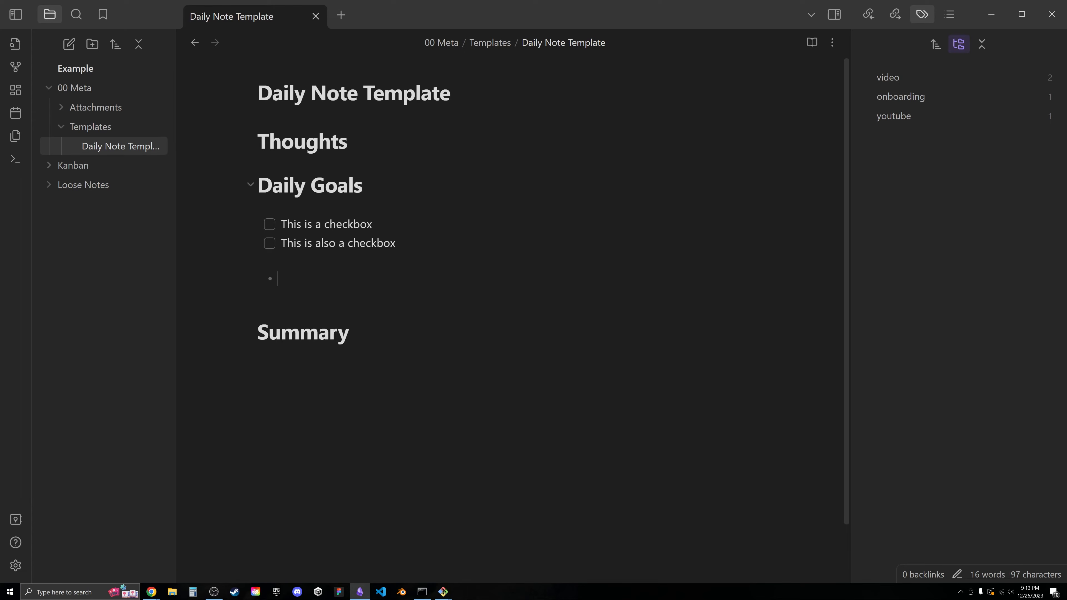
Replace the text of the first checkbox under Daily Goals with "Item 1".
key(shift+Left)
key(shift+Left)
key(shift+Left)
key(shift+Left)
key(shift+Left)
key(shift+Left)
key(shift+Left)
key(shift+Left)
key(shift+Left)
key(shift+Left)
key(shift+Left)
key(shift+Left)
key(shift+Left)
key(shift+Left)
key(shift+Left)
key(shift+Left)
key(shift+Left)
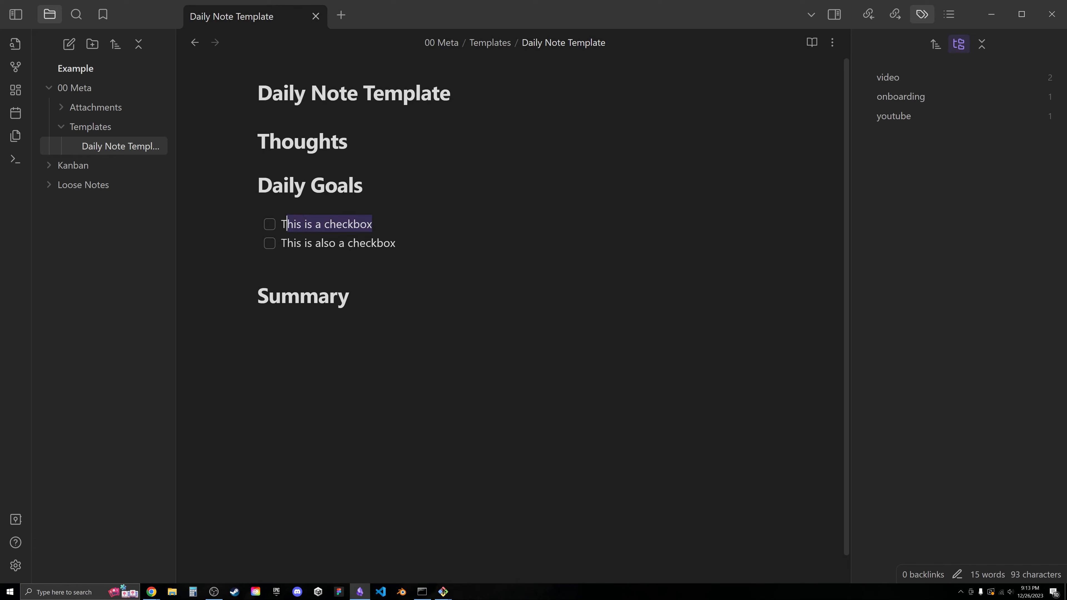
key(BackSpace)
key(BackSpace)
text(Item 1)
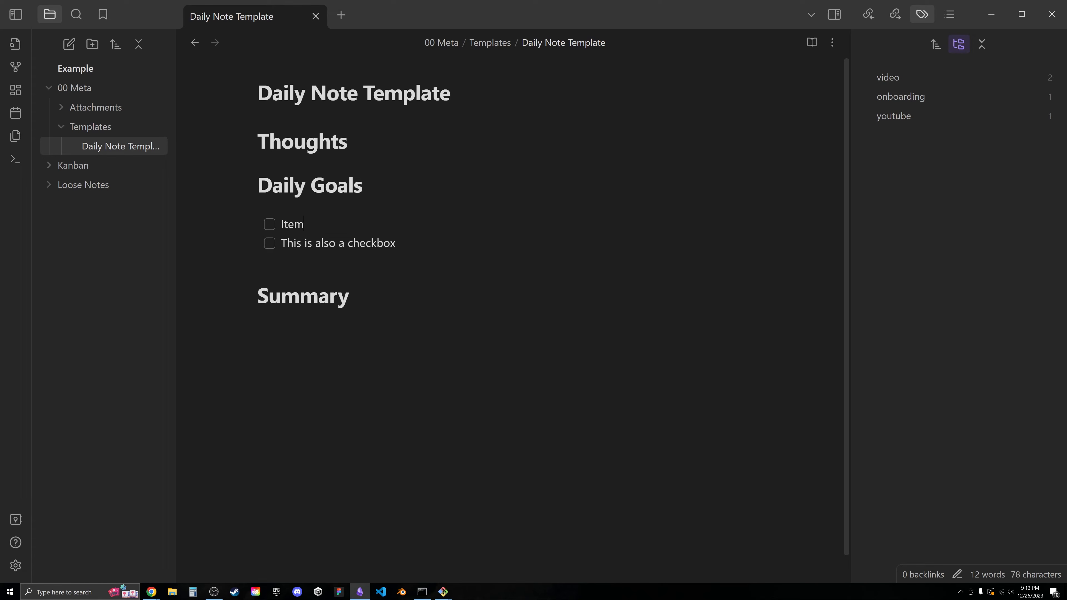
Replace the text of the second checkbox with "Item 2" and add an empty third checkbox below it.
key(Down)
key(End)
key(shift+Left)
key(shift+Left)
key(shift+Left)
key(shift+Left)
key(shift+Left)
key(shift+Left)
key(shift+Left)
key(shift+Left)
key(shift+Left)
key(shift+Left)
key(shift+Left)
key(shift+Left)
key(shift+Left)
key(shift+Left)
key(shift+Left)
key(shift+Left)
key(shift+Left)
key(shift+Left)
key(shift+Left)
key(shift+Left)
text(Item 2)
key(Return)
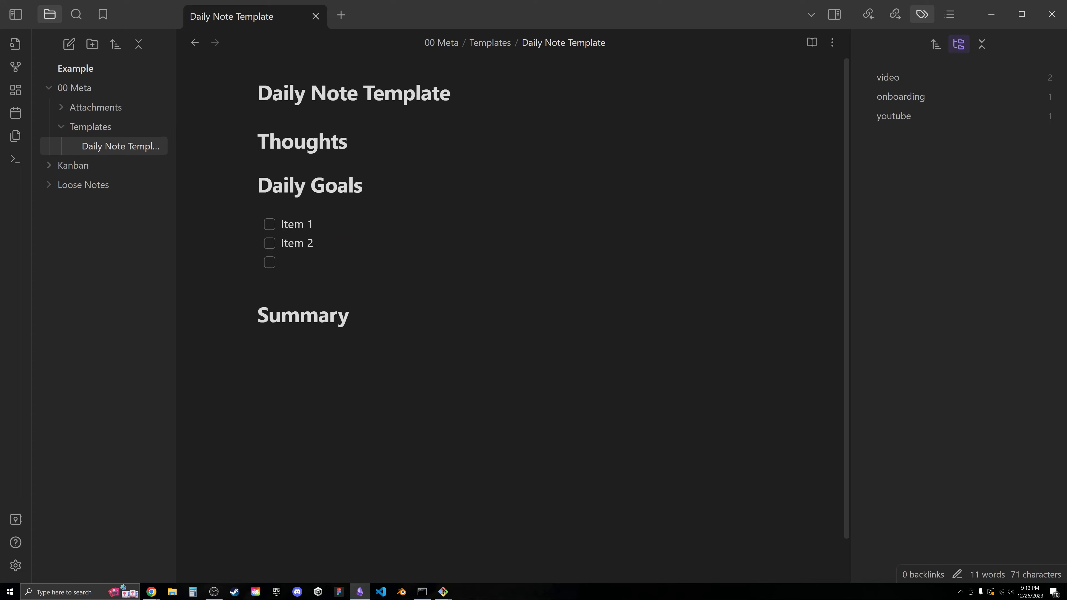
Label the third checkbox "Item 3" and add the line "This is where you would add in your thoughts" under Thoughts.
text(Item 3)
click(351, 141)
key(Return)
key(Return)
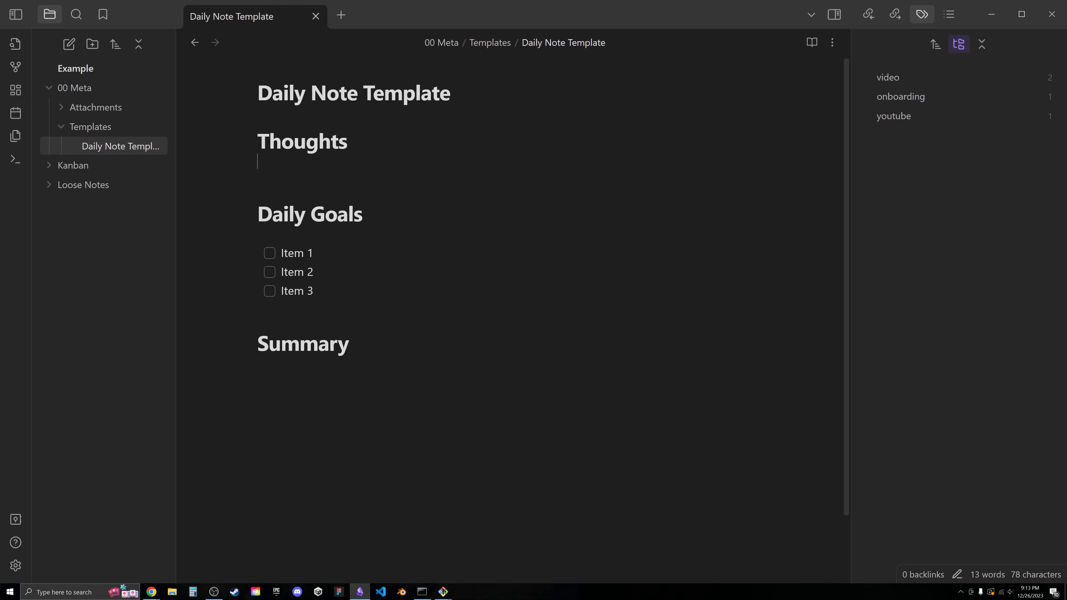
text(This is where y)
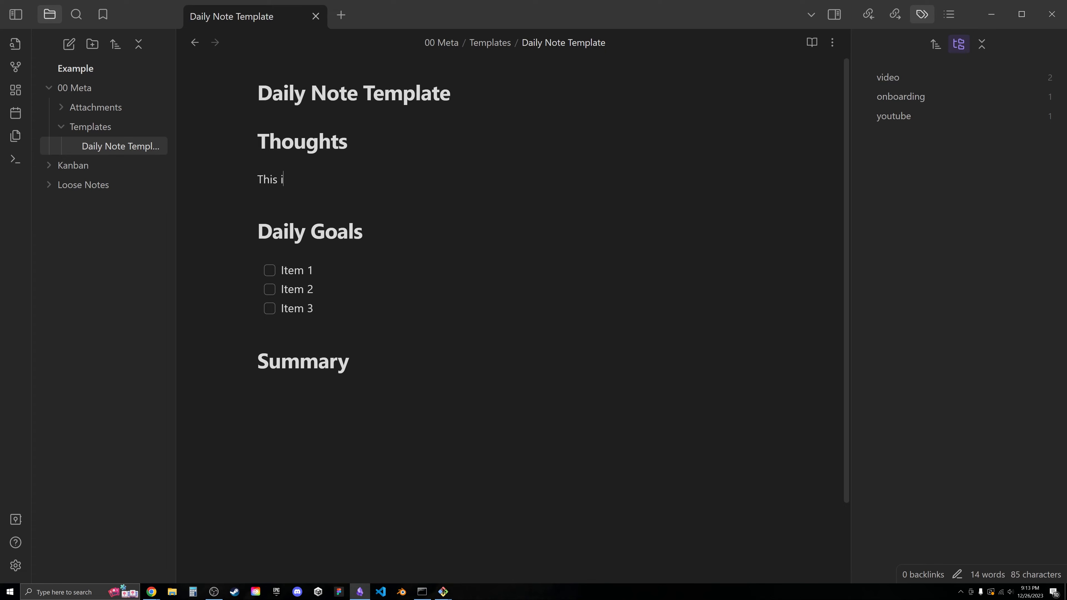
text(coul)
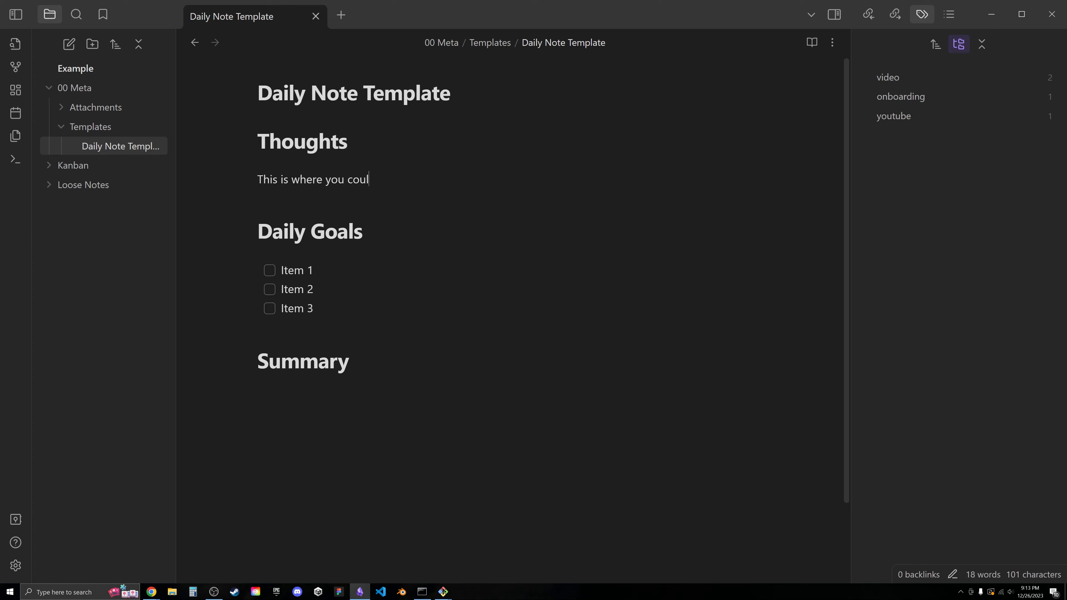
key(BackSpace)
key(BackSpace)
key(BackSpace)
key(BackSpace)
text(would add in your thoughts)
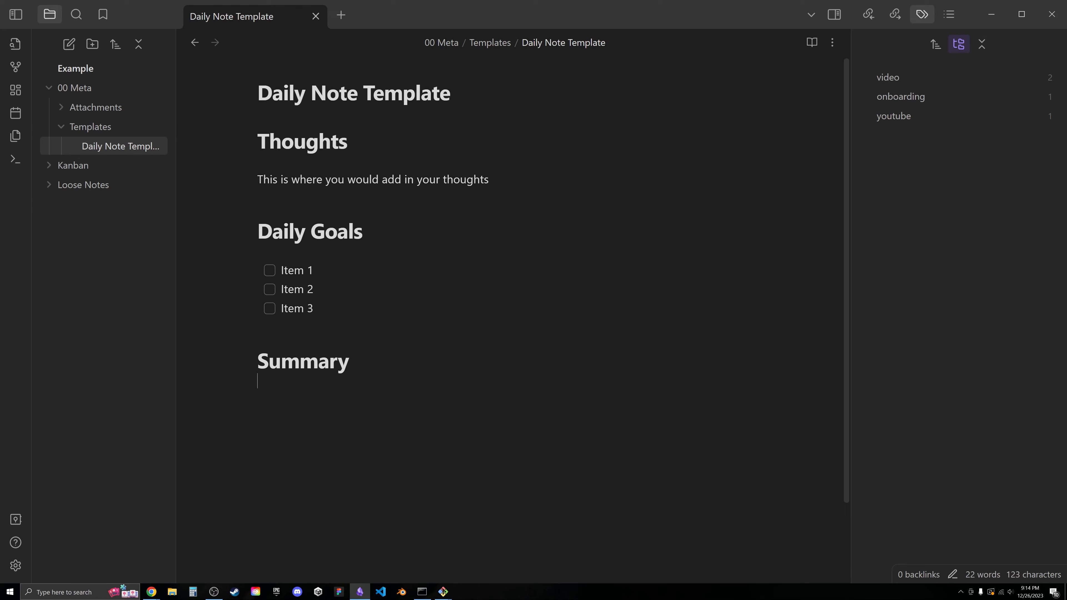
Add the line "This what you did for day" under the Summary heading.
key(Return)
text(This what you did forthe d)
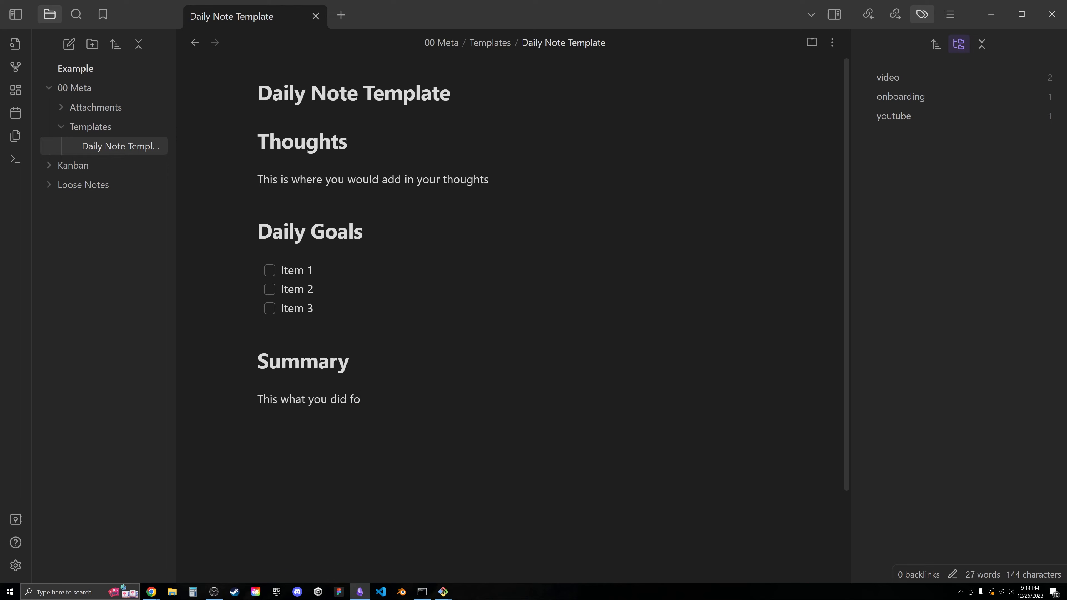
key(BackSpace)
key(BackSpace)
key(BackSpace)
key(BackSpace)
key(BackSpace)
text(day)
Insert a blank line above Thoughts and add a note property named doctype with the value "daily".
click(257, 128)
key(Return)
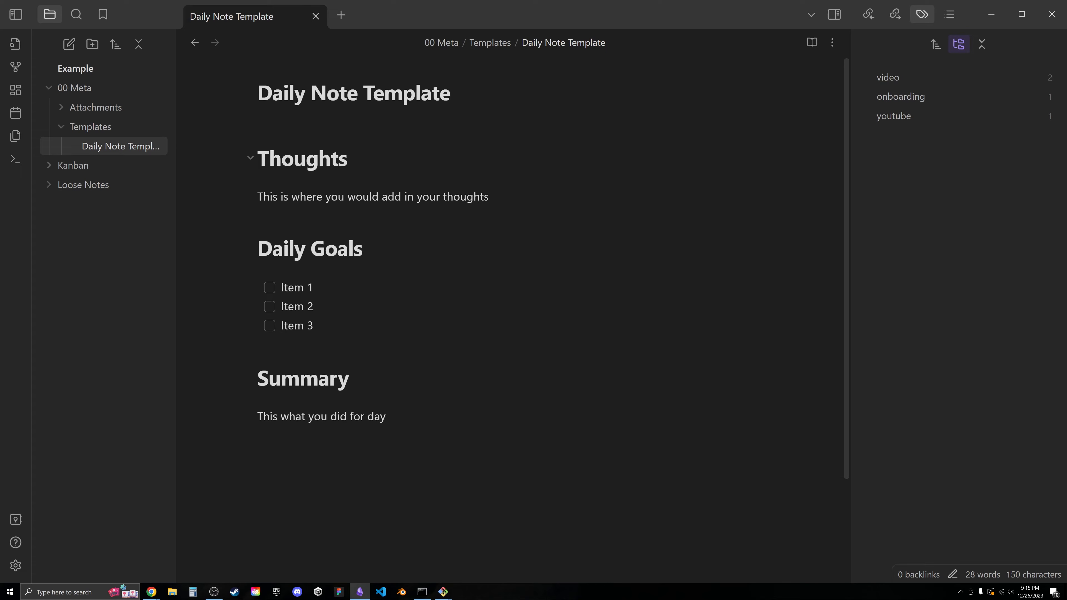
key(ctrl+semicolon)
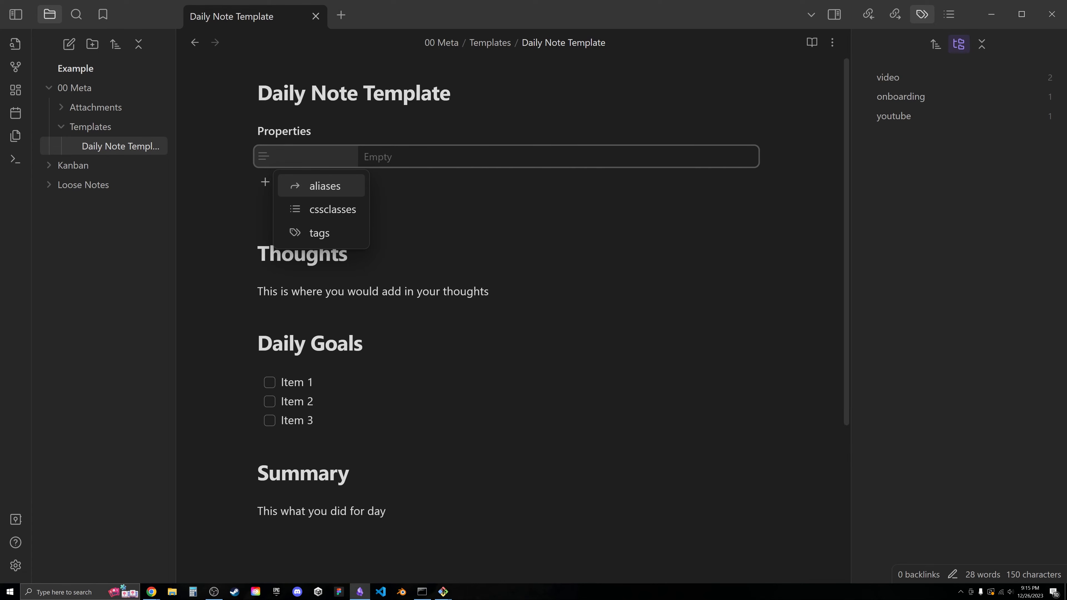
text(doctype)
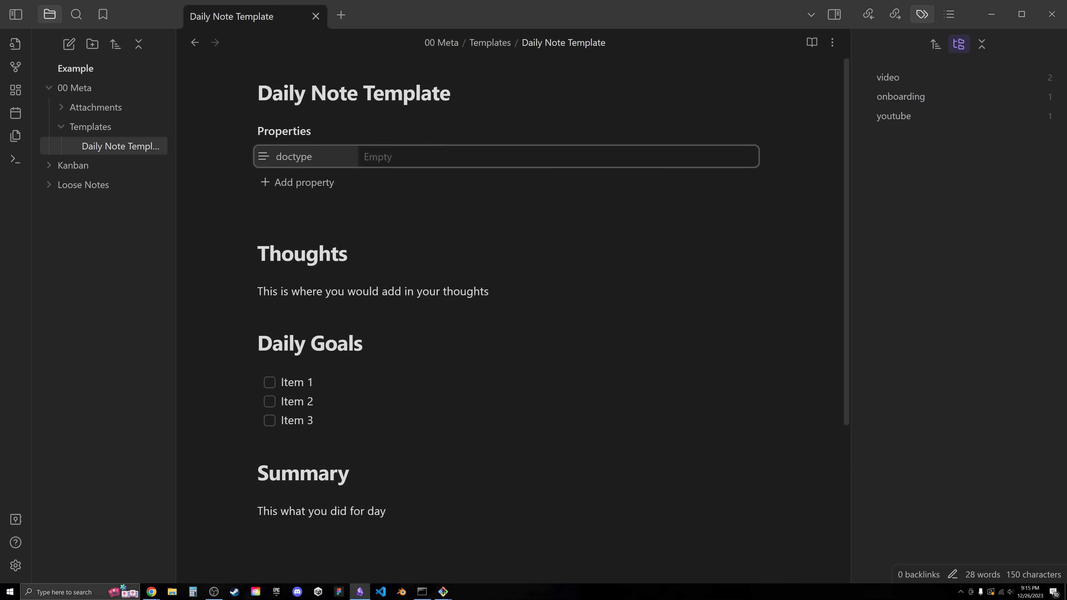
key(Tab)
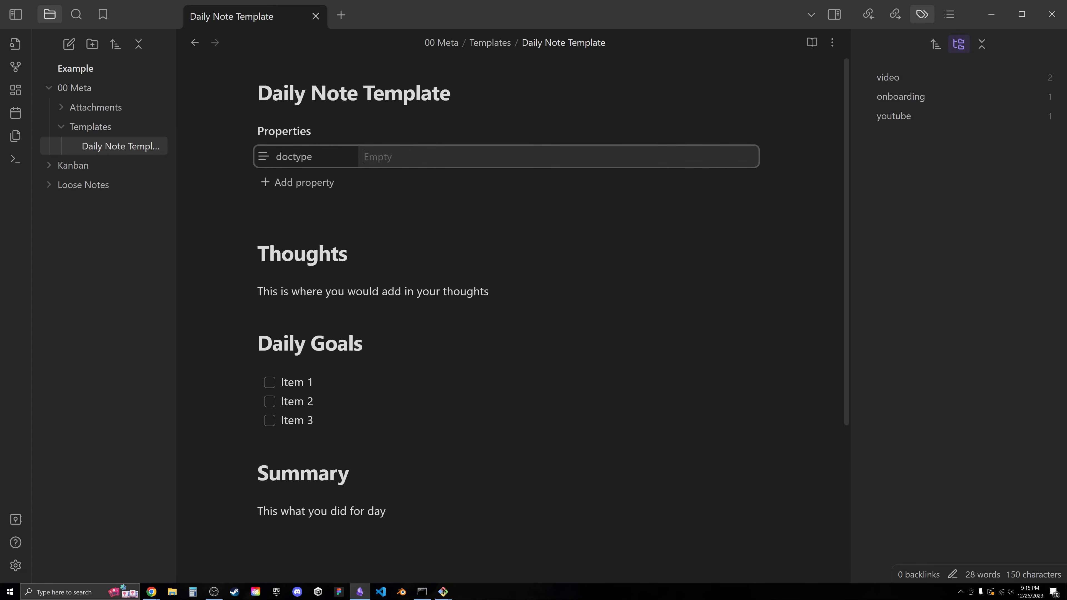
text(daily)
key(Return)
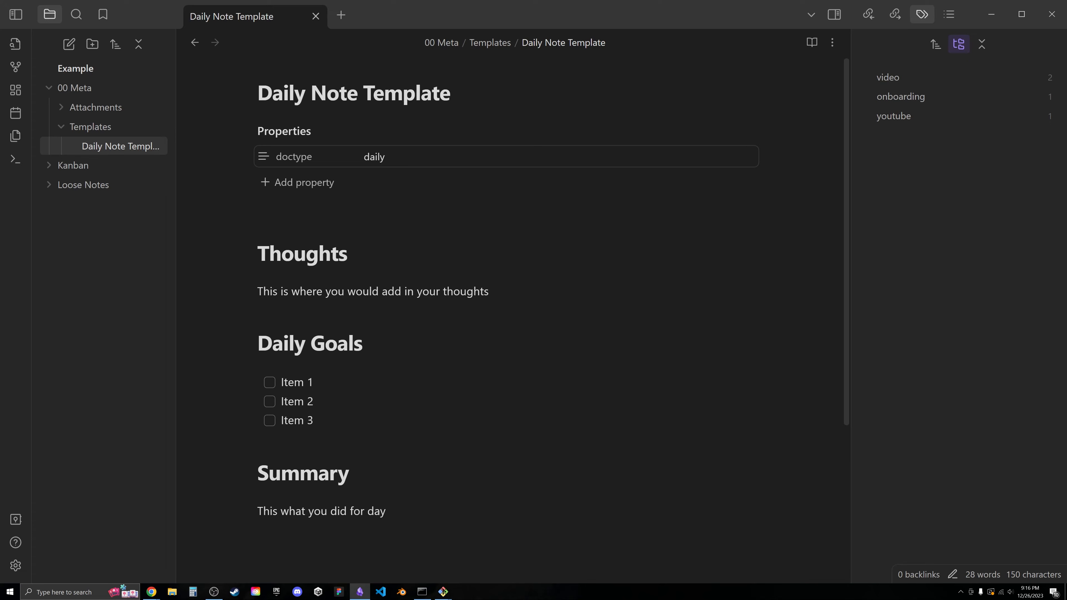
click(538, 157)
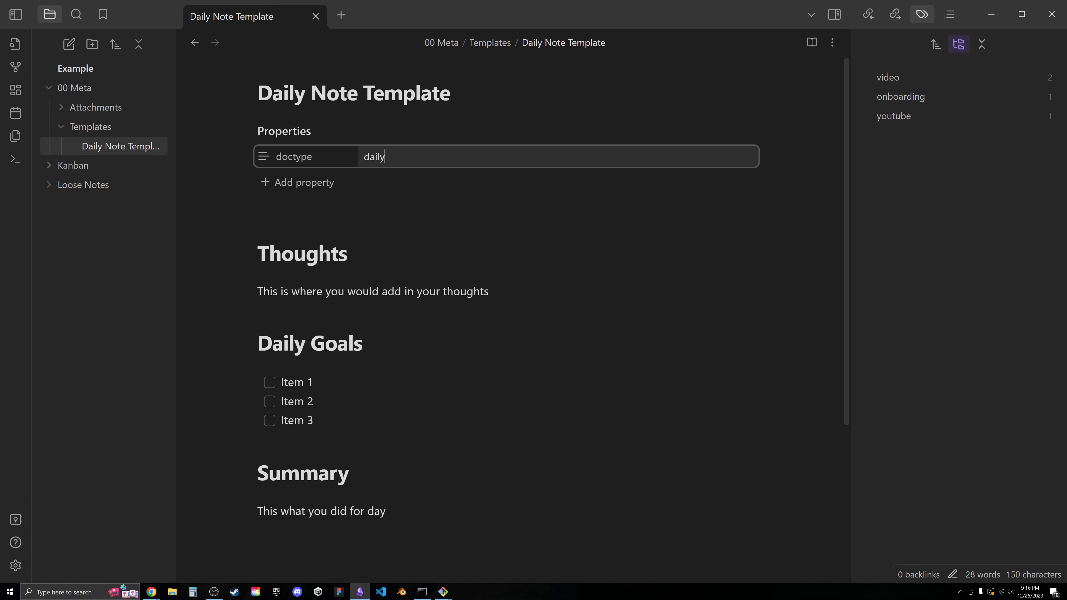
drag(407, 513, 237, 291)
double_click(462, 156)
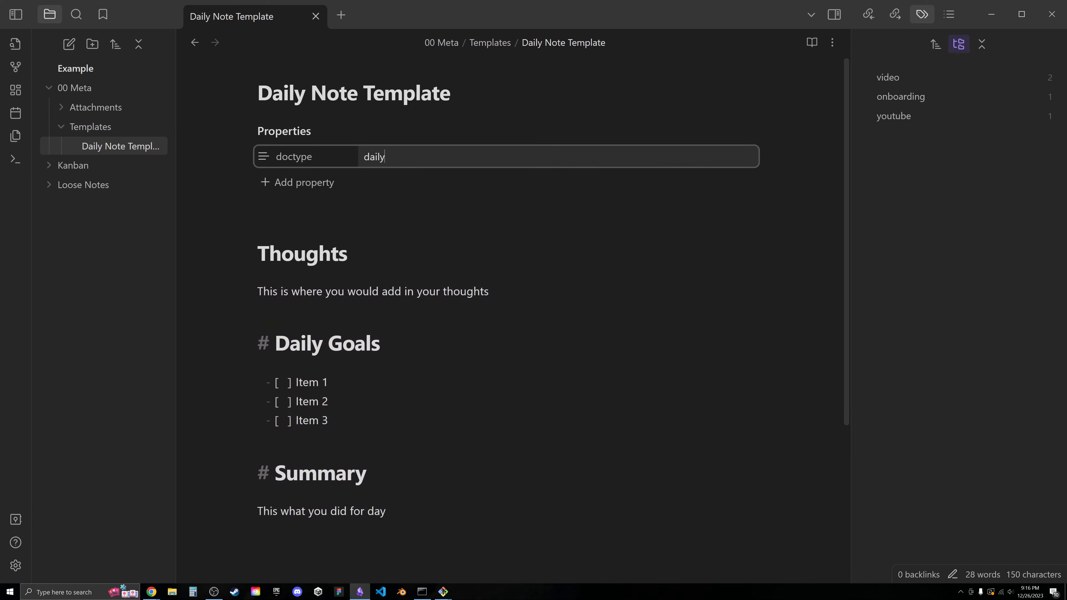
Add a second note property named happiness with the value "happy".
click(306, 180)
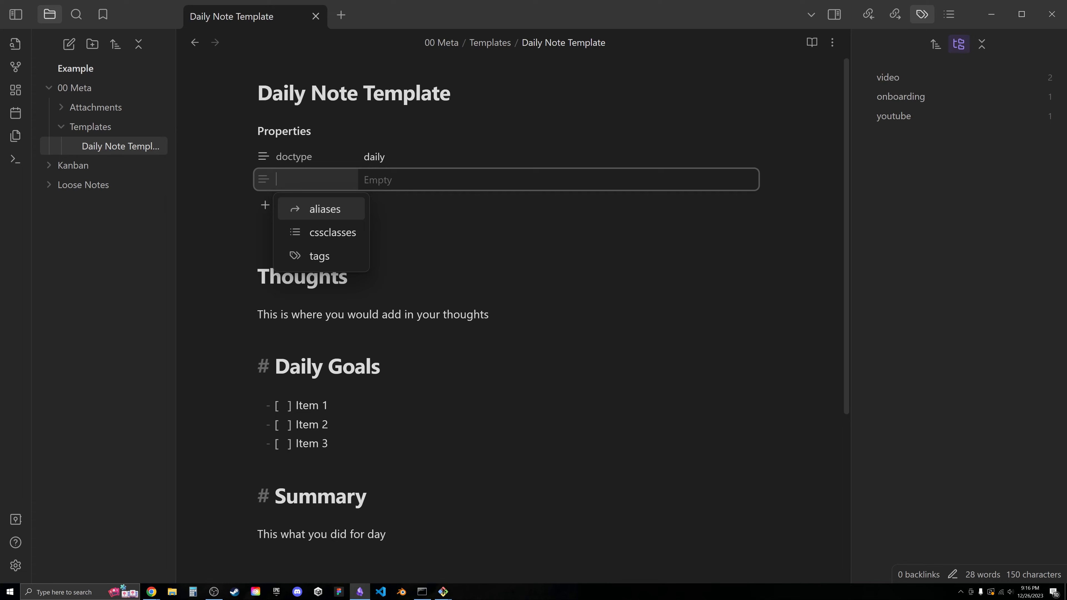
text(happiness)
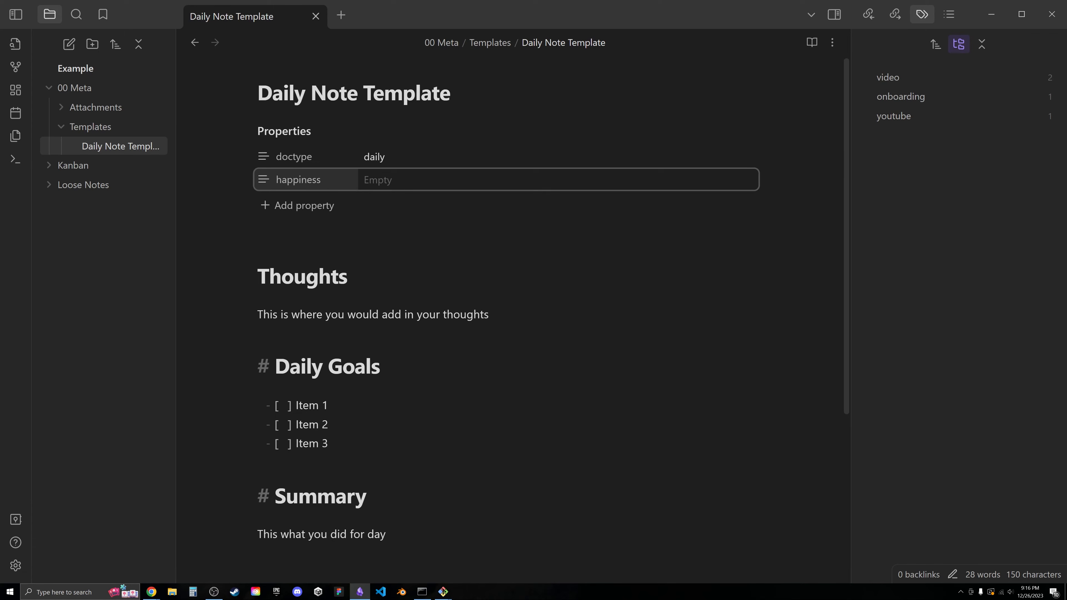
key(Return)
text(real)
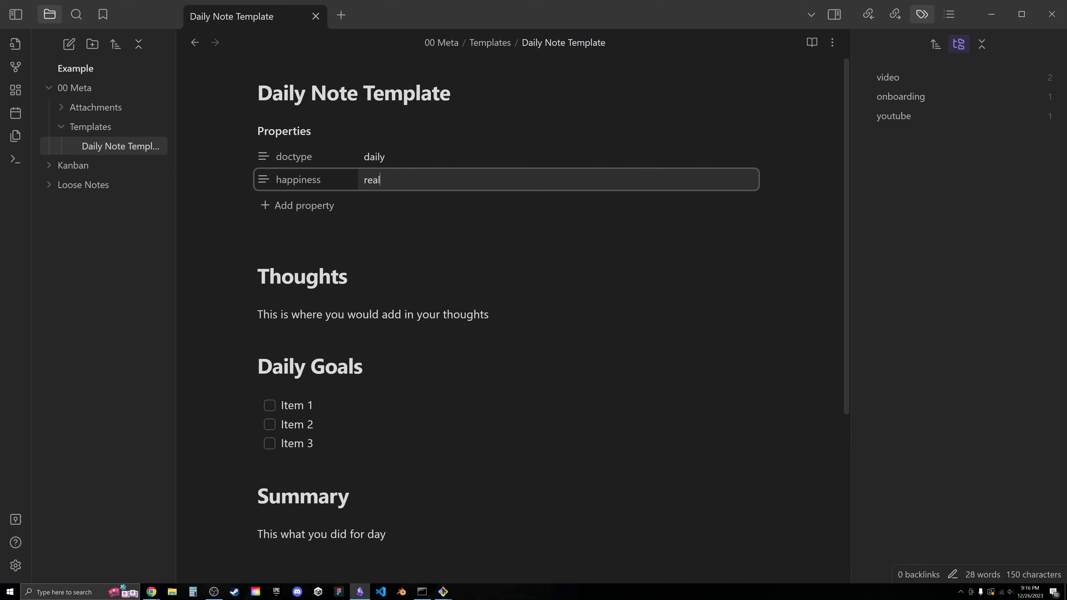
key(BackSpace)
key(BackSpace)
key(BackSpace)
key(BackSpace)
text(Happy)
key(Return)
click(263, 181)
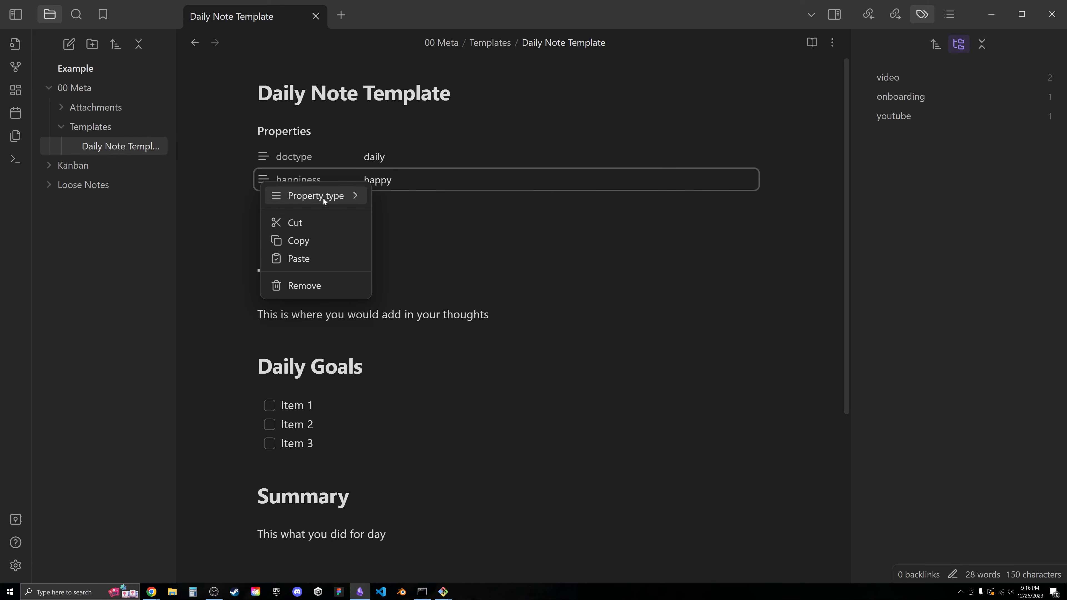
mouse_move(323, 197)
key(Escape)
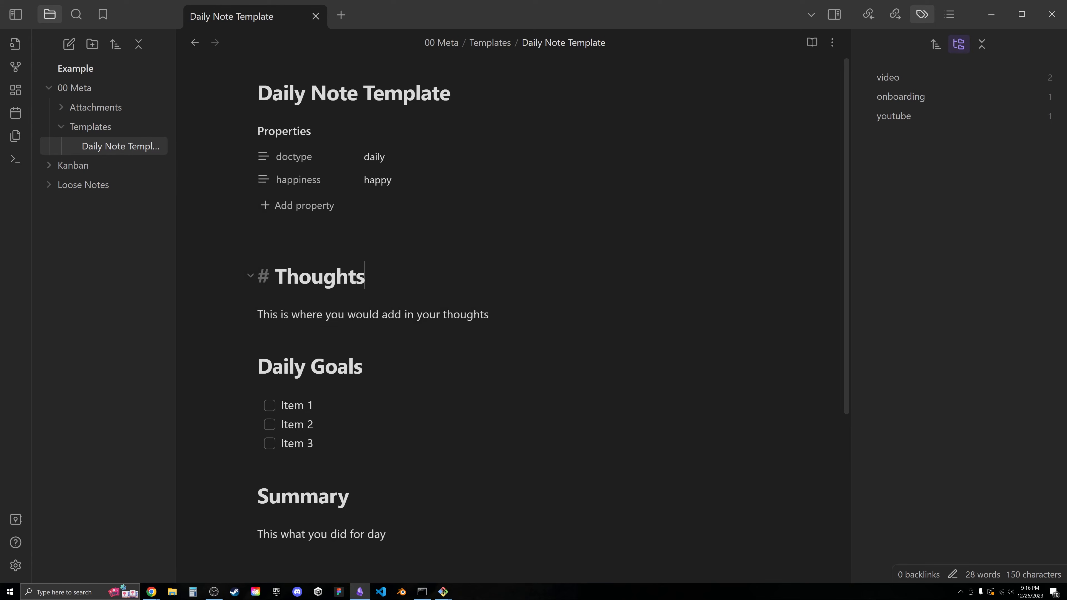
Add a third note property named date and set its property type to Date & time.
click(294, 205)
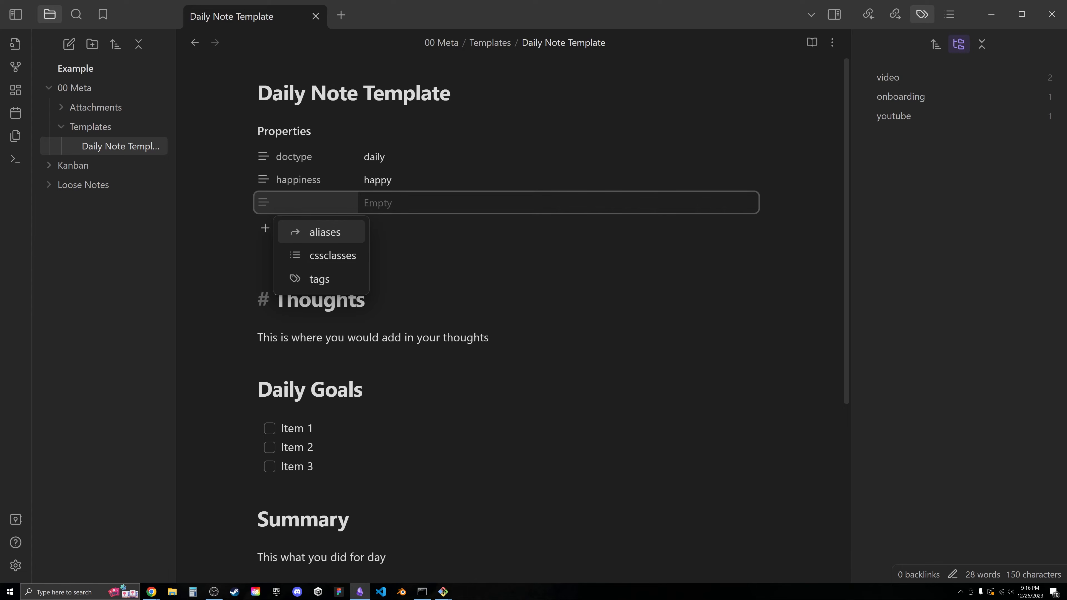
text(Date)
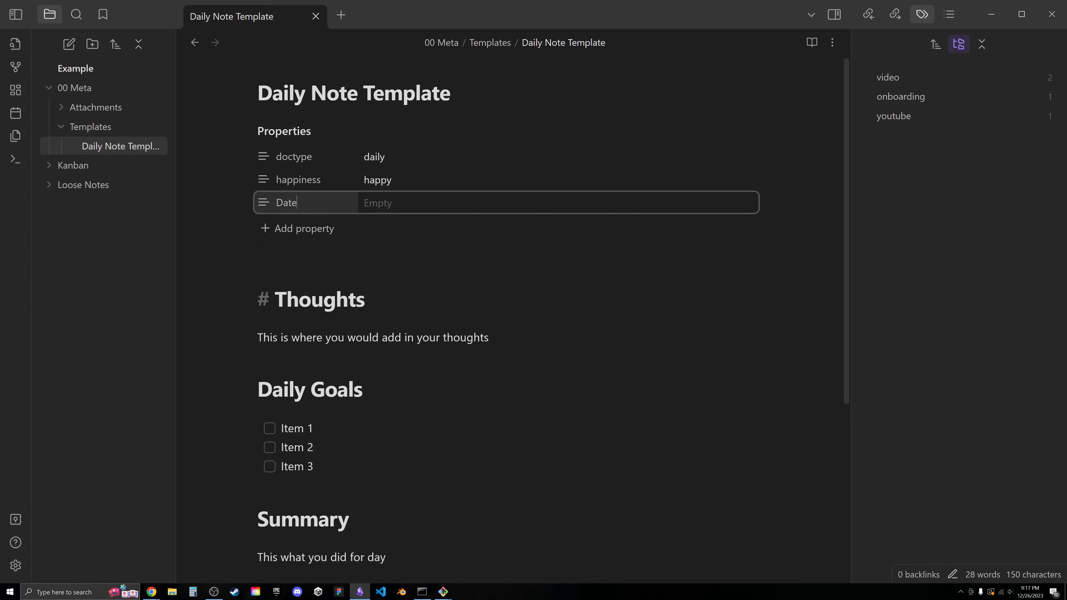
key(BackSpace)
key(BackSpace)
key(BackSpace)
key(BackSpace)
text(date)
click(266, 203)
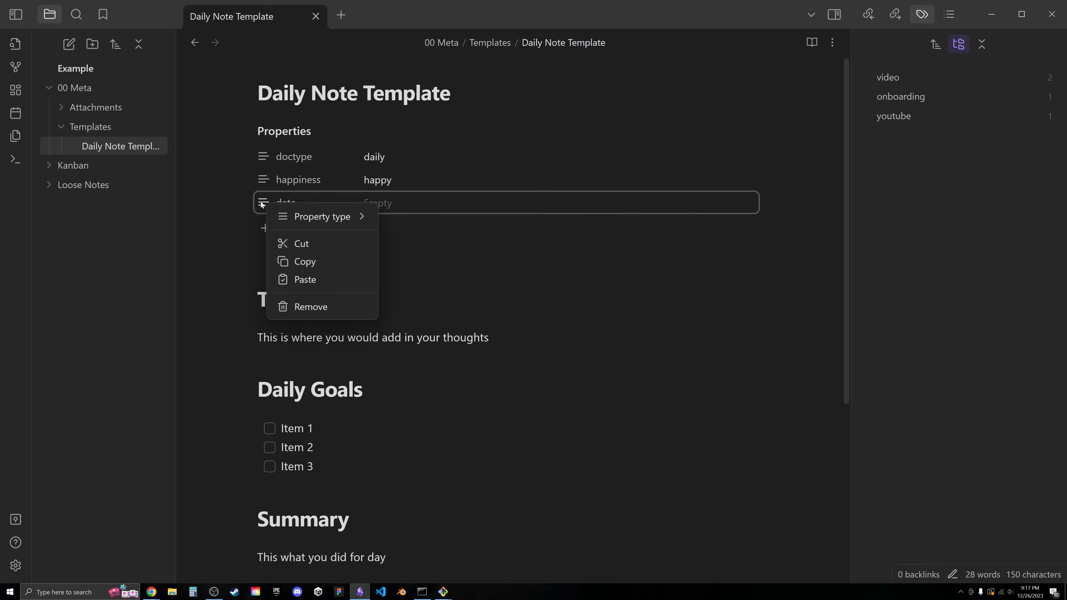
mouse_move(311, 216)
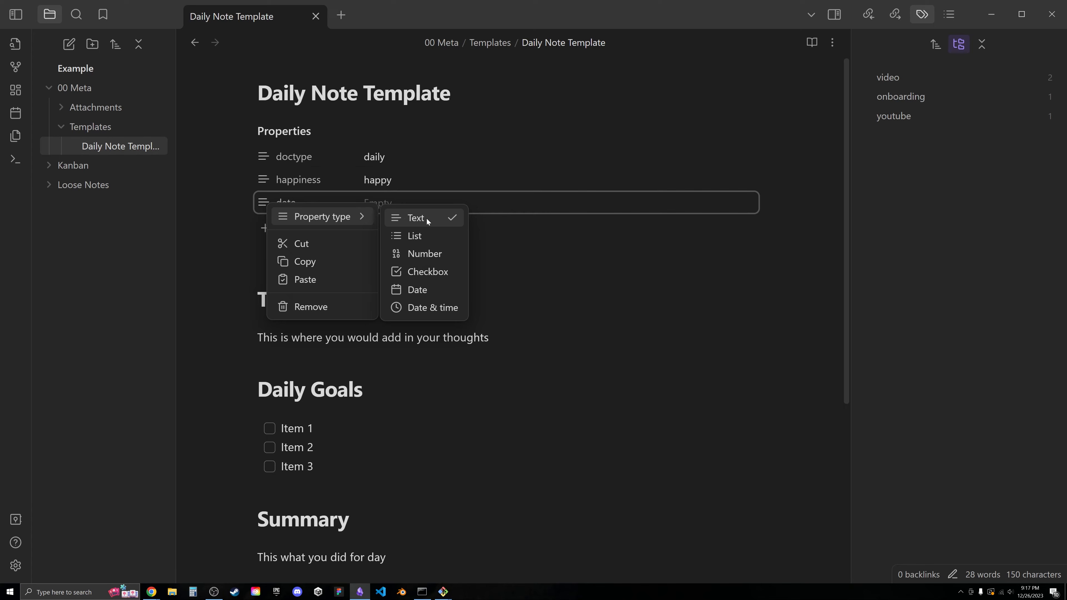
click(430, 303)
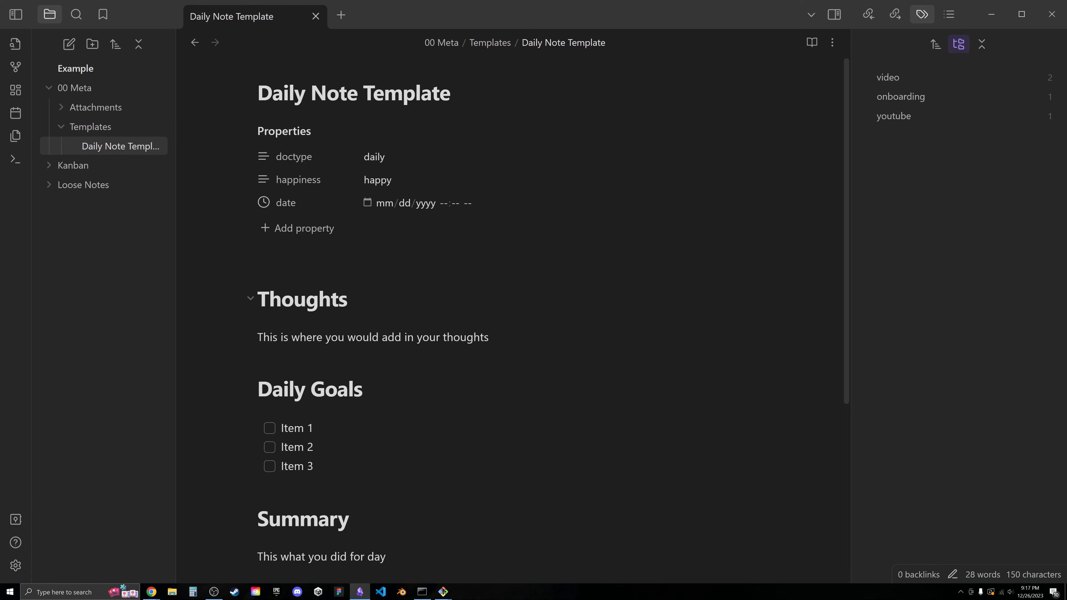
Try filling the date property with today's date and time, and clear the value again.
click(367, 204)
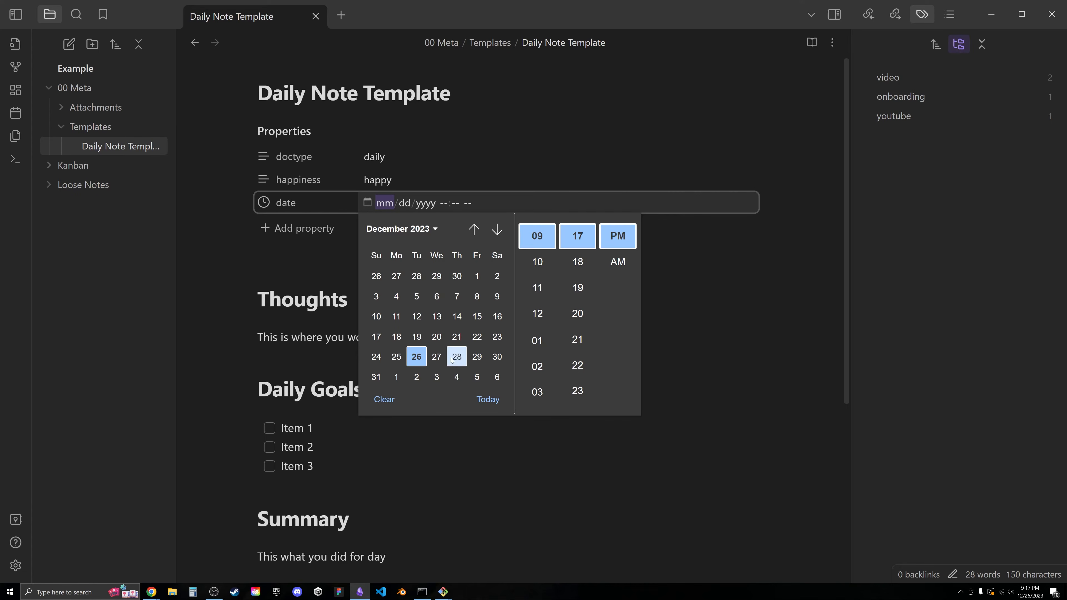
click(487, 401)
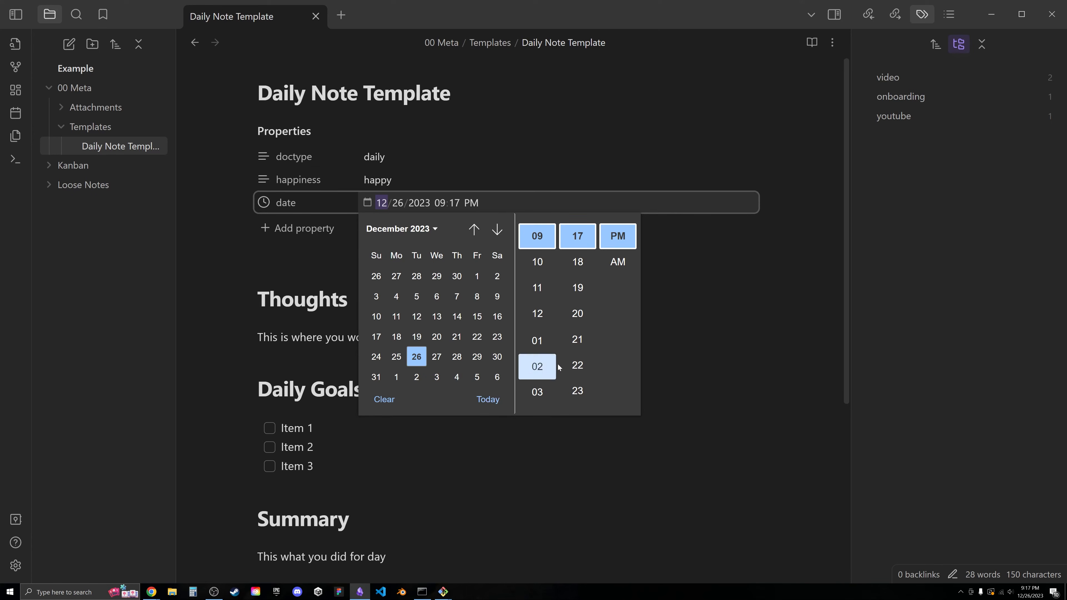
click(352, 299)
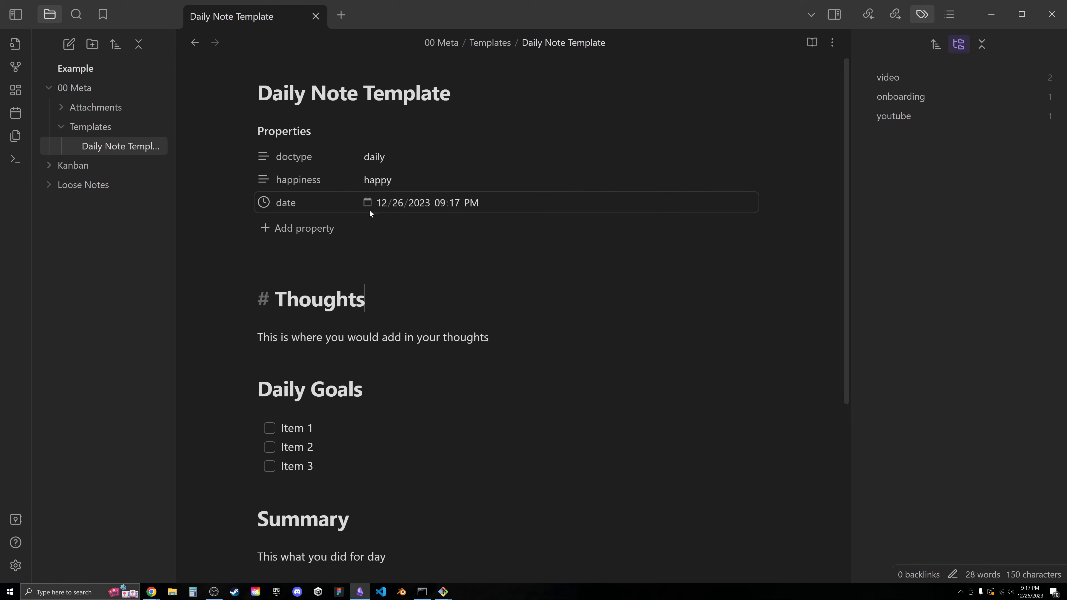
click(508, 201)
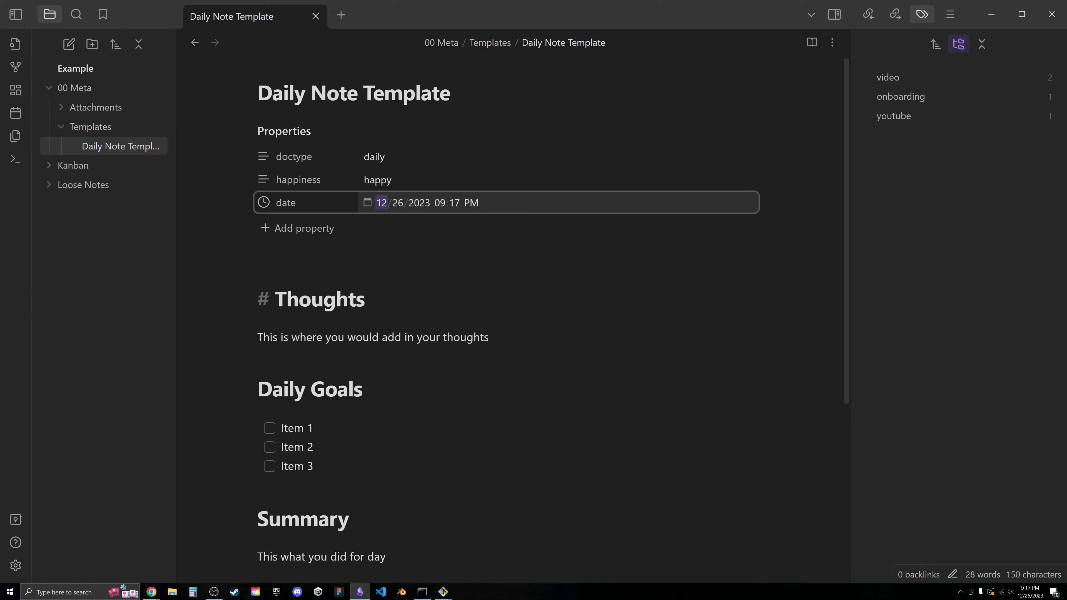
click(368, 203)
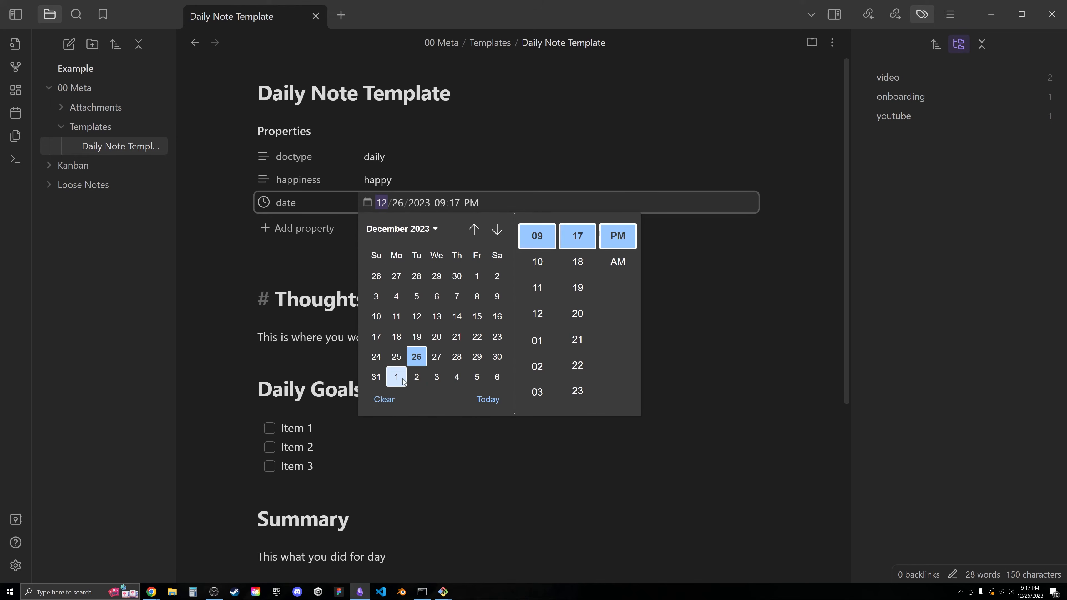
click(383, 402)
click(455, 237)
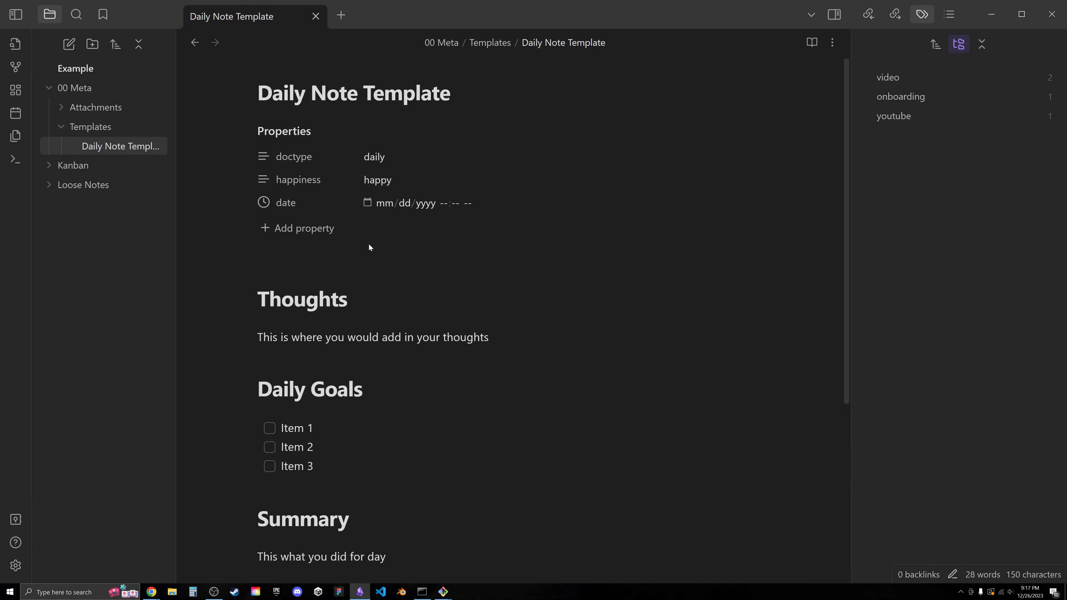
Add two trailing periods to the sentence under Summary so it ends in "day..".
scroll(369, 247, down, 5)
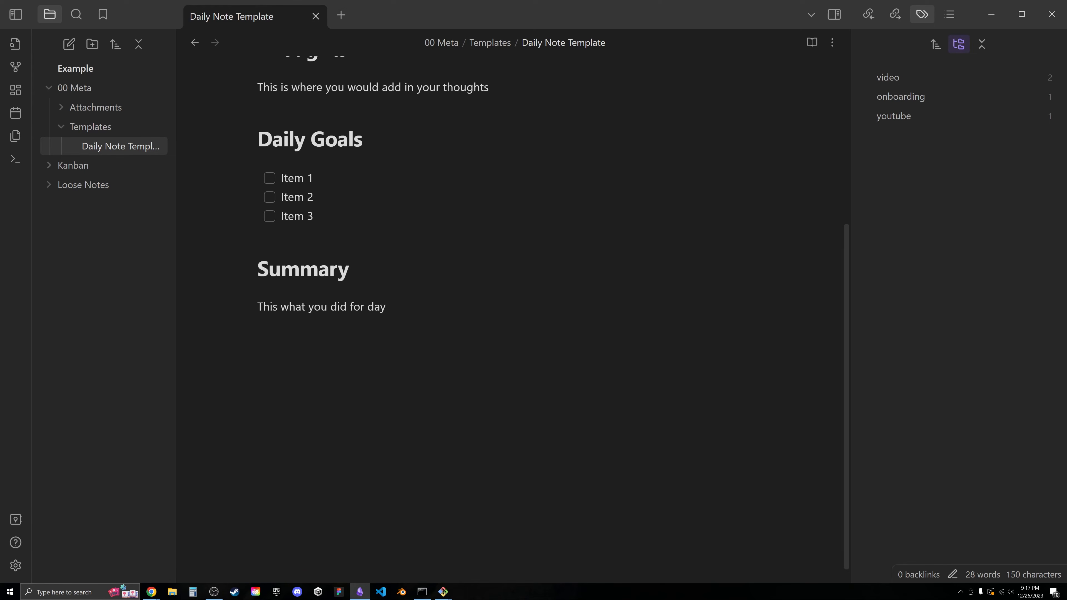
text(...)
scroll(350, 255, up, 5)
click(349, 255)
key(BackSpace)
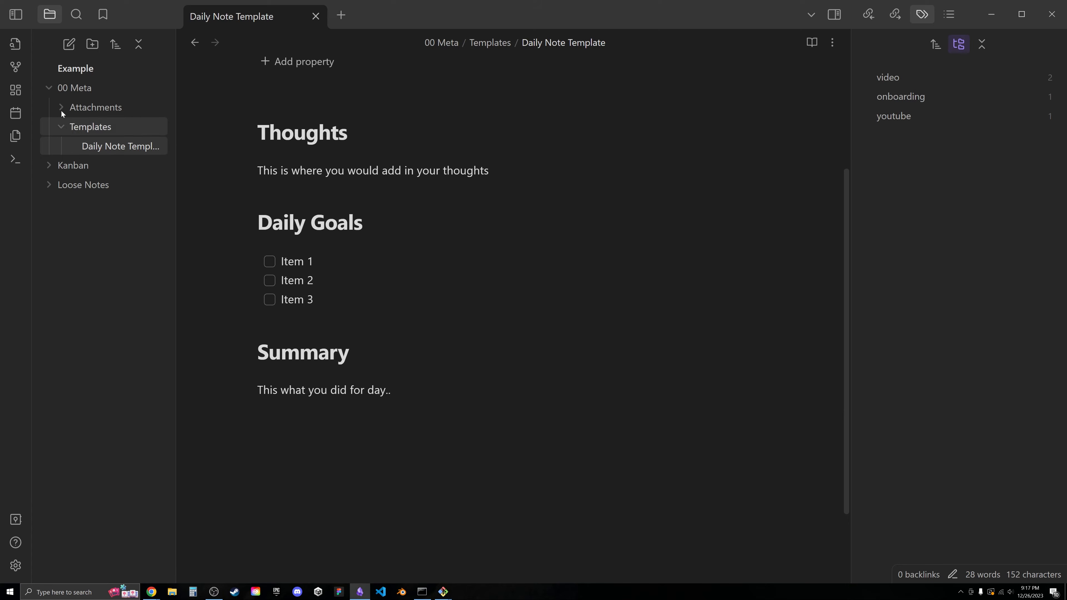
Collapse the 00 Meta folder and create a new folder named "Daily Notes" at the vault's top level.
click(51, 88)
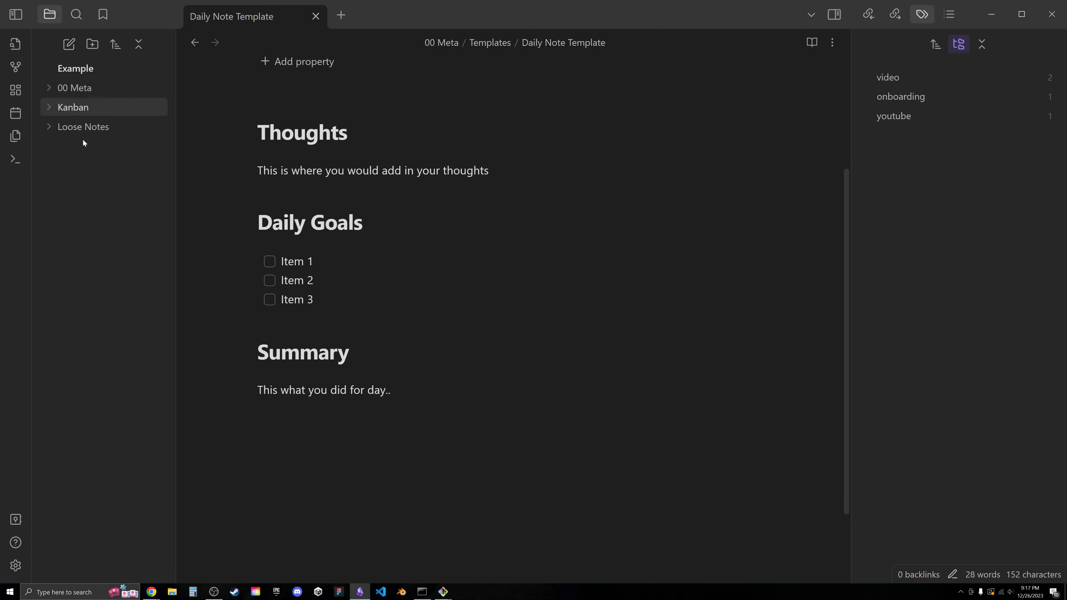
click(93, 44)
text(Daily)
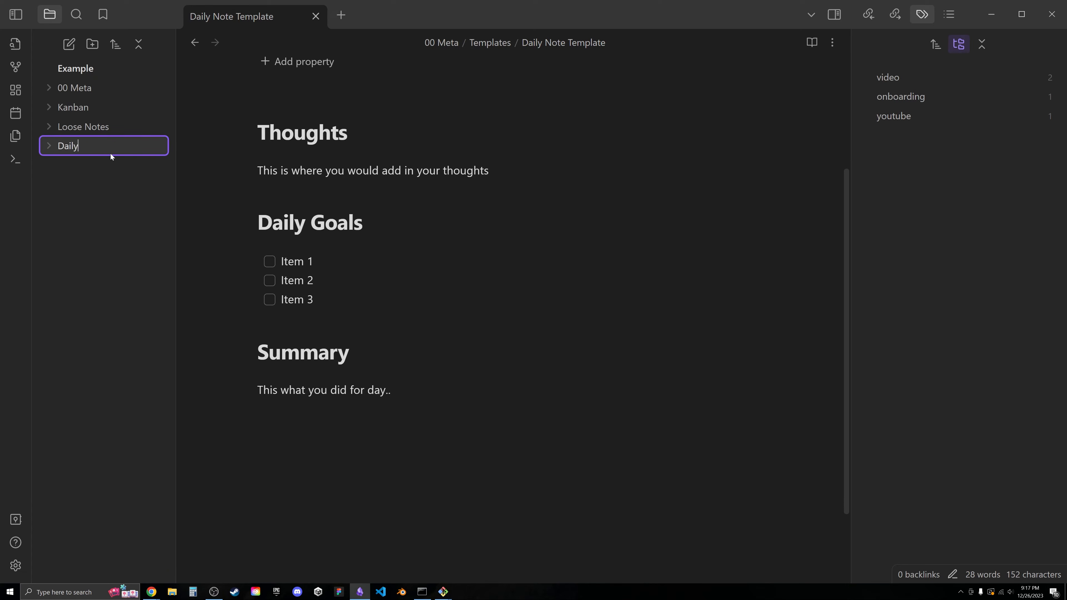
text( Notes)
key(Return)
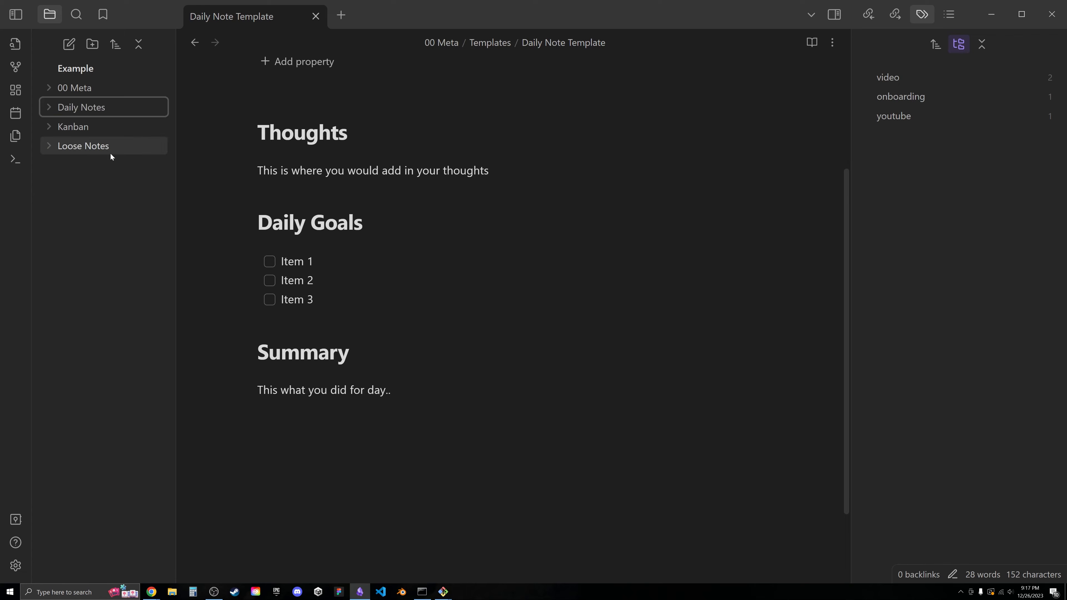
Open the Daily notes plugin settings and view their date format reference in a maximized browser window.
click(14, 565)
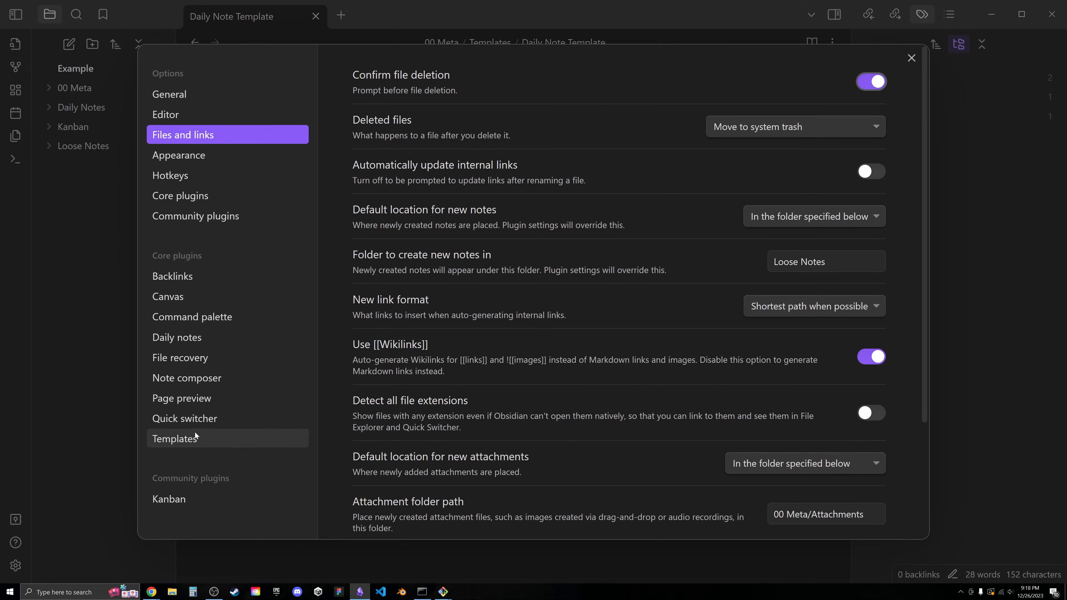
click(204, 339)
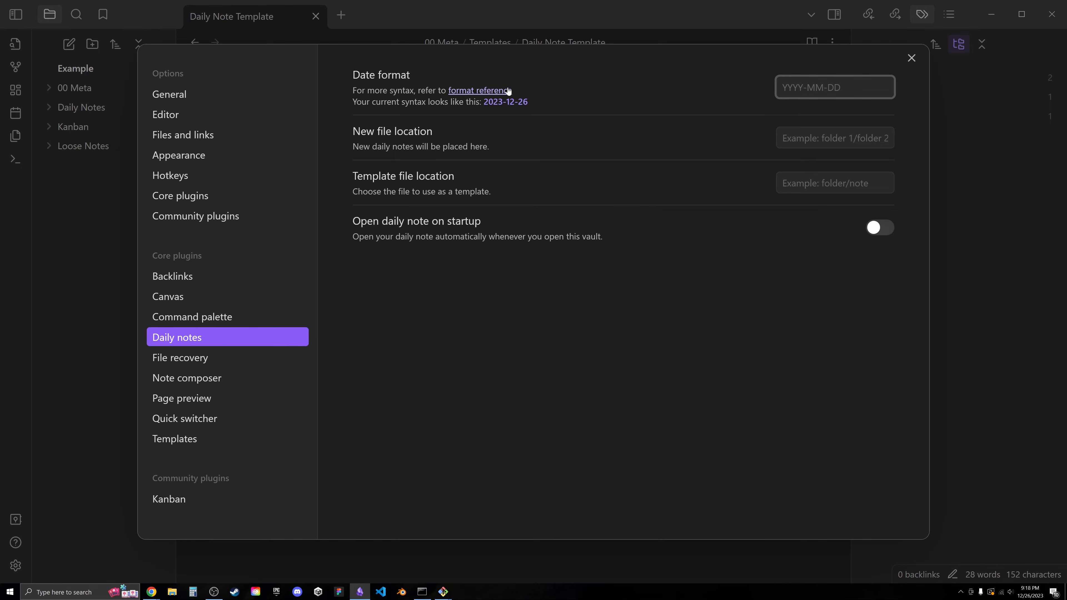
click(475, 90)
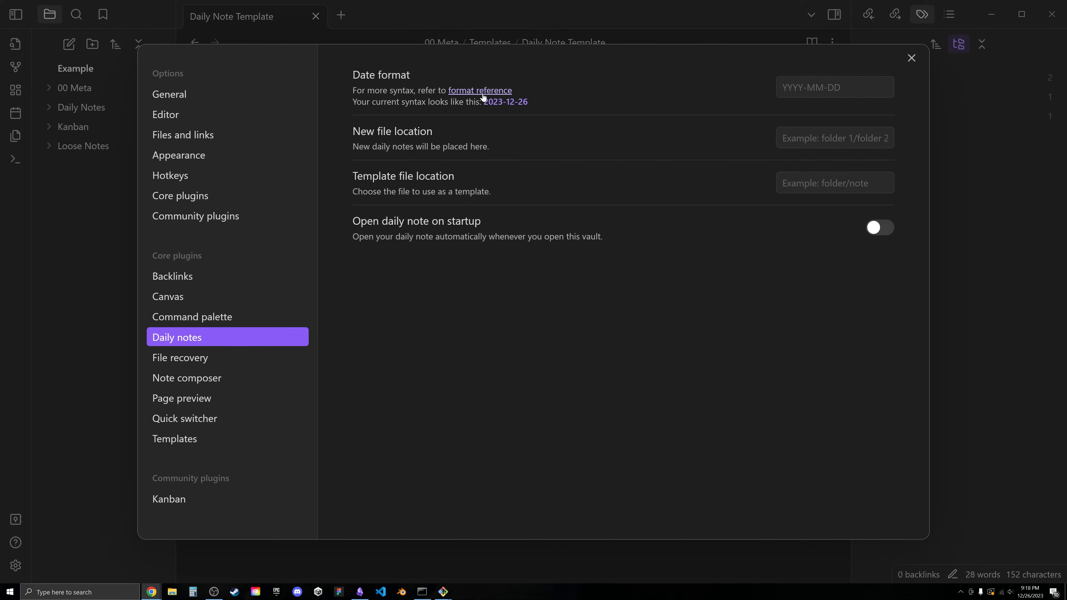
drag(996, 177, 155, 148)
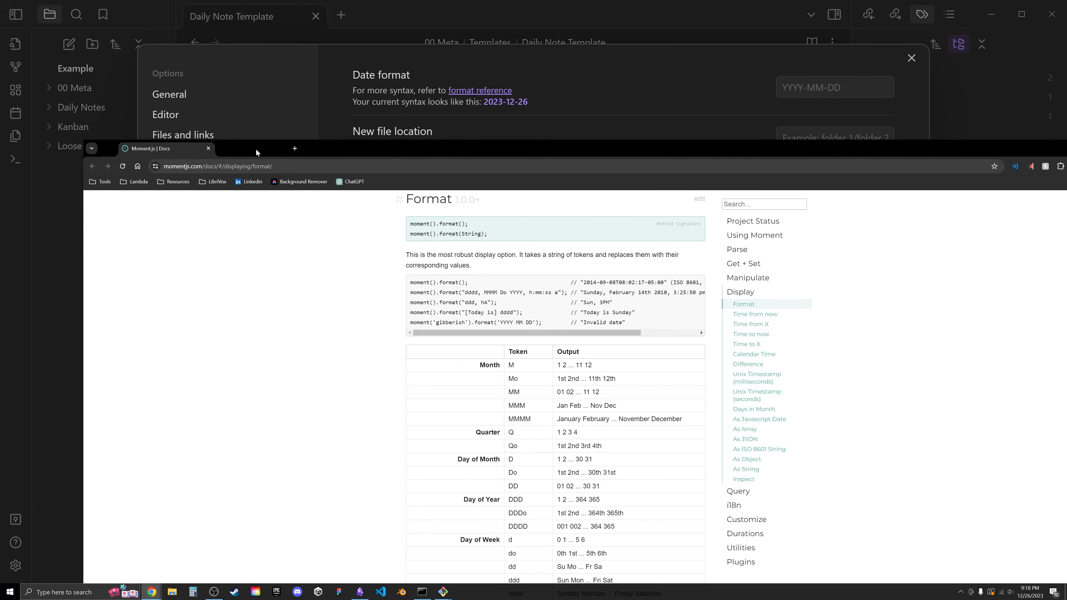
double_click(483, 151)
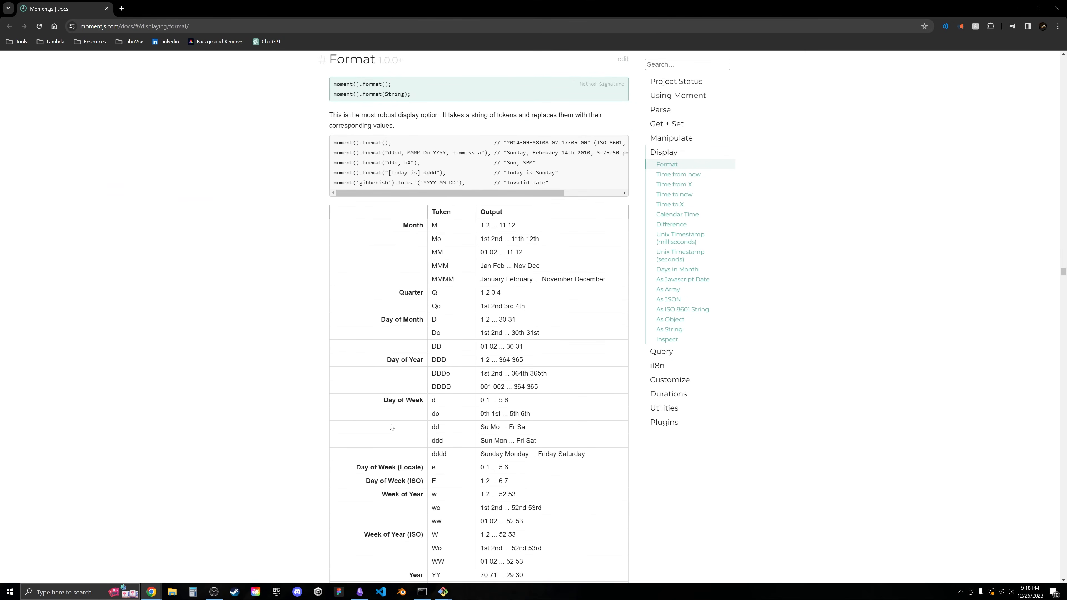
Examine the Moment.js format table for the month, day of month and year tokens, and move the browser window away.
scroll(391, 426, down, 7)
scroll(390, 427, up, 3)
scroll(460, 205, up, 3)
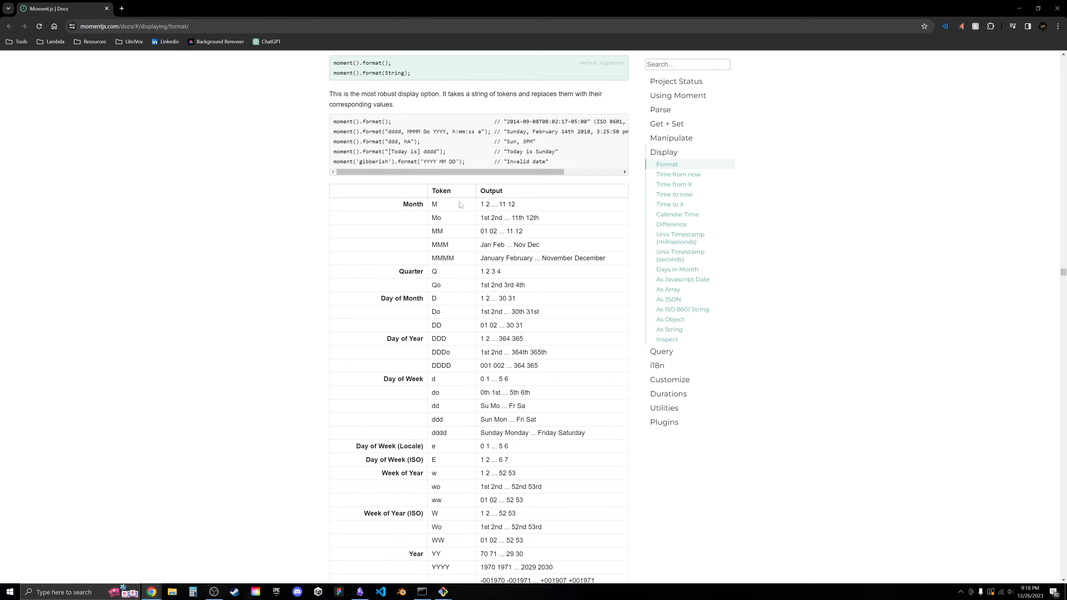
scroll(460, 205, down, 6)
scroll(473, 313, up, 1)
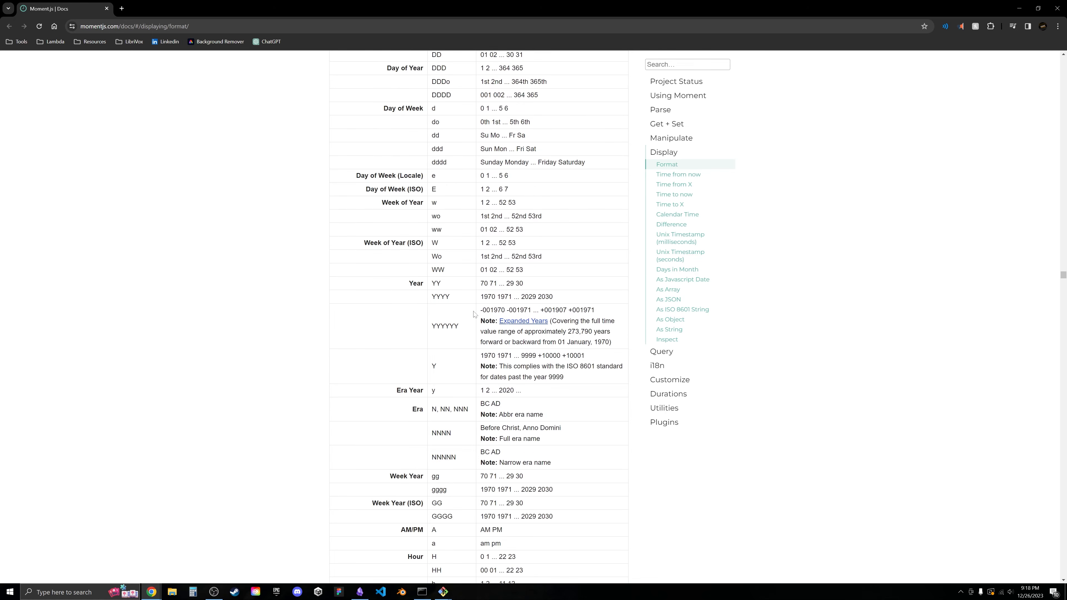
scroll(474, 313, up, 5)
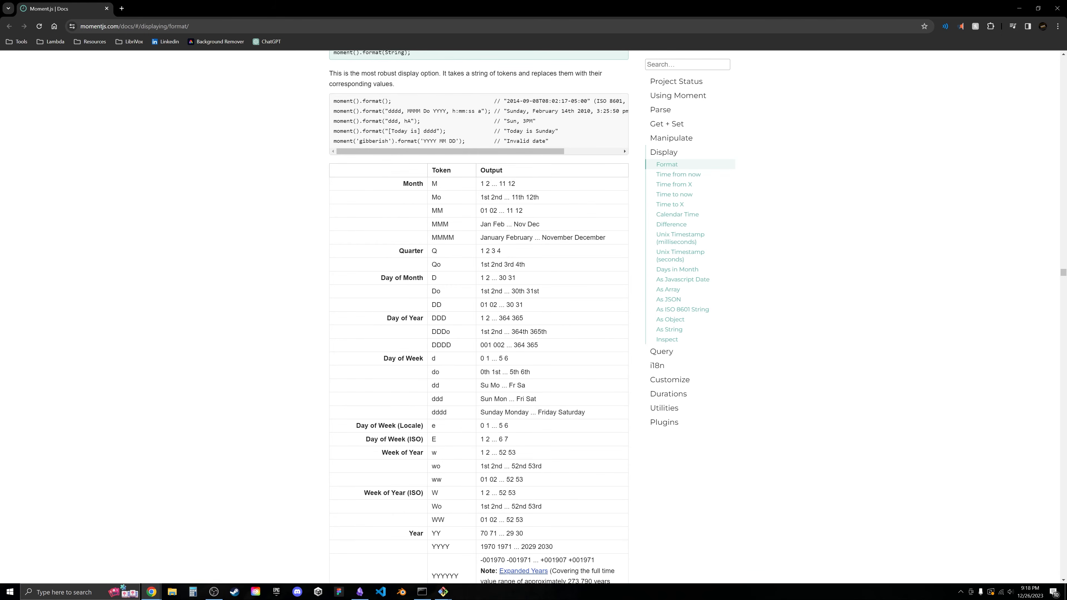
scroll(478, 315, down, 7)
scroll(478, 315, up, 8)
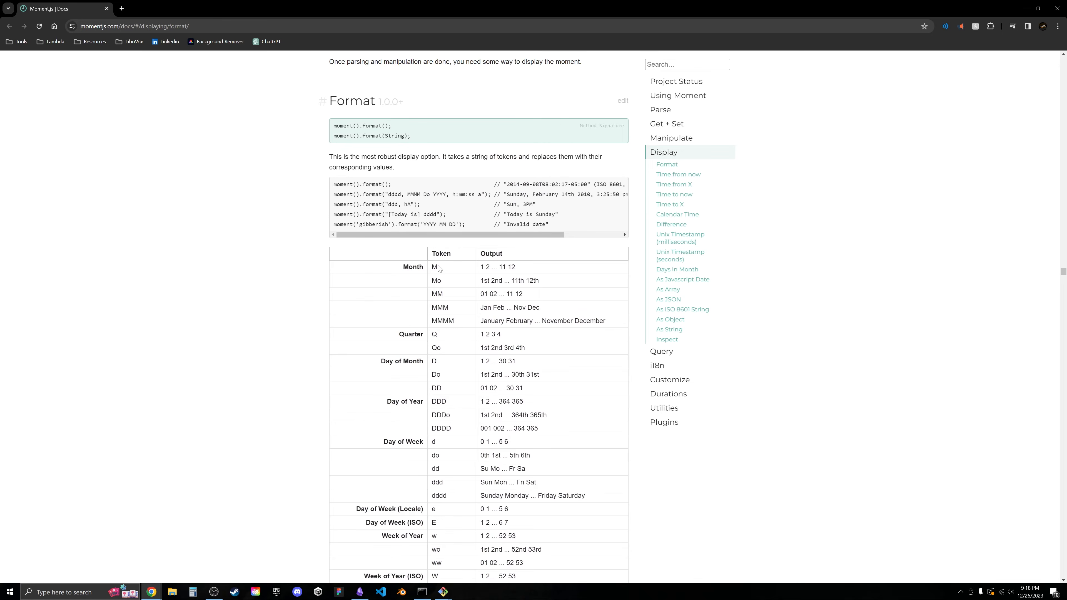
drag(464, 322, 431, 324)
drag(445, 380, 422, 381)
scroll(453, 442, down, 2)
scroll(457, 397, down, 3)
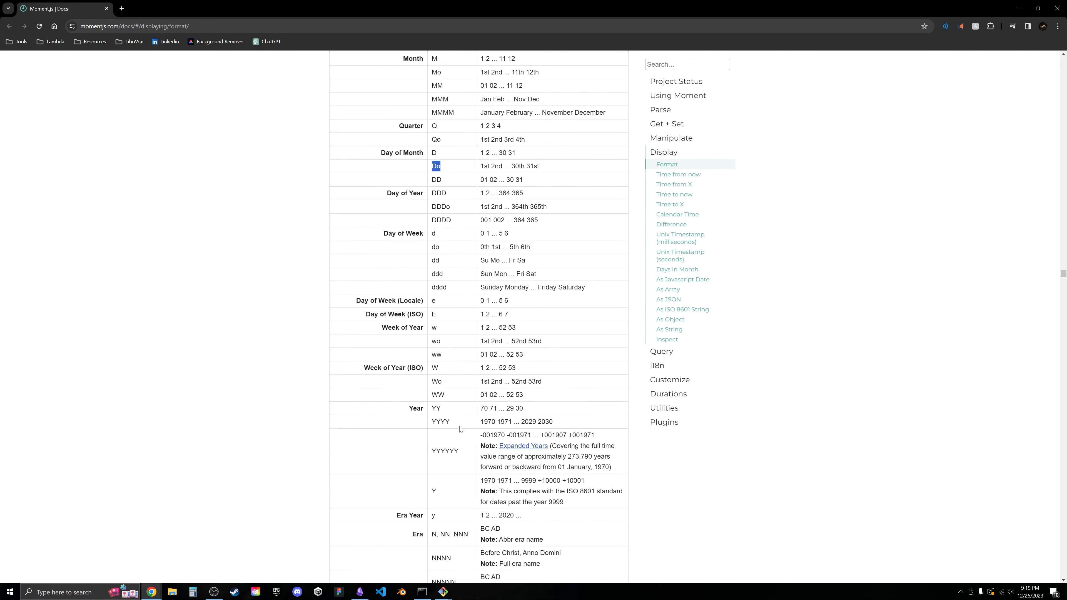
drag(461, 424, 431, 426)
scroll(459, 428, up, 2)
drag(466, 196, 397, 196)
drag(461, 249, 407, 256)
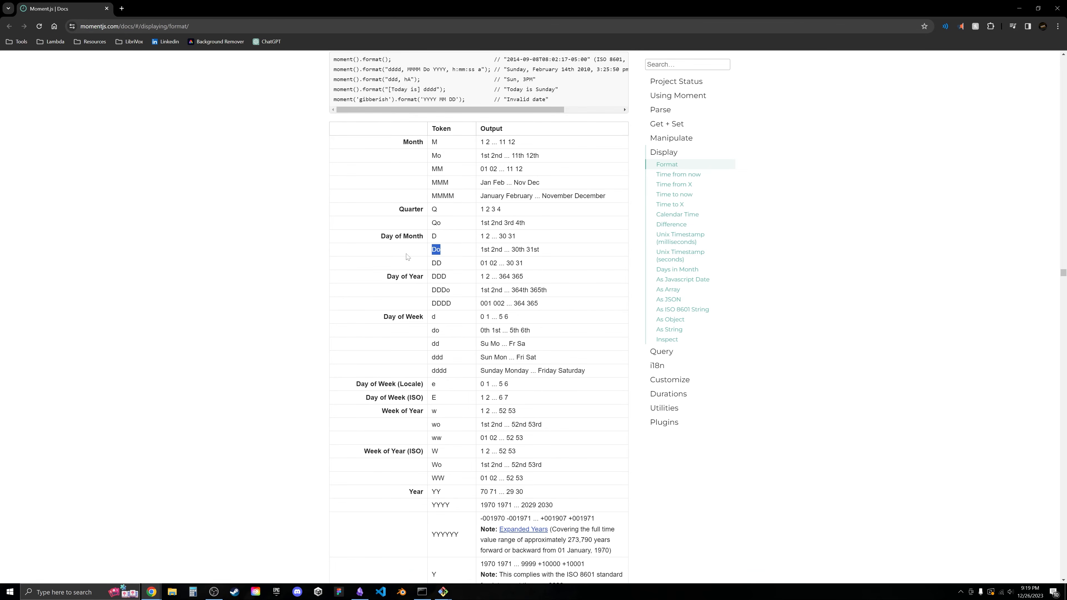
drag(459, 506, 431, 505)
drag(475, 6, 708, 179)
Set the daily notes date format to "MMMM Do, YYYY".
click(835, 87)
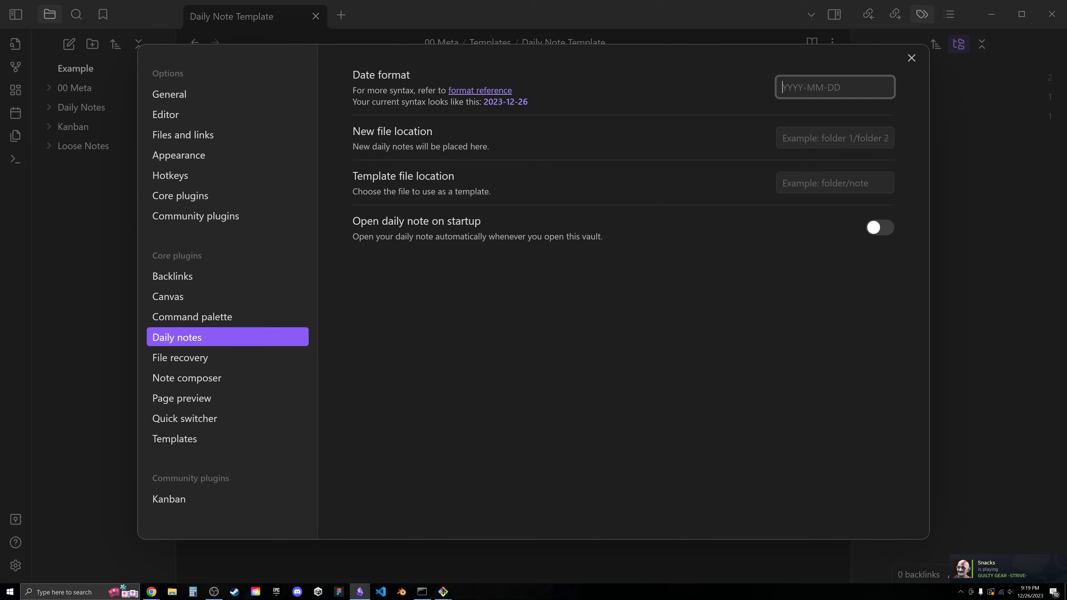
text(MMMM)
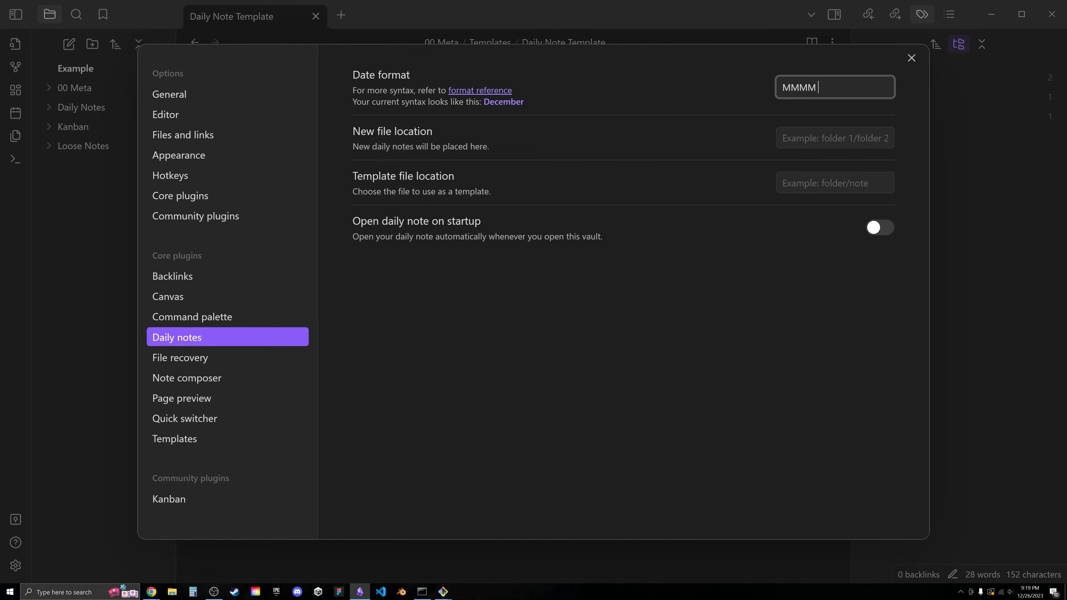
text( Do, YYYY)
key(BackSpace)
key(BackSpace)
key(BackSpace)
text(YYY)
Set the new file location to Daily Notes and the template file to 00 Meta/Templates/Daily Note Template.
key(Tab)
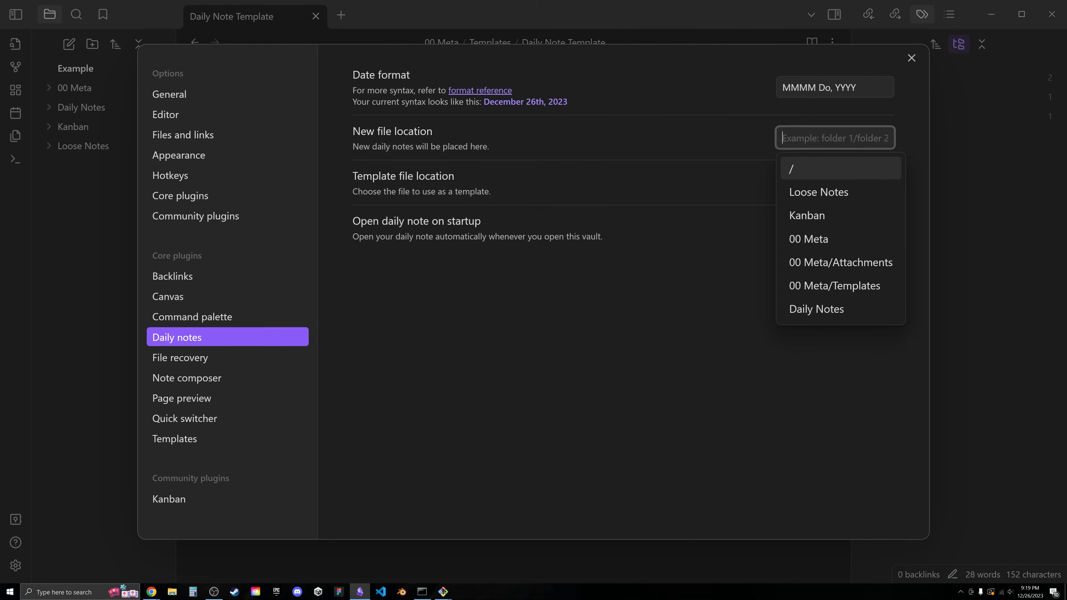
click(815, 314)
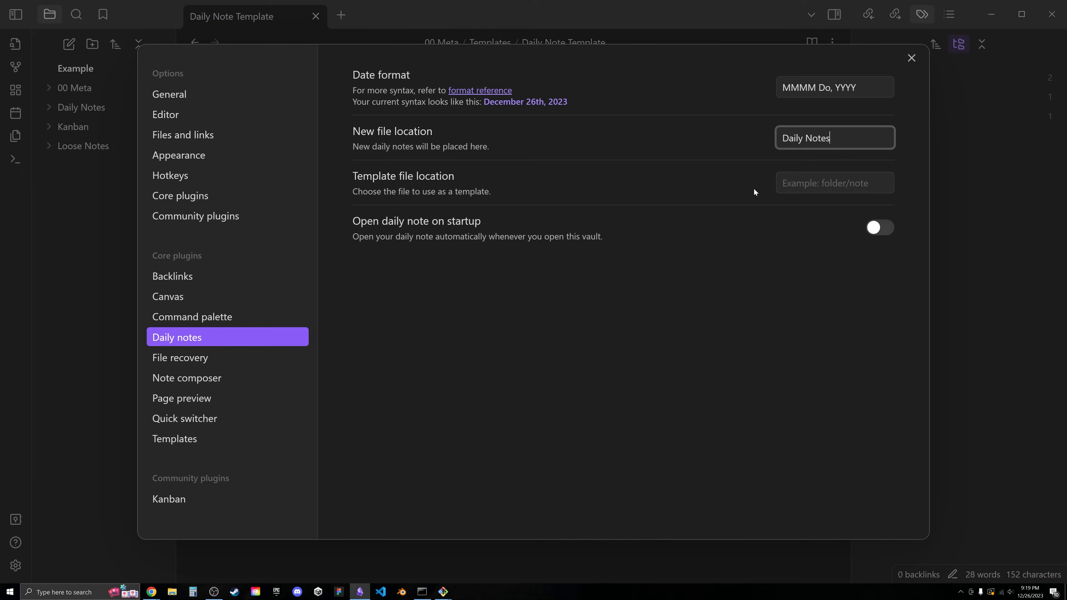
key(Tab)
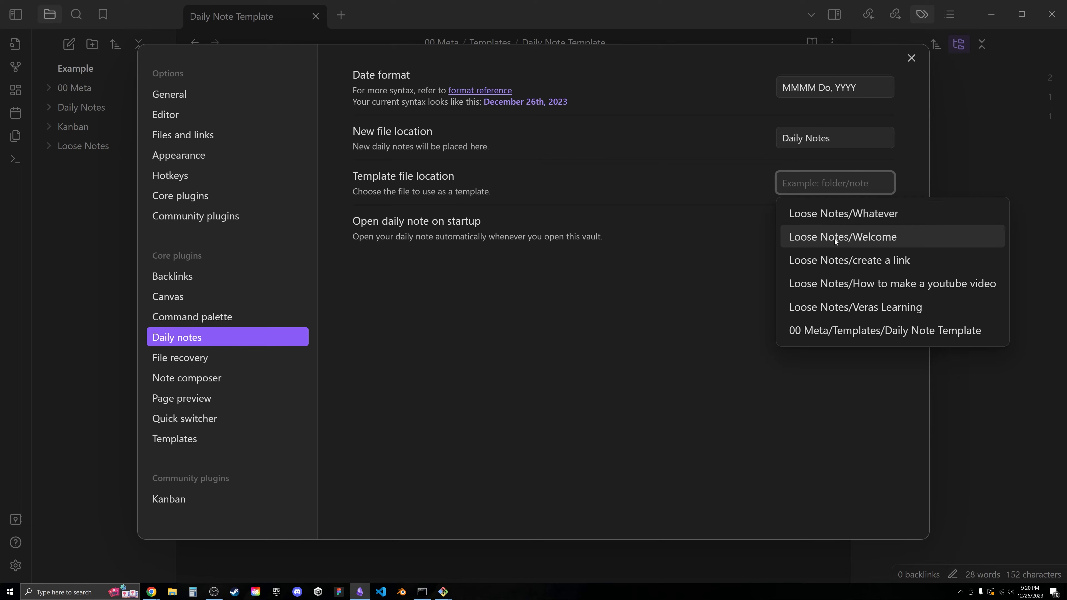
click(863, 329)
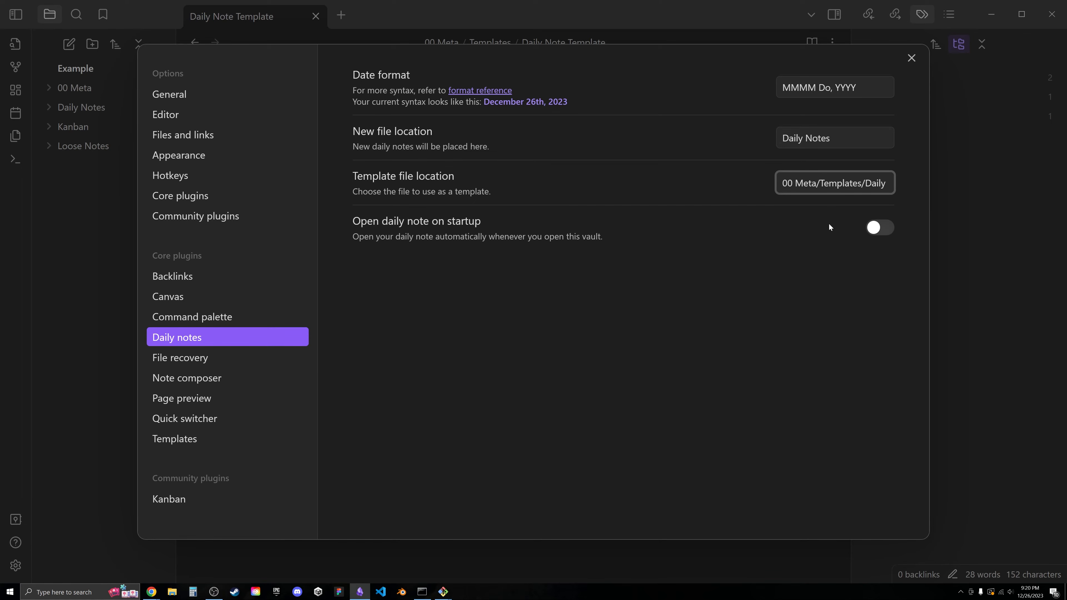
Enable opening the daily note on startup and close the settings.
click(879, 230)
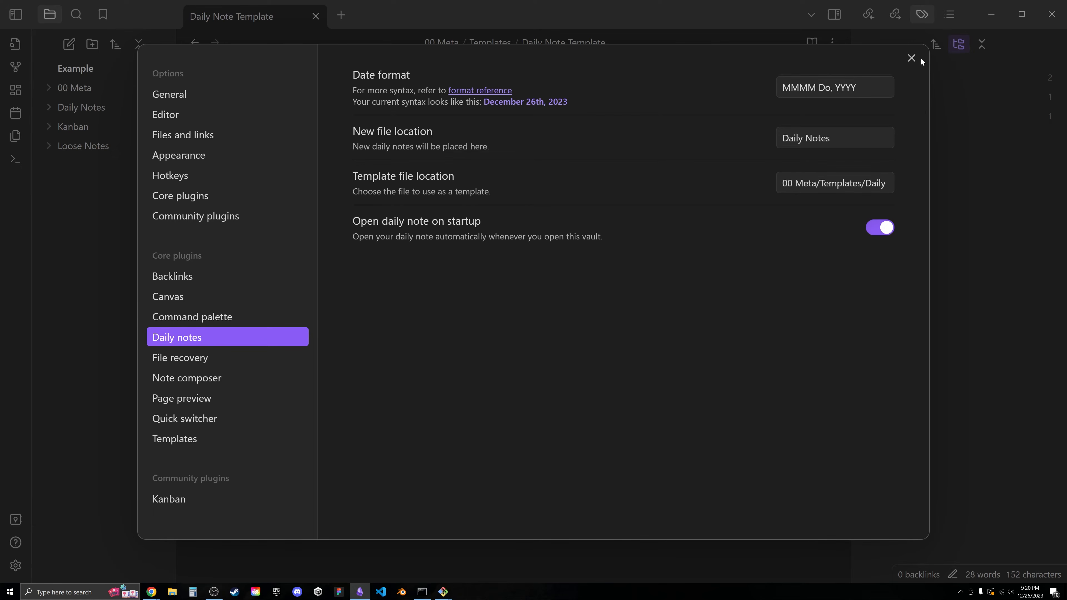
click(913, 59)
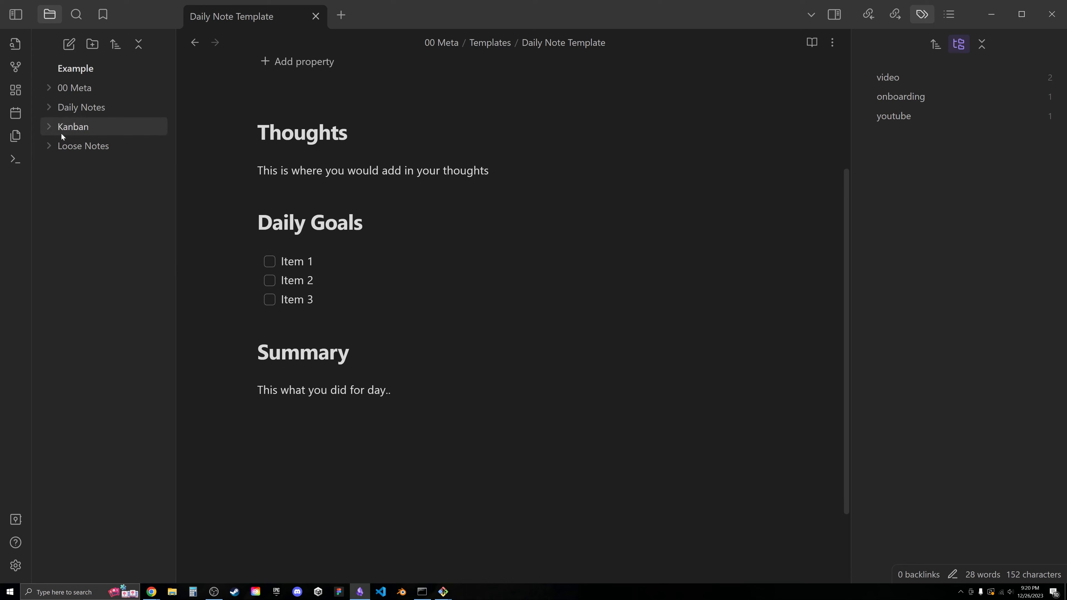
click(52, 107)
click(53, 107)
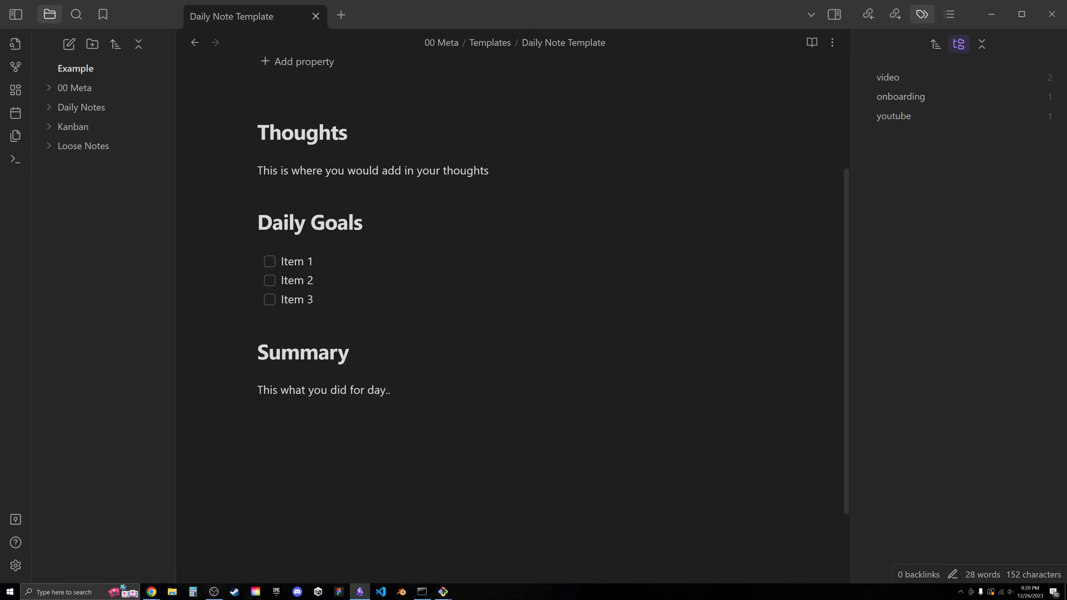
Add one more period to the sentence under Summary in the Daily Note Template so it ends in "day...".
scroll(510, 311, up, 4)
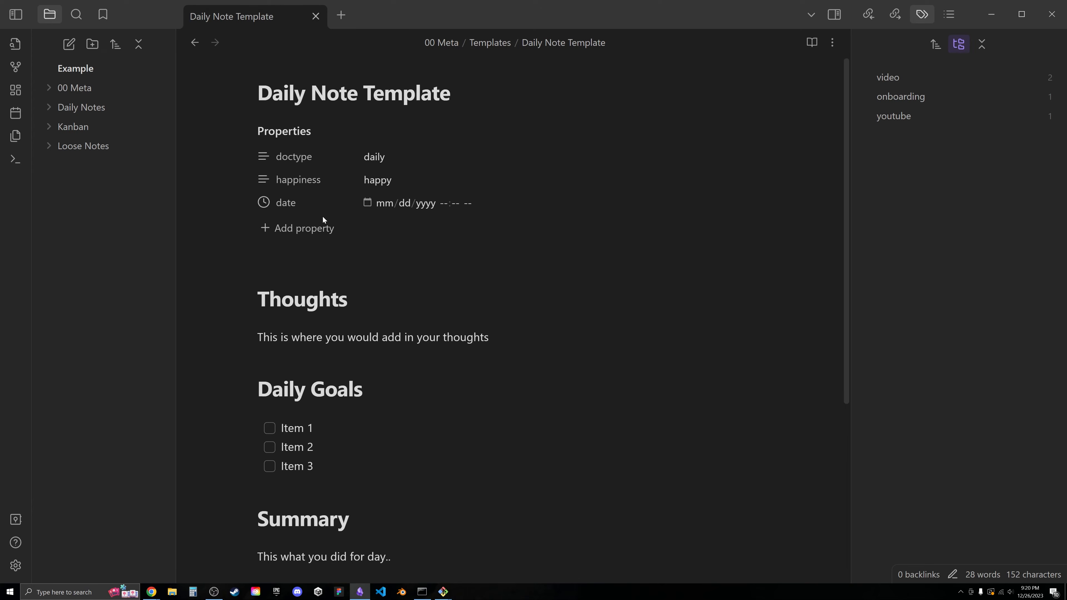
scroll(322, 216, down, 5)
click(390, 306)
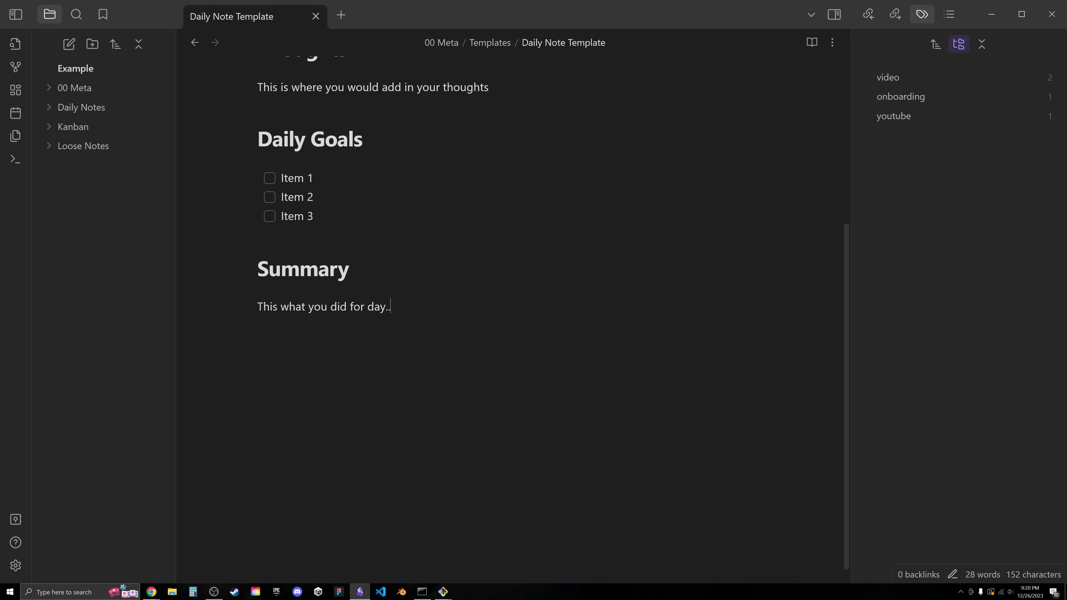
text(.)
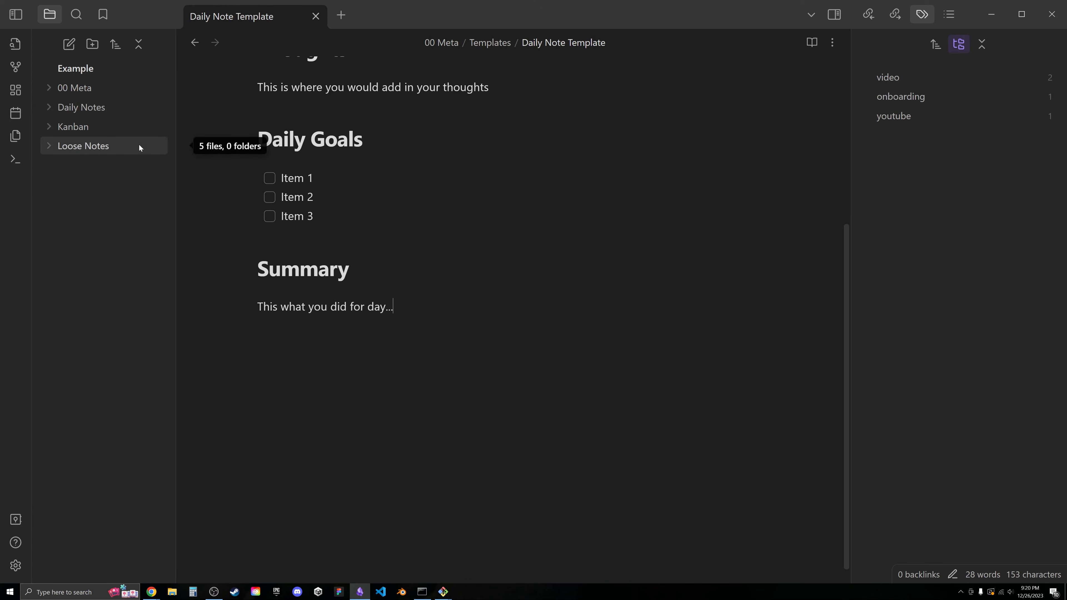
Create today's daily note from the template and compare its title with the date format in the Daily notes settings.
click(53, 108)
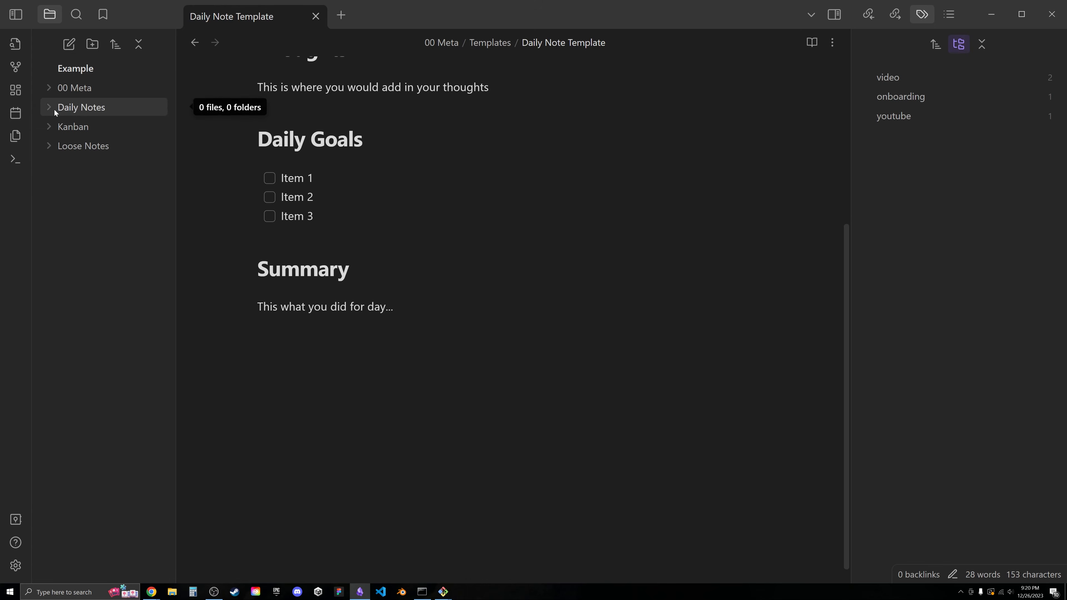
click(15, 113)
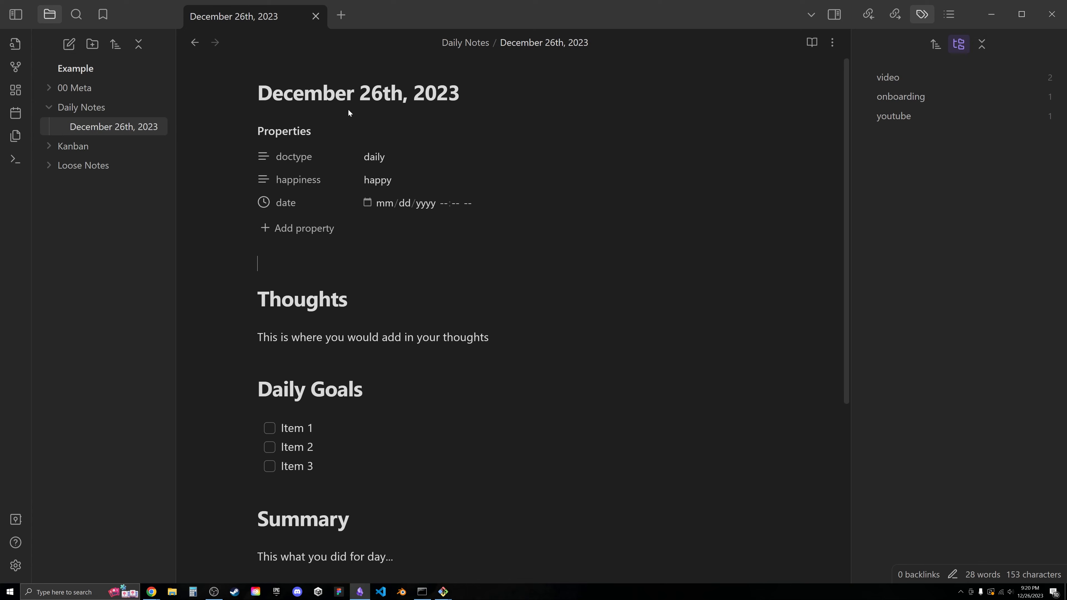
drag(257, 92, 460, 93)
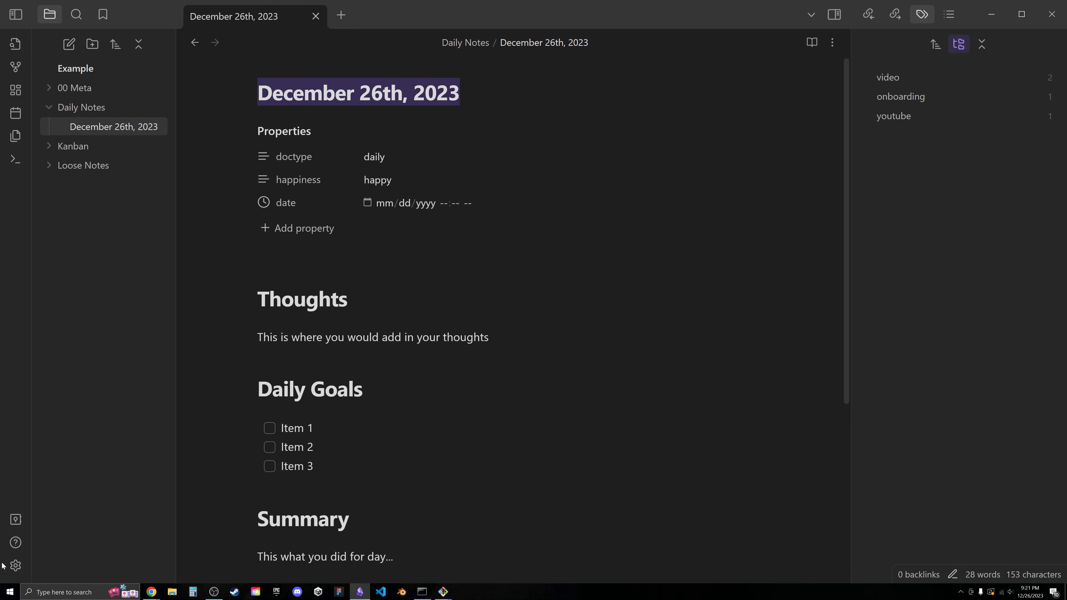
click(16, 565)
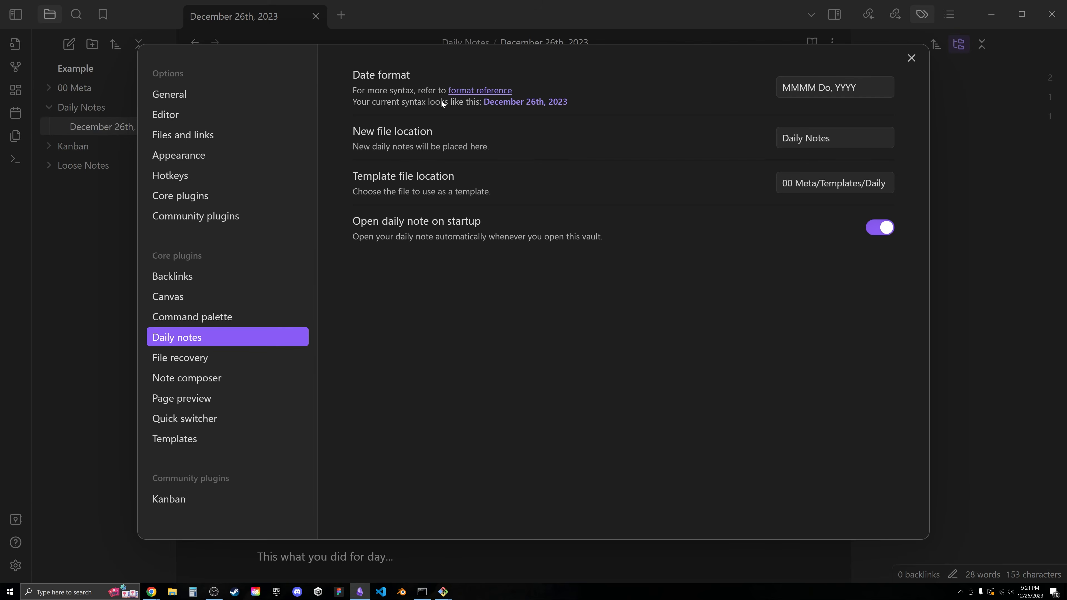
key(Escape)
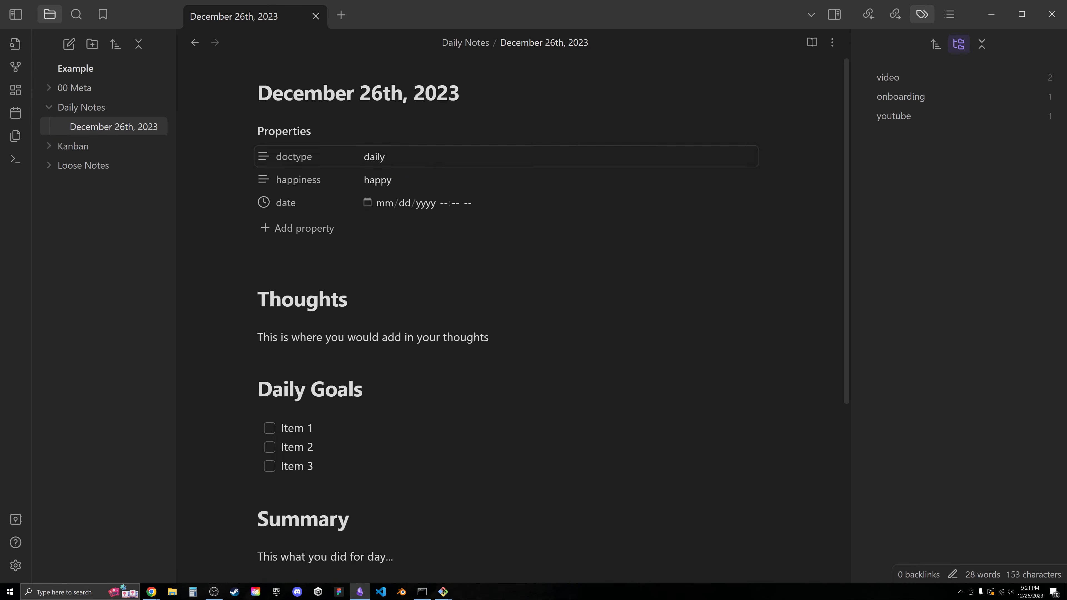
Set the daily note's date property to today's date and time, 12/26/2023 09:21 PM.
click(368, 203)
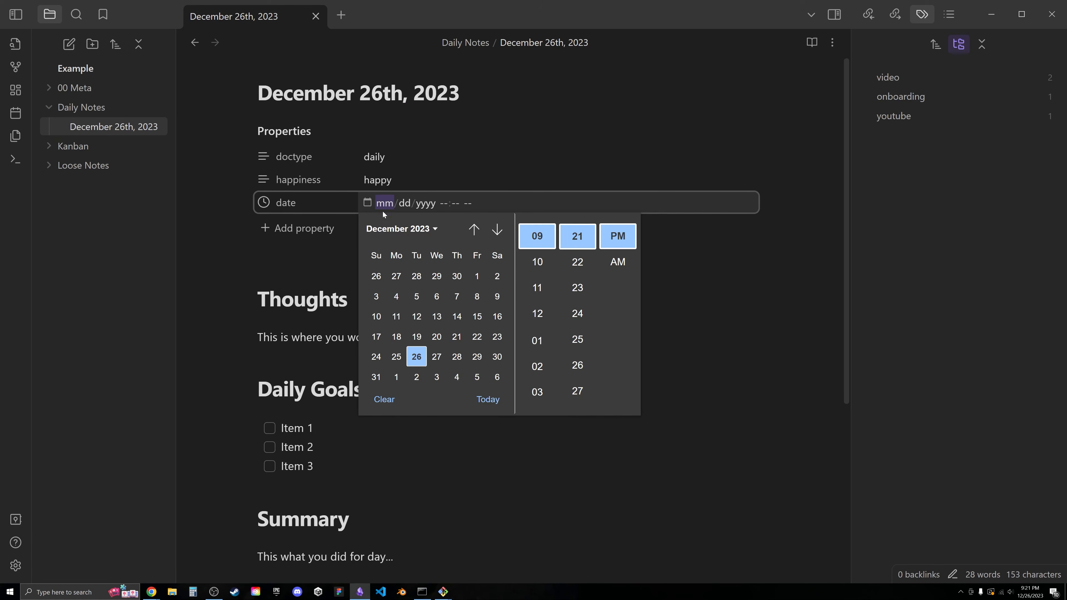
click(488, 399)
scroll(411, 238, down, 2)
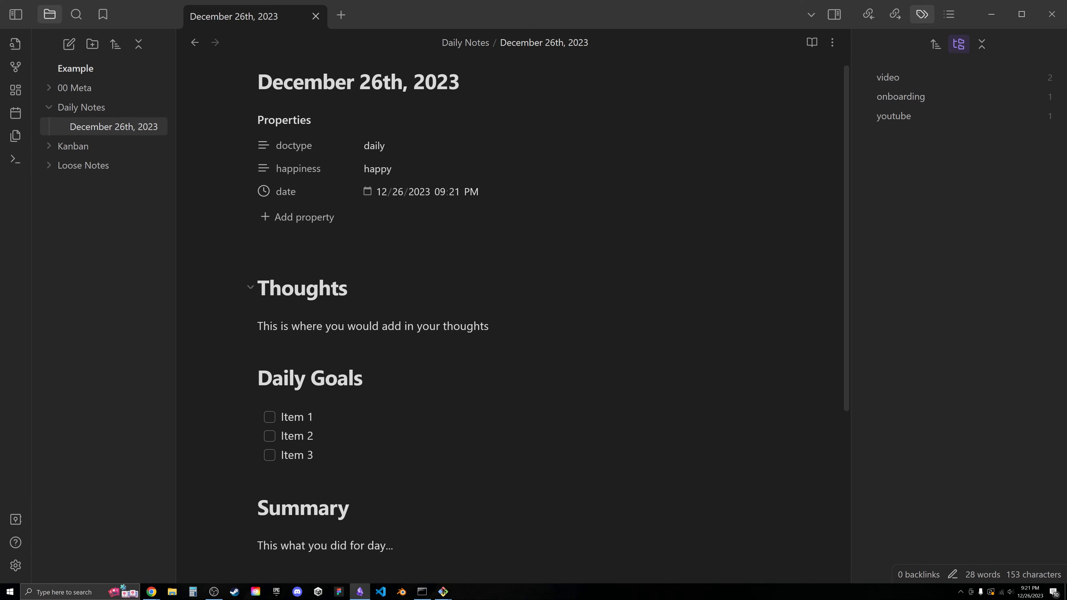
scroll(490, 235, up, 2)
drag(482, 108, 266, 128)
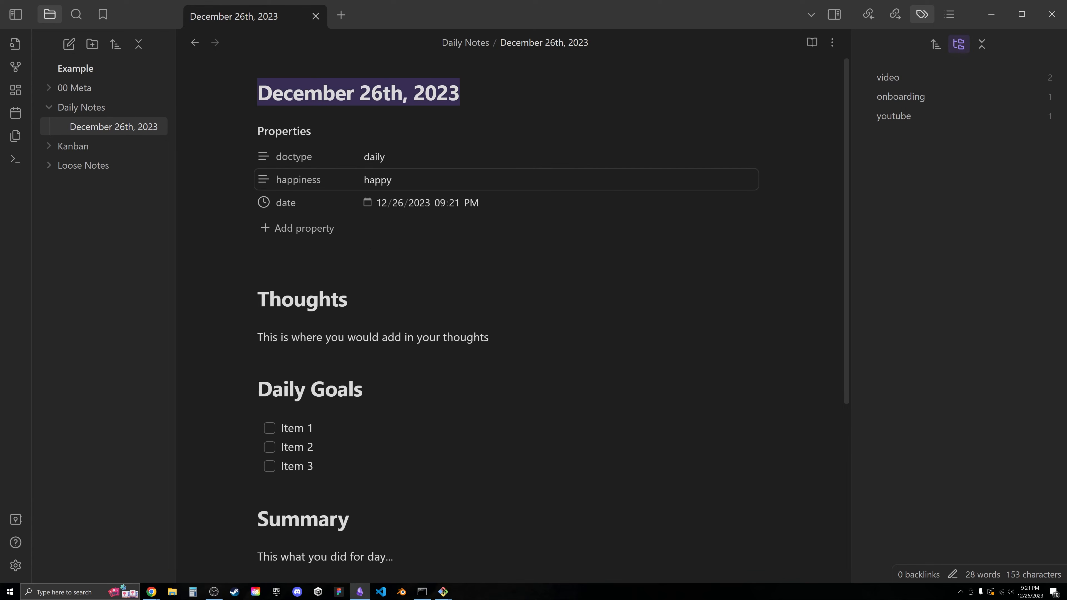
drag(488, 337, 238, 341)
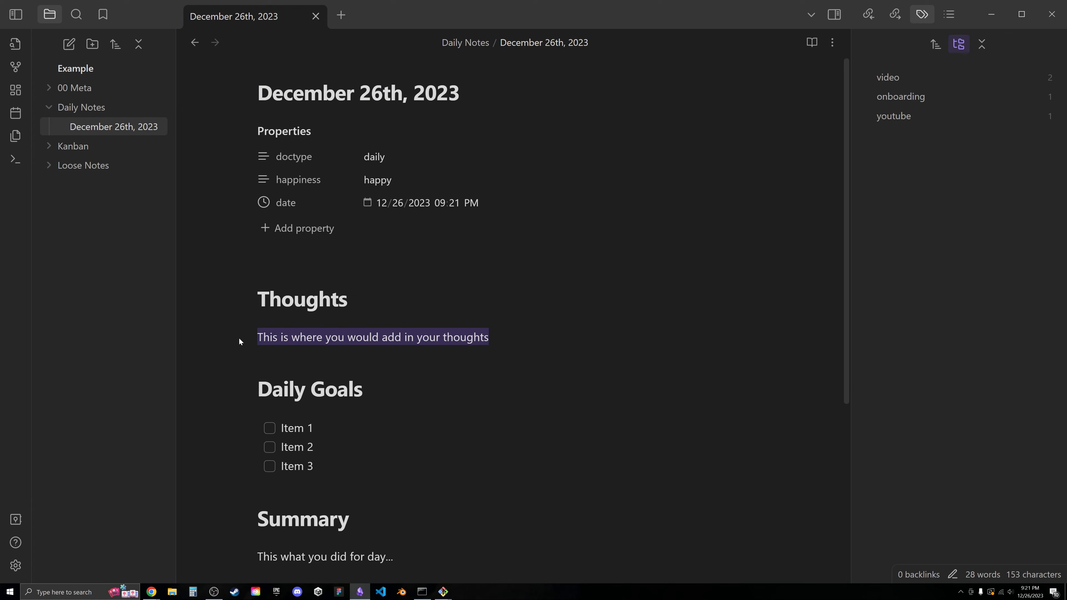
Replace Item 1 under Daily Goals with "Record a youtube" and mark that task as done.
drag(314, 427, 269, 429)
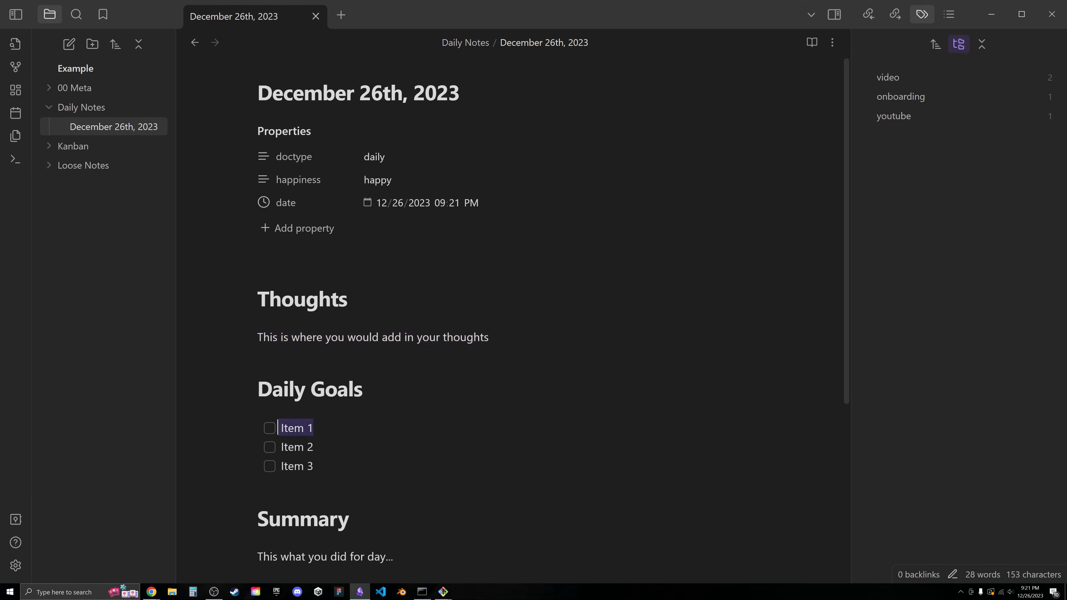
key(BackSpace)
key(BackSpace)
text(Record a youtube)
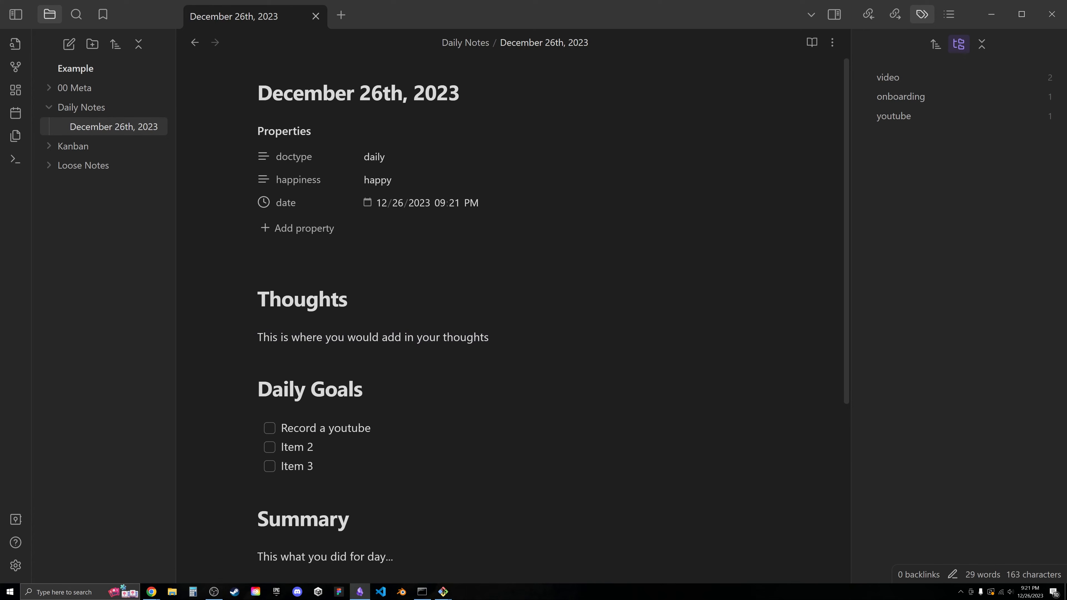
click(268, 428)
scroll(511, 294, down, 5)
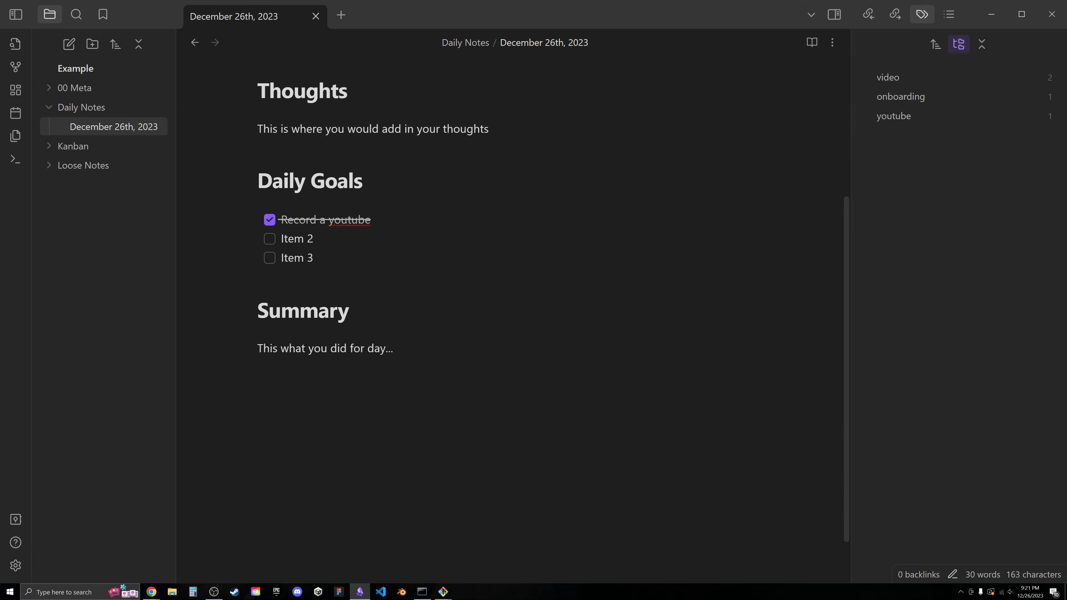
Replace the text under Summary in the daily note with "It's really cold".
scroll(510, 295, up, 3)
drag(393, 473, 243, 465)
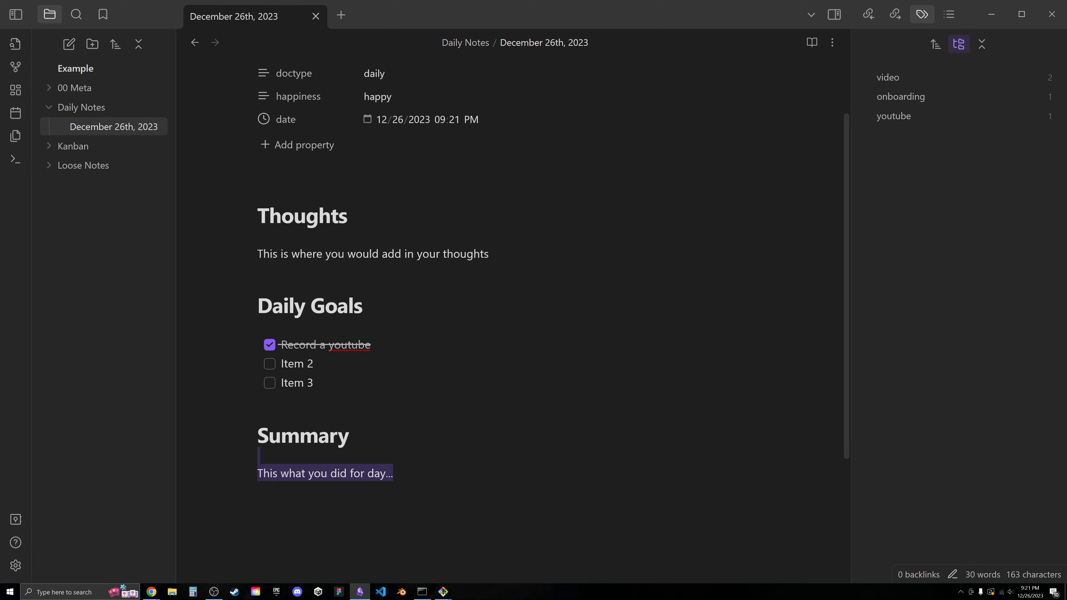
key(BackSpace)
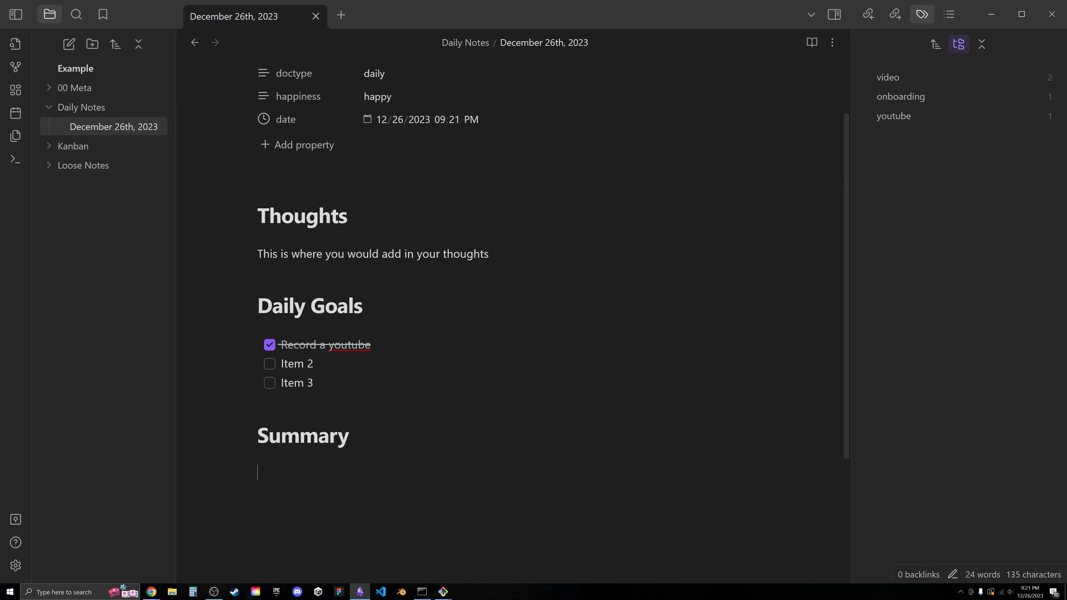
text(It's really code)
key(BackSpace)
key(BackSpace)
text(ld)
scroll(446, 251, up, 2)
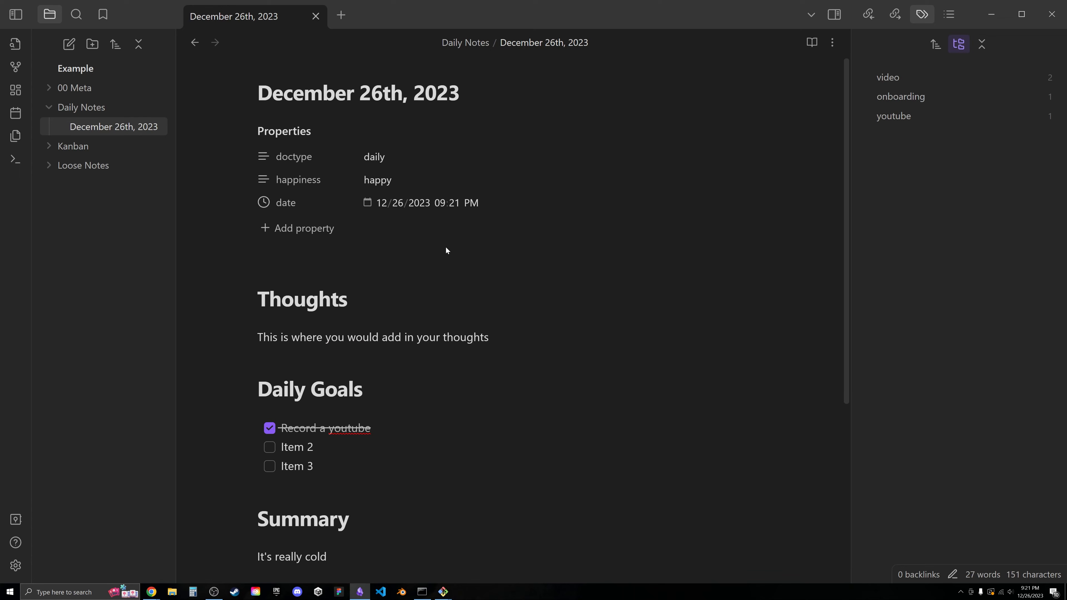
Delete the December 26th, 2023 daily note and recreate it with the "/daily" command from the create a link note.
right_click(124, 127)
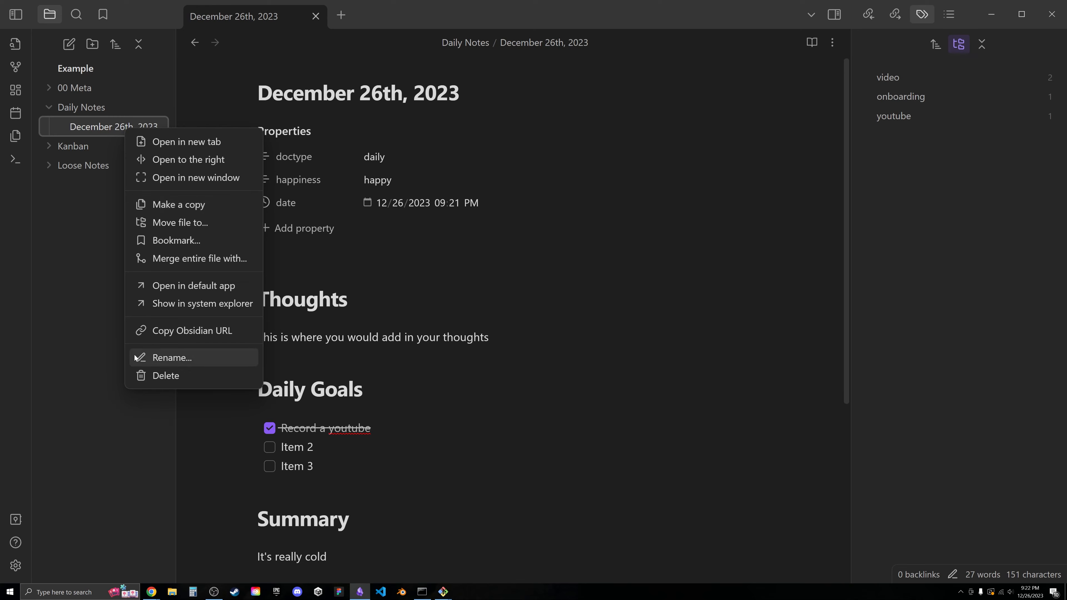
click(167, 374)
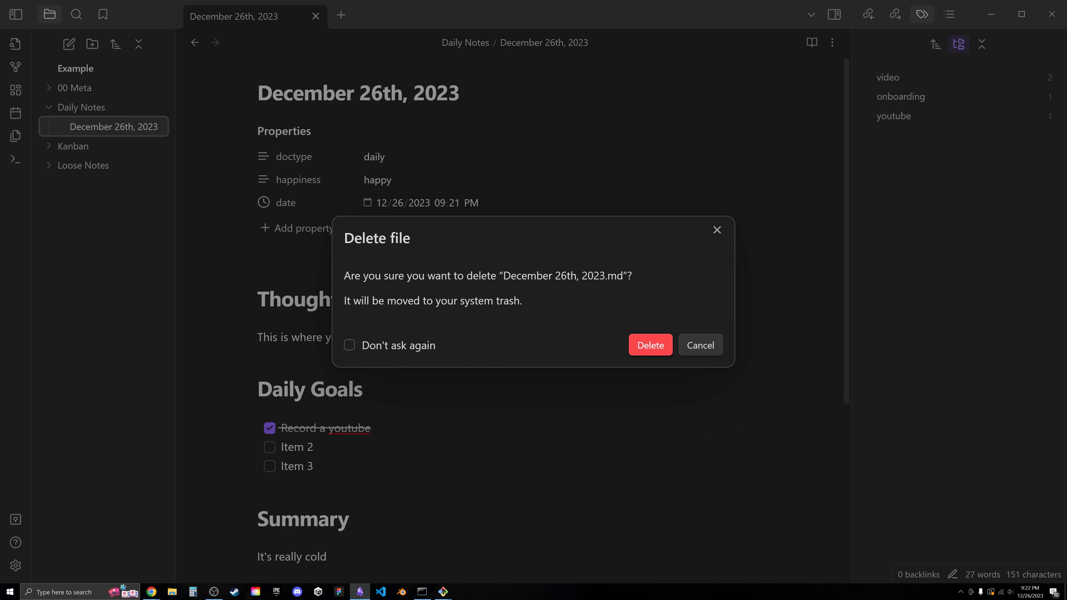
click(659, 350)
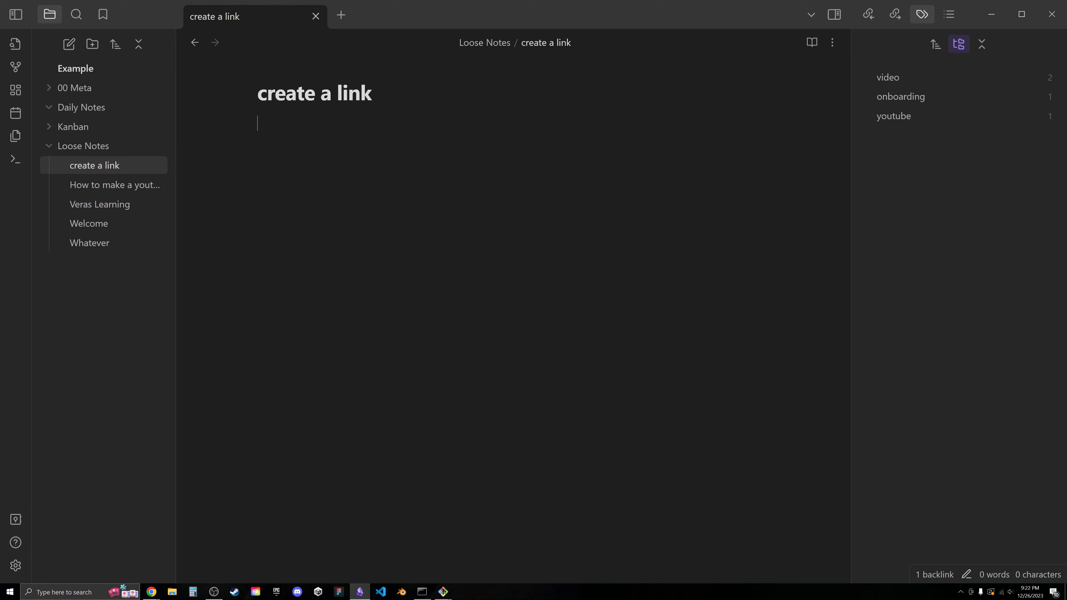
text(/daily)
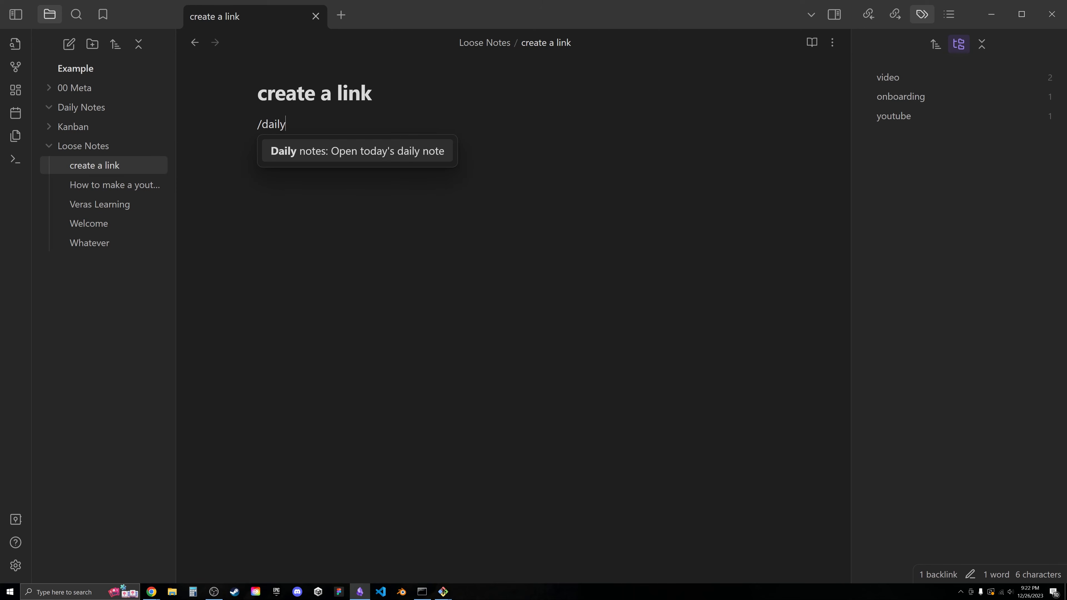
key(Return)
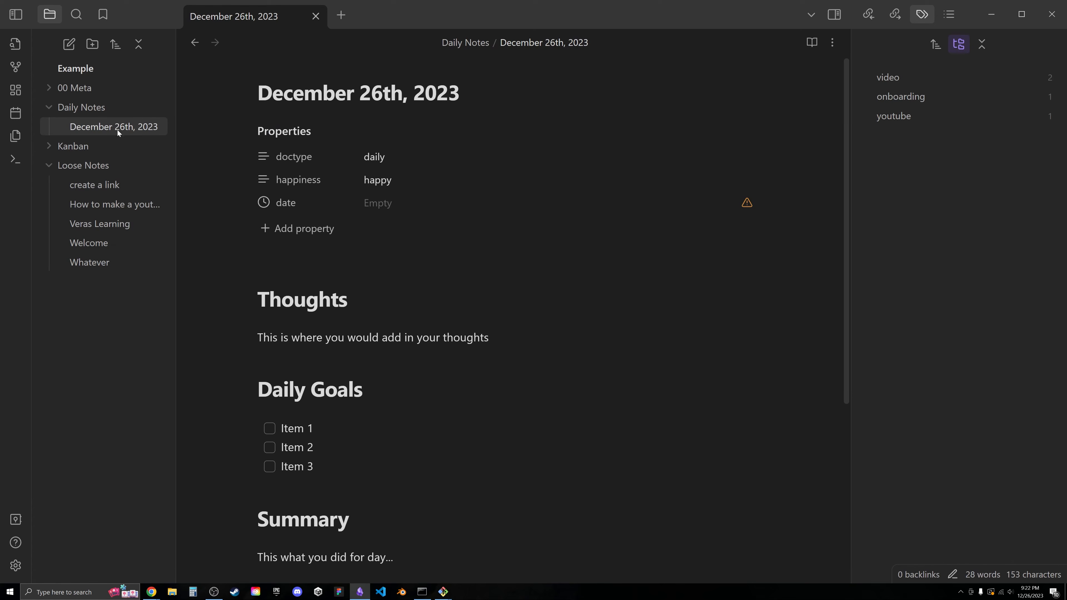
Choose Date & time as the type of the daily note's date property and set it to today, 12/26/2023 09:22 PM.
key(Down)
mouse_move(748, 205)
click(263, 202)
mouse_move(334, 218)
click(426, 309)
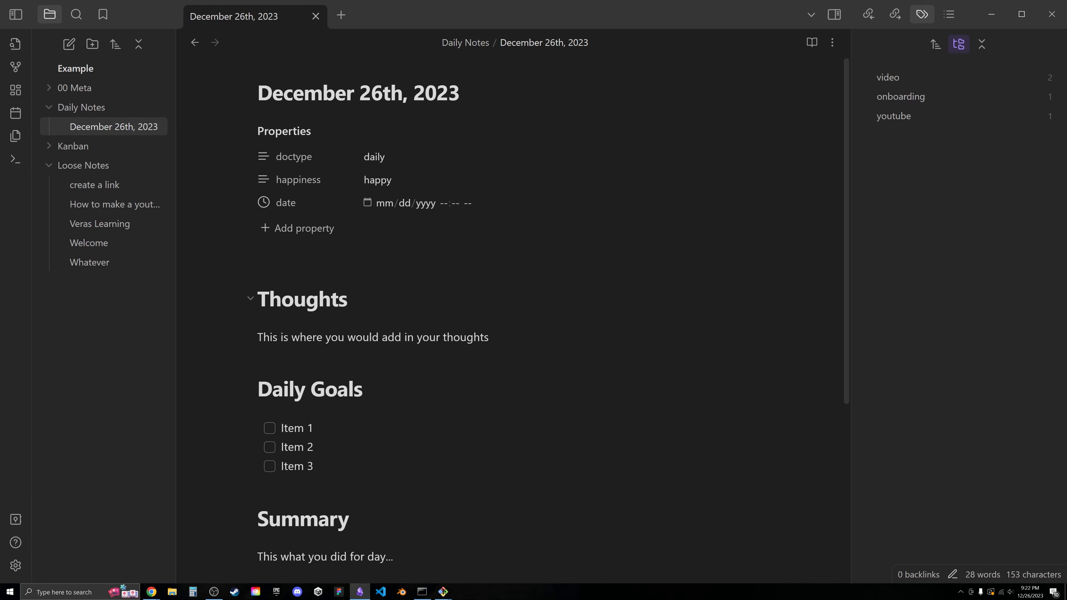
click(367, 203)
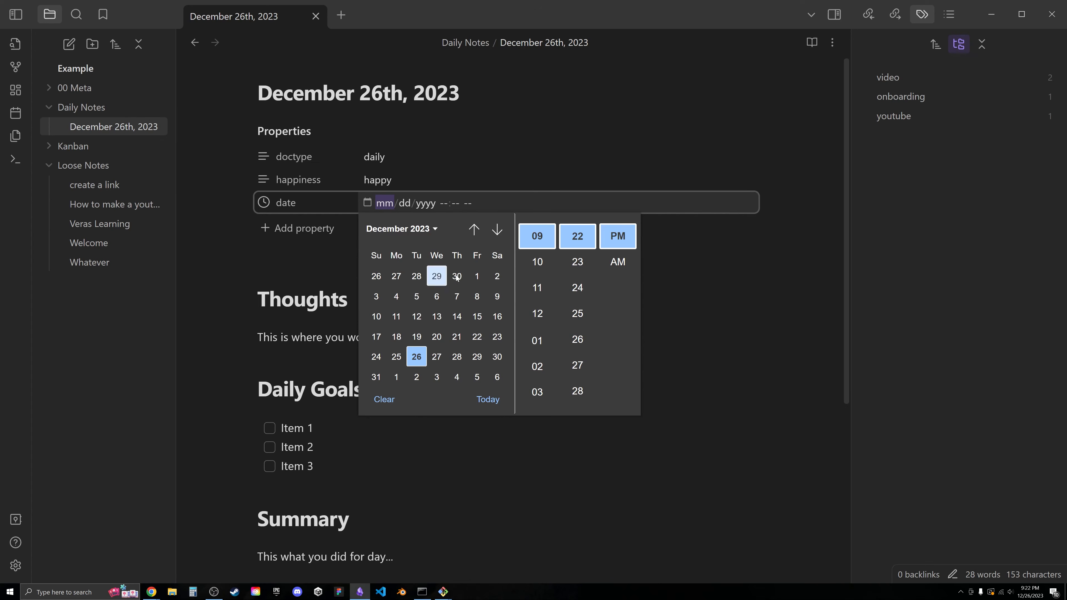
click(491, 399)
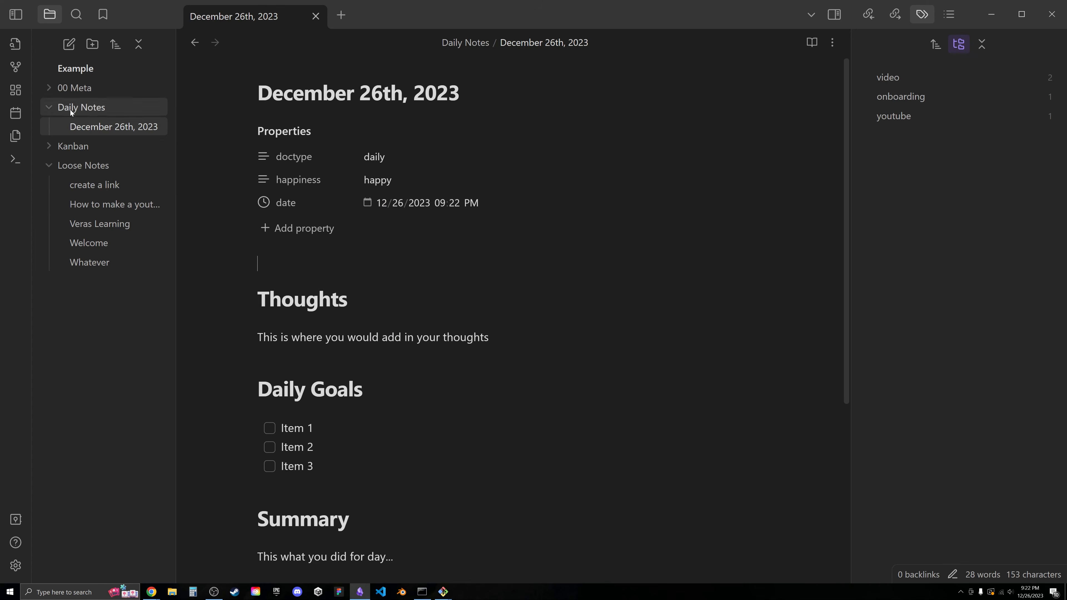
Delete today's daily note and recreate it from the Whatever note with the command "Daily notes: Open today's daily note".
right_click(130, 128)
click(182, 371)
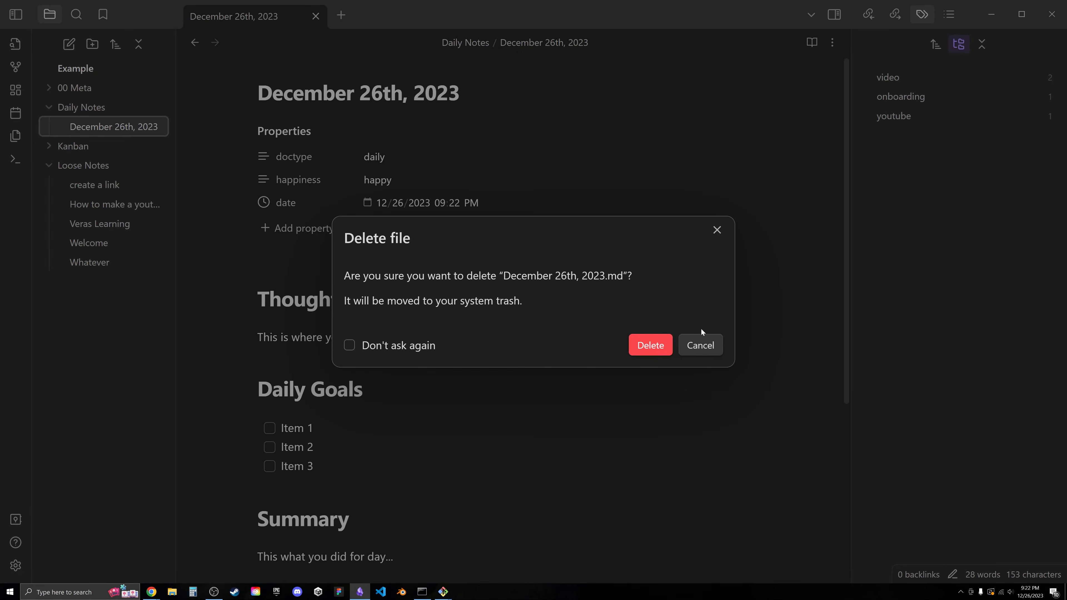
click(657, 350)
click(132, 244)
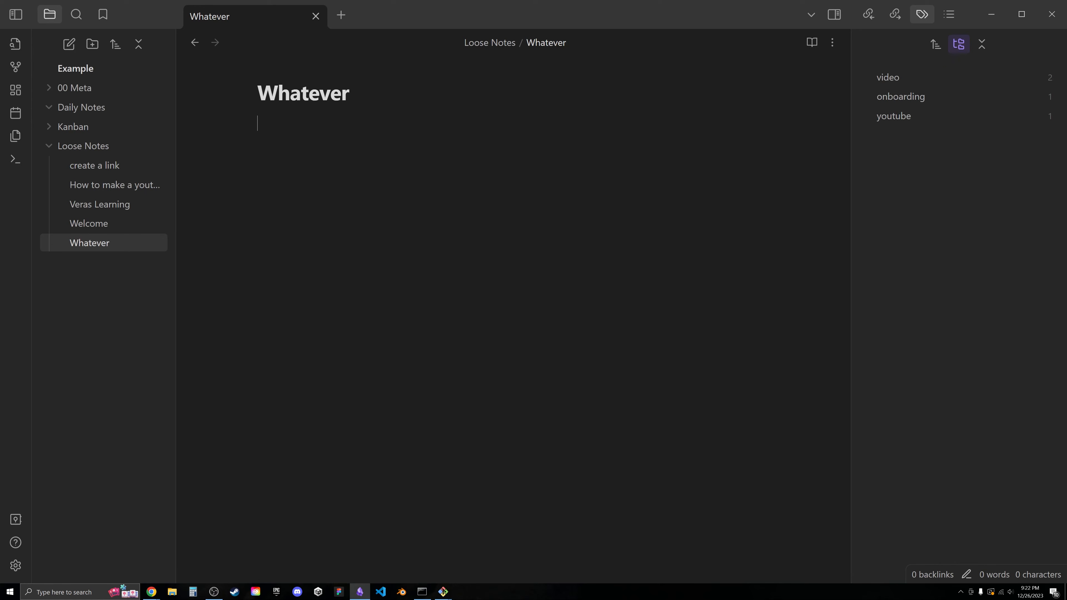
key(ctrl+p)
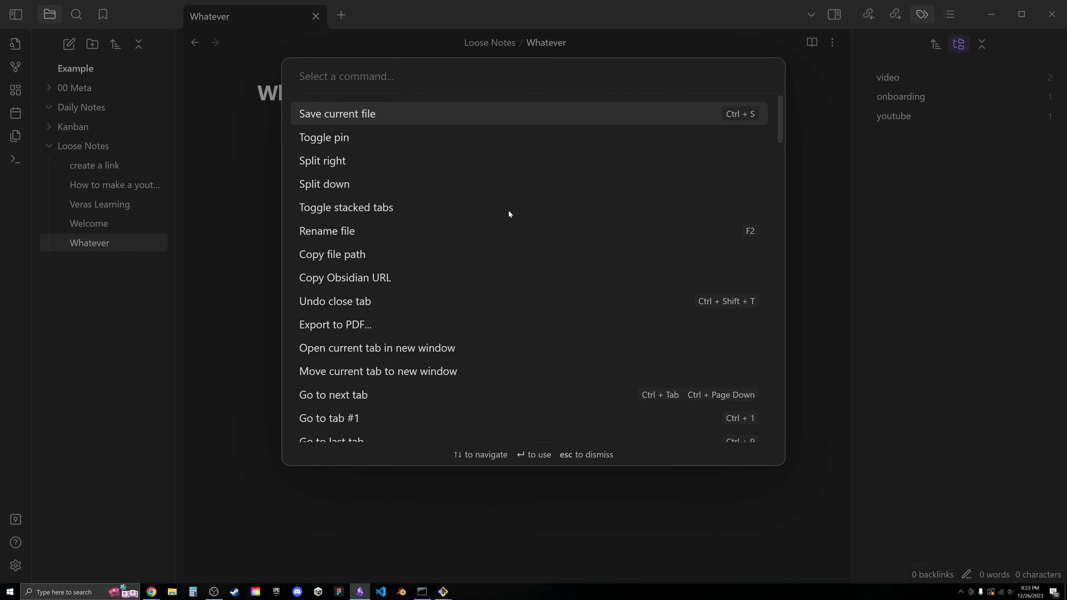
text(Daily notes)
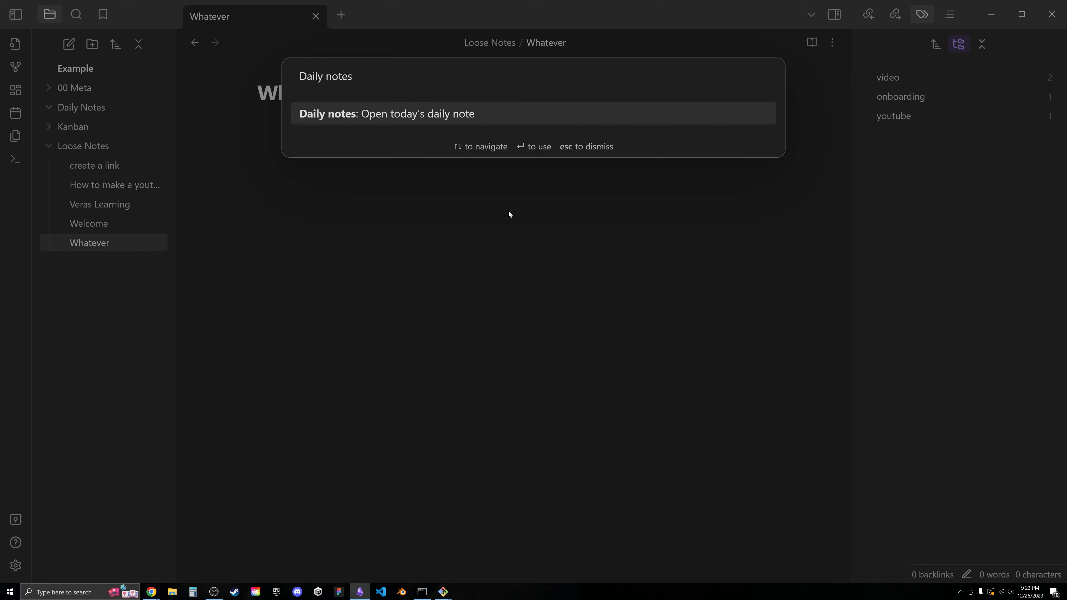
key(Return)
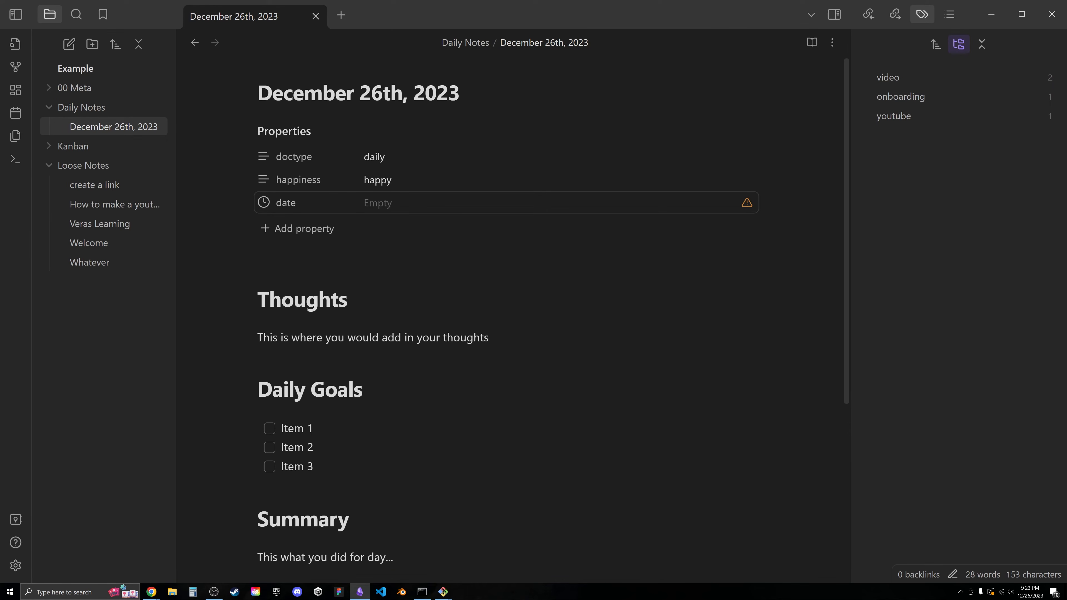
Set the new daily note's date property to today's date and time, 12/26/2023 09:23 PM.
click(264, 202)
mouse_move(339, 220)
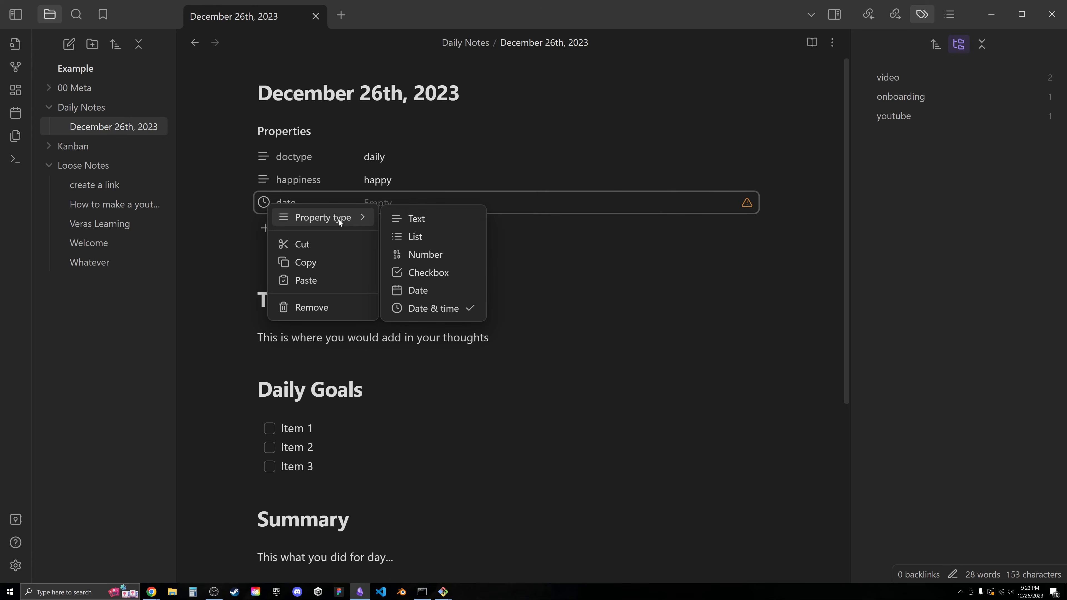
click(368, 202)
click(489, 398)
click(347, 299)
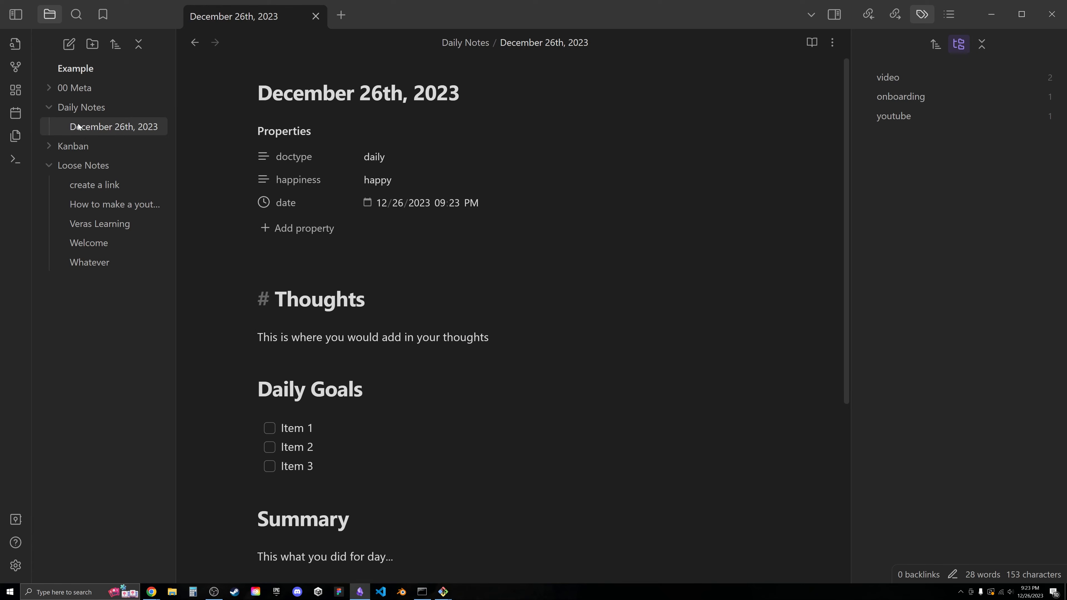
Choose Date & time as the type of the date property in the Daily Note Template.
click(63, 89)
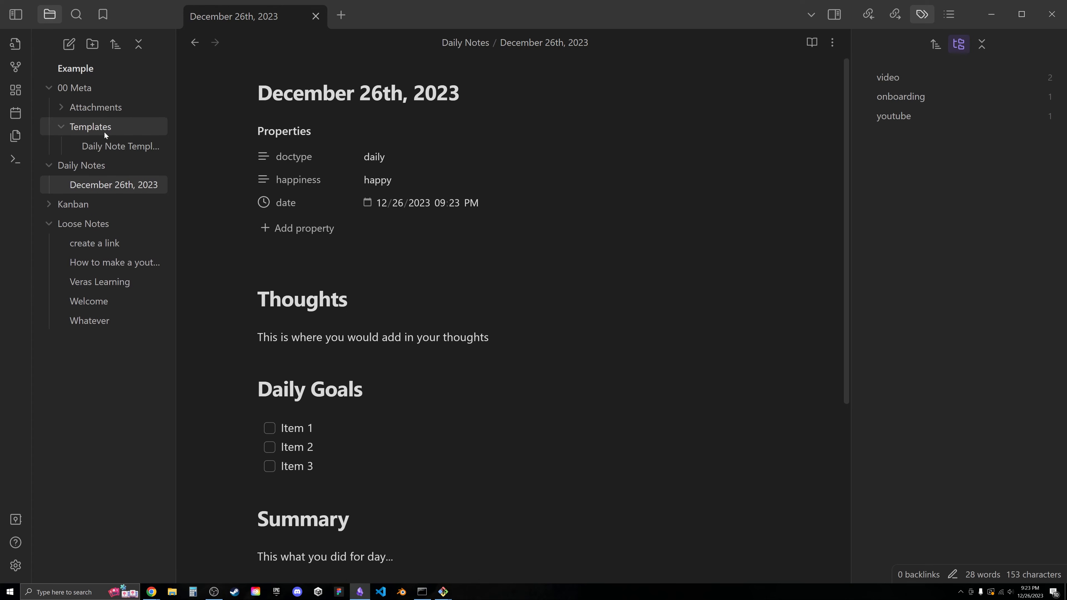
click(119, 146)
click(263, 203)
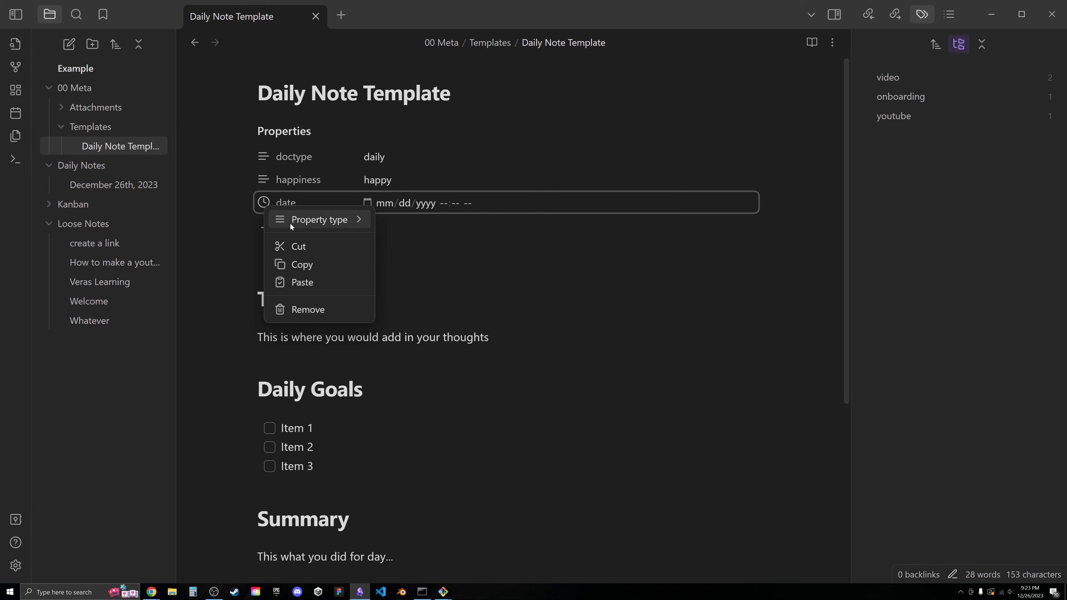
mouse_move(340, 219)
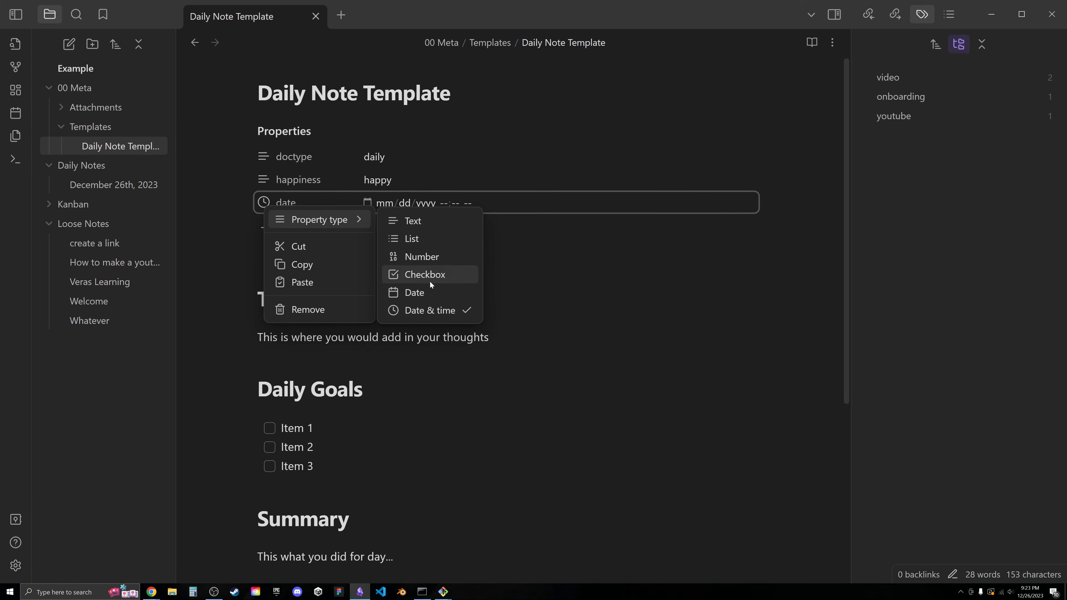
click(434, 307)
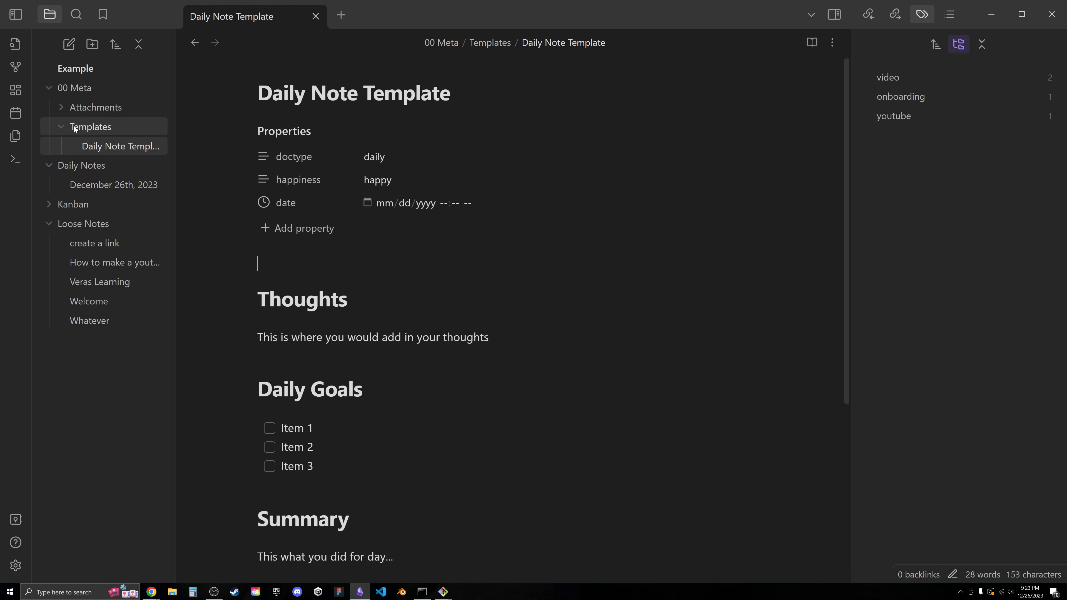
click(97, 127)
Add the paragraph "I just thought of this really game idea" under Thoughts in the December 26th, 2023 note.
click(101, 170)
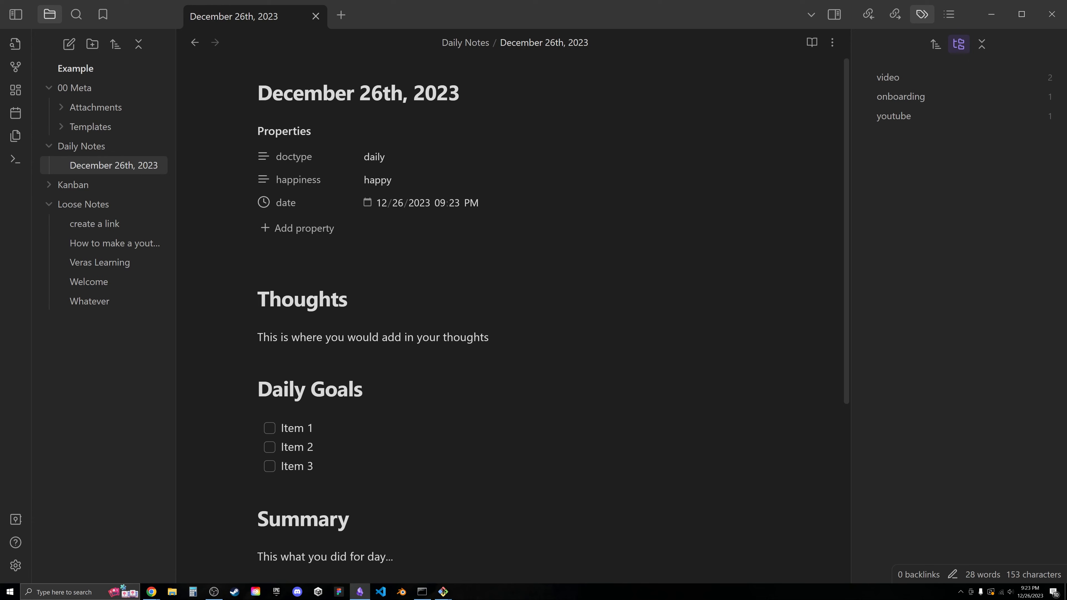
scroll(511, 294, down, 3)
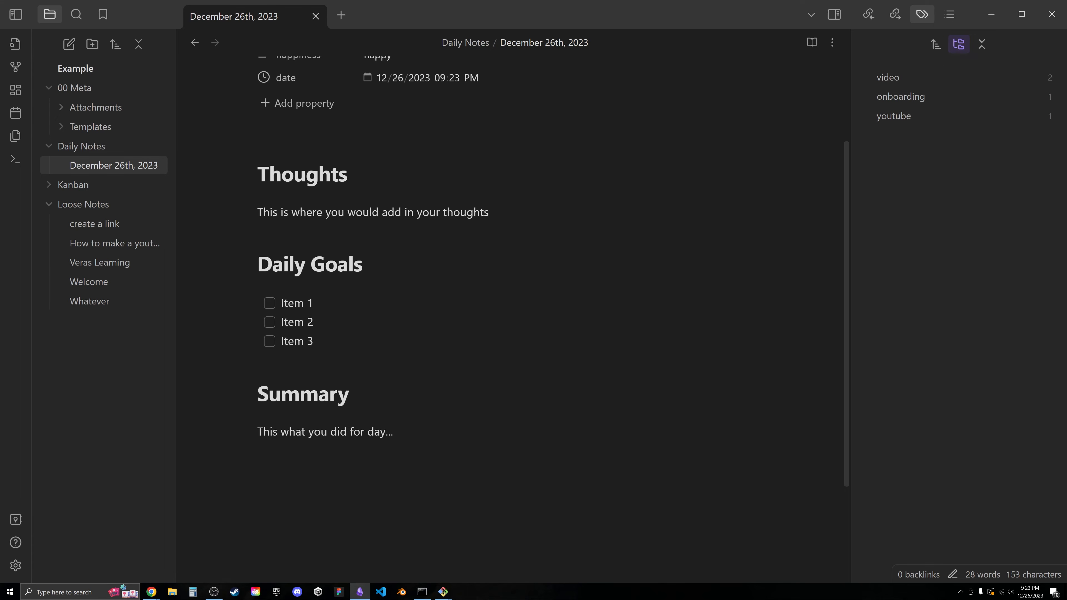
key(Return)
key(Return)
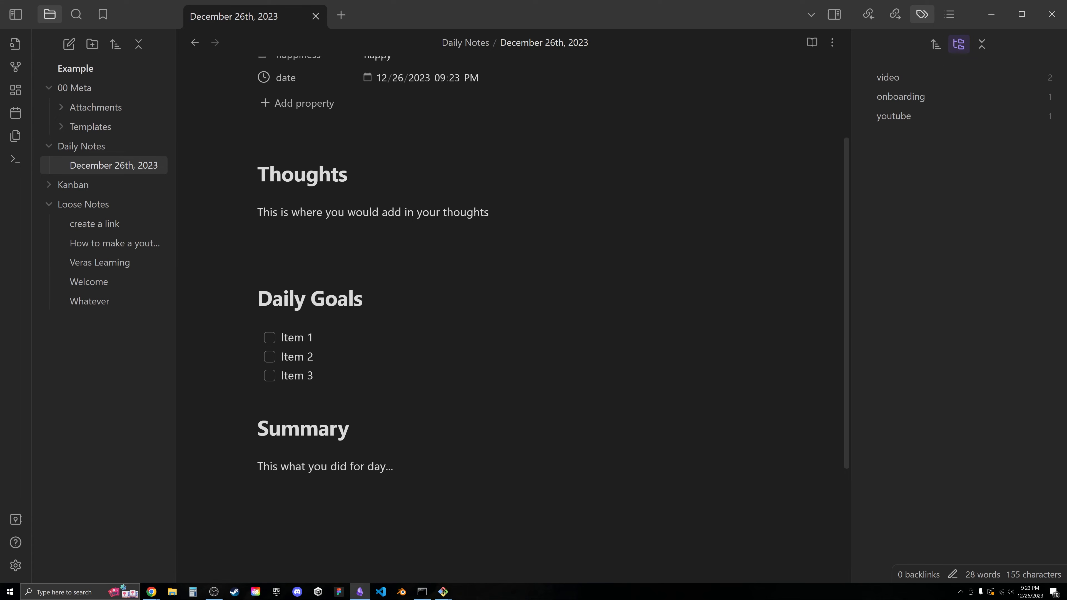
text(I just thought of this really game idea)
key(Return)
key(Return)
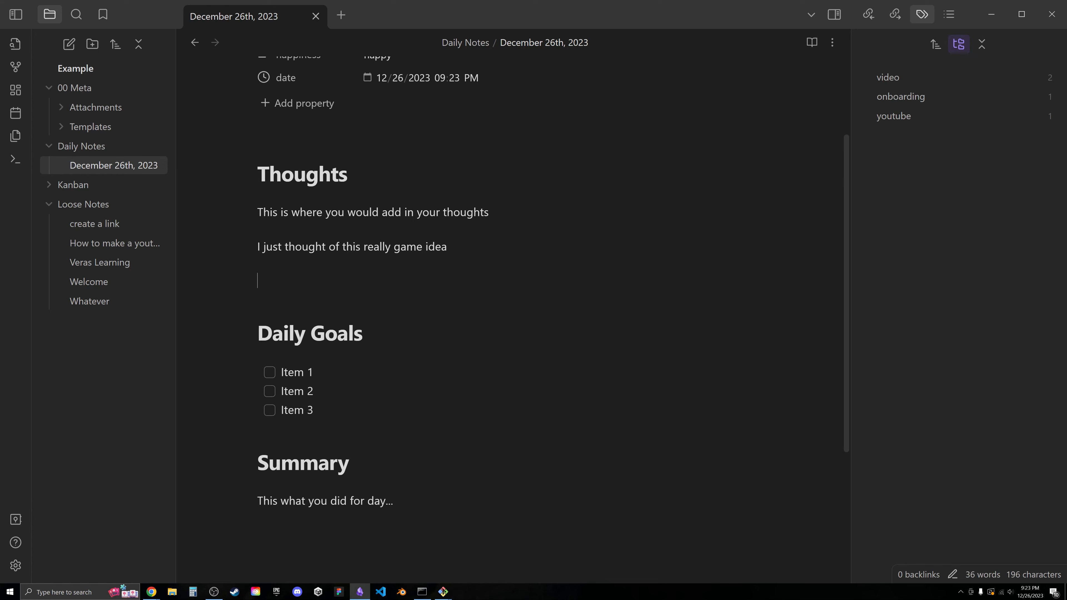
Add two more paragraphs under Thoughts, "talk about game idea" and "that's the idea".
text(talk about yo)
key(BackSpace)
key(BackSpace)
text(game idea)
key(Return)
key(Return)
text(that's )
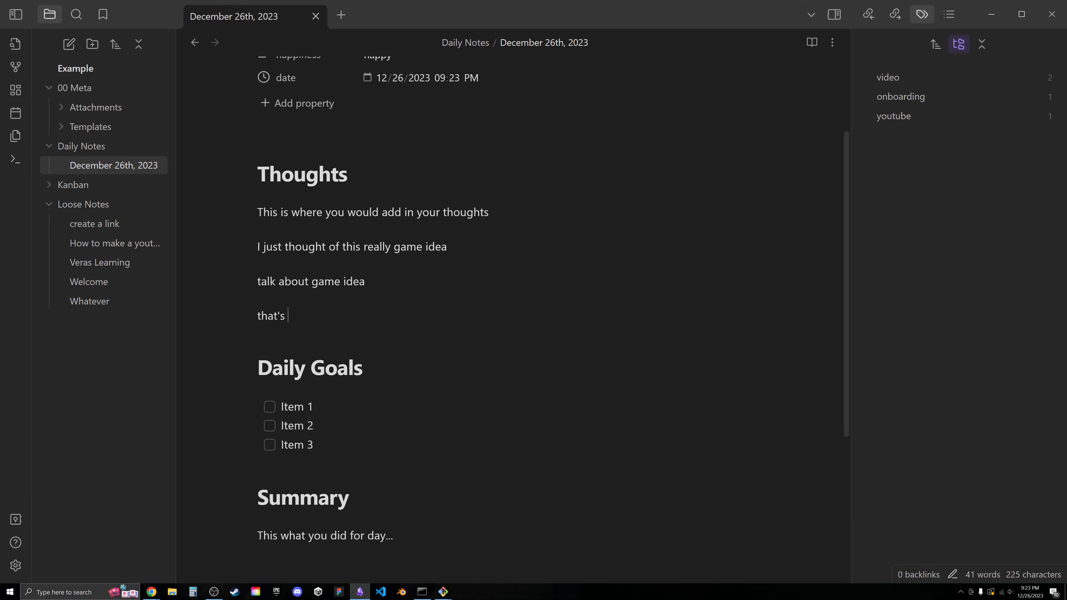
text(the idea)
Extract the paragraph "talk about game idea" into a new note named "Game Idea 1 - Name of game idea".
drag(365, 281, 246, 280)
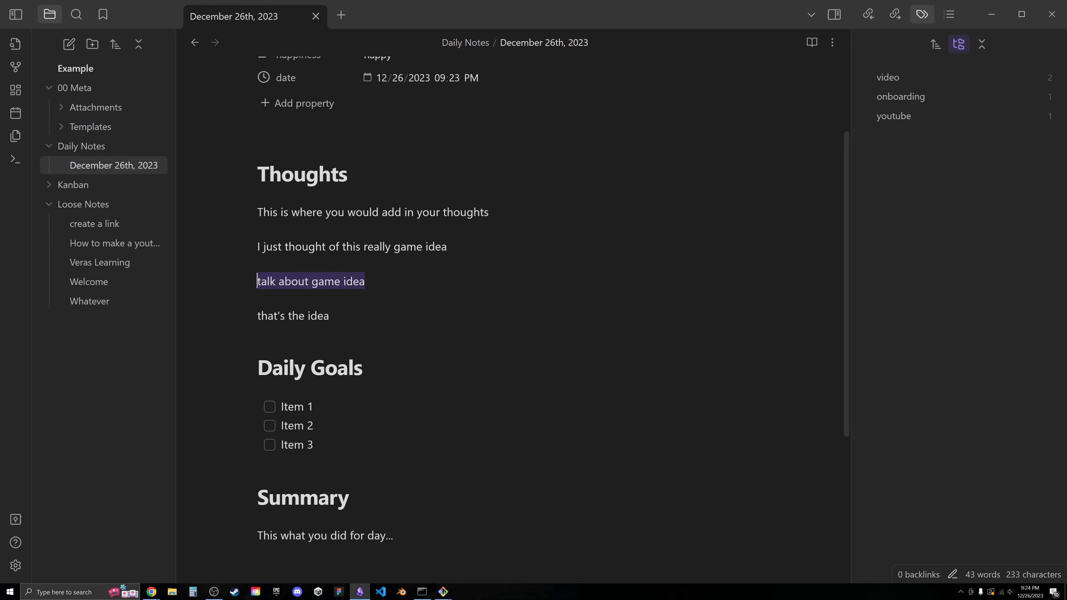
right_click(316, 284)
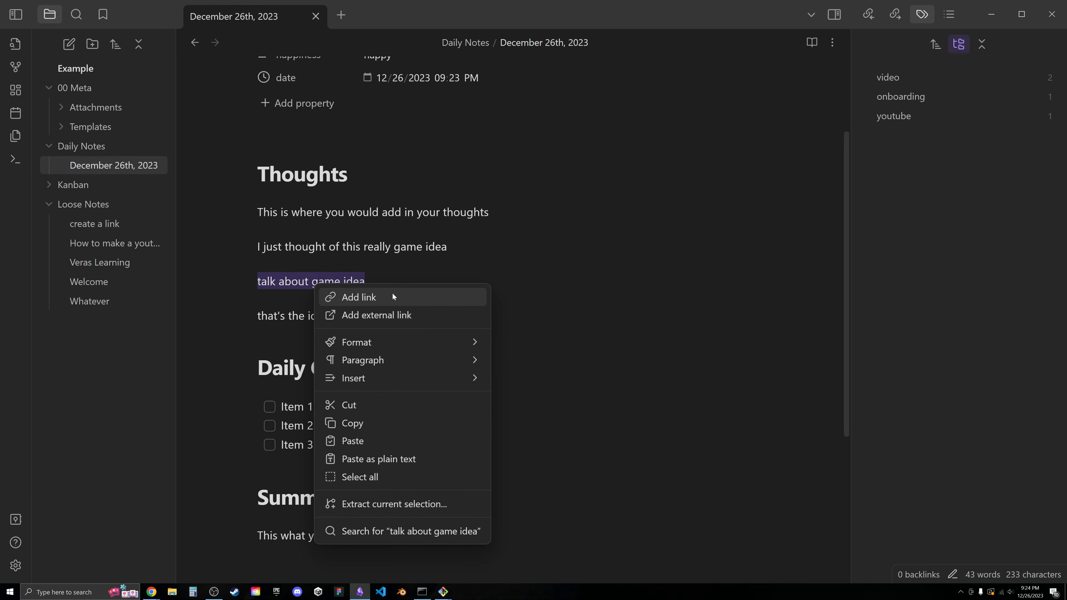
click(394, 504)
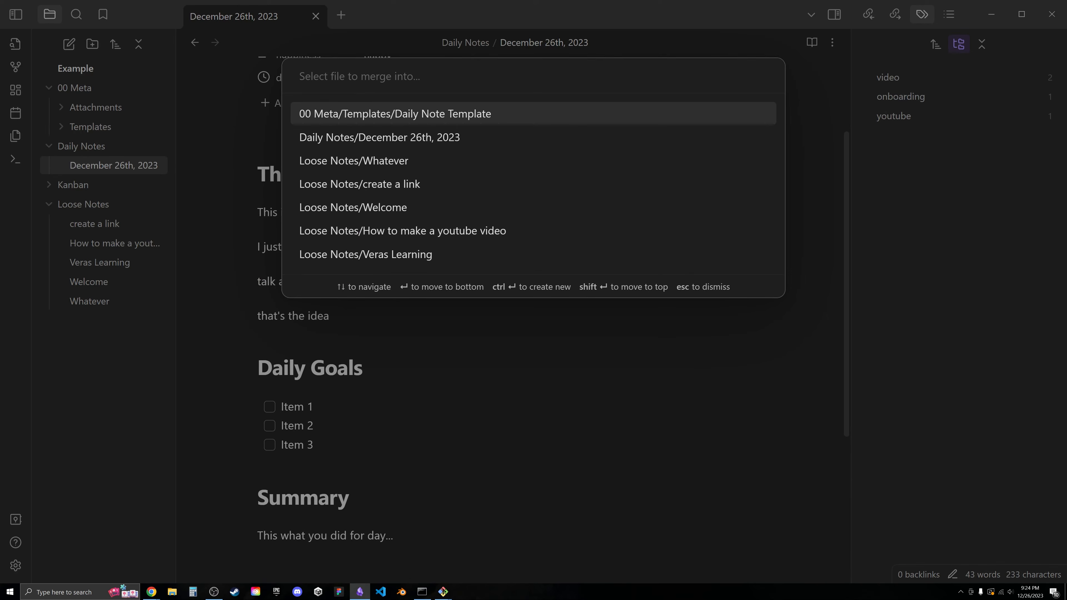
text(Game IDea)
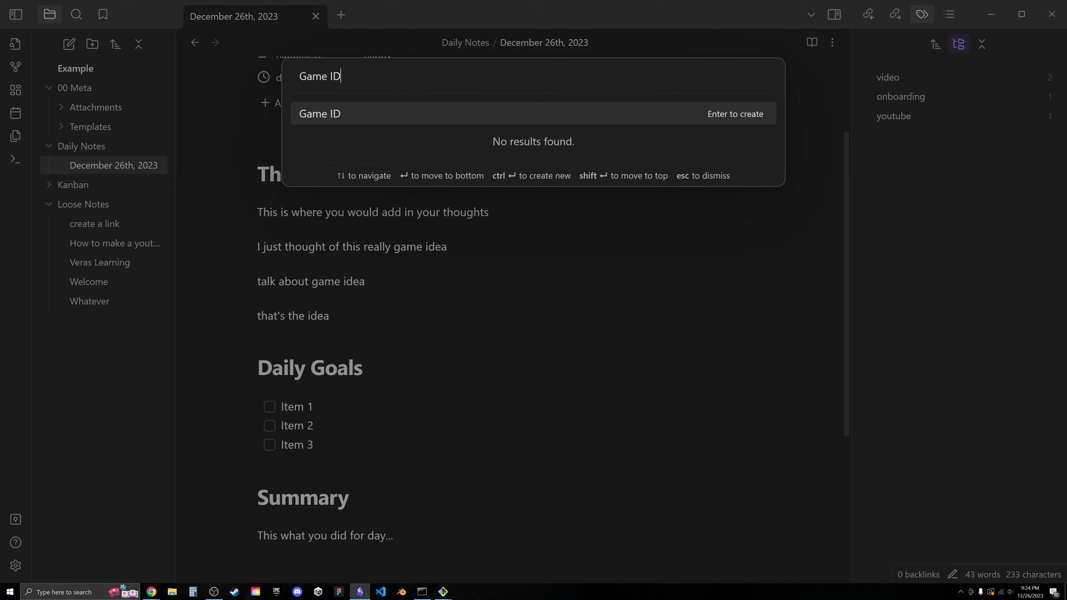
key(BackSpace)
key(BackSpace)
key(BackSpace)
text(dea 1)
text( - THis)
key(BackSpace)
key(BackSpace)
key(BackSpace)
key(BackSpace)
text(Name of game idea)
key(Return)
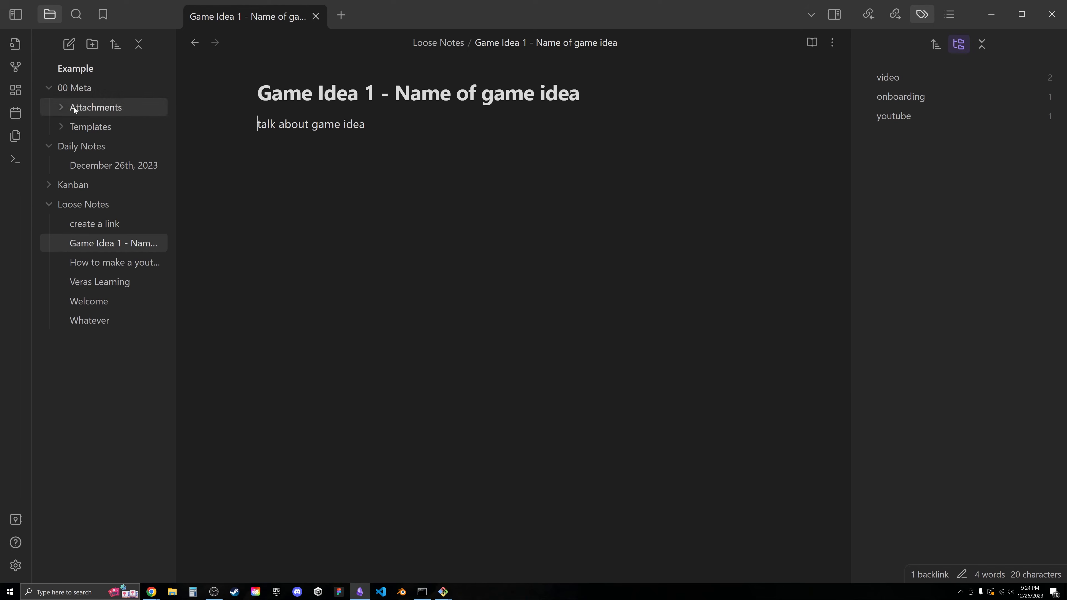
Examine how the game idea note links to the daily note in the graph view, and close the graph.
click(16, 66)
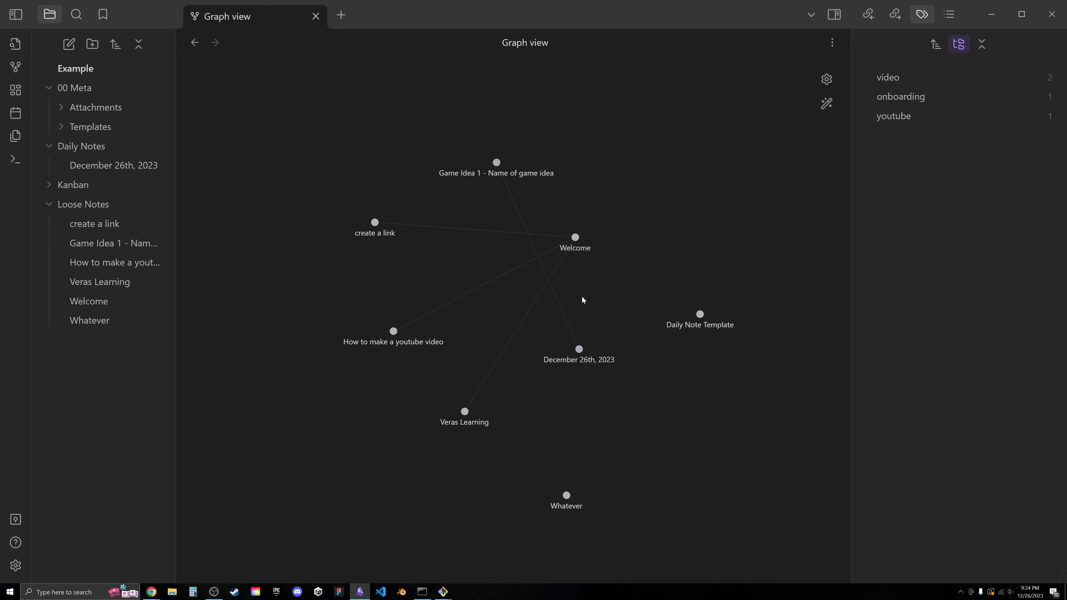
drag(582, 352, 558, 268)
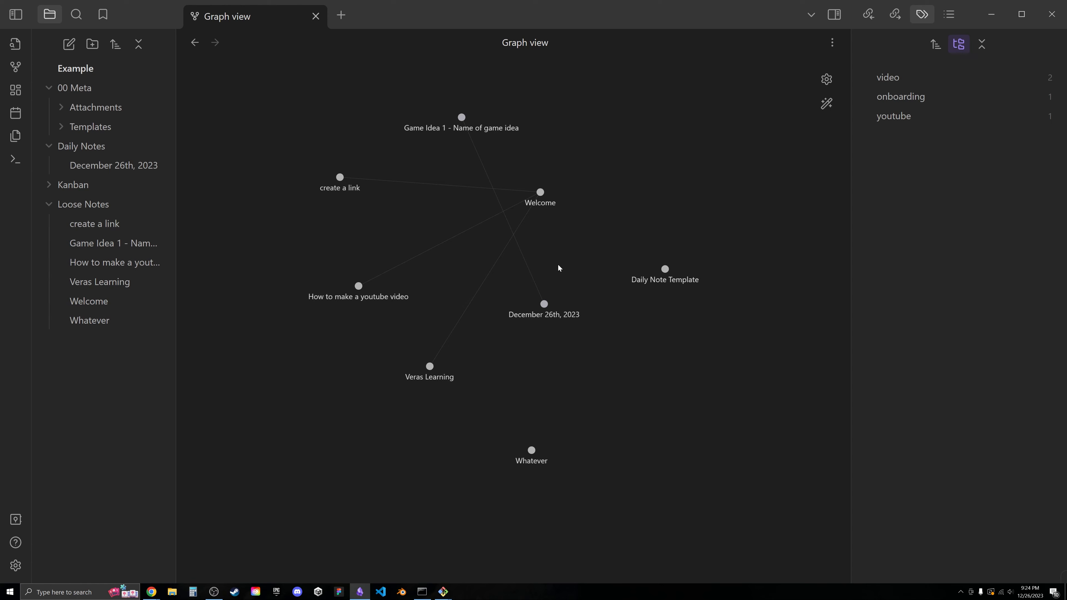
key(ctrl+w)
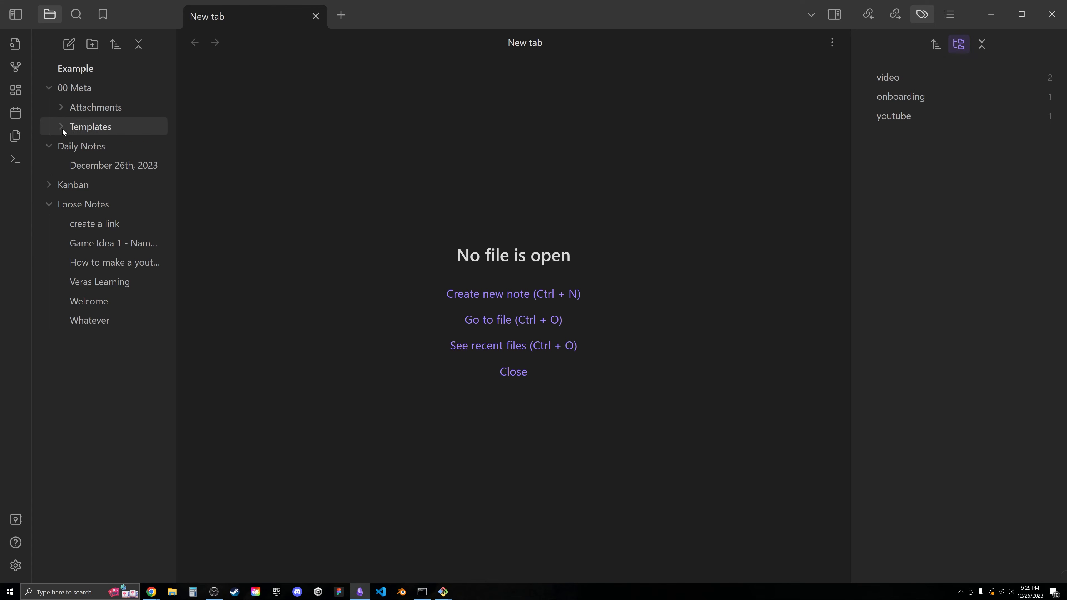
Open the December 26th, 2023 daily note and collapse every folder in the vault's file list.
click(62, 145)
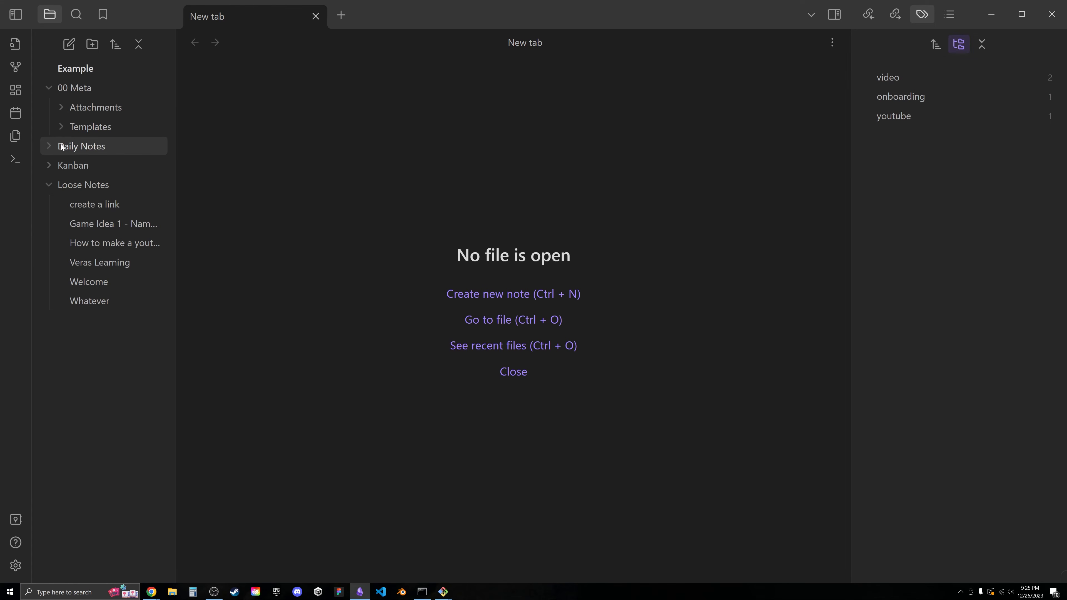
click(77, 186)
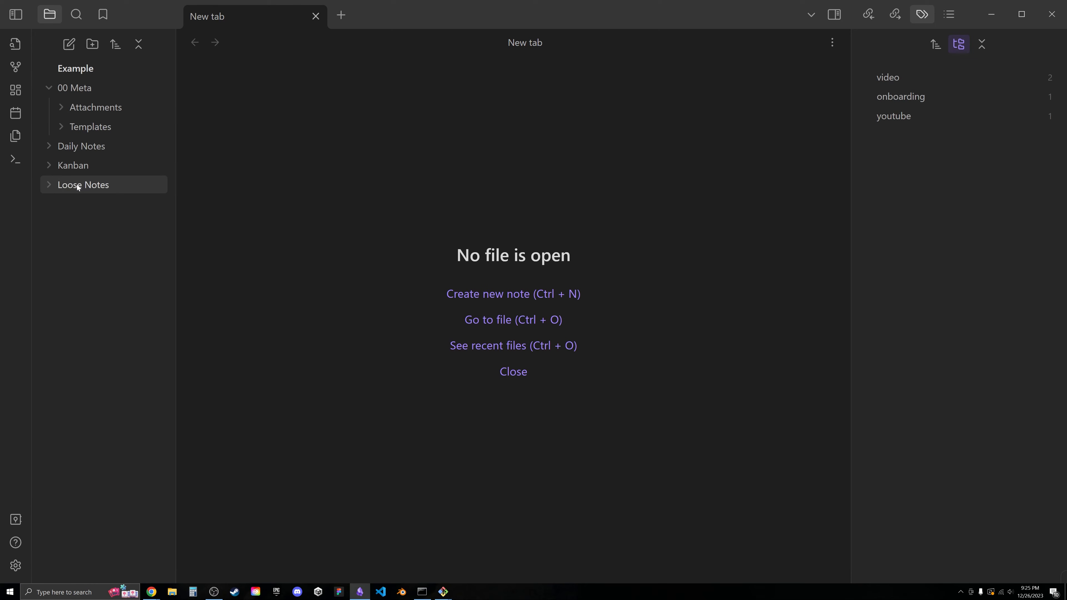
click(62, 145)
click(112, 165)
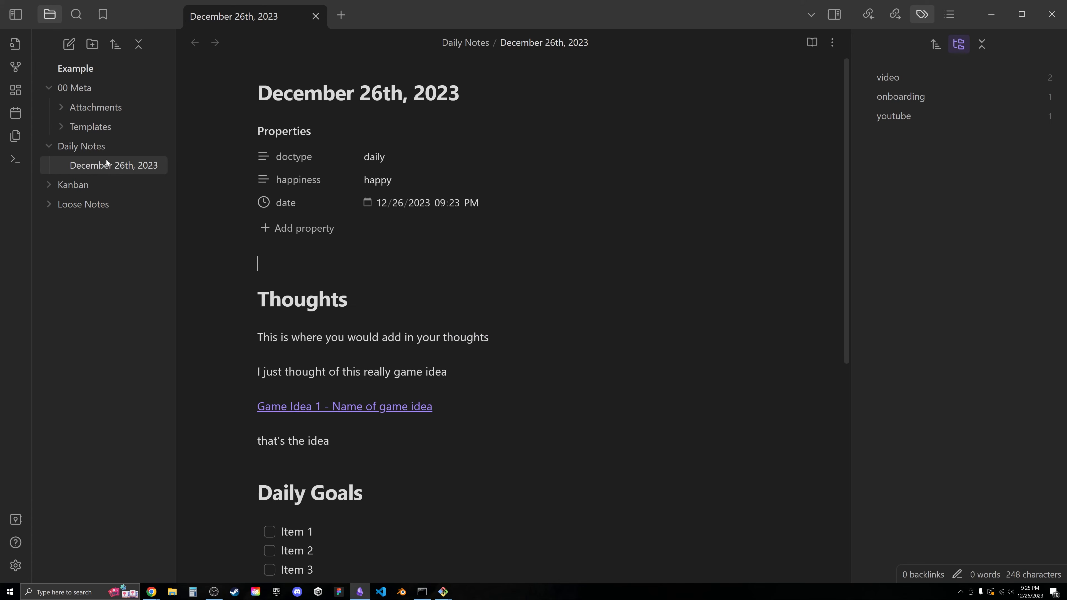
click(80, 149)
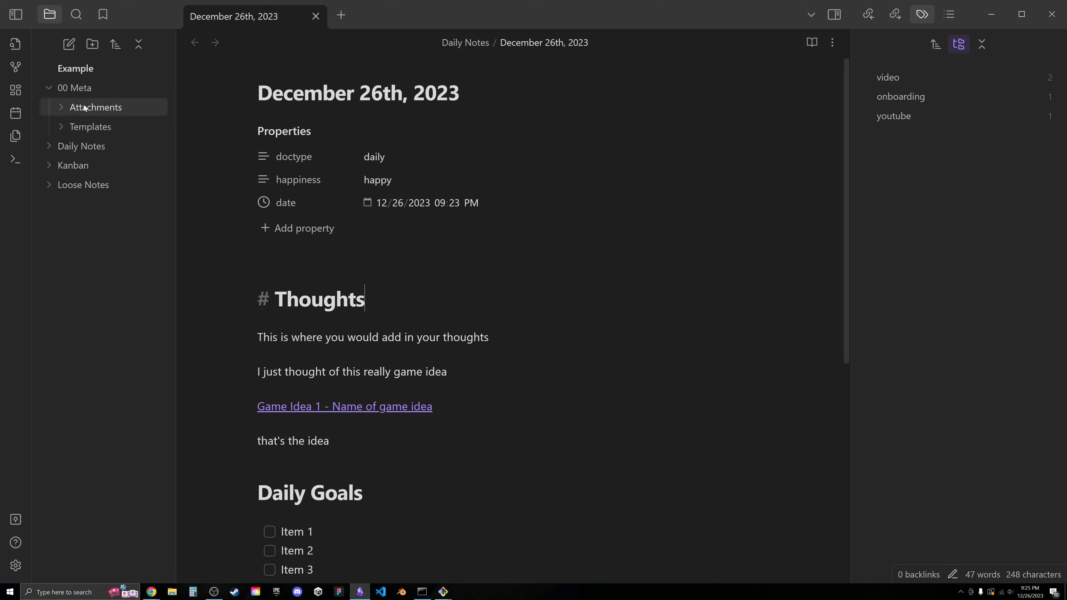
click(67, 87)
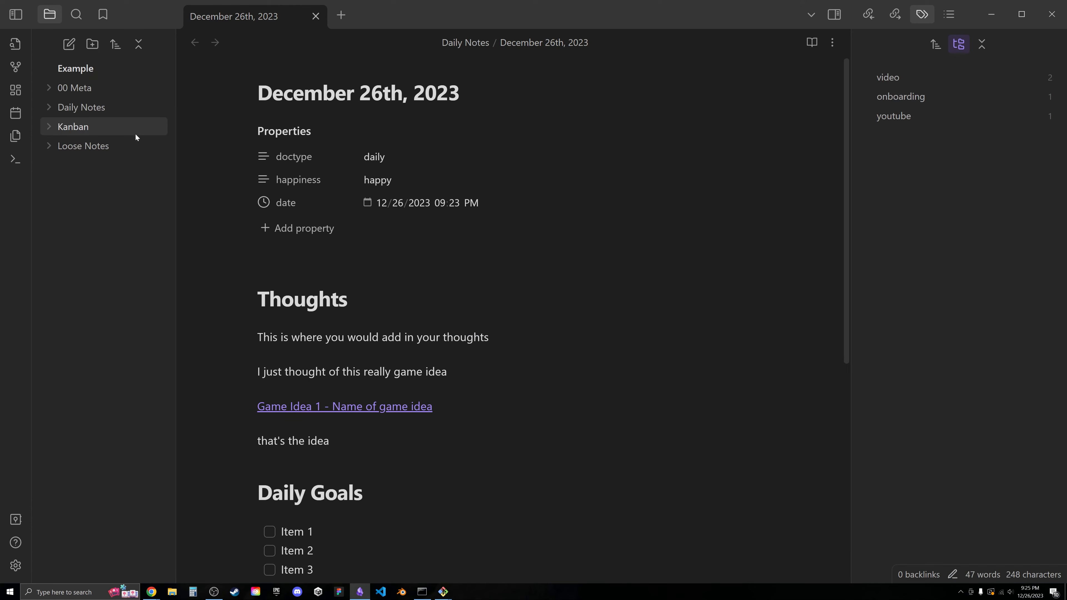
click(92, 132)
click(80, 128)
Review the Kanban plugin settings and set where new cards are added to Prepend (compact).
click(16, 565)
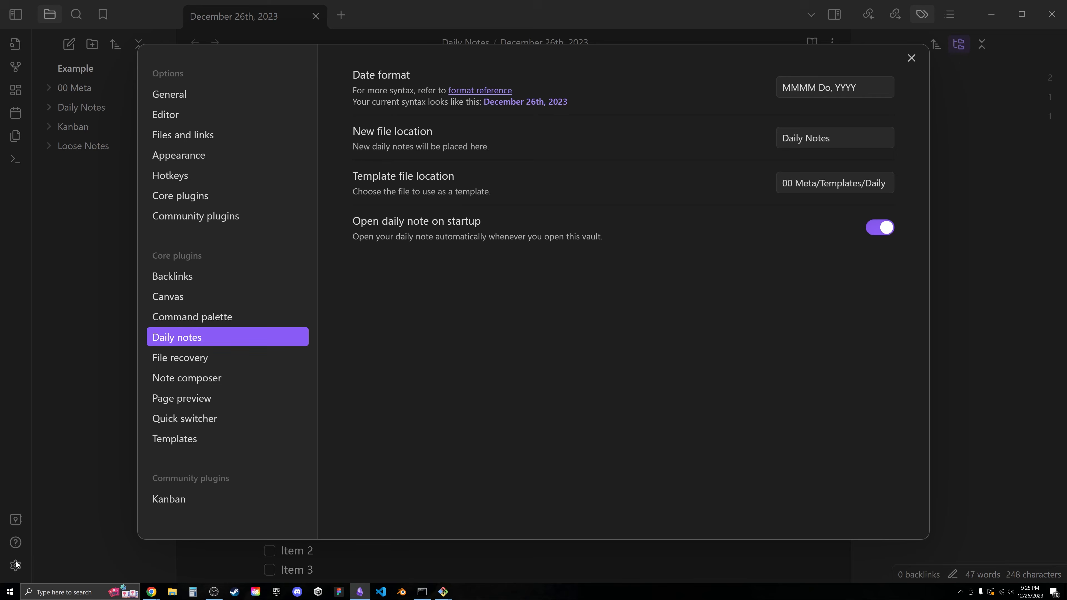
click(189, 499)
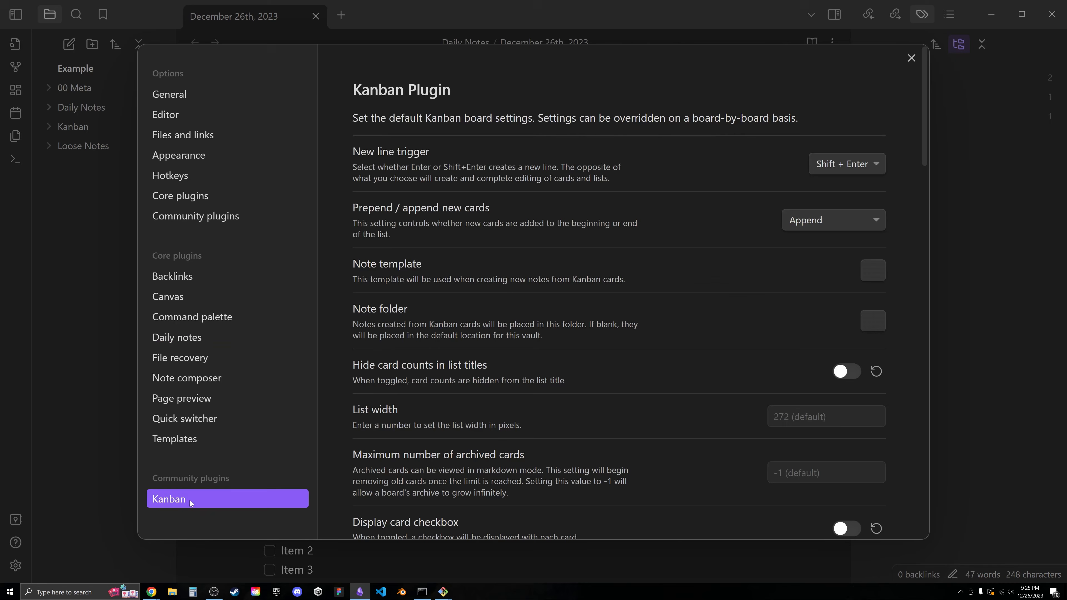
scroll(645, 309, down, 10)
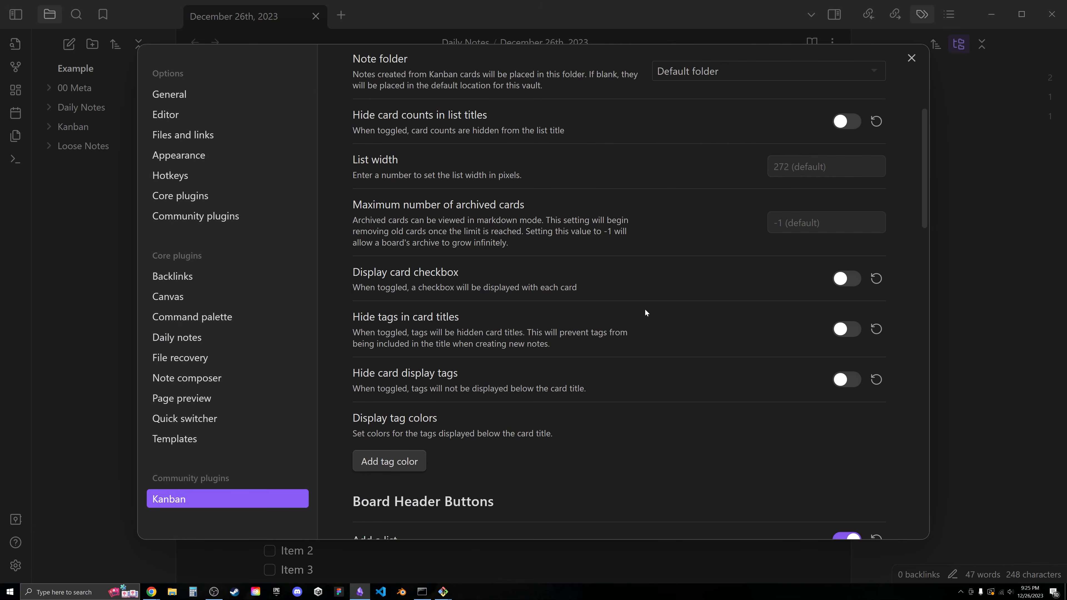
scroll(641, 298, down, 15)
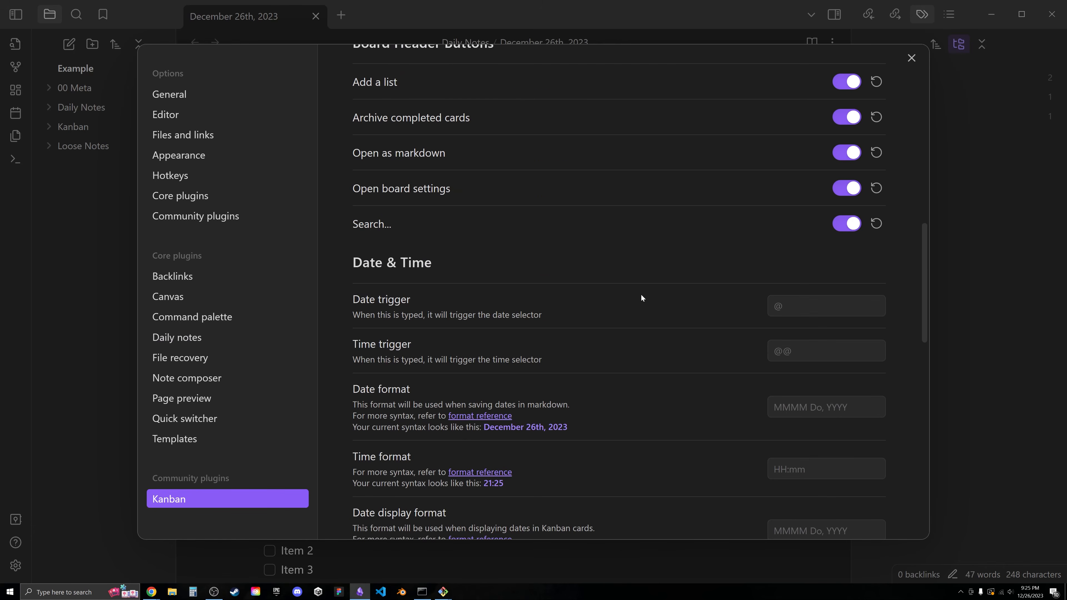
scroll(639, 296, up, 20)
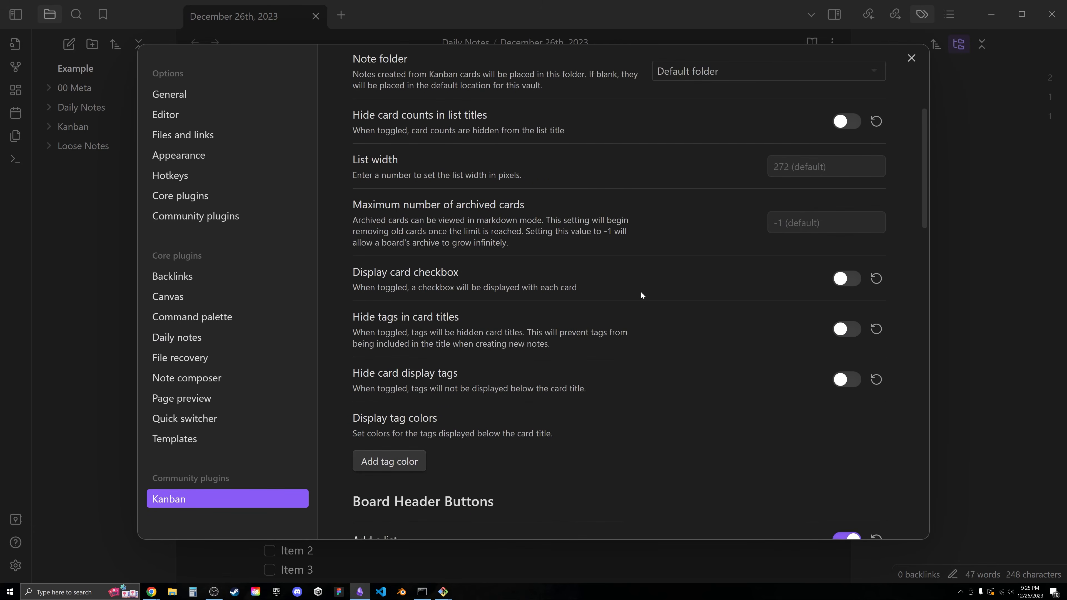
click(812, 223)
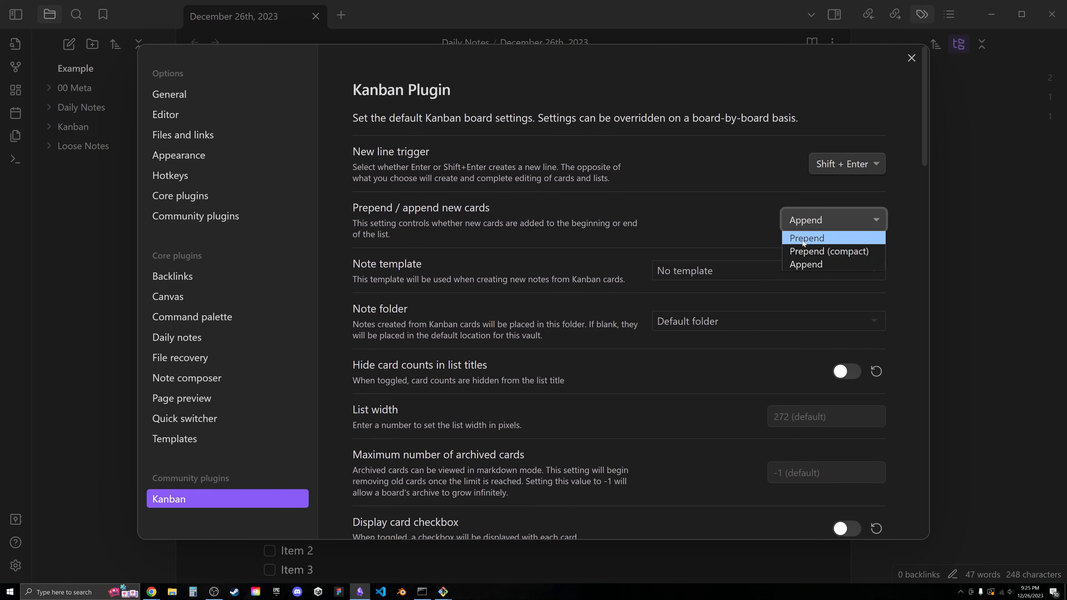
click(811, 251)
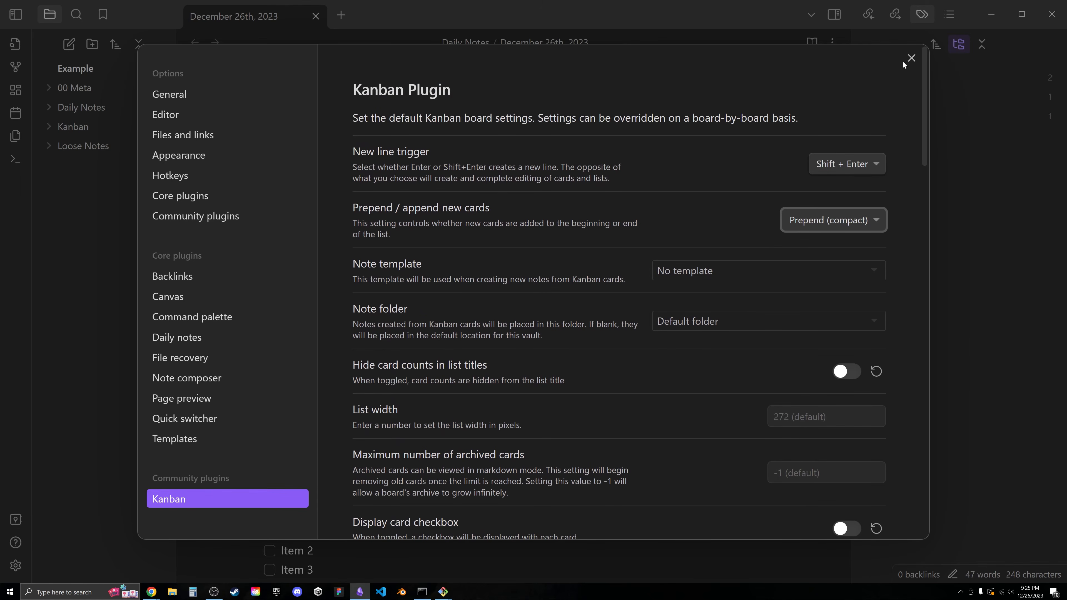
click(911, 58)
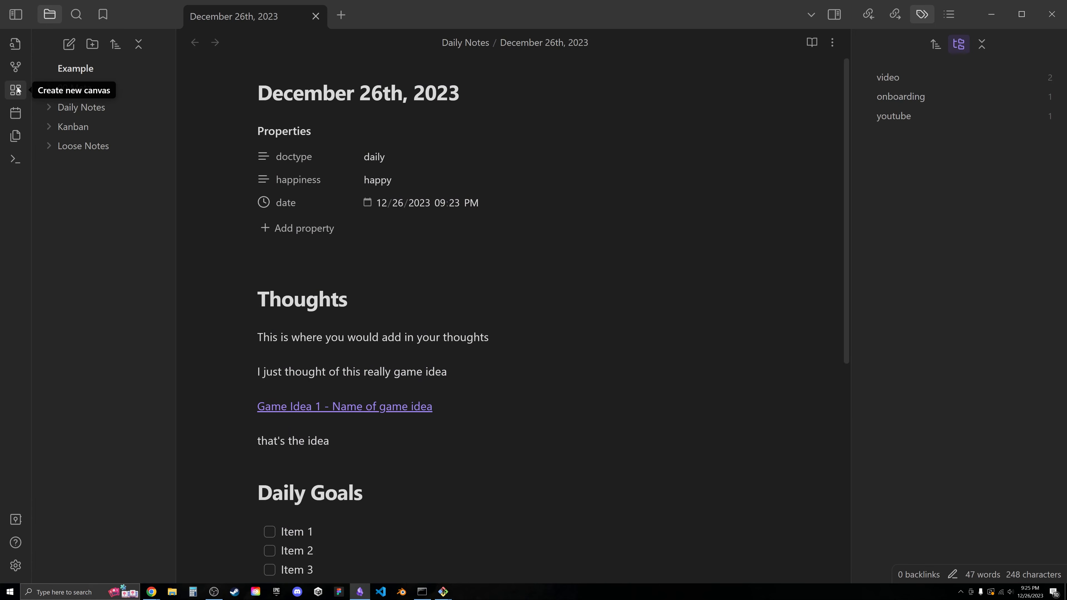
Add a blank line after the Summary text at the end of the December 26th, 2023 note.
key(ctrl+End)
key(Return)
key(Return)
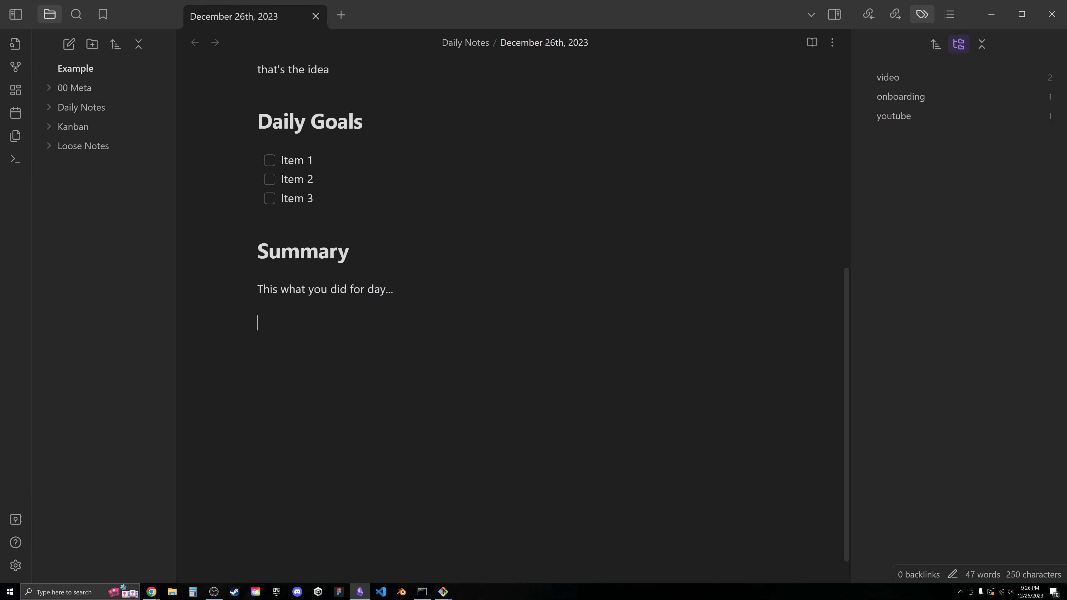
key(ctrl+p)
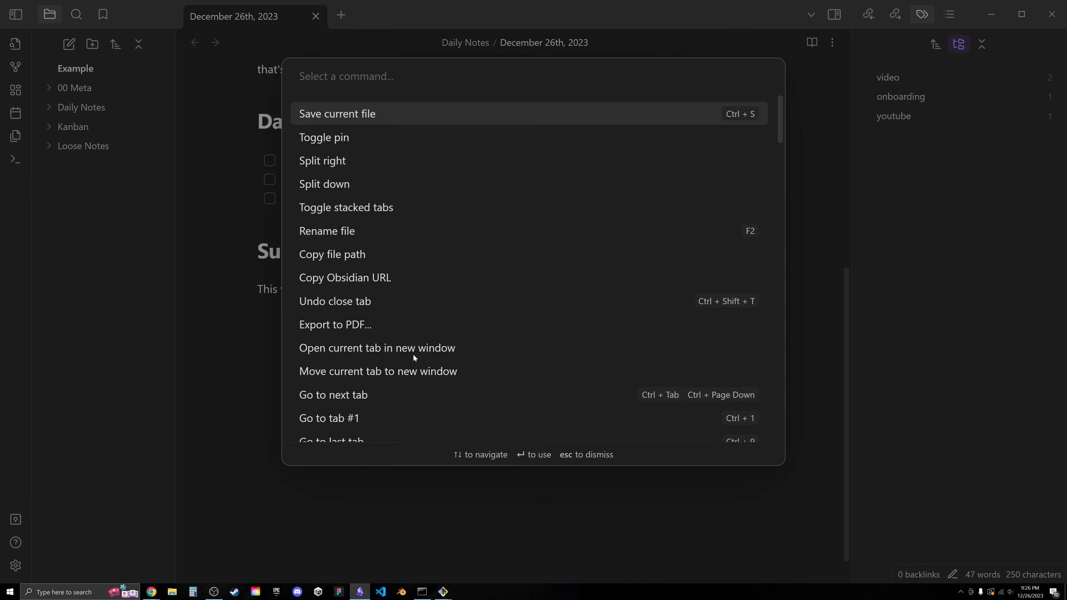
text(kanb)
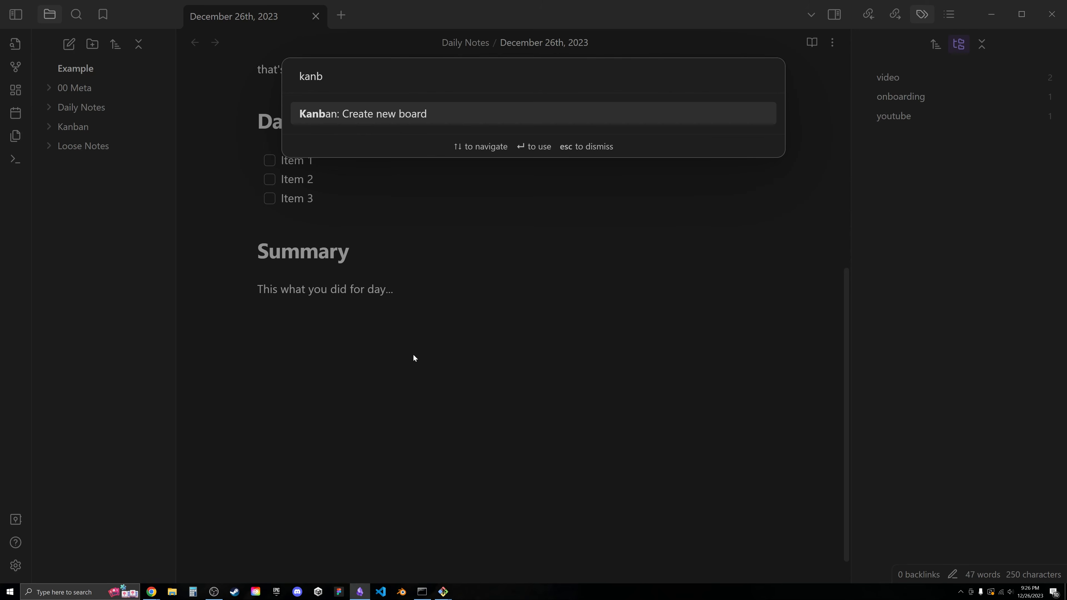
key(BackSpace)
key(BackSpace)
key(BackSpace)
key(BackSpace)
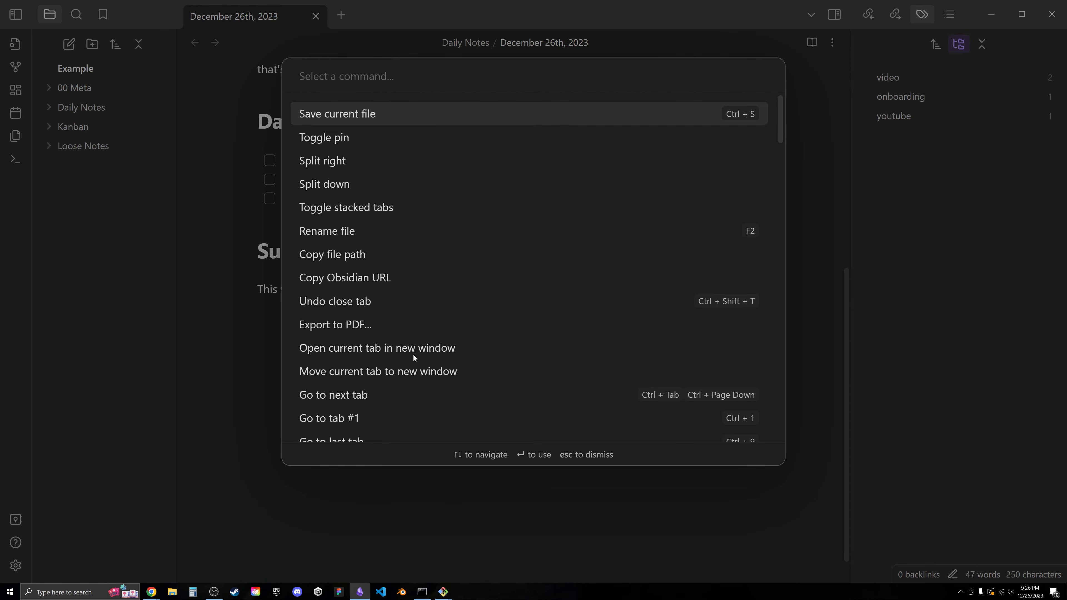
click(447, 486)
Create a new Kanban board with the lists TODO, In Progress and Completed, marking cards in Completed as complete.
text(/ka)
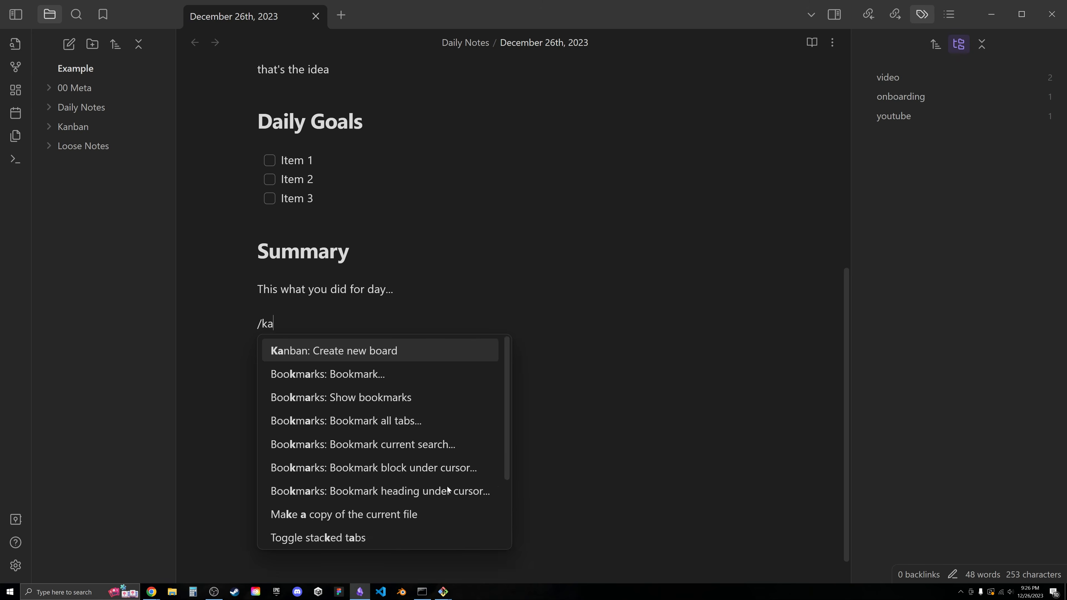
key(Return)
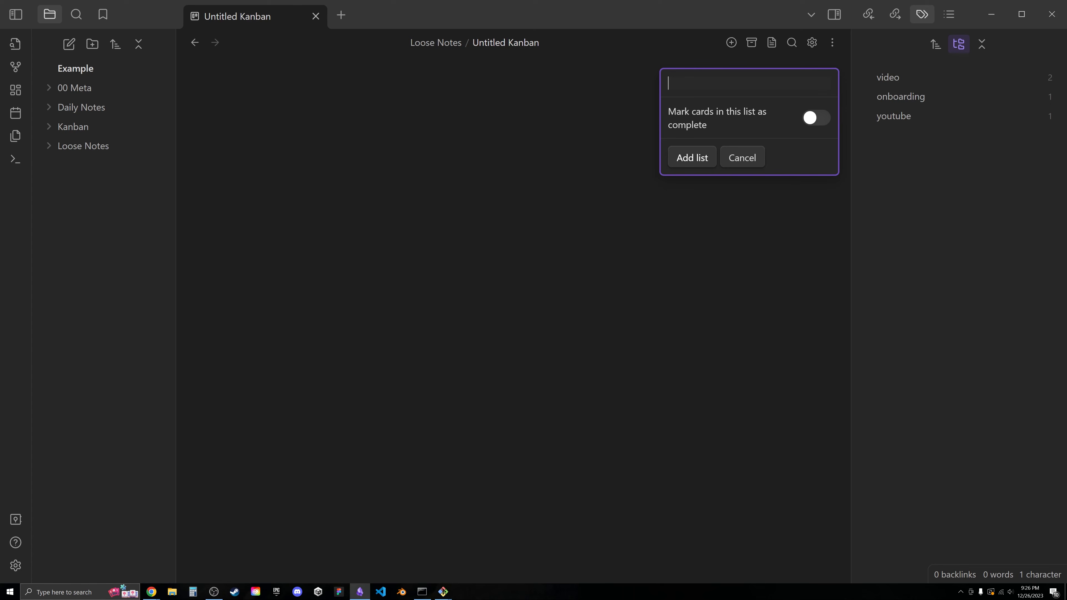
text(TODO)
click(691, 157)
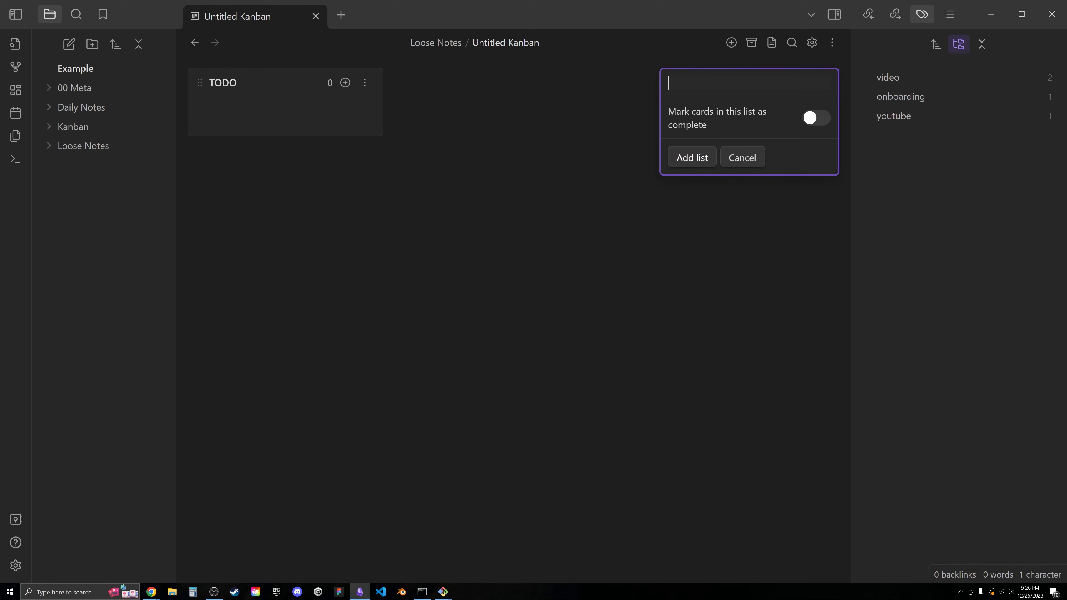
text(In Progress)
click(692, 159)
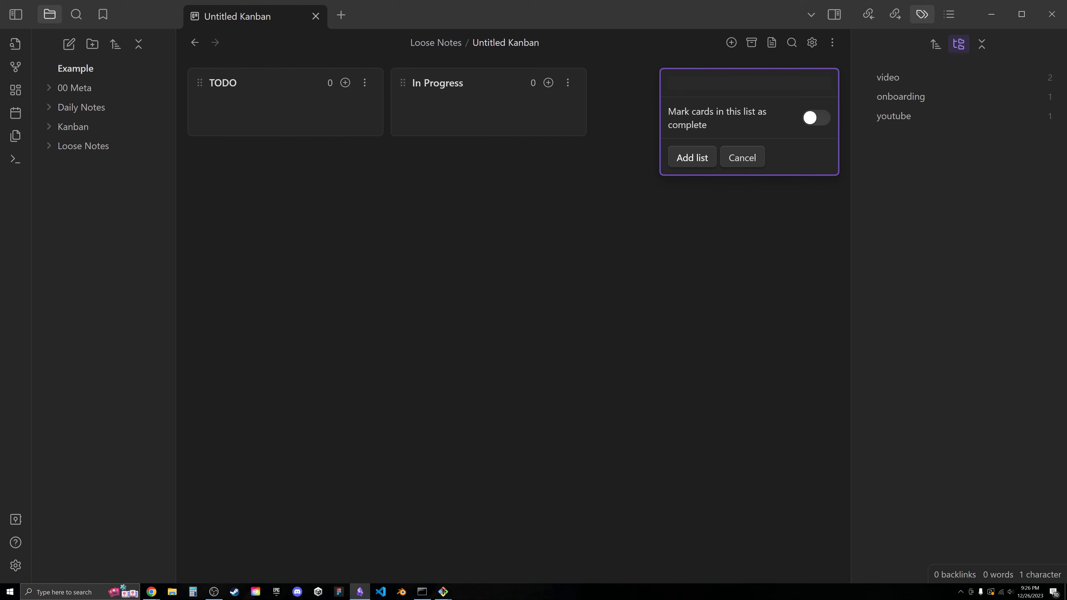
text(Completed)
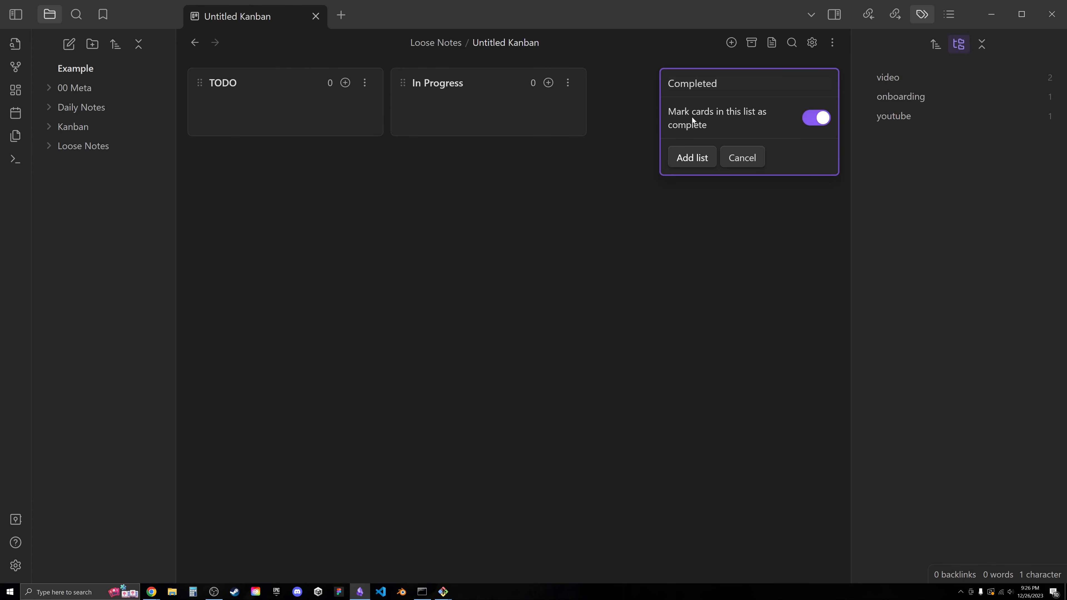
click(698, 157)
click(589, 185)
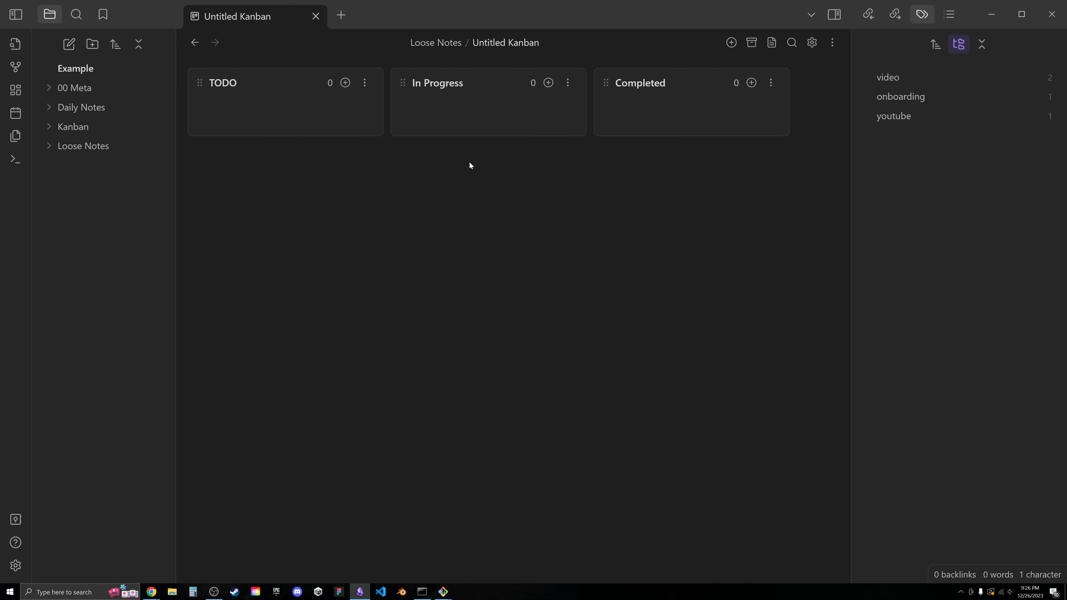
Rename the new Kanban board to "Game Development".
click(507, 42)
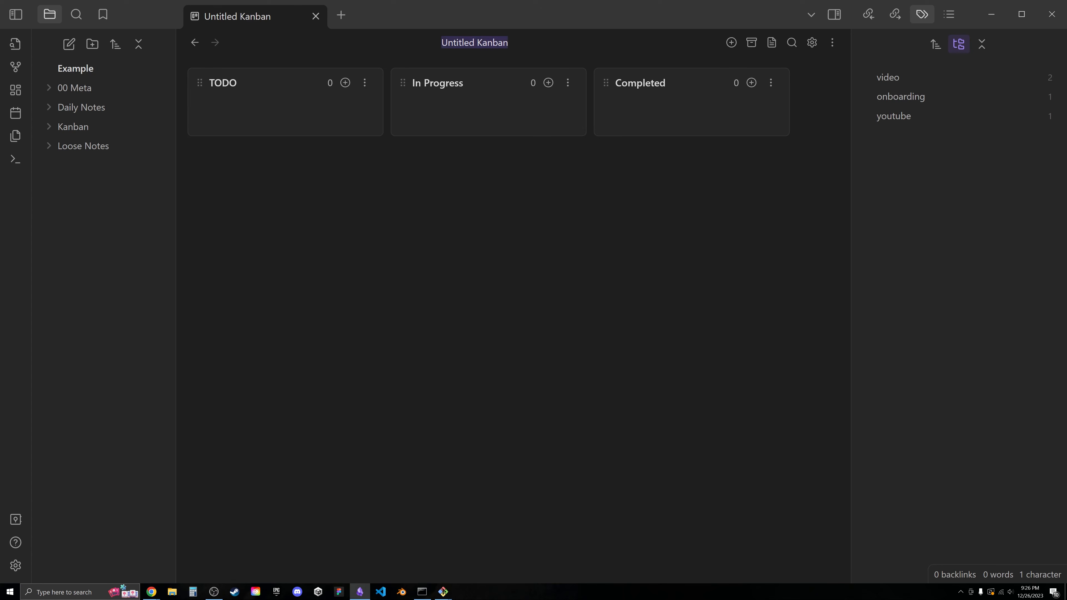
text(Game Development)
key(Return)
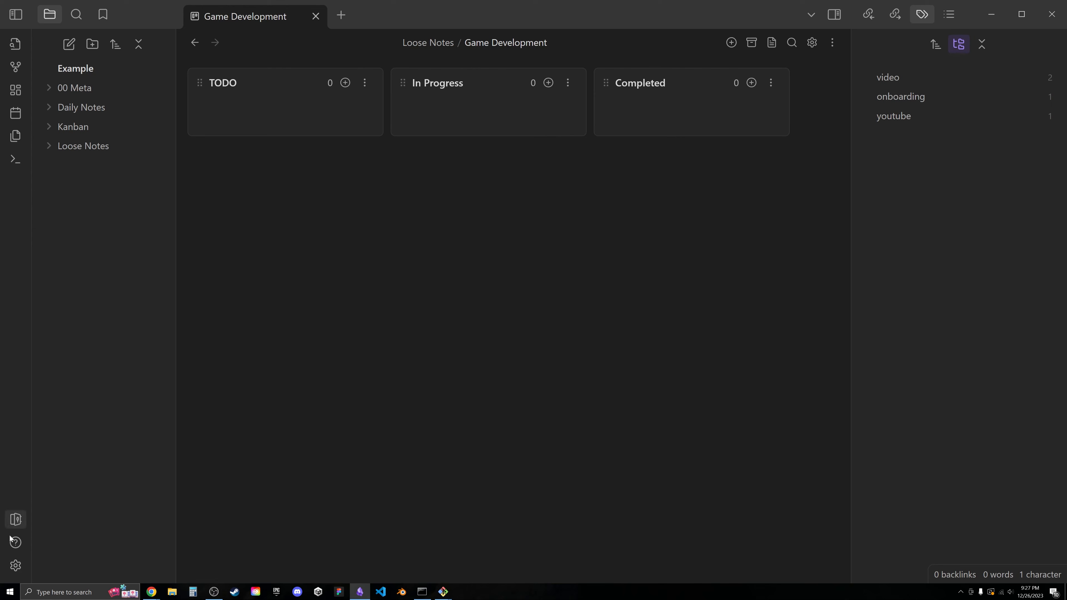
Set the Kanban plugin's Prepend / append new cards option to Prepend.
click(16, 566)
click(845, 218)
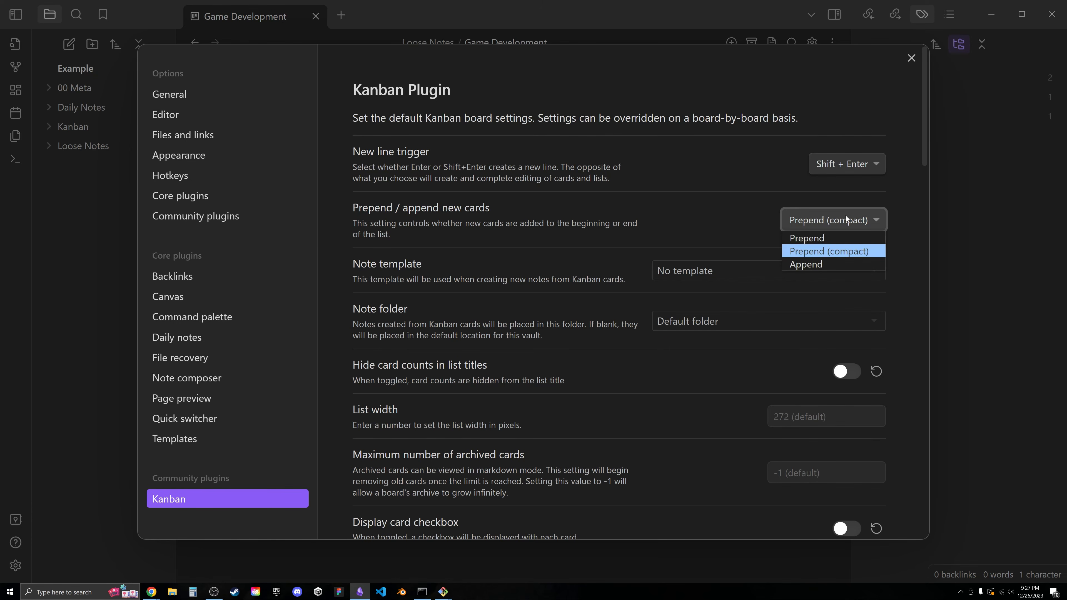
click(869, 236)
click(911, 57)
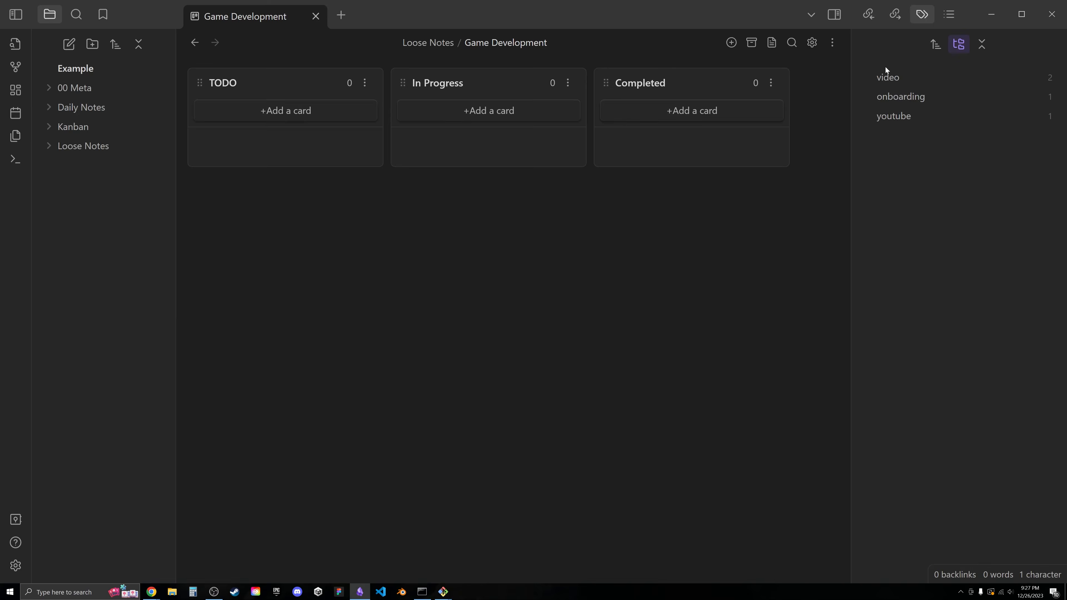
Add a card titled "Movement Logic" with the tag #code to the TODO list.
click(285, 111)
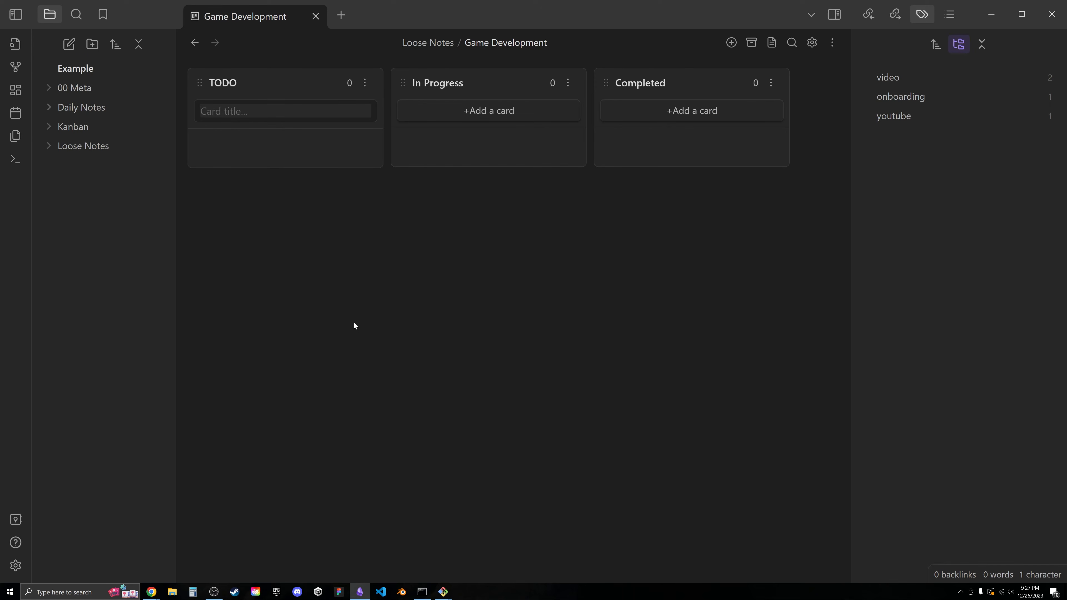
text(Movement Logic @)
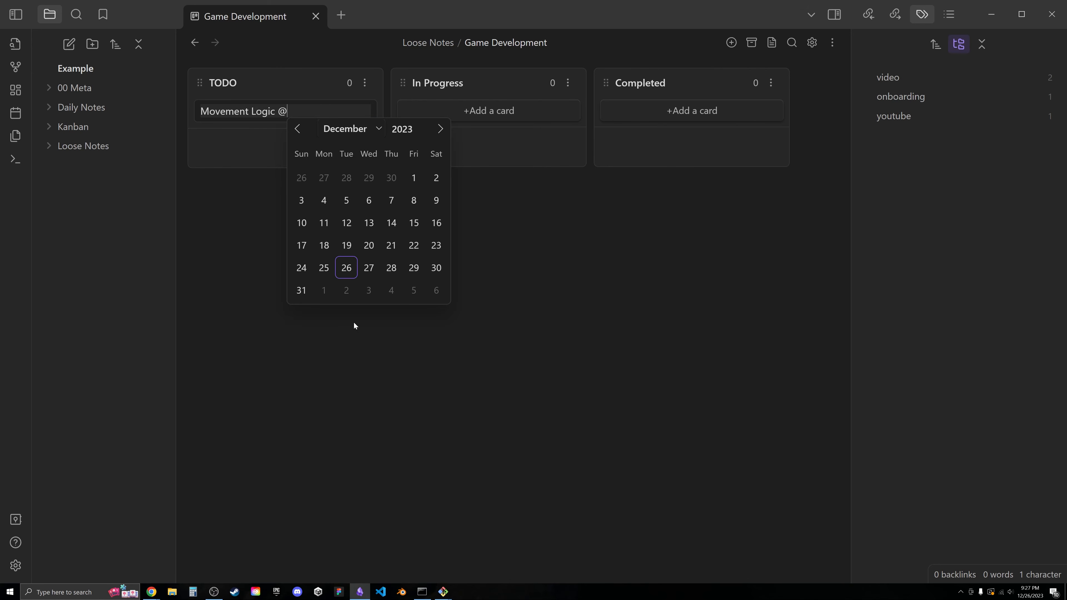
key(BackSpace)
text(#Code)
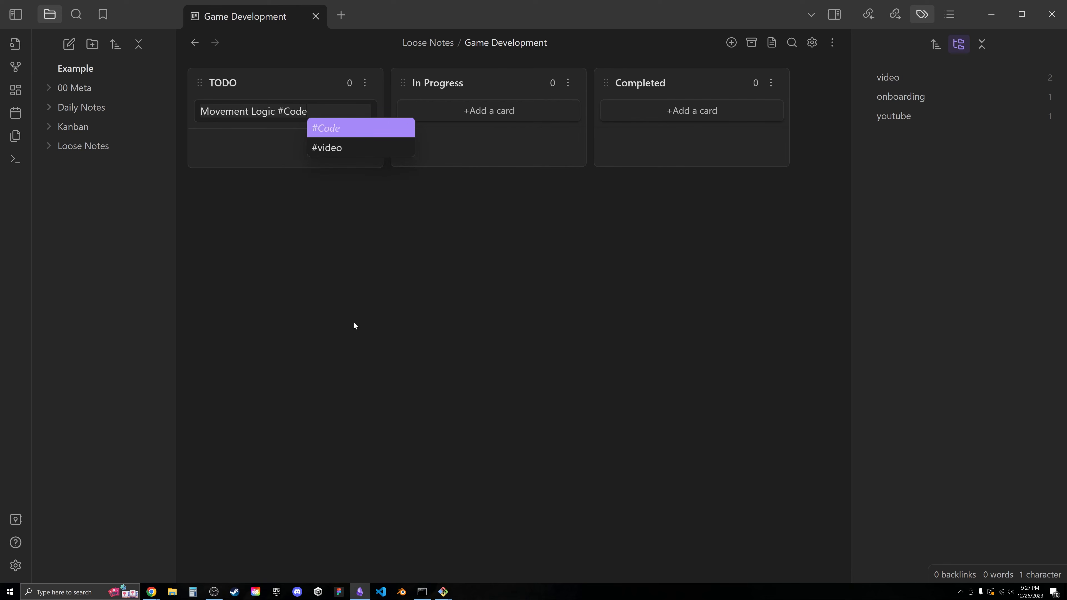
key(BackSpace)
key(BackSpace)
key(BackSpace)
key(BackSpace)
text(code)
key(Return)
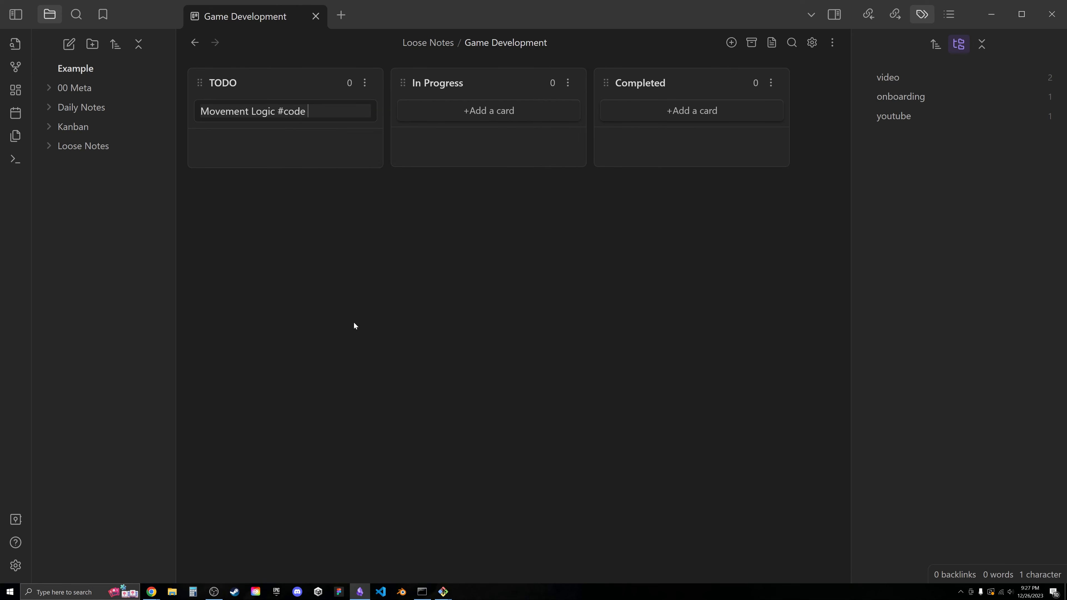
key(Return)
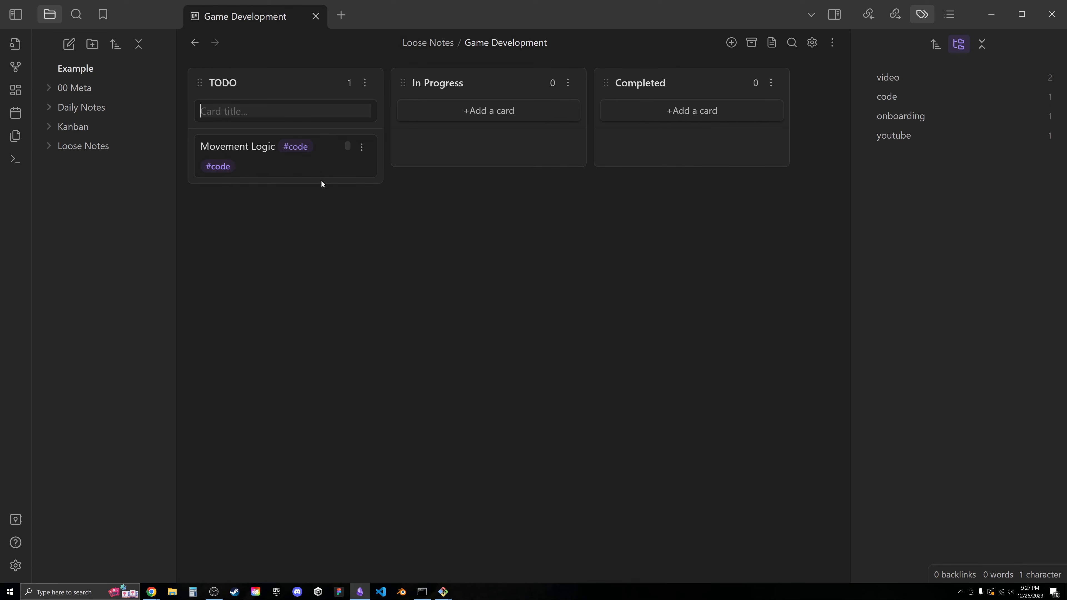
Turn on hiding tags in card titles in the Kanban plugin settings.
click(15, 565)
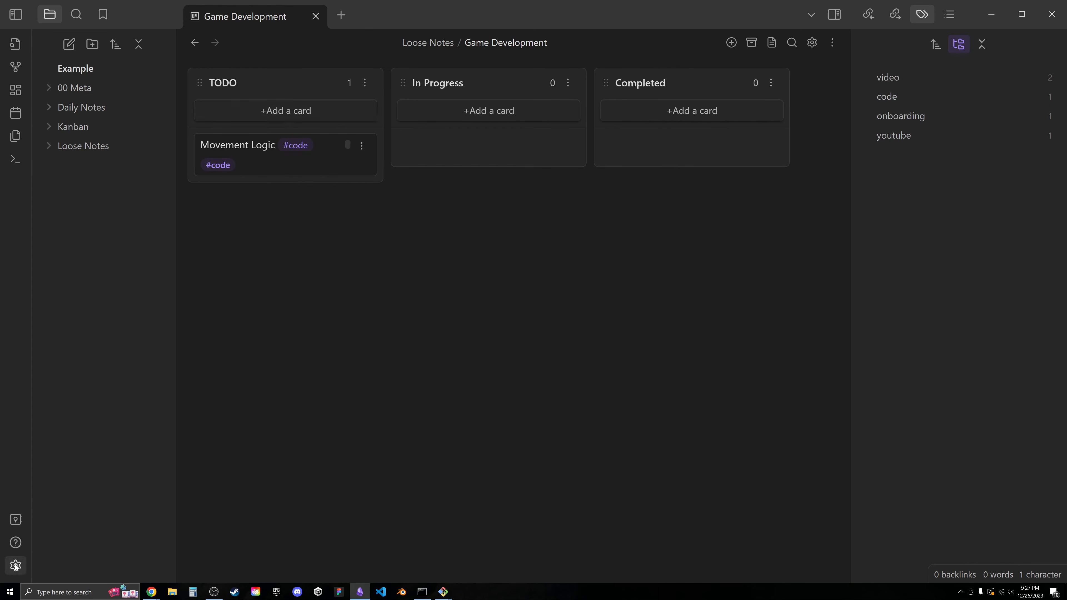
scroll(506, 362, down, 7)
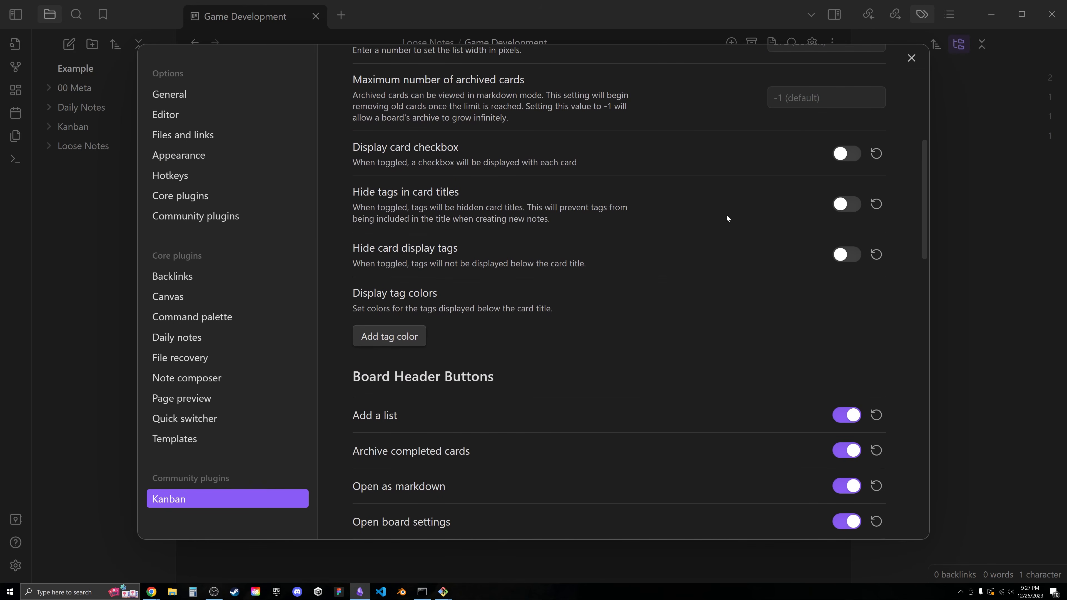
click(845, 204)
click(911, 57)
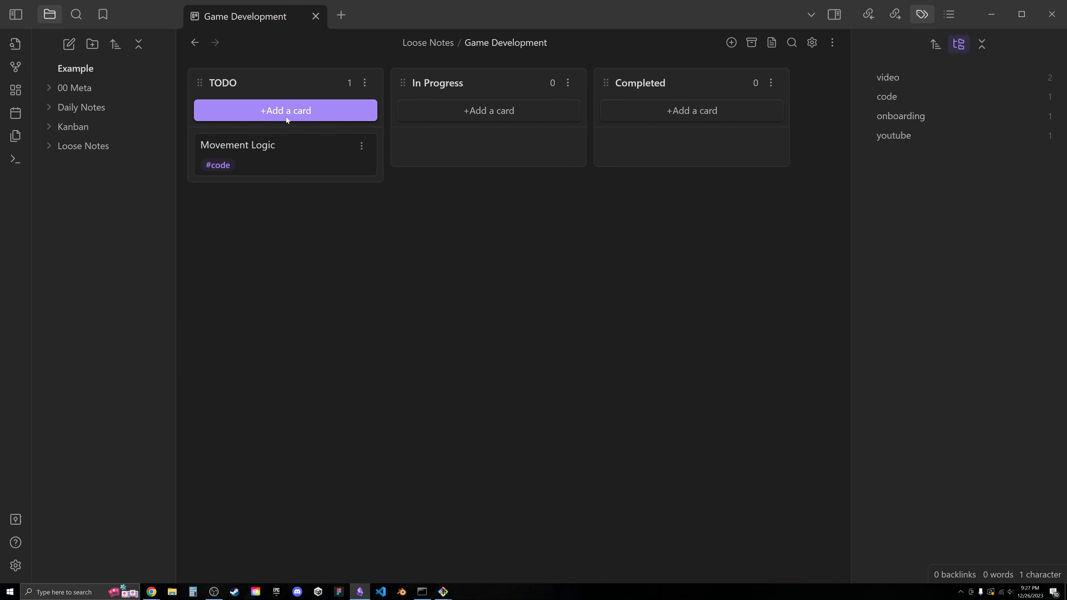
drag(282, 165, 332, 159)
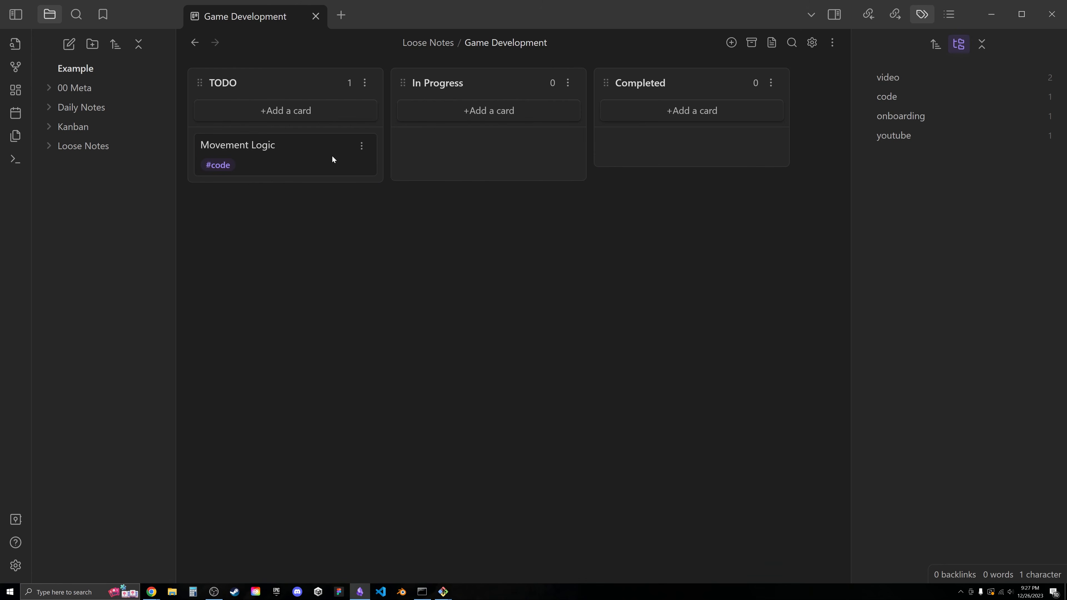
Add a card titled "Publish a youtube devlog" to the TODO list.
click(287, 113)
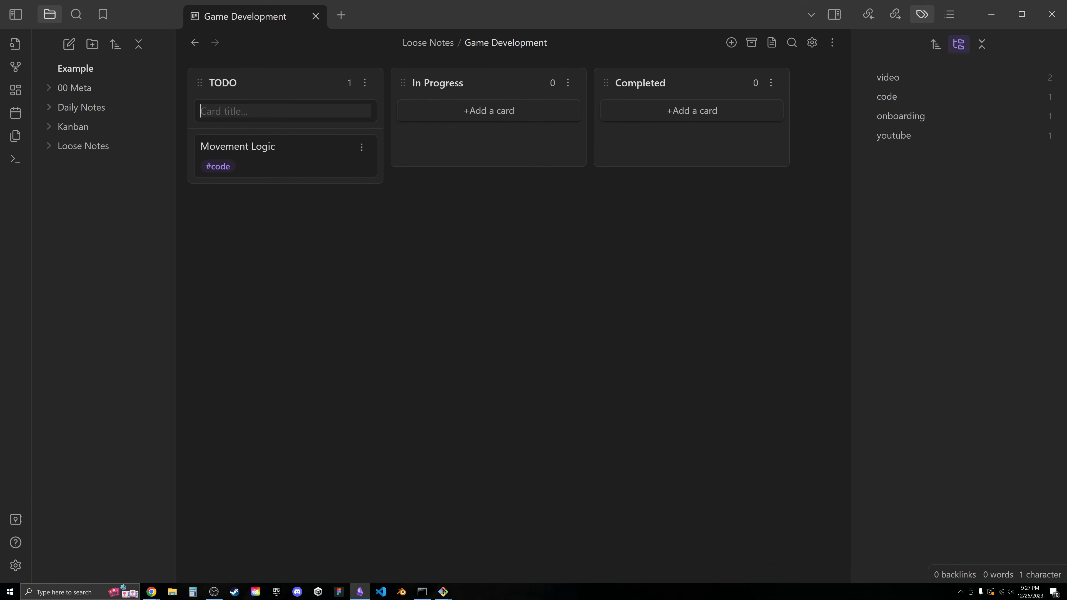
text(Publish a youtube devlog)
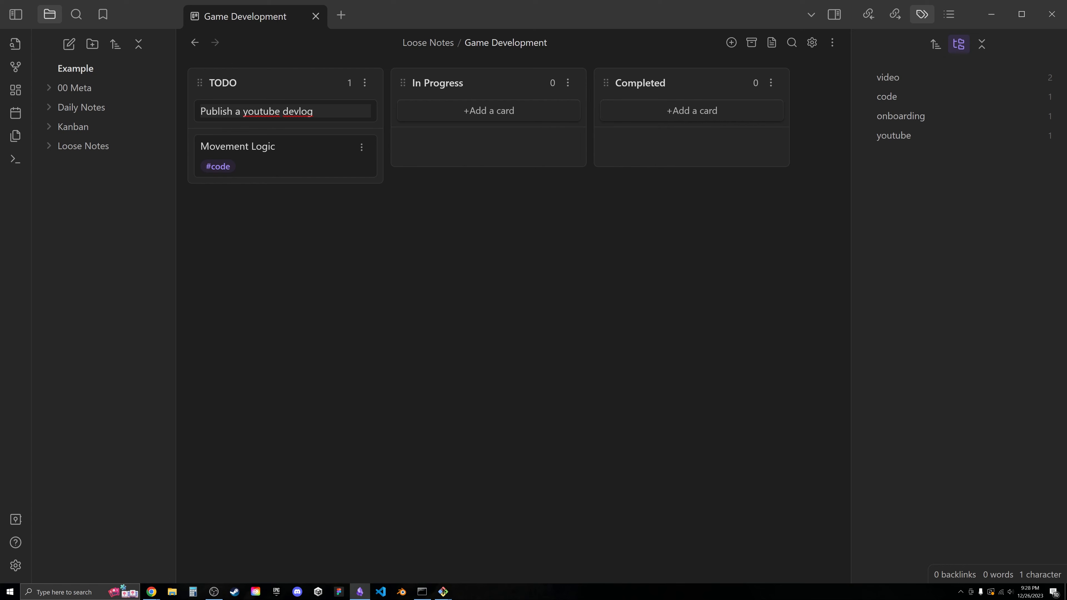
key(Return)
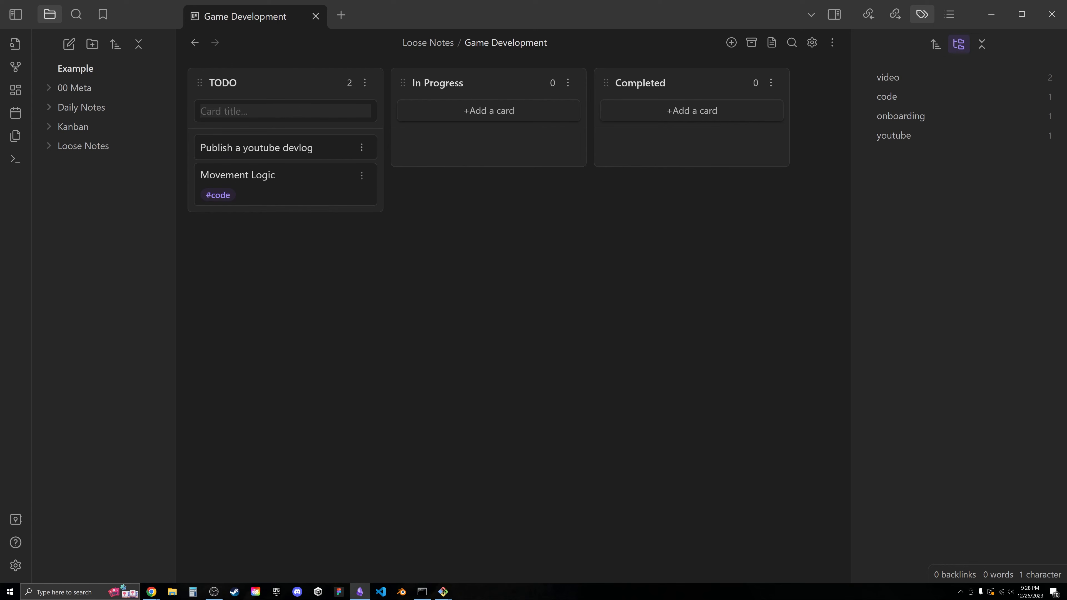
Add the date December 31st, 2023 to the "Publish a youtube devlog" card.
double_click(320, 150)
text(@)
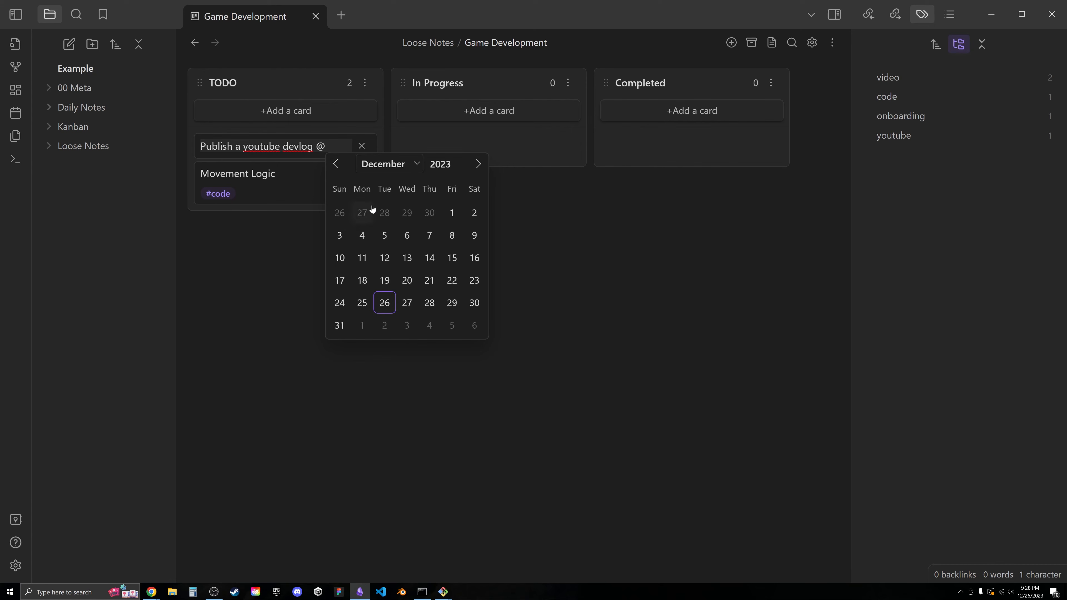
click(340, 326)
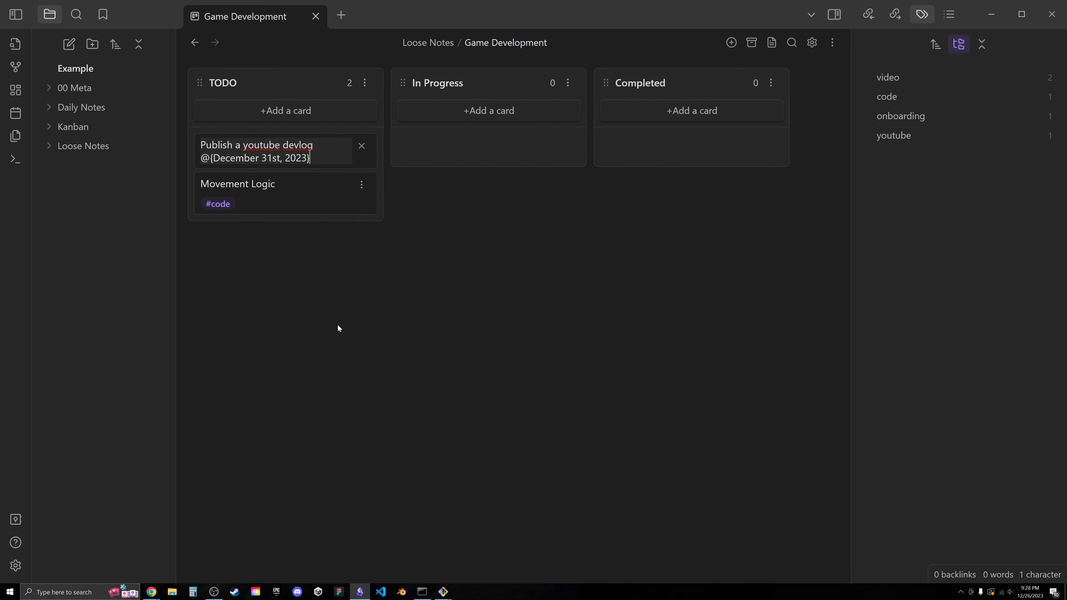
key(Return)
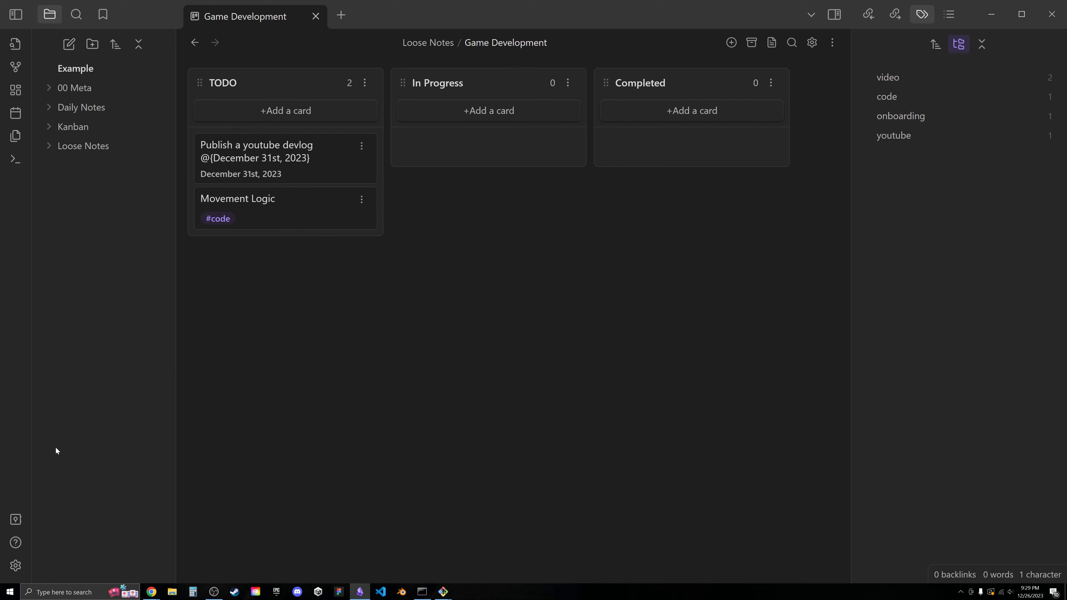
Turn on showing relative dates and hiding dates in card titles in the Kanban plugin settings.
click(15, 565)
scroll(490, 270, down, 6)
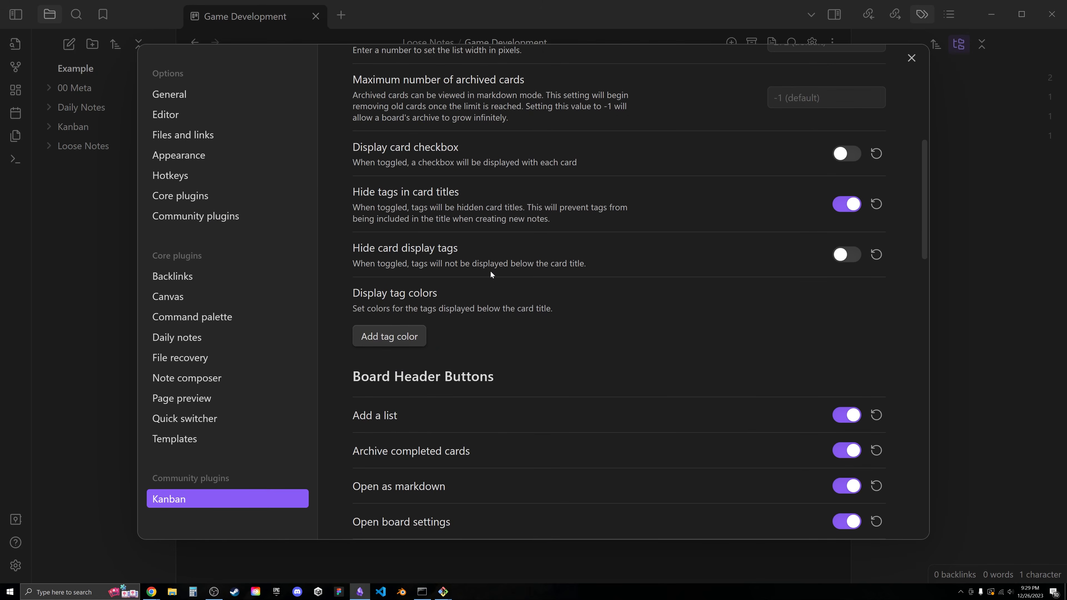
scroll(490, 270, up, 2)
scroll(856, 306, down, 10)
scroll(799, 313, down, 1)
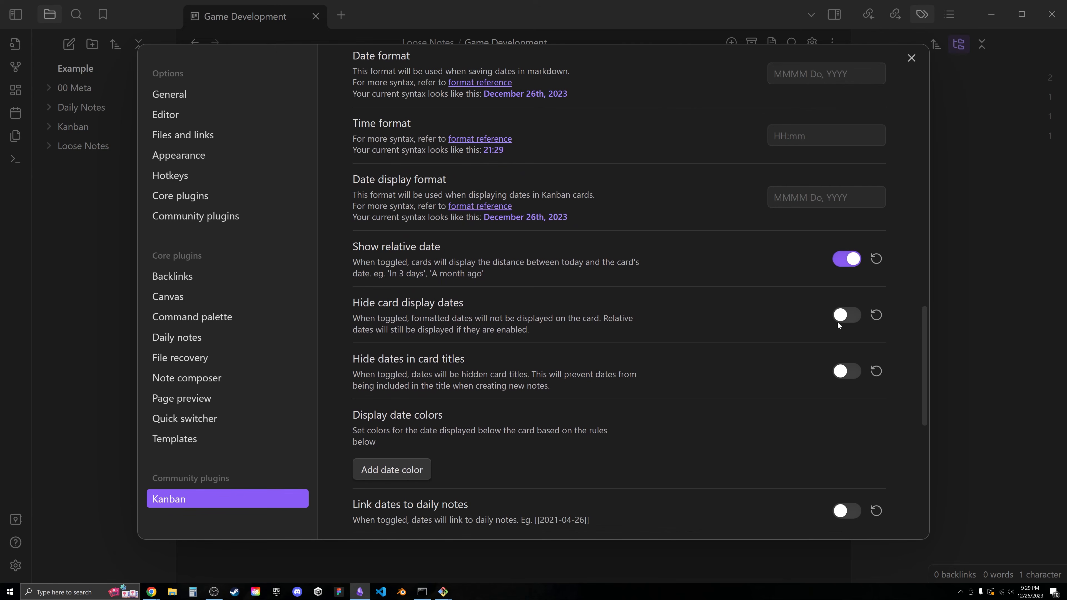
click(945, 285)
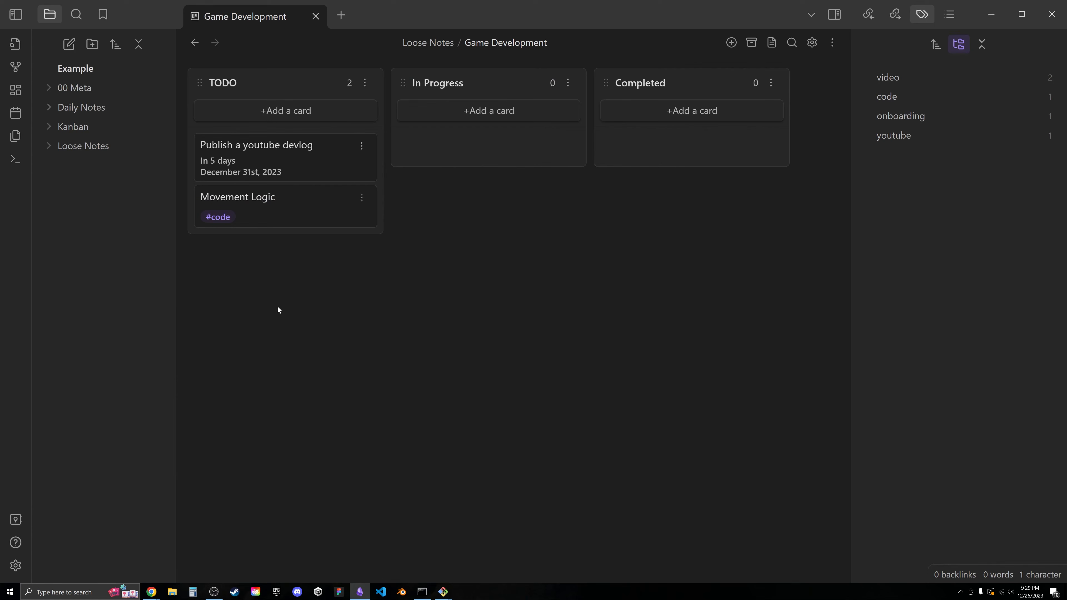
Add the tag #youtube after the date in the "Publish a youtube devlog" card.
double_click(320, 143)
click(321, 142)
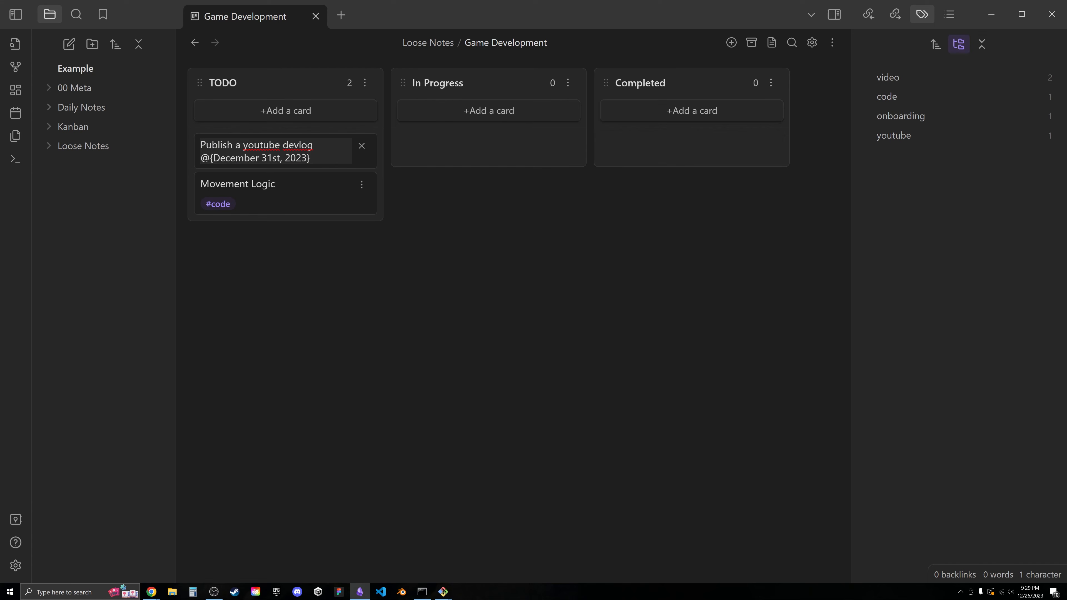
text(@)
key(BackSpace)
text(#youtube)
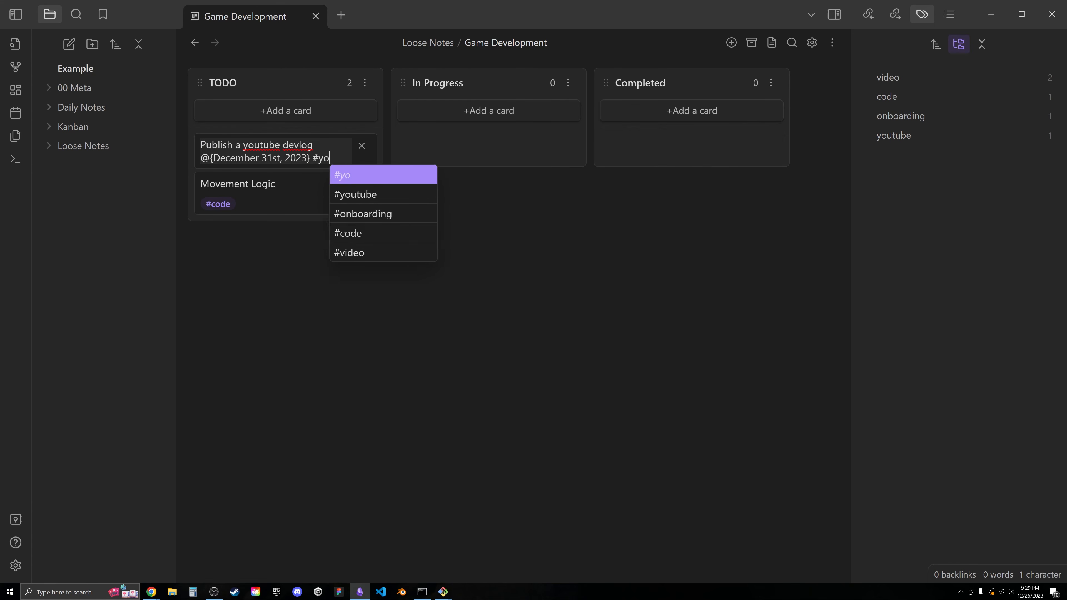
key(Return)
key(Return)
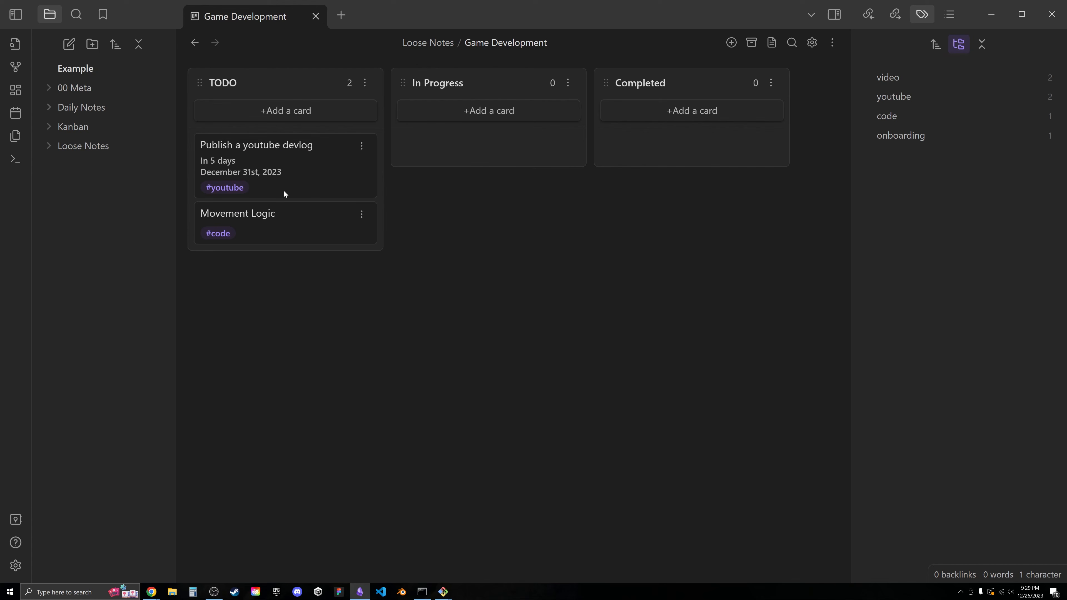
Turn on Hide card display dates in the Kanban plugin settings.
click(15, 565)
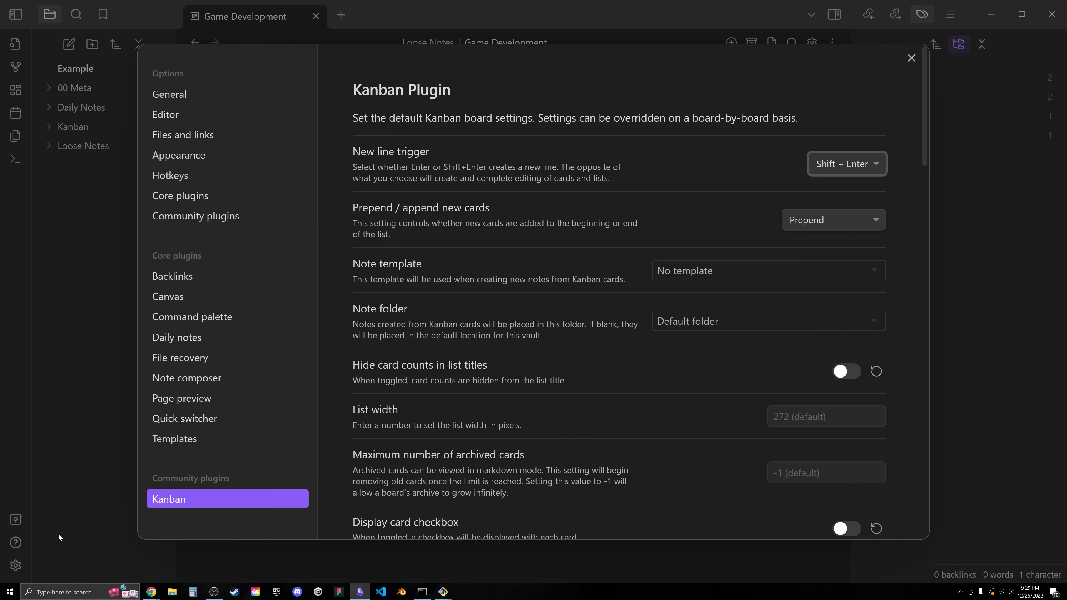
scroll(652, 386, down, 15)
scroll(652, 385, up, 8)
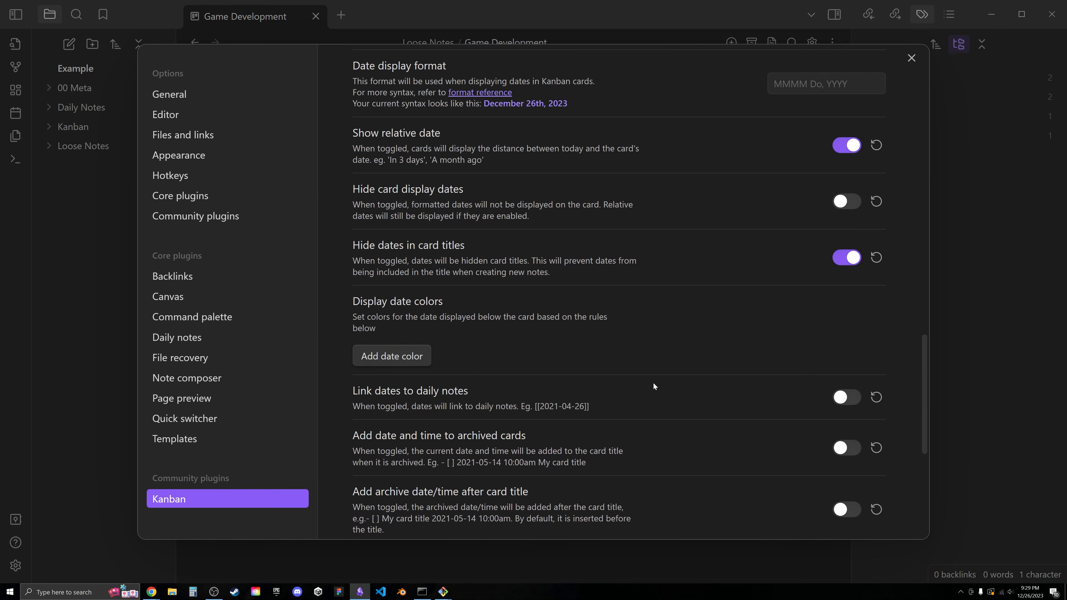
scroll(795, 305, up, 5)
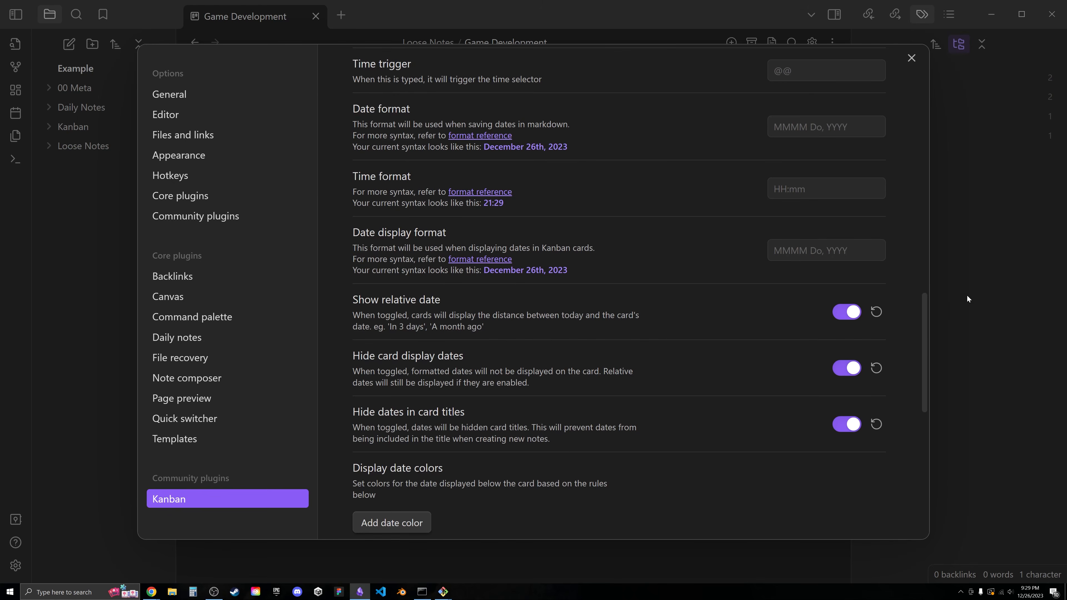
click(967, 300)
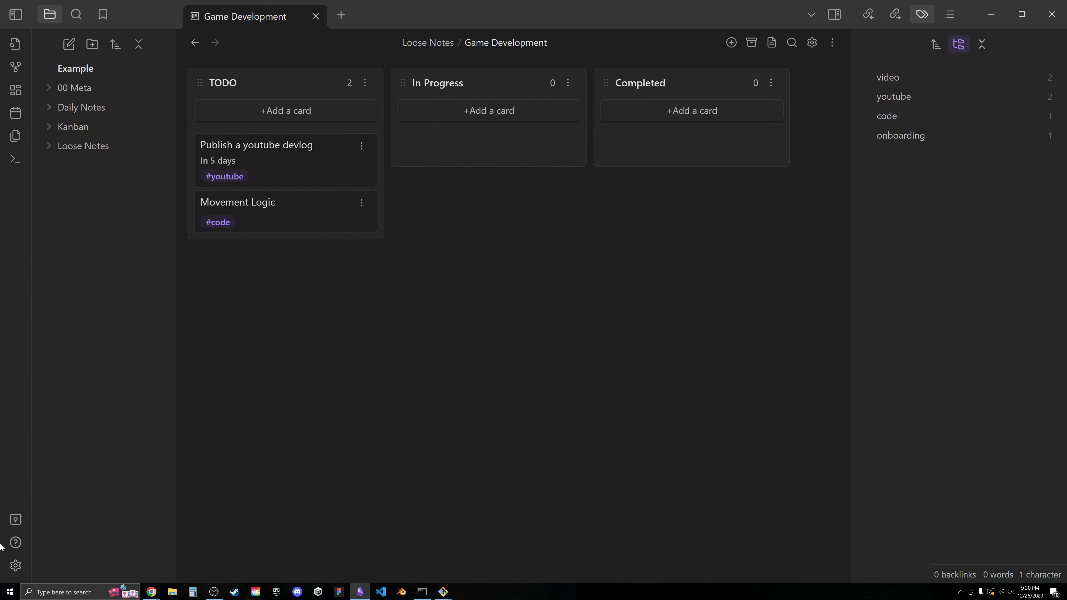
Install and enable the Style Settings community plugin, and open its settings page.
click(16, 565)
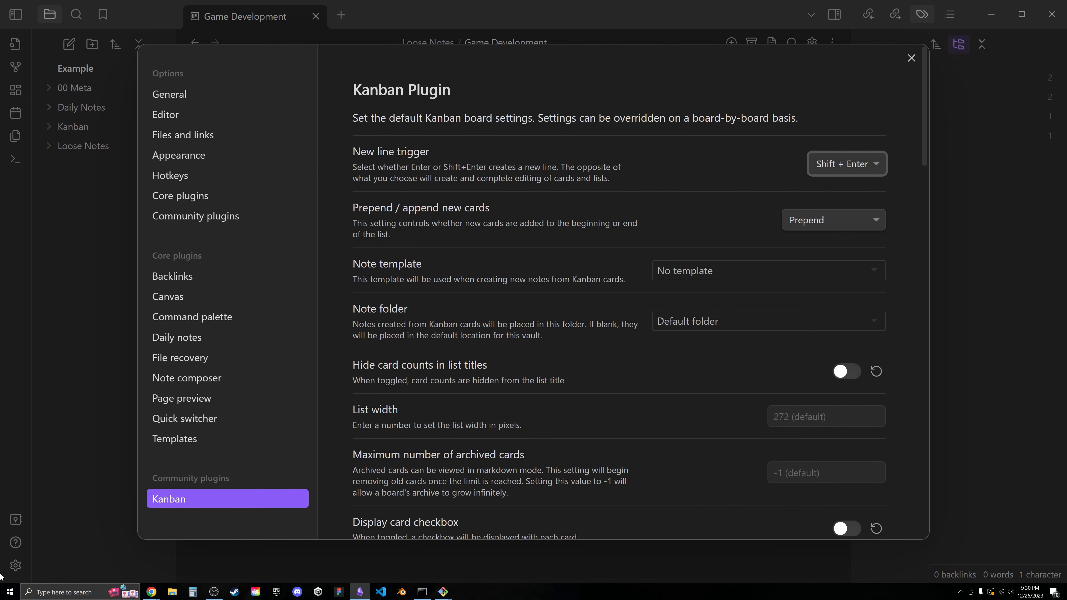
click(213, 217)
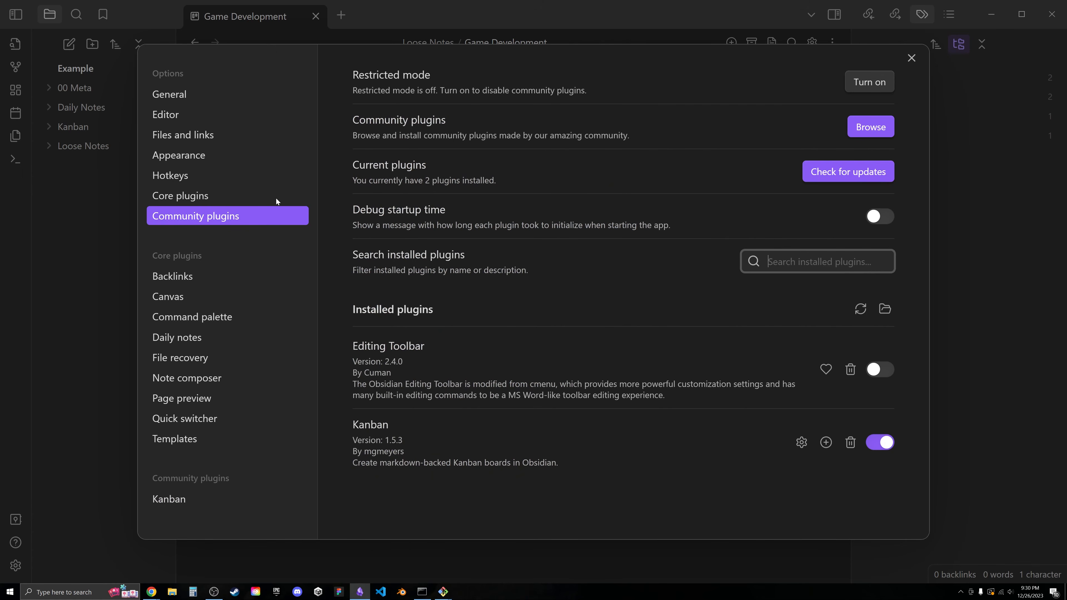
click(875, 131)
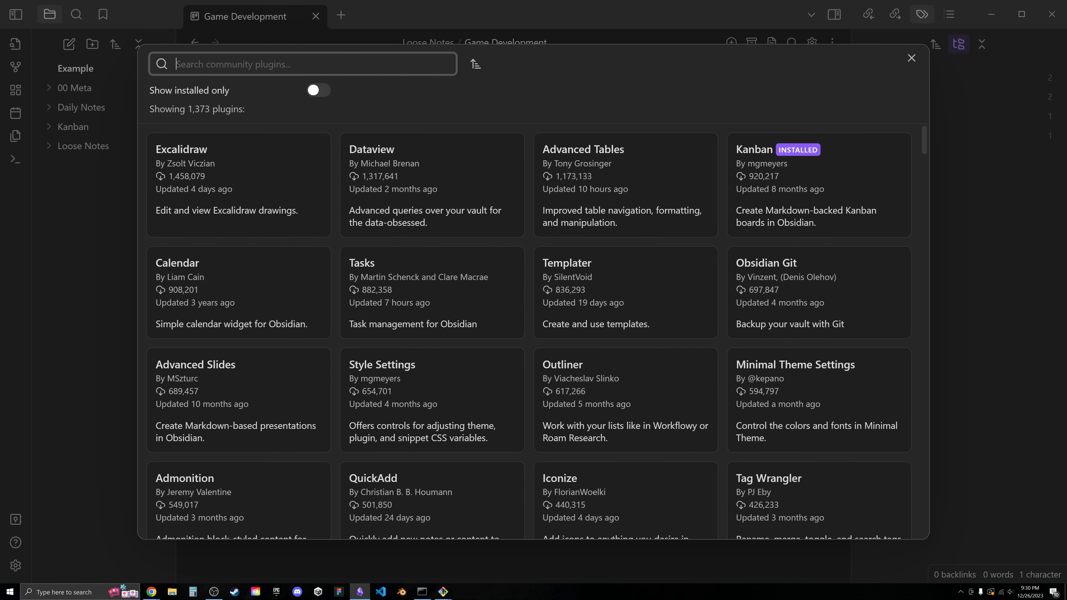
click(427, 395)
click(410, 258)
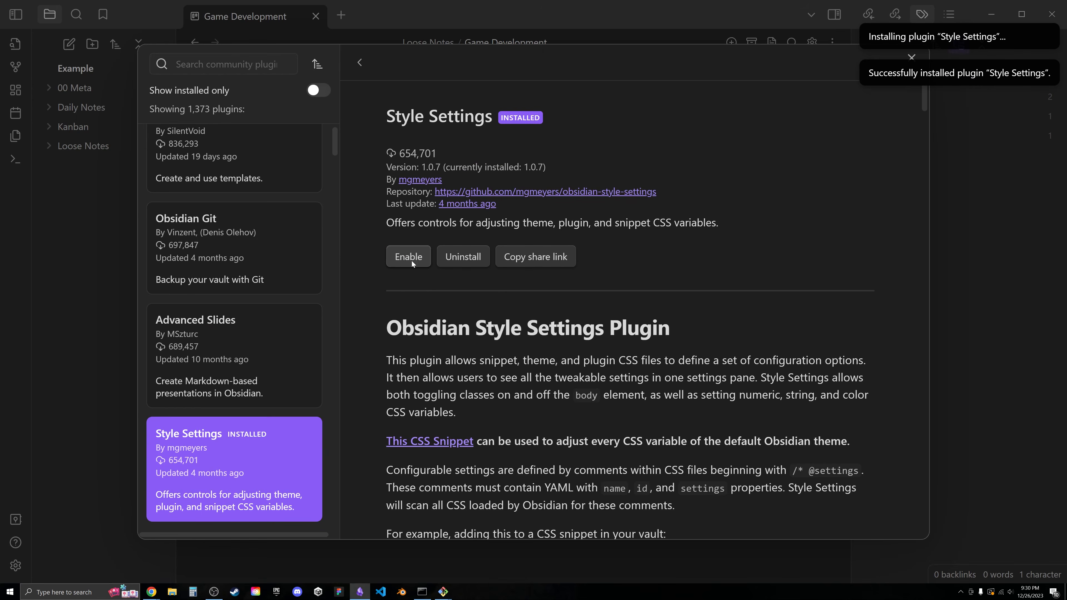
click(409, 258)
key(Escape)
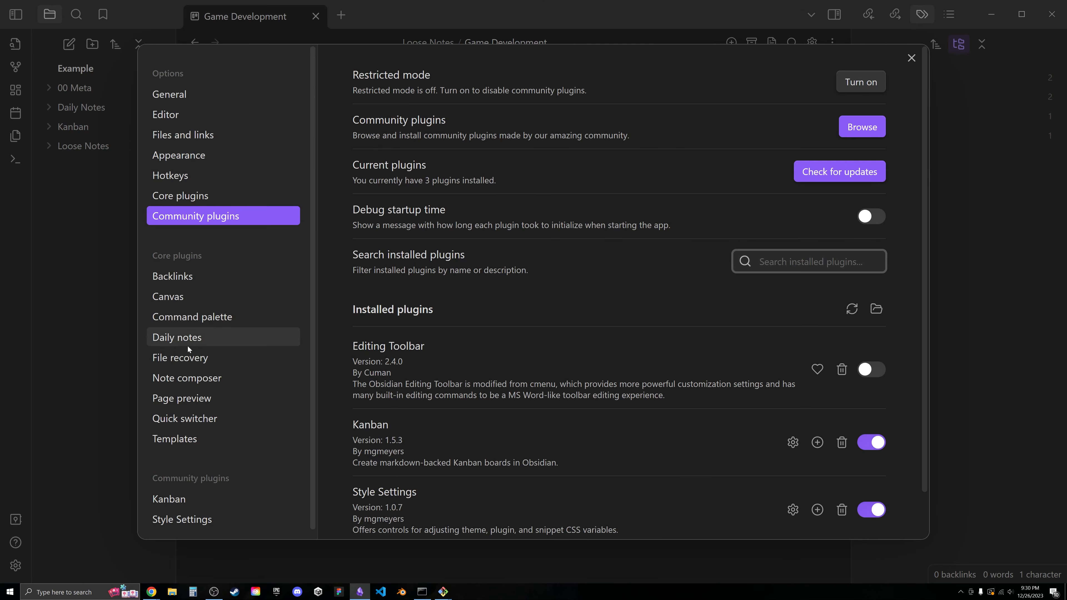
scroll(186, 420, down, 1)
click(185, 511)
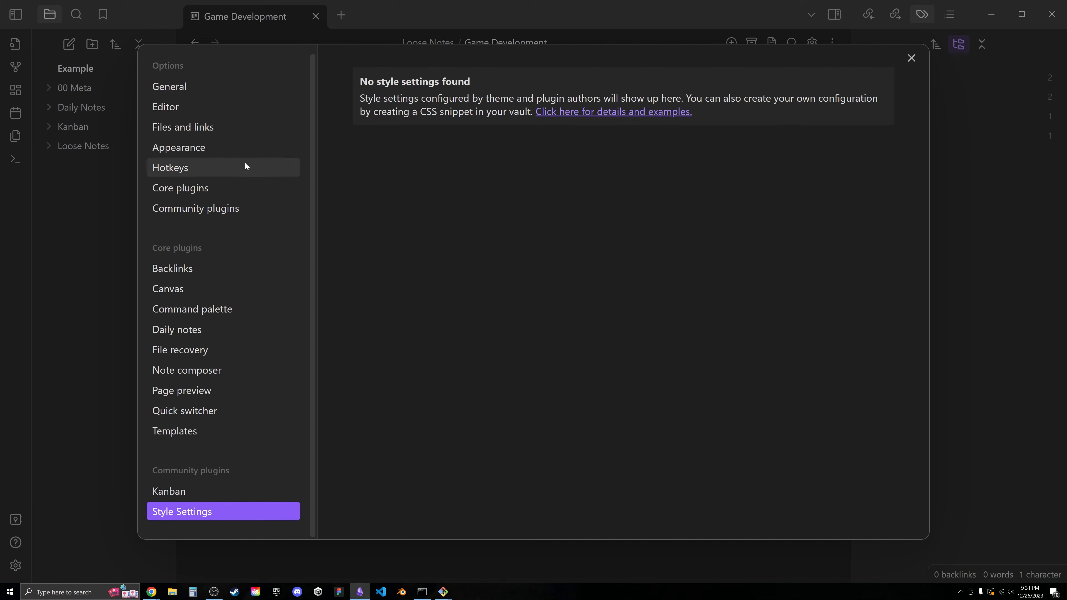
Open the community theme gallery from the appearance settings and look through the available themes.
click(199, 155)
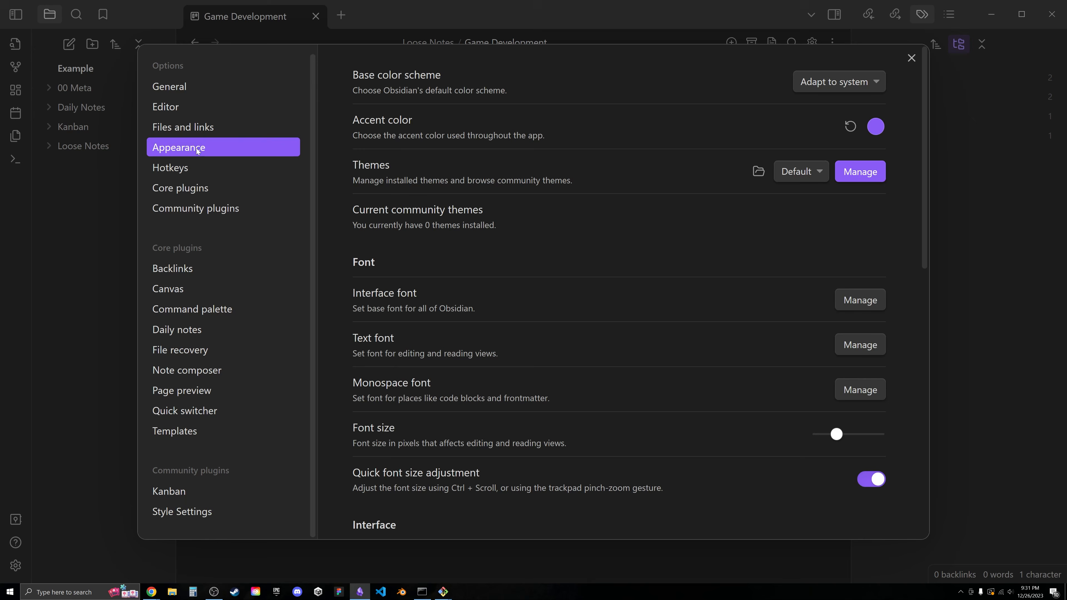
click(796, 175)
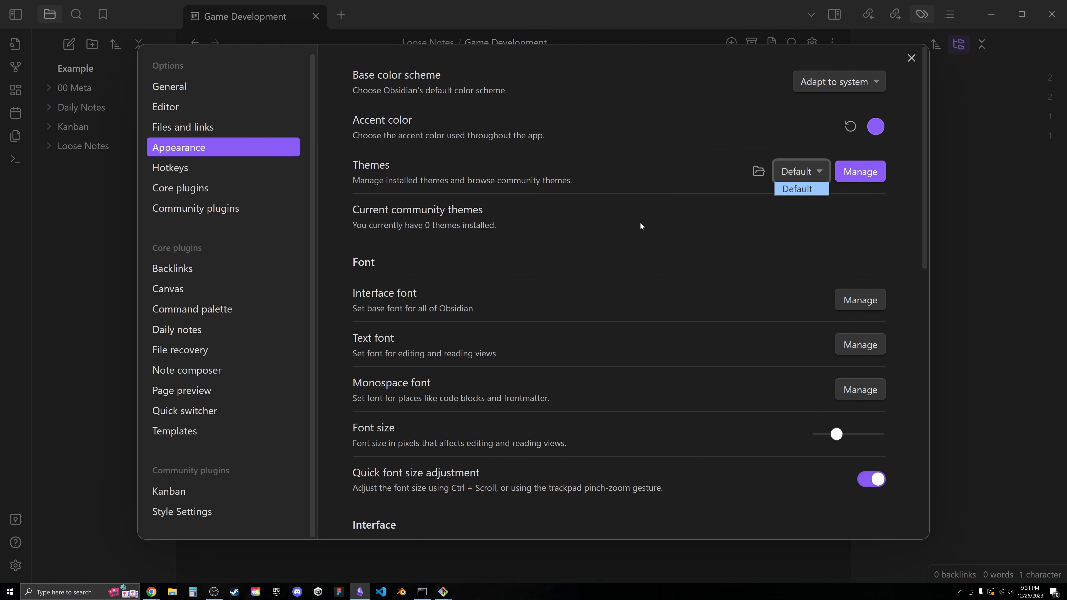
click(791, 188)
click(847, 166)
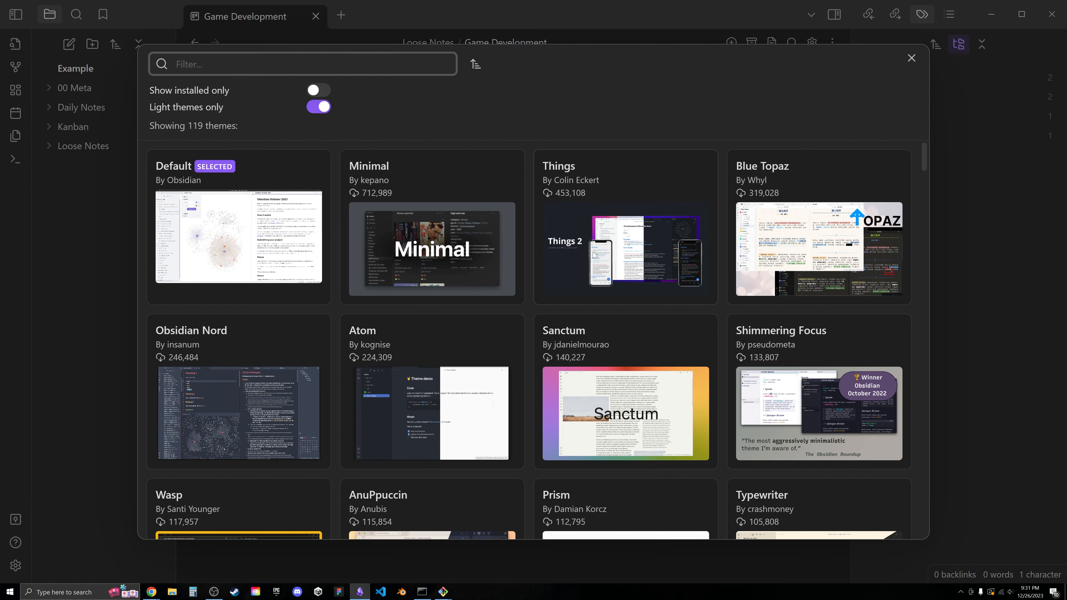
scroll(591, 262, down, 5)
scroll(462, 322, down, 2)
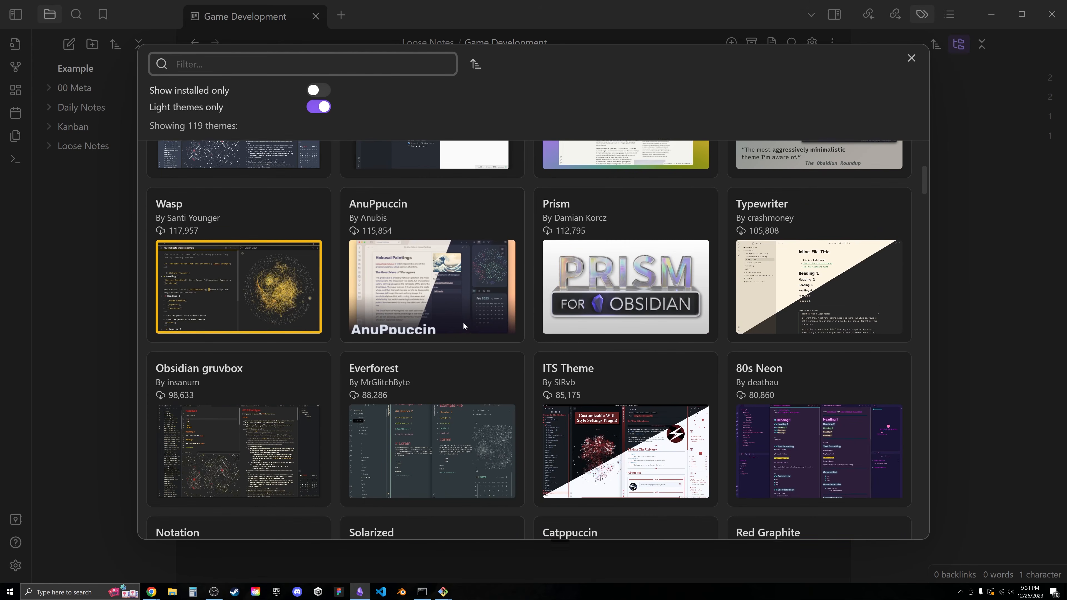
scroll(375, 286, up, 2)
scroll(375, 286, up, 1)
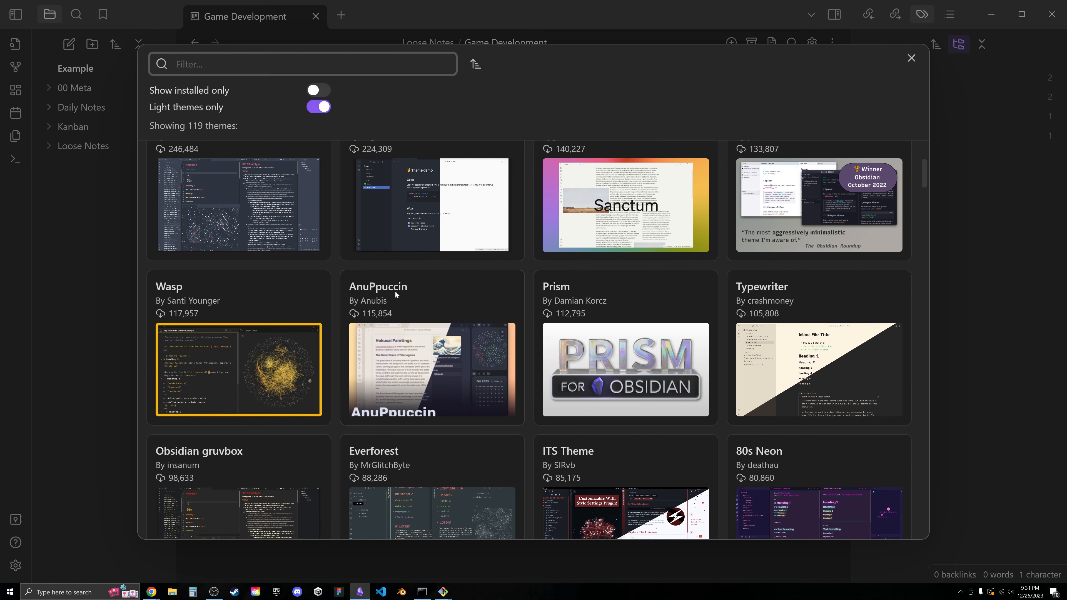
scroll(475, 332, up, 5)
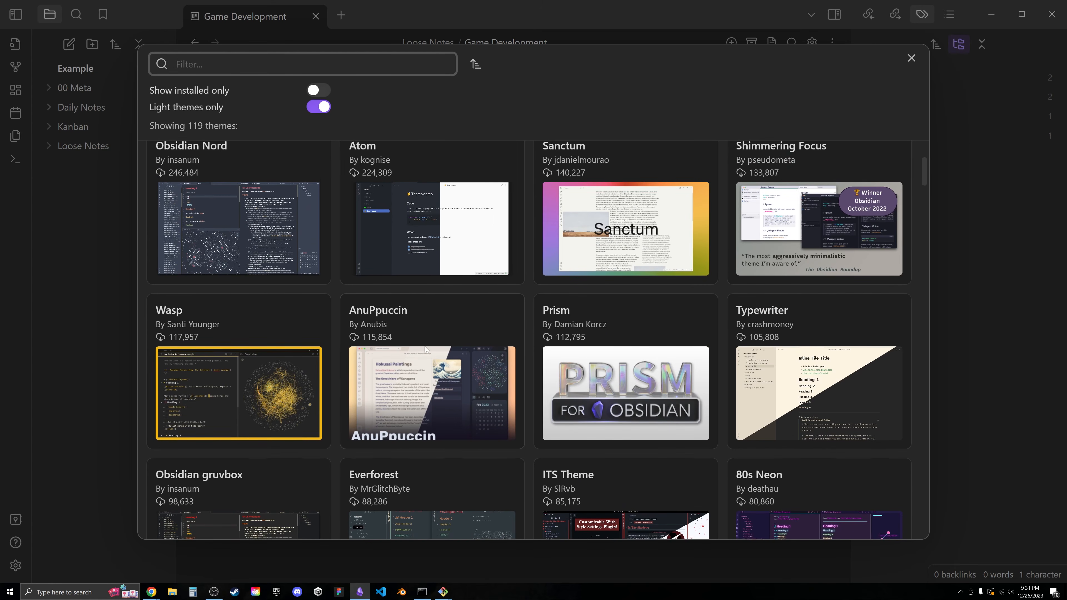
scroll(450, 378, down, 4)
scroll(426, 427, up, 4)
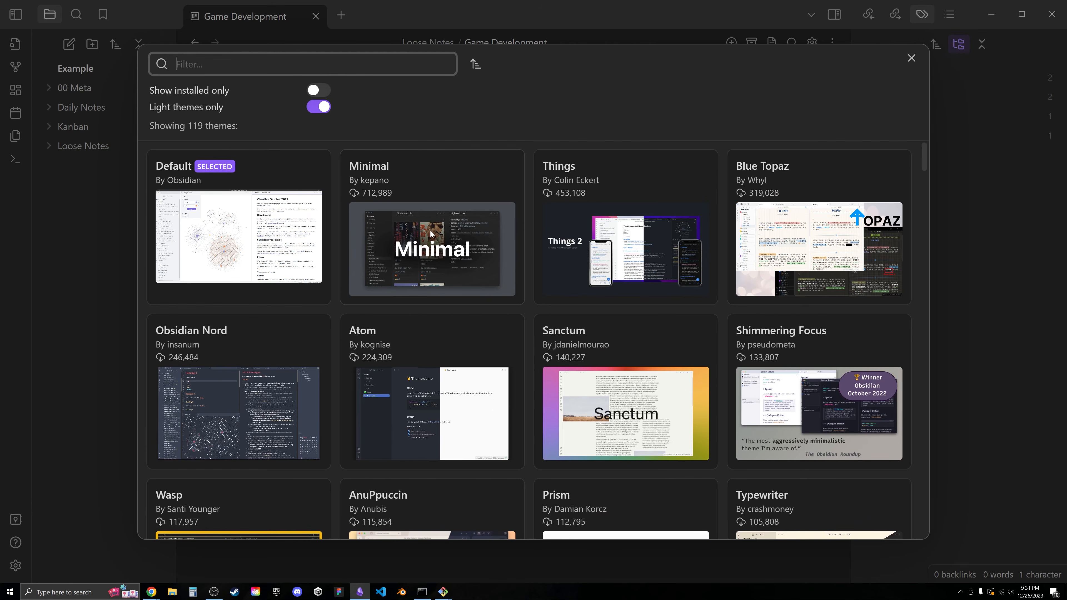
Install the Minimal theme by kepano, apply it to the vault, and return to the Kanban board.
click(399, 195)
click(439, 226)
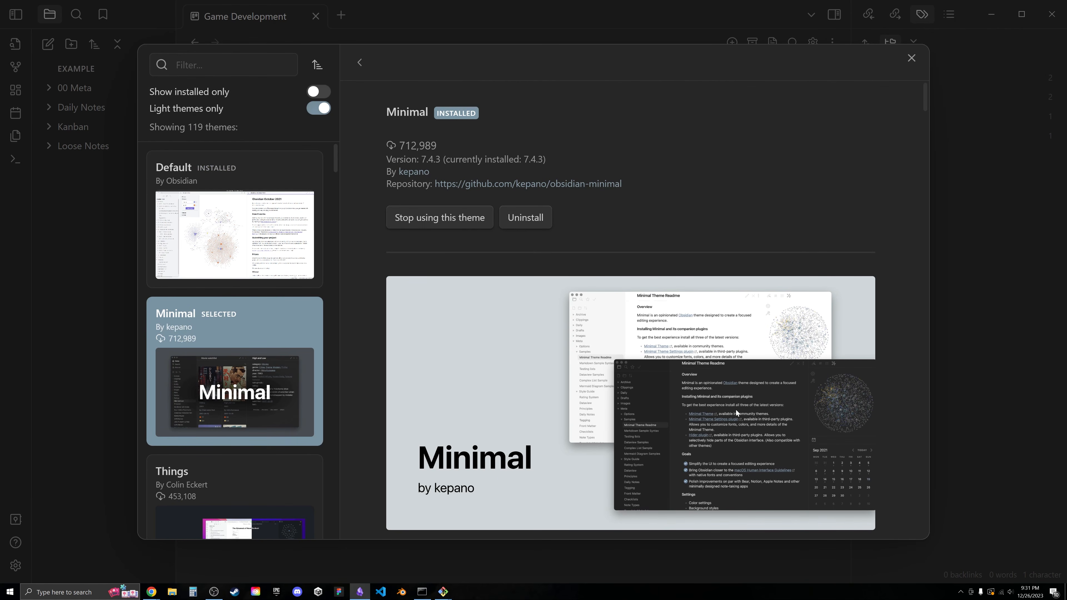
key(Escape)
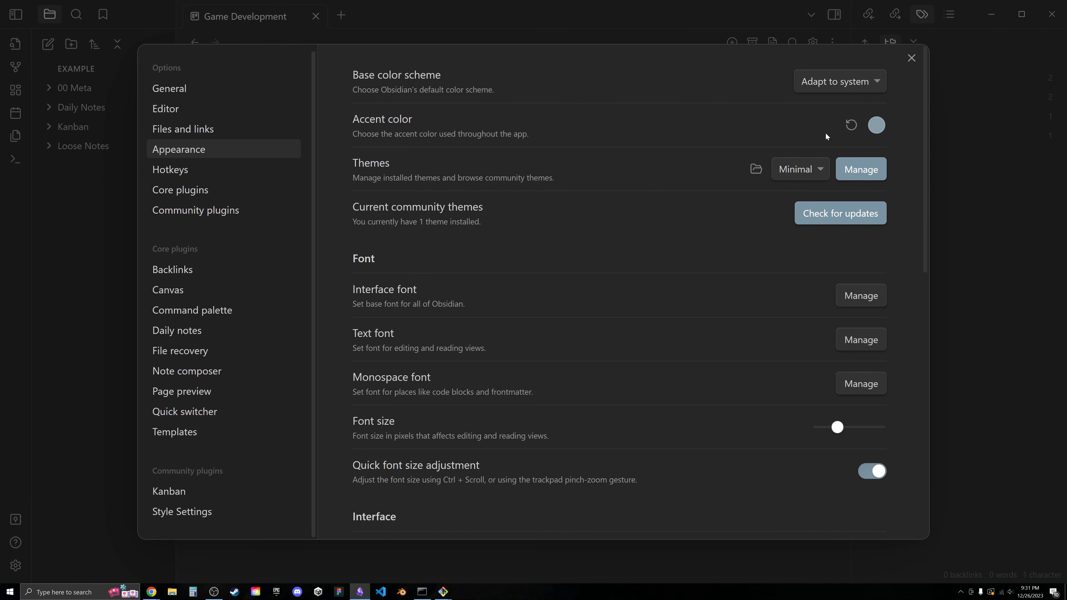
click(912, 57)
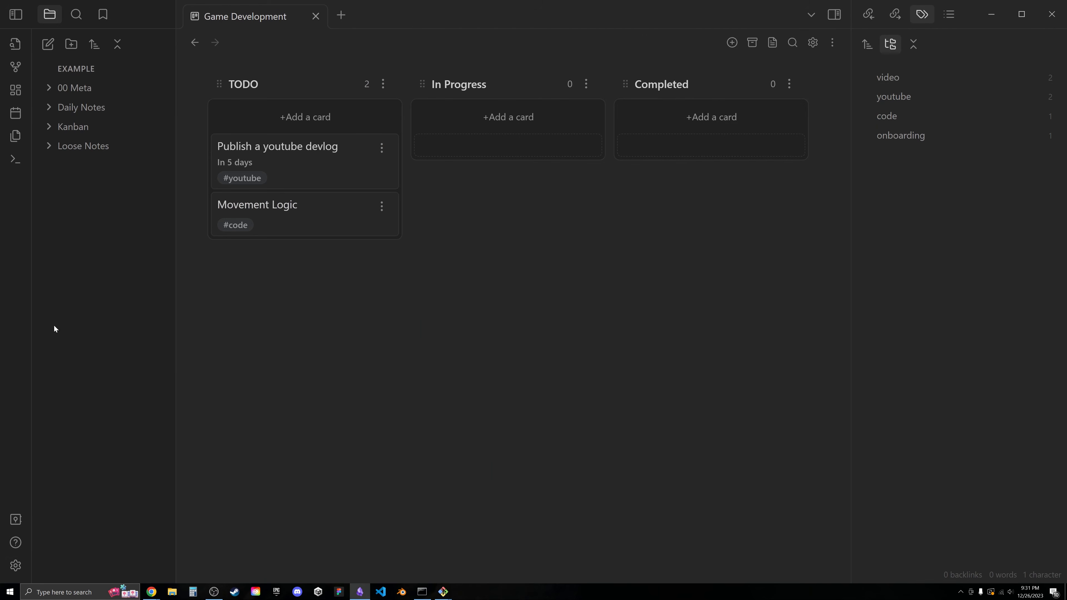
In Style Settings, set the Minimal theme's light-mode base color under Interface colors to teal #2CC2AE.
click(15, 566)
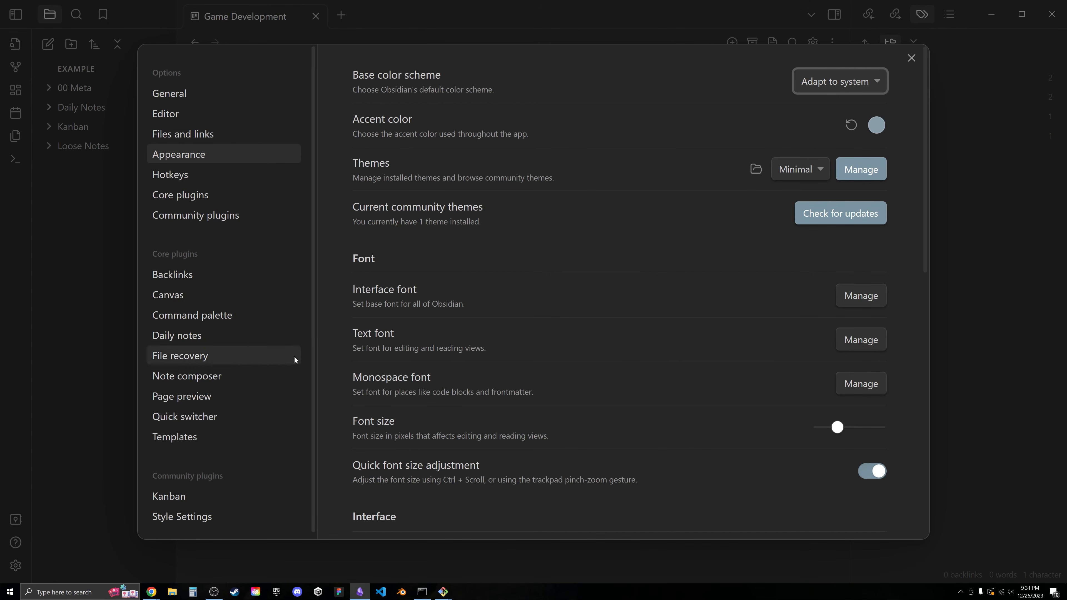
scroll(286, 401, down, 1)
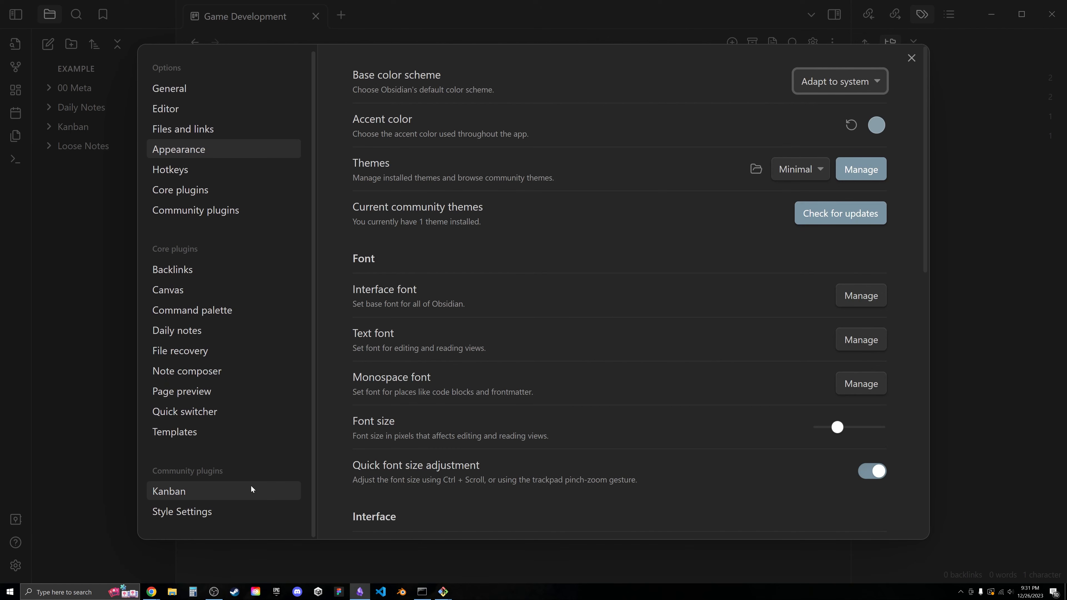
click(204, 513)
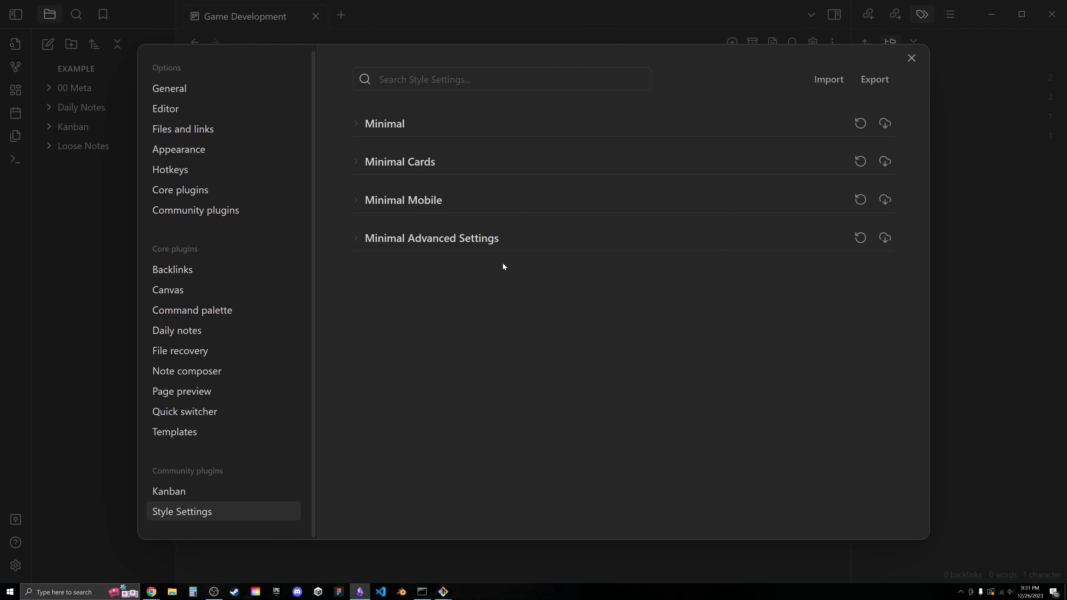
click(375, 125)
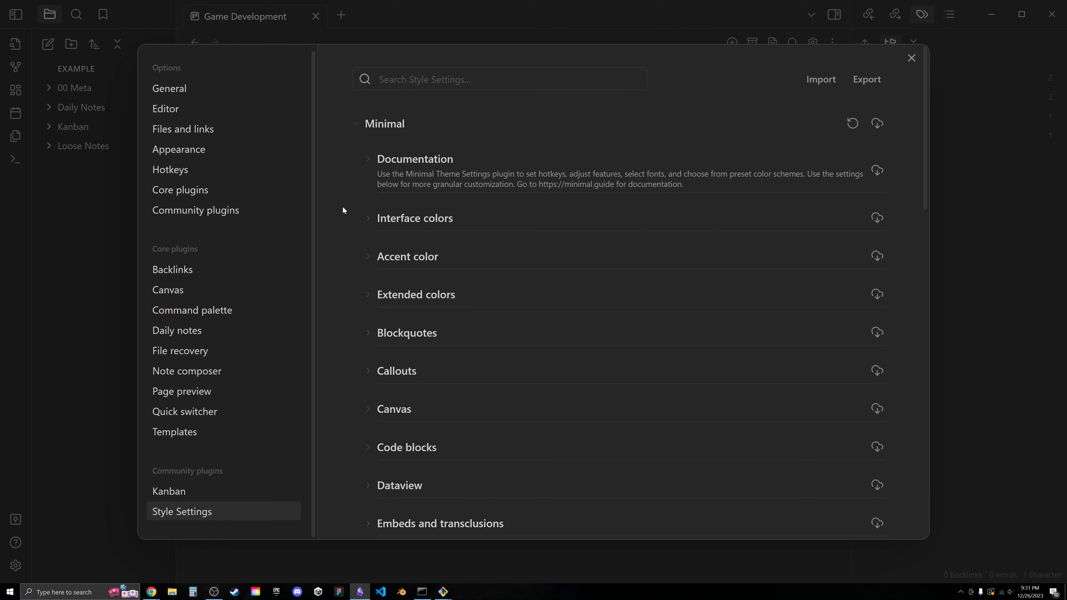
click(386, 220)
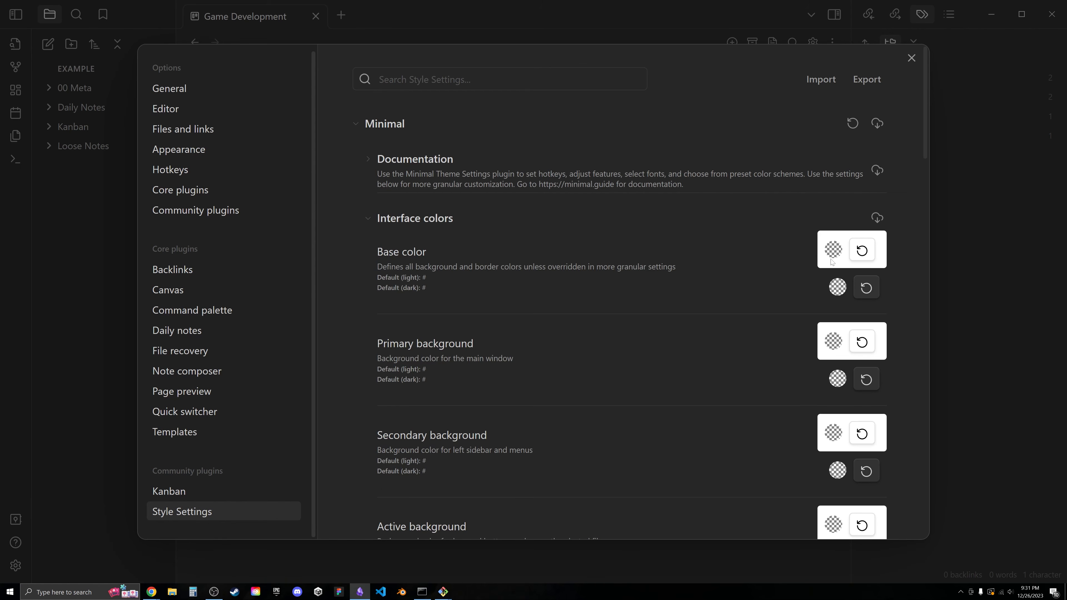
click(833, 250)
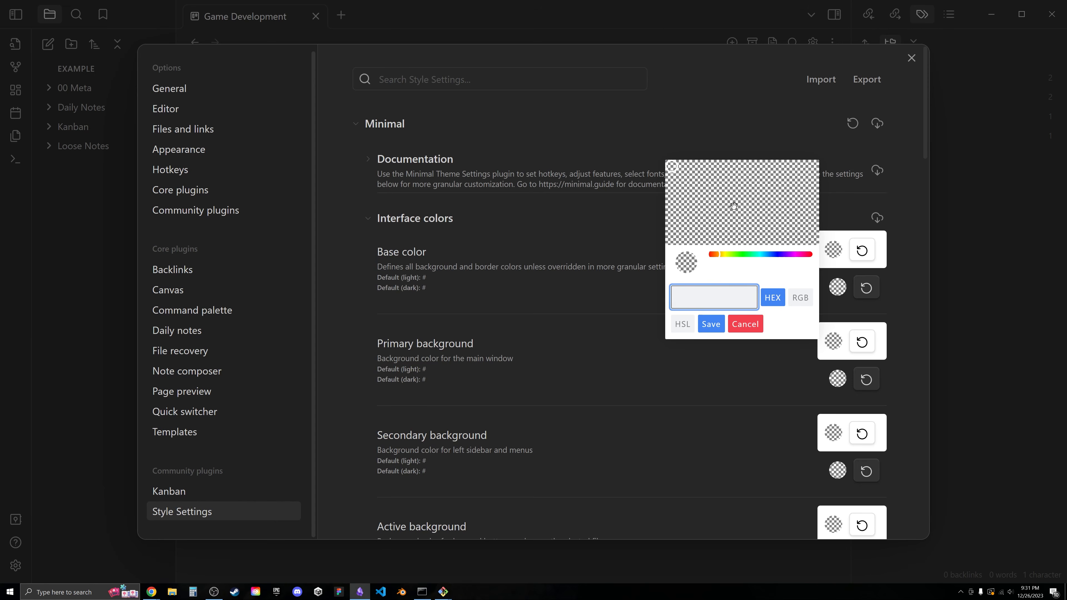
drag(737, 253, 757, 255)
drag(766, 211, 784, 180)
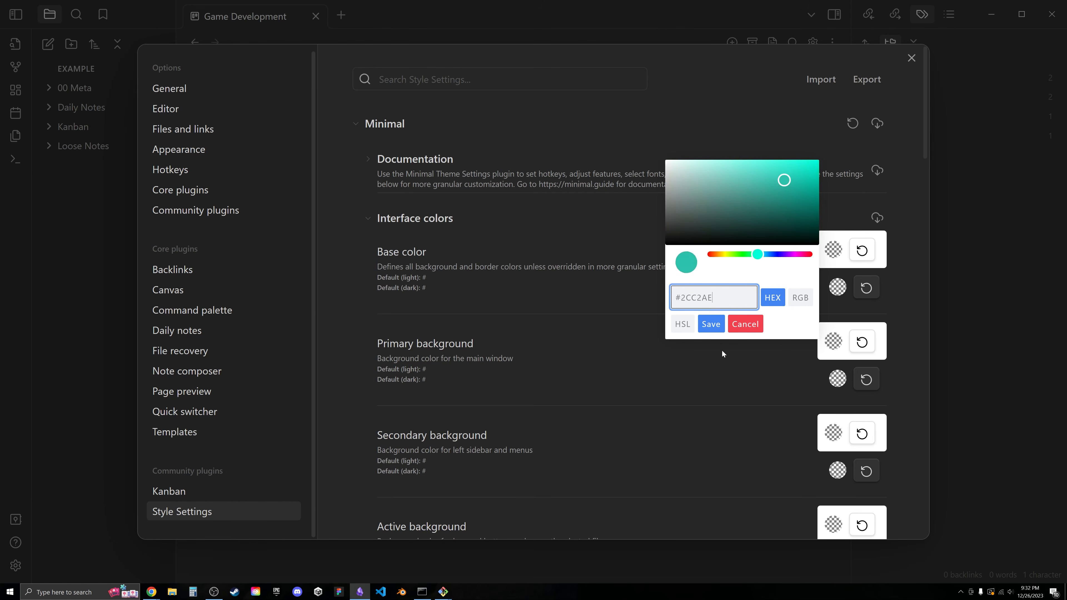
click(710, 324)
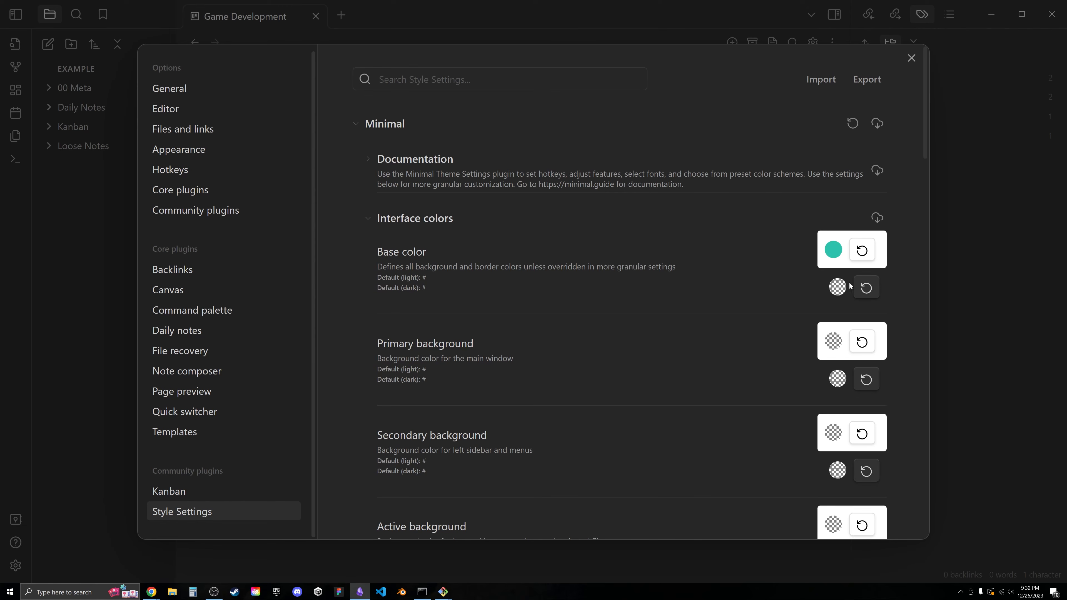
Try a light red dark-mode base color for the Minimal theme, and reset that color to its default.
click(838, 289)
click(743, 233)
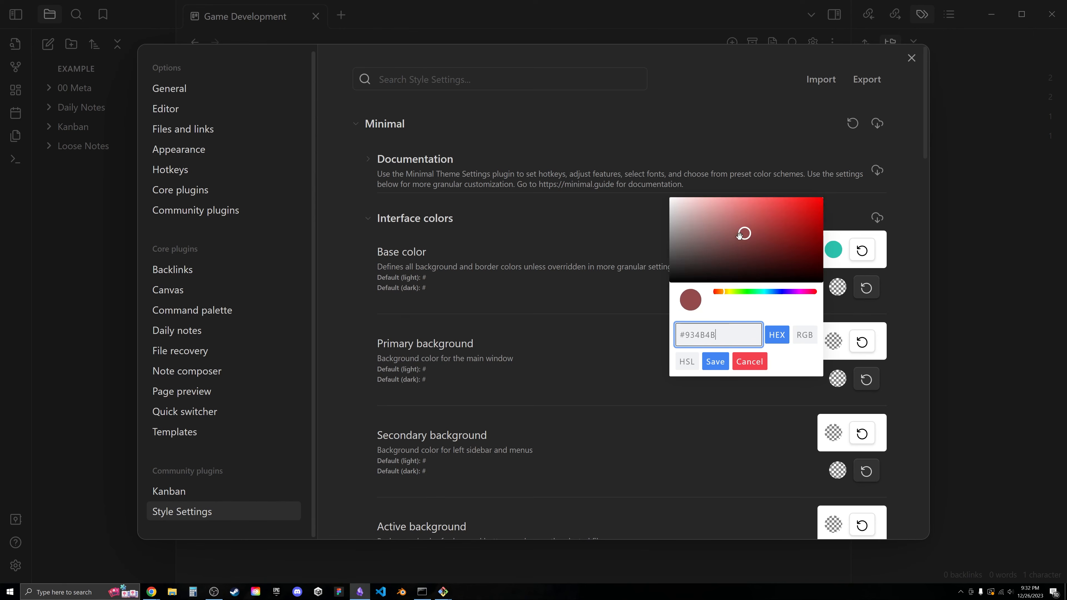
drag(754, 233, 753, 210)
click(714, 362)
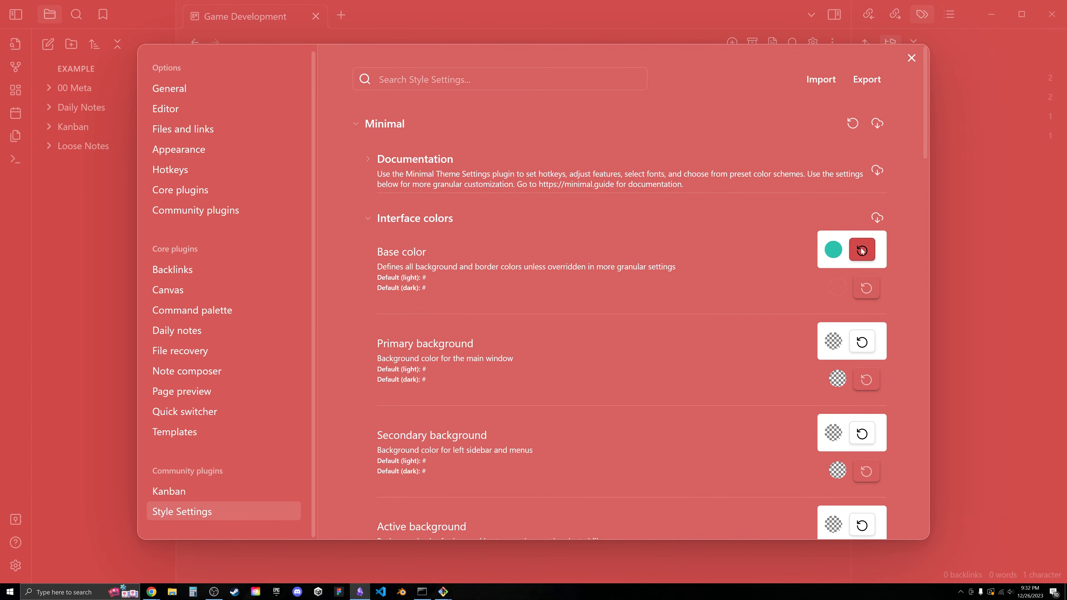
click(865, 289)
Look through the Minimal theme's remaining interface colors and its accent color options.
scroll(693, 345, down, 3)
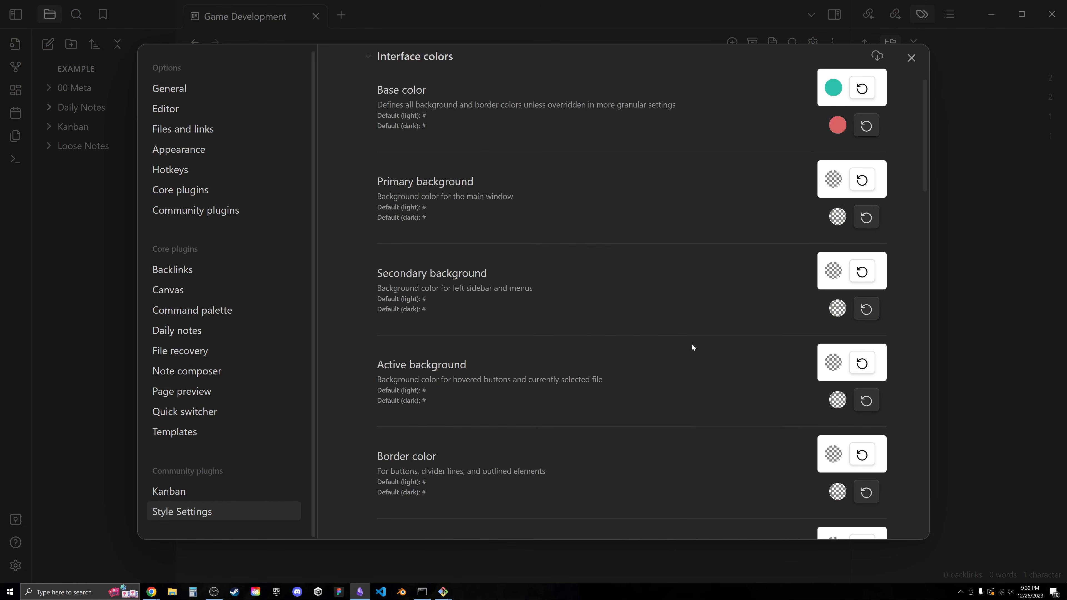
scroll(691, 343, up, 3)
click(370, 219)
click(371, 260)
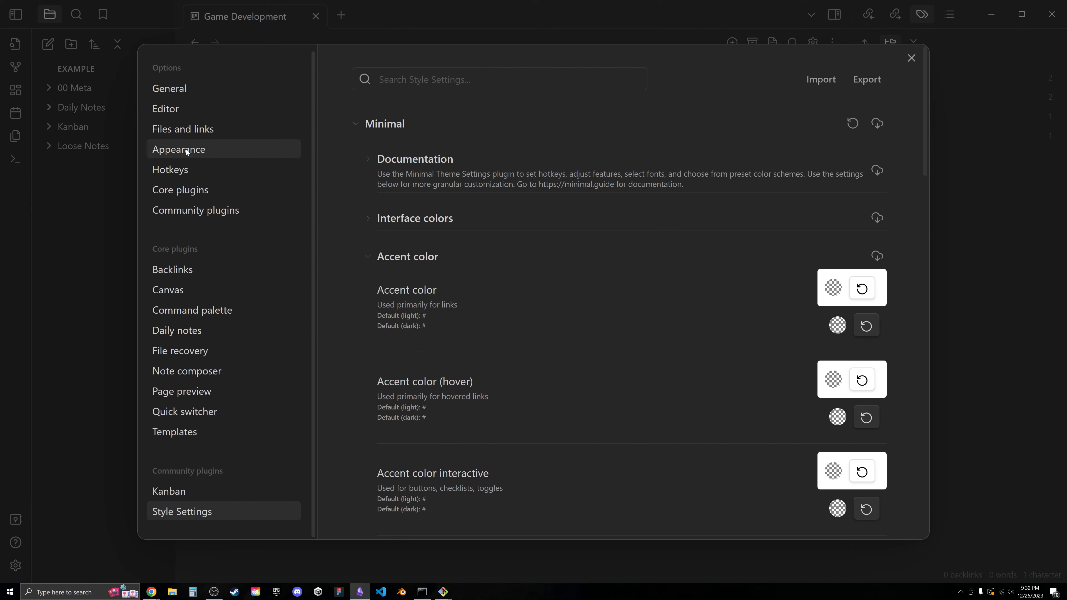
Switch the base color scheme to Dark and finally to Light in the appearance settings, and return to the Kanban board.
click(177, 149)
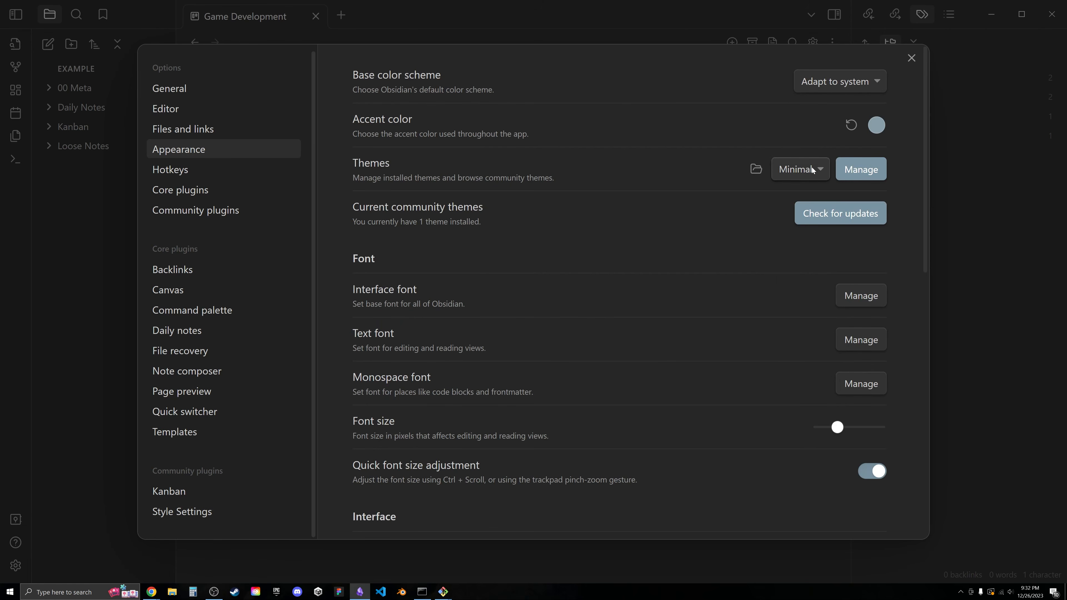
click(848, 81)
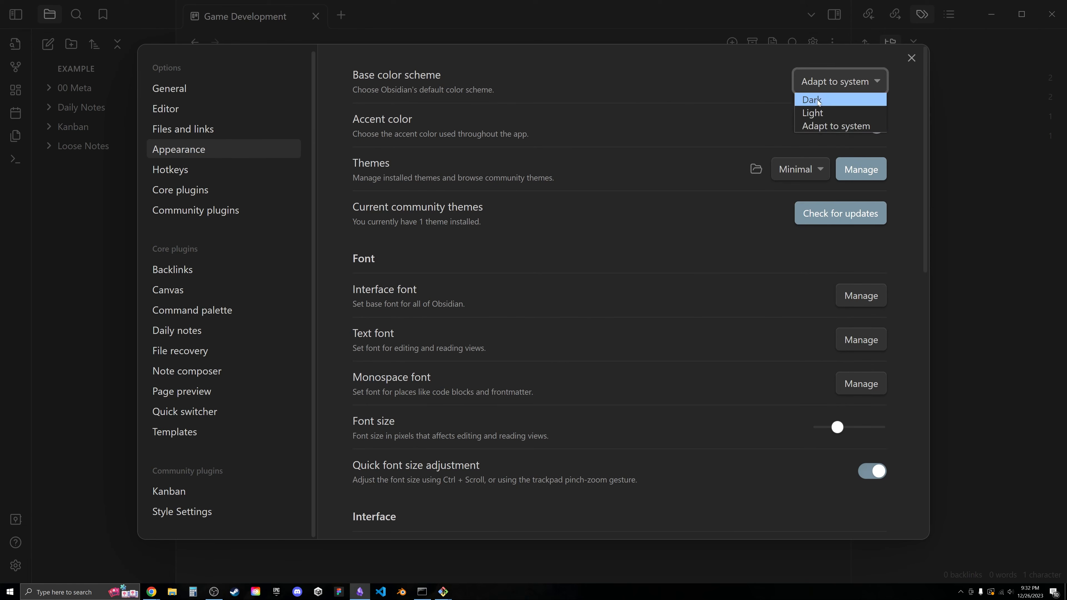
click(823, 99)
click(829, 81)
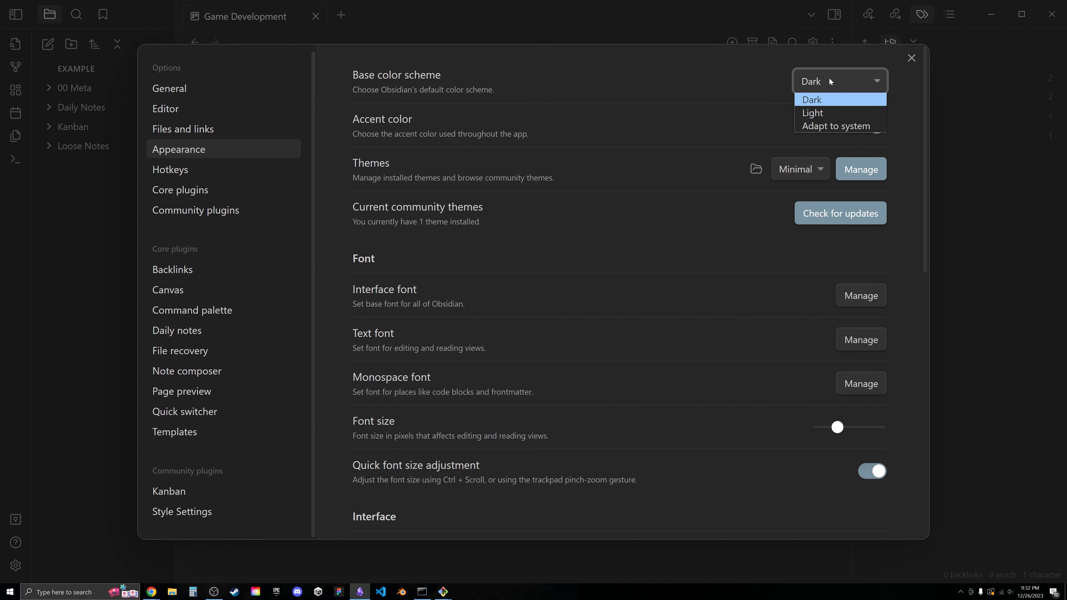
click(811, 114)
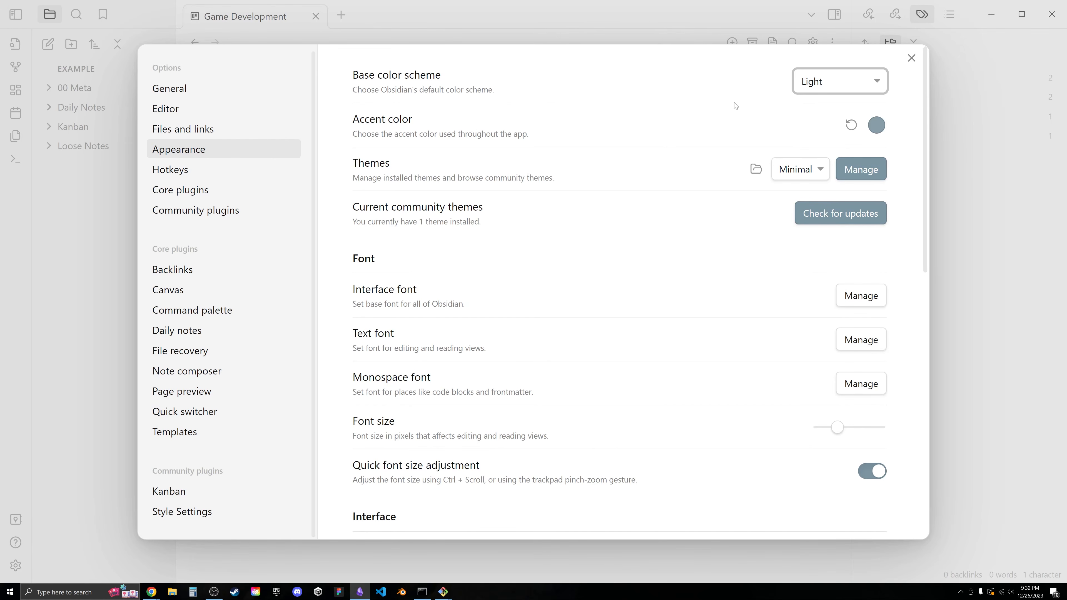
click(912, 58)
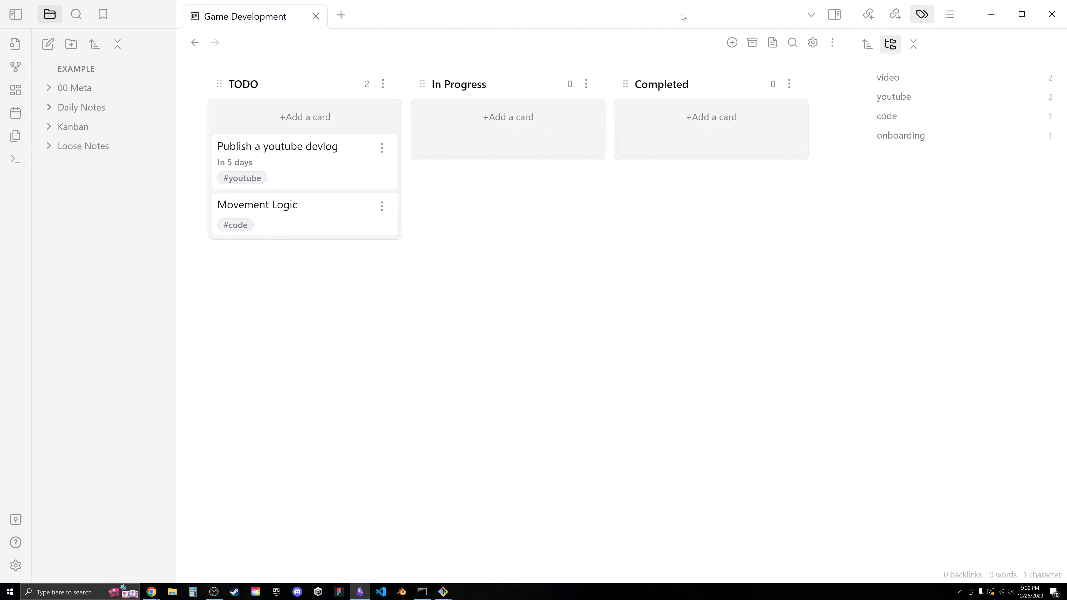
Switch to the other, customized vault and show its AI chat pane beside the notes.
click(16, 519)
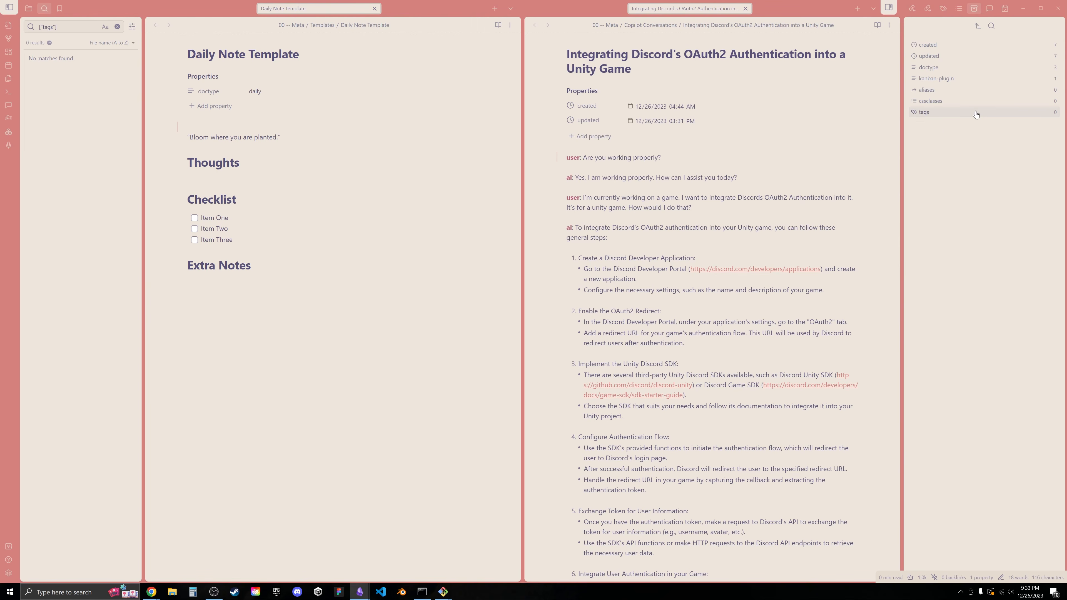
click(988, 8)
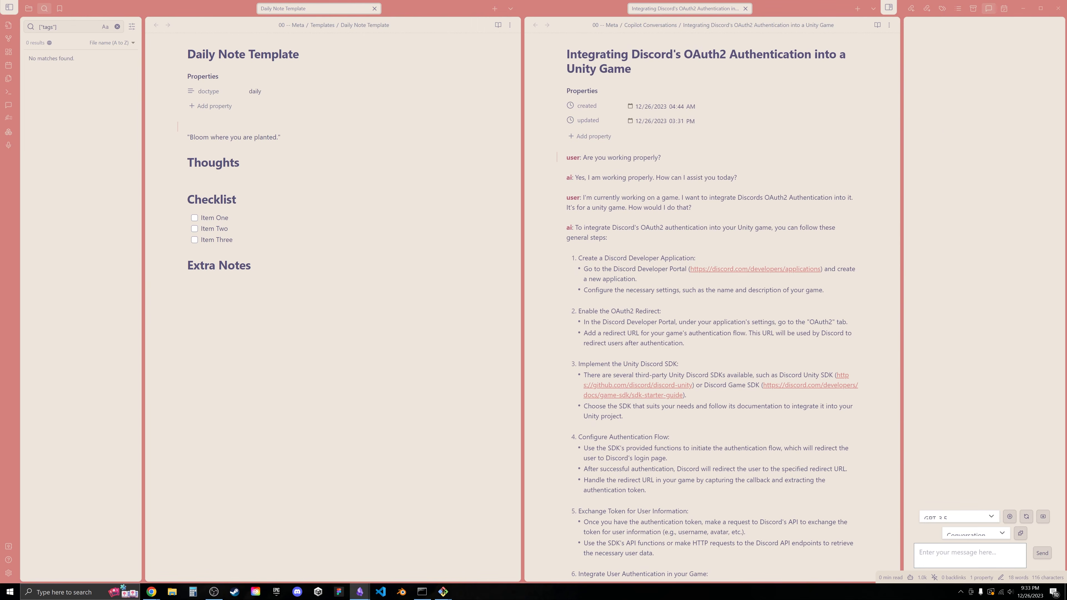
click(214, 592)
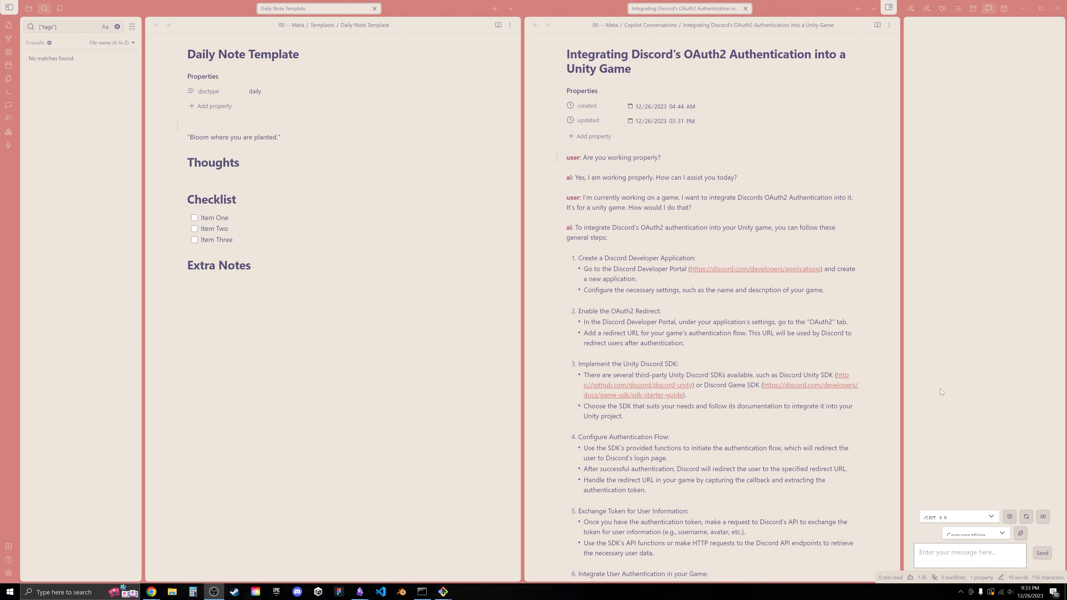